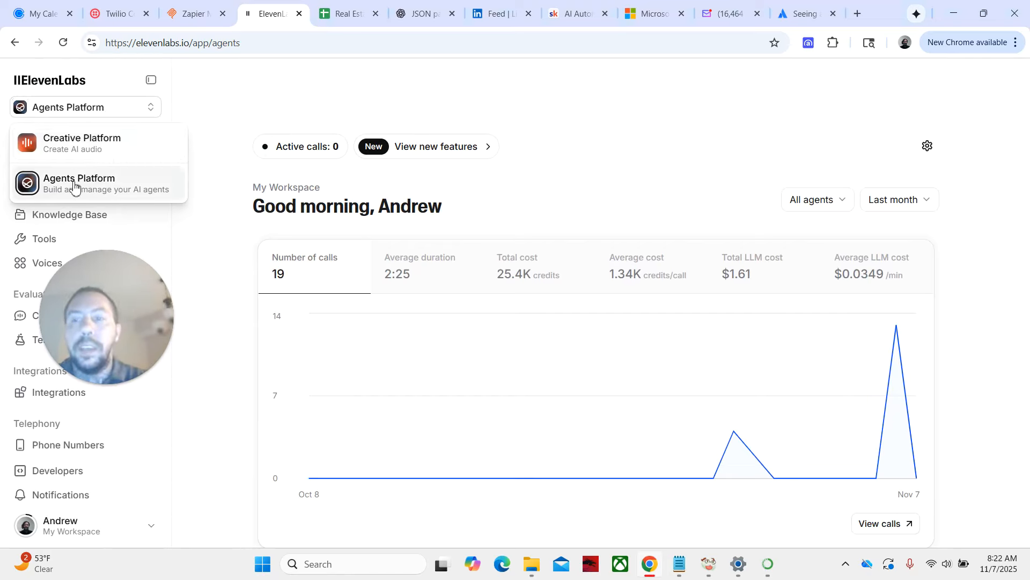
Step: Open the Agents Platform home and check the dashboard's agent filter and date range options
left_click(156, 192)
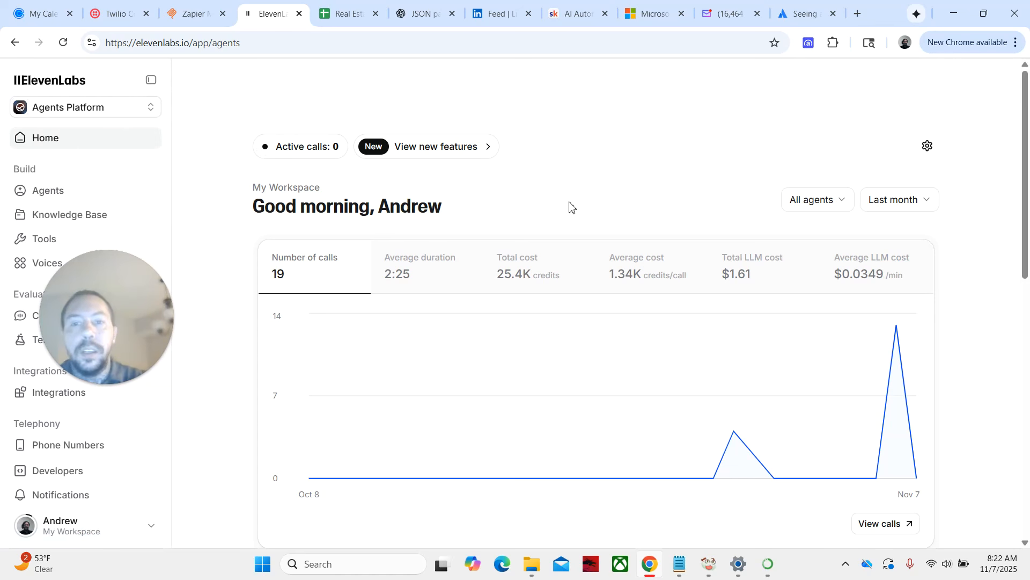
scroll(595, 191, "down", 1)
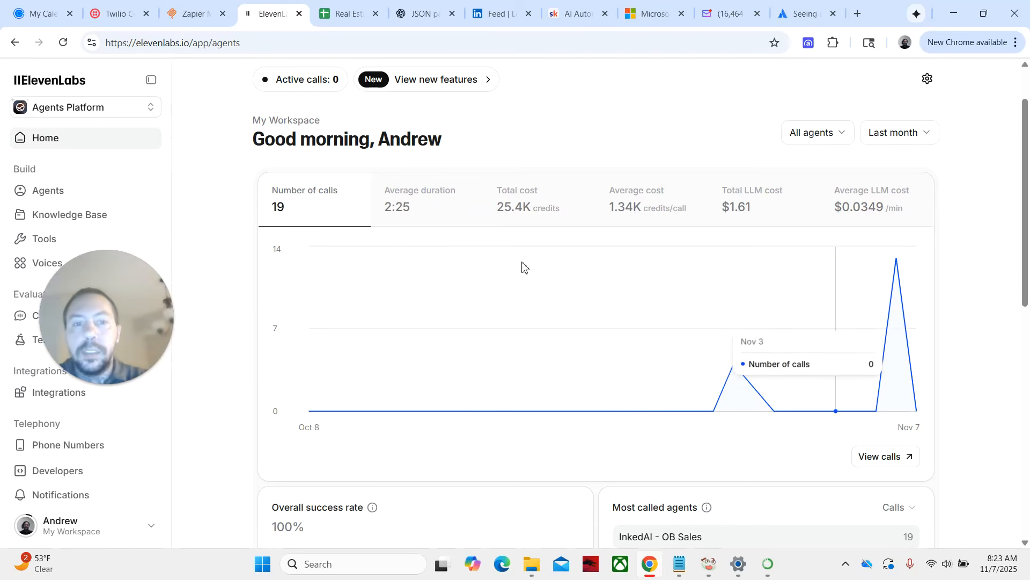
scroll(547, 215, "down", 1)
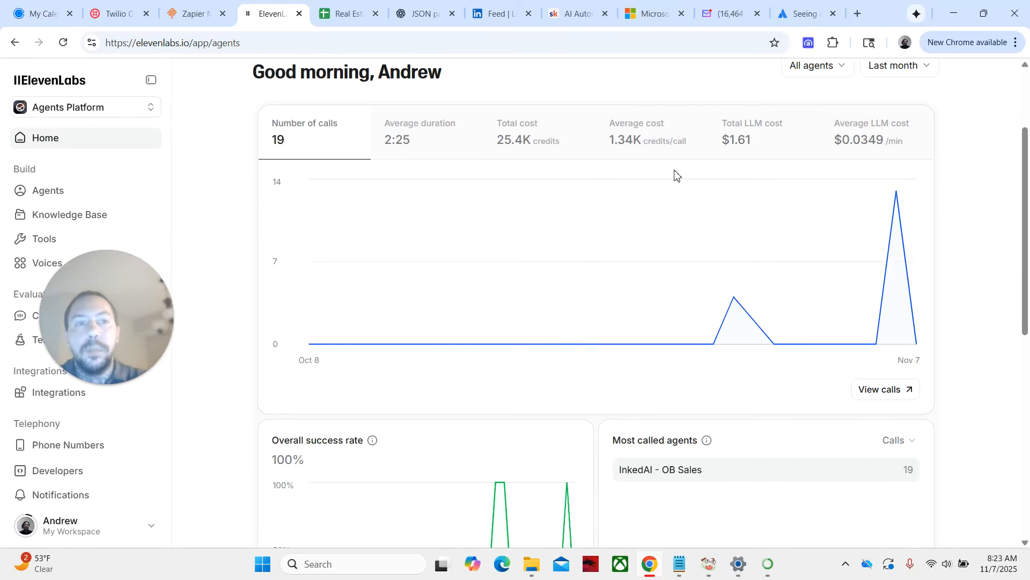
scroll(698, 178, "up", 1)
left_click(826, 141)
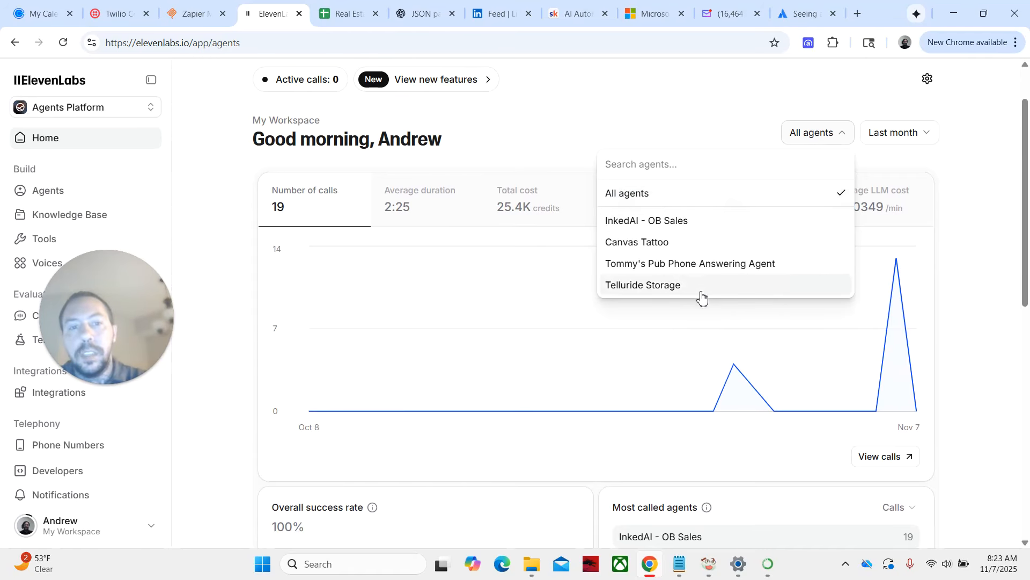
left_click(829, 146)
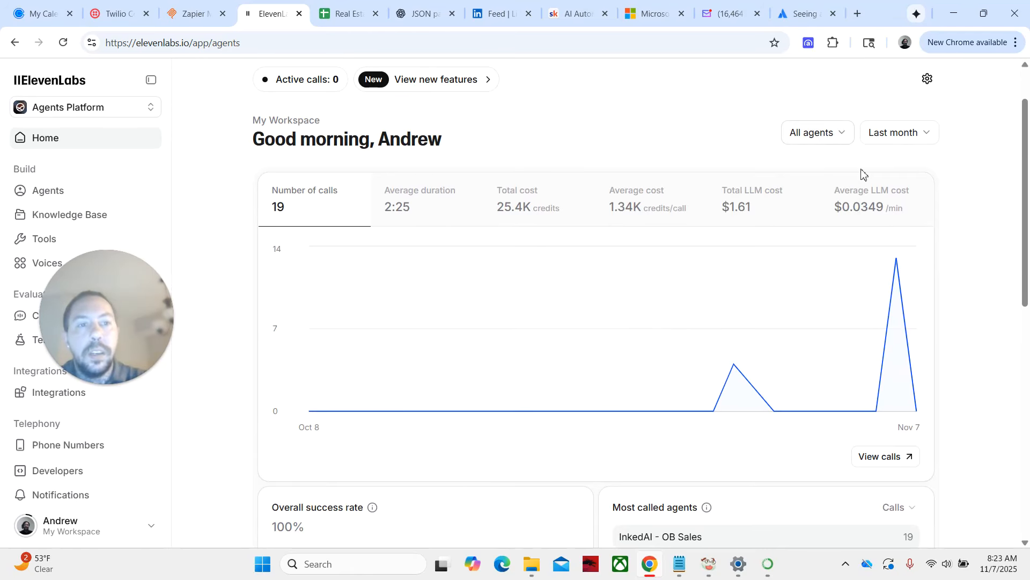
left_click(894, 133)
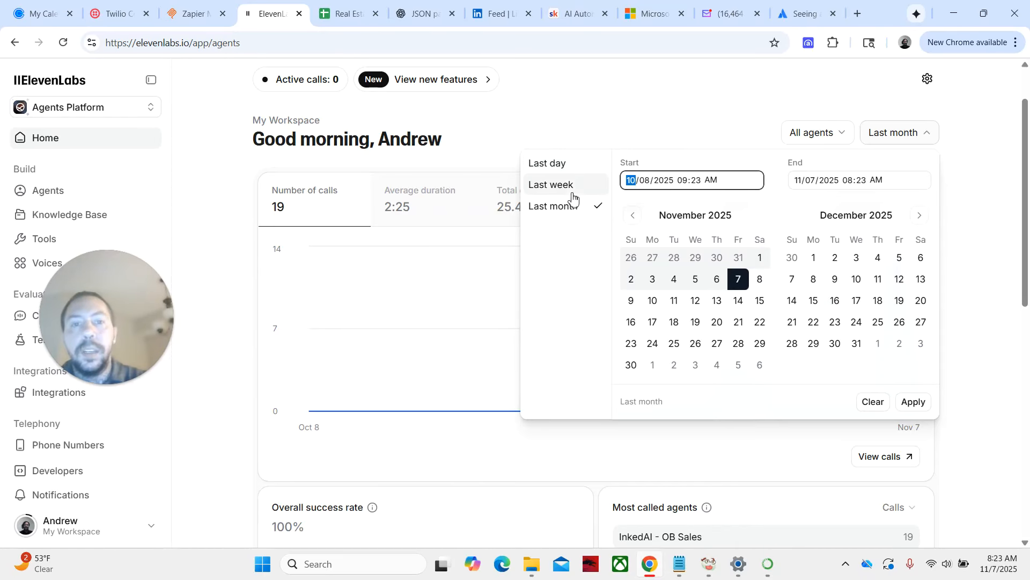
left_click(610, 85)
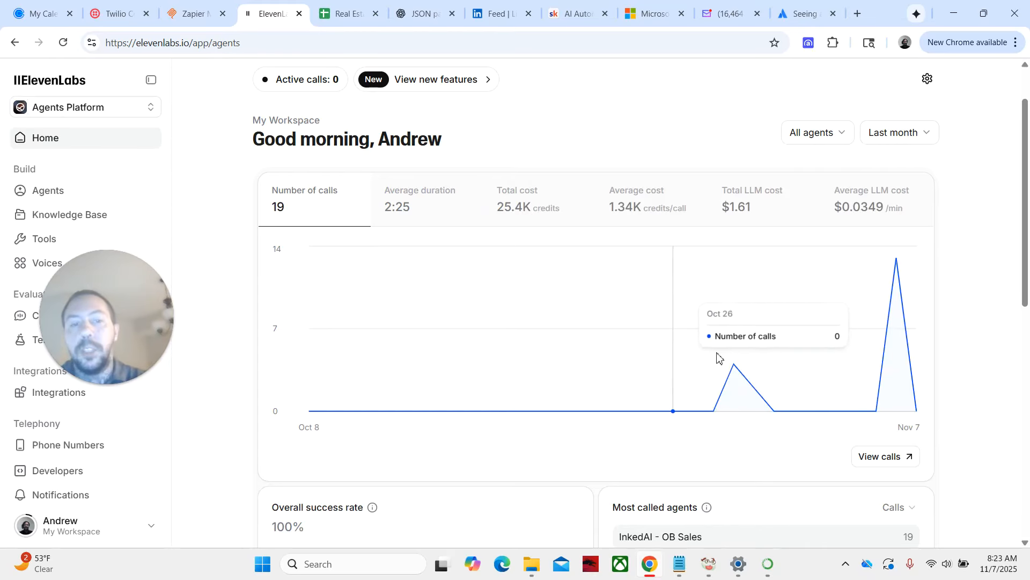
Step: Examine the dashboard's call chart, overall success rate, most called agents and language cards
scroll(617, 311, "down", 7)
scroll(537, 269, "up", 1)
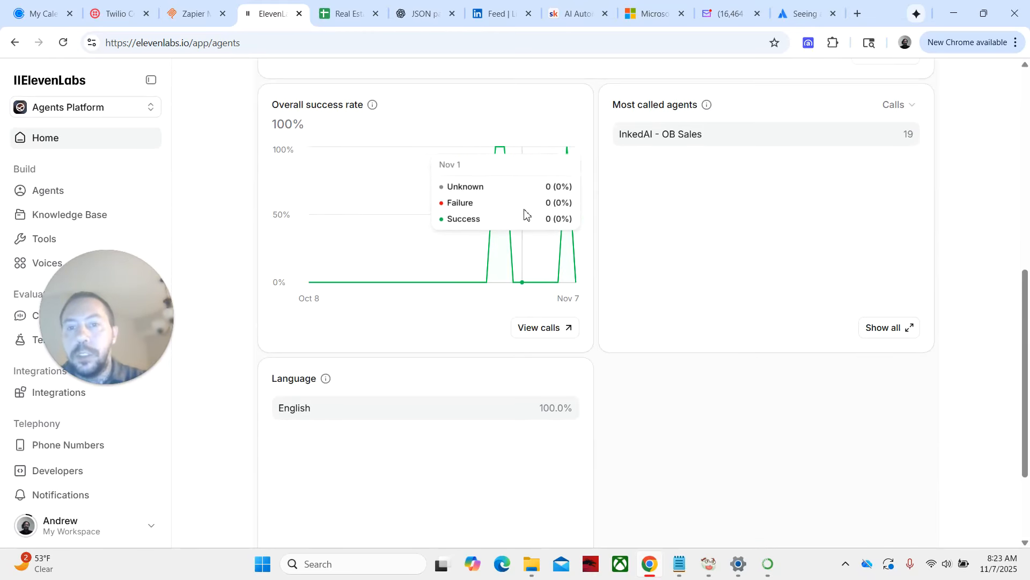
scroll(596, 289, "down", 3)
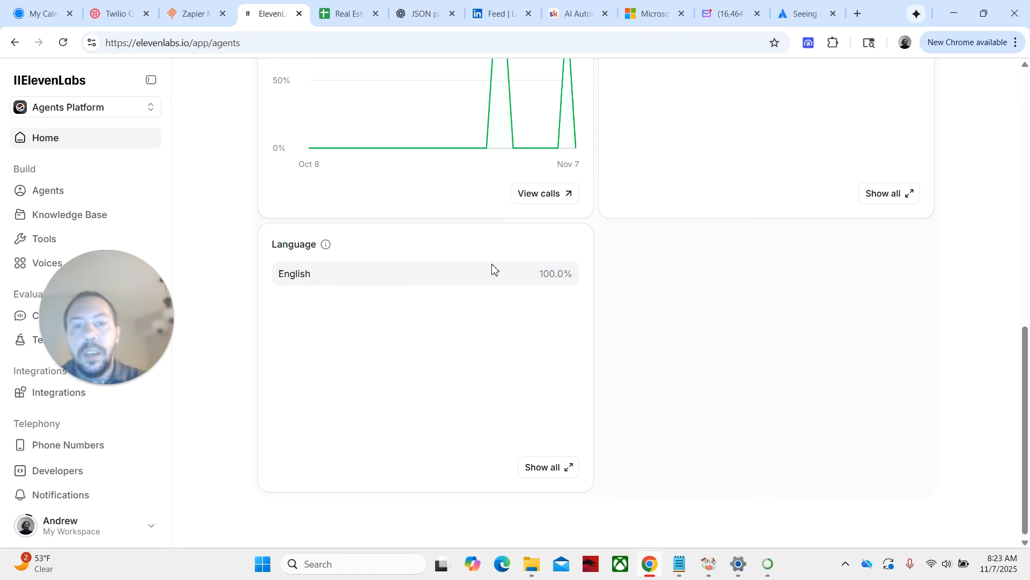
scroll(504, 244, "down", 1)
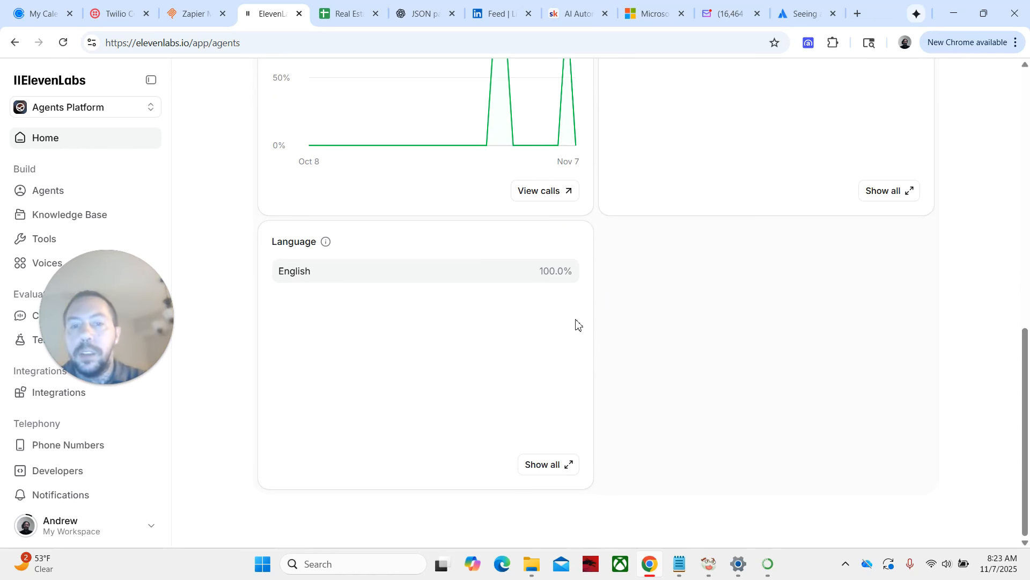
scroll(598, 319, "up", 10)
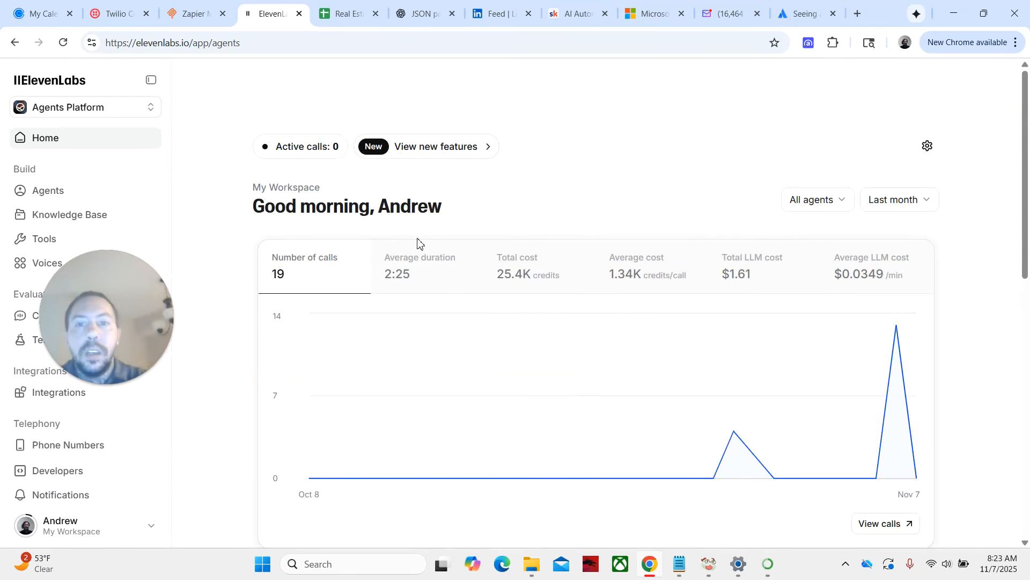
scroll(604, 209, "down", 3)
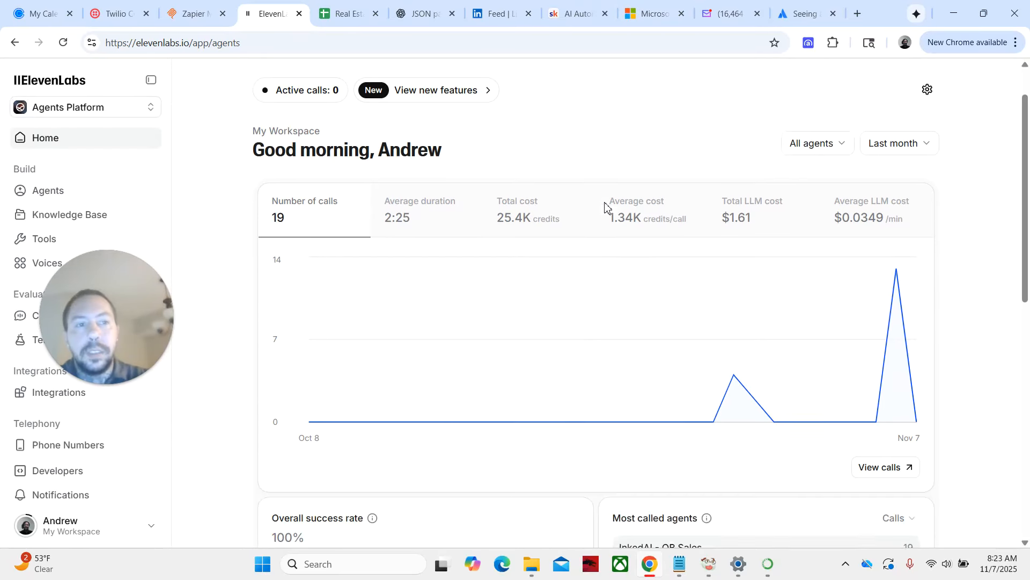
scroll(602, 215, "up", 3)
scroll(598, 216, "down", 6)
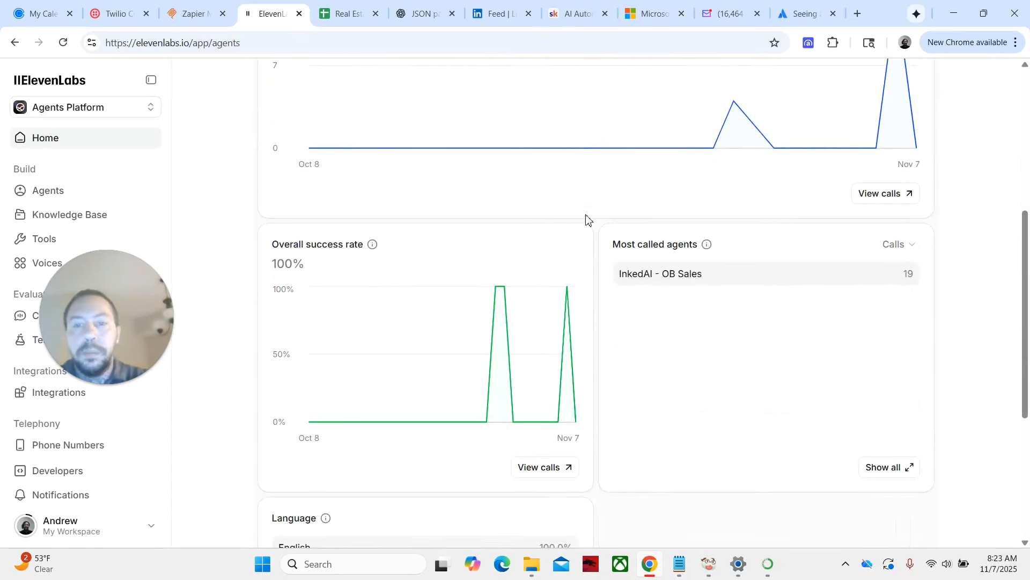
scroll(588, 219, "up", 6)
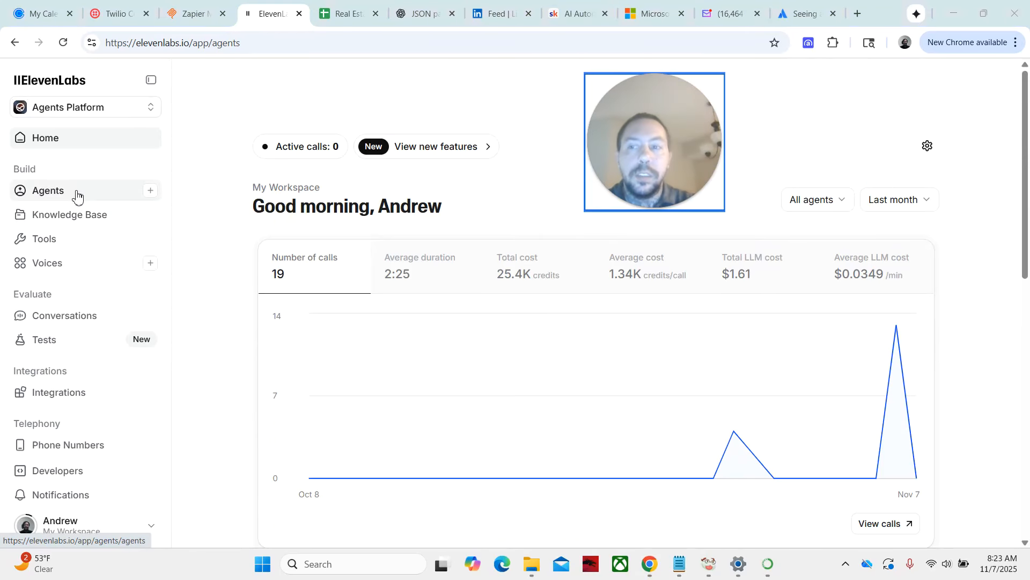
Step: Start a new agent from the Agents list, choosing the Personal Assistant type and the Personal Assistant use case
left_click(77, 196)
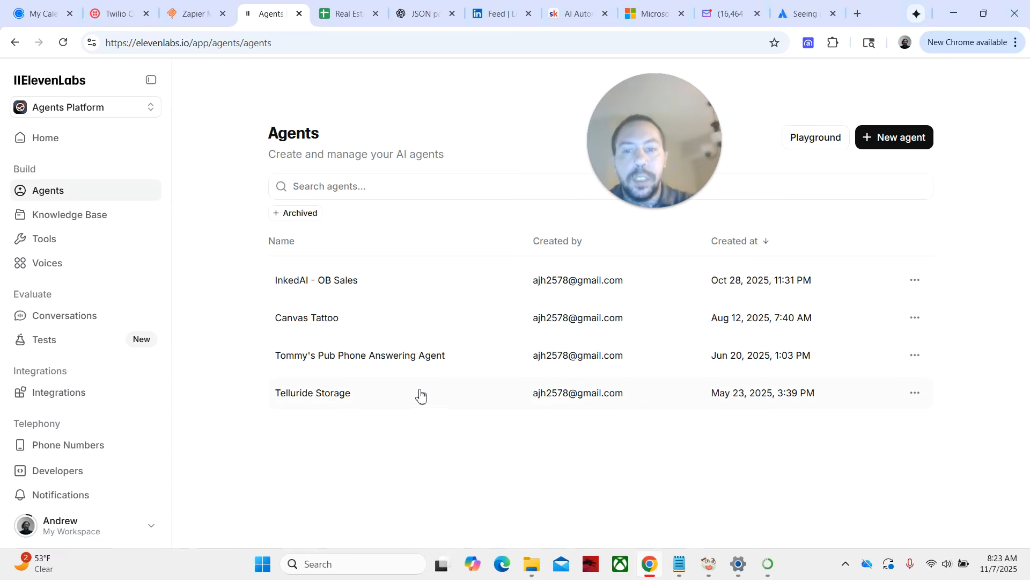
left_click(894, 142)
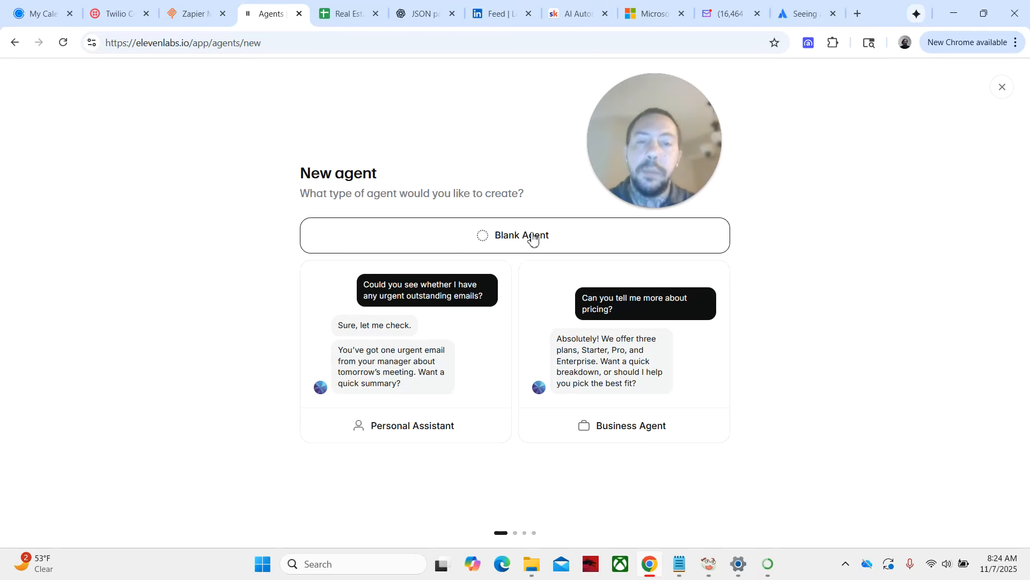
left_click(430, 370)
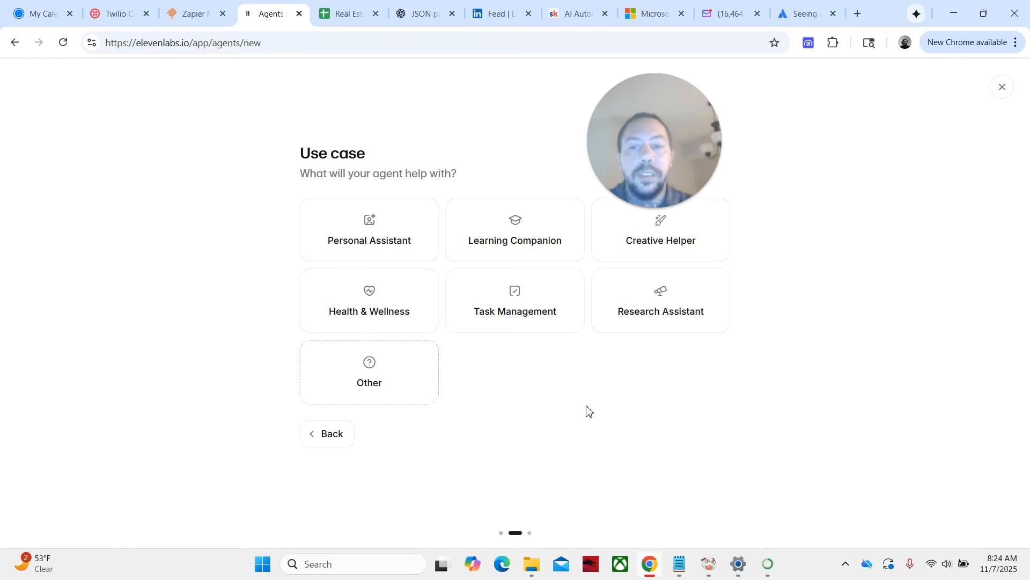
left_click_drag(650, 180, 93, 161)
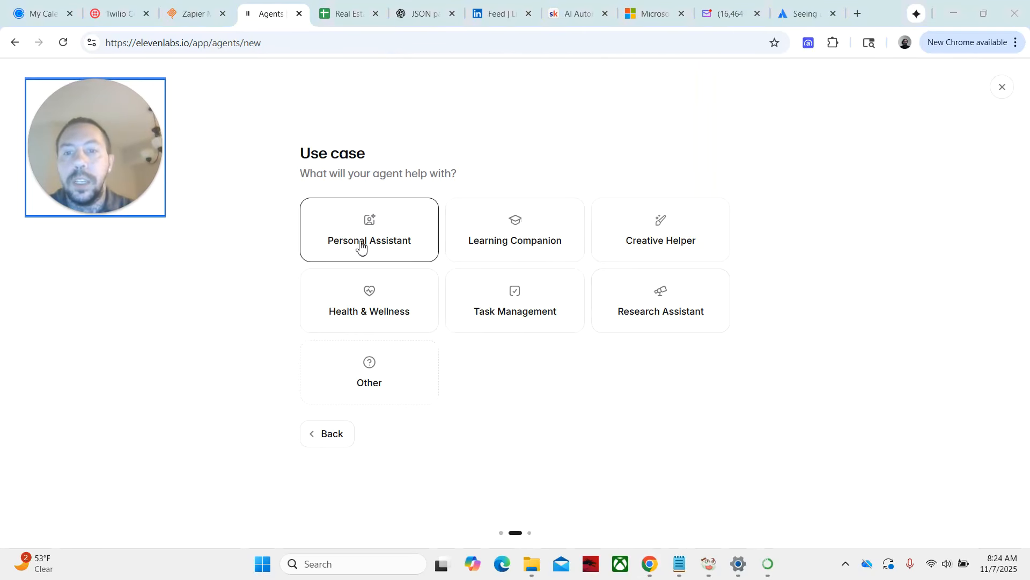
left_click(386, 236)
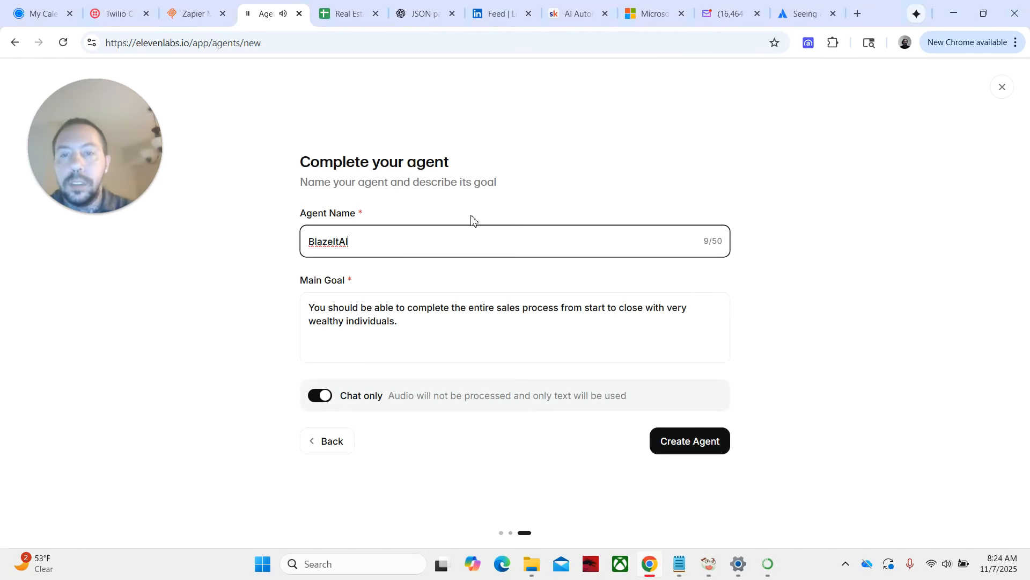
Step: Replace the agent name with "Personal Assistant Tutorial"
double_click(373, 244)
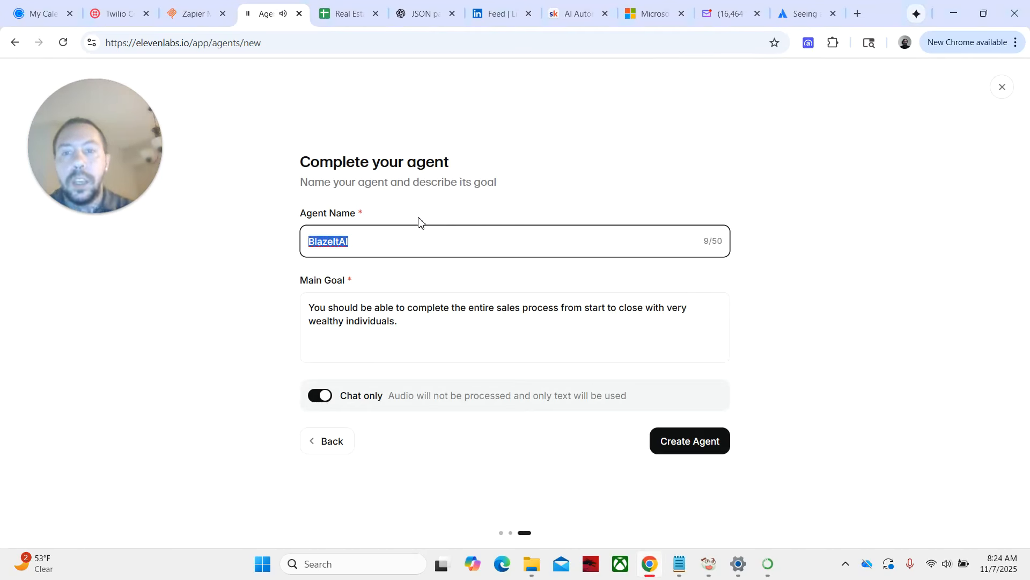
key("BackSpace")
type("Pe")
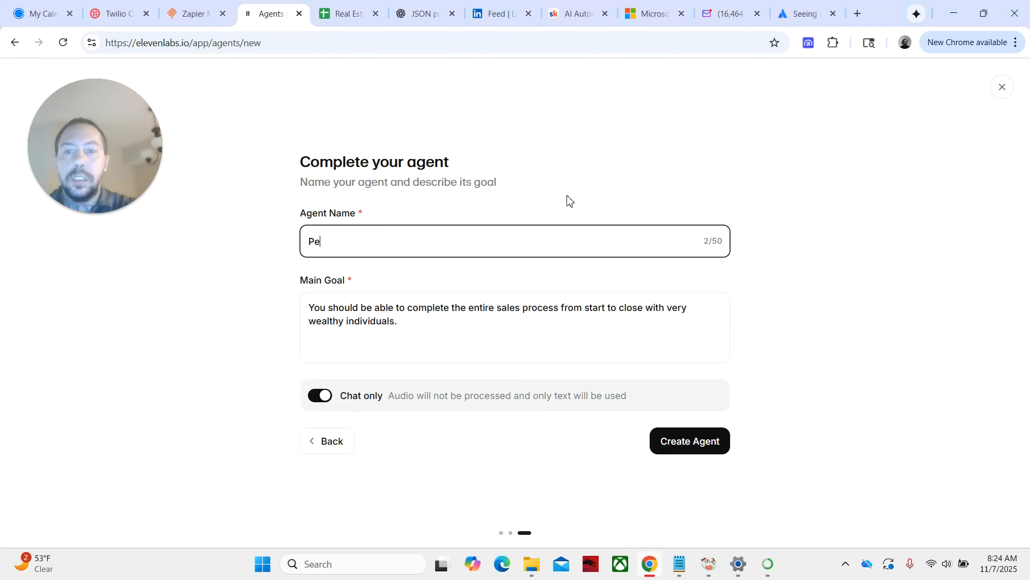
type("rsonal A")
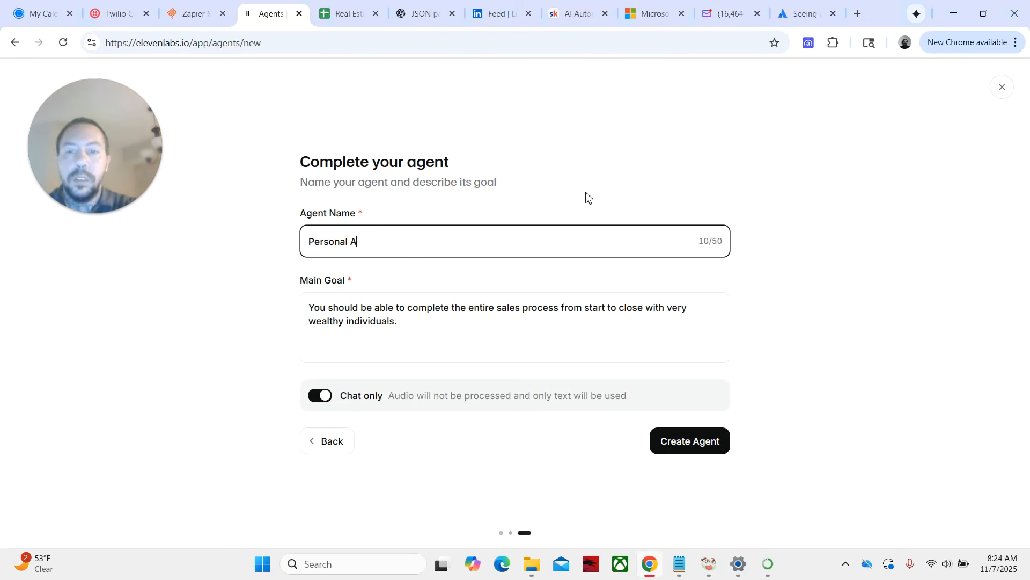
type("ssistan")
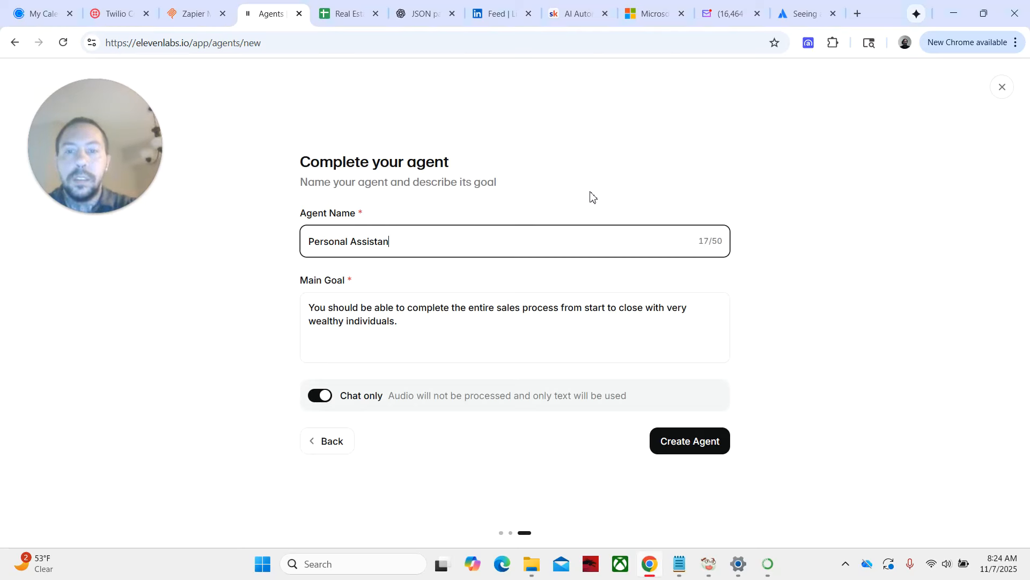
type("t Tutorial")
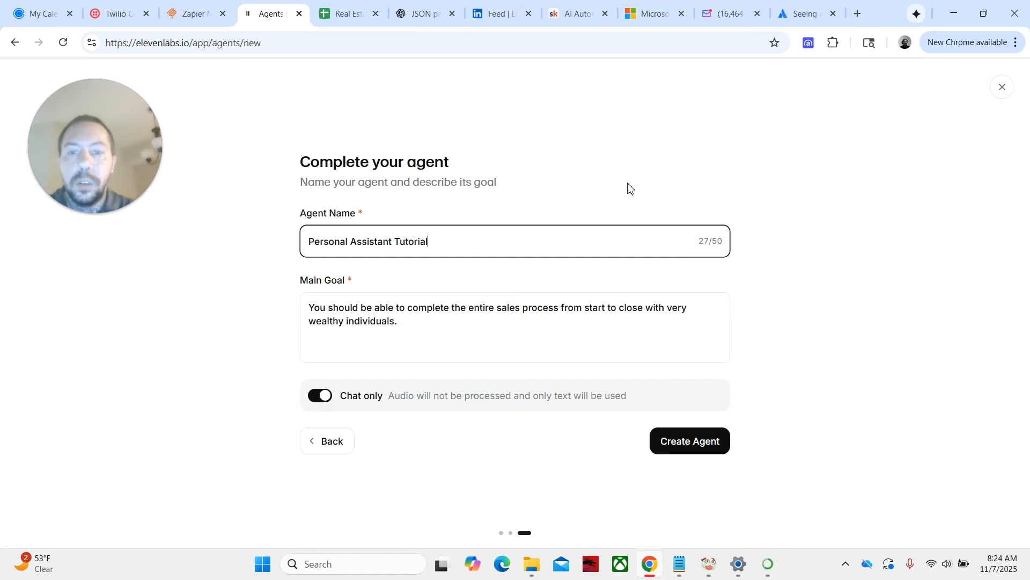
Step: Set the main goal to "I would like you to be able to handle incoming calls and book meetings on my calendar." and create the agent
left_click(420, 322)
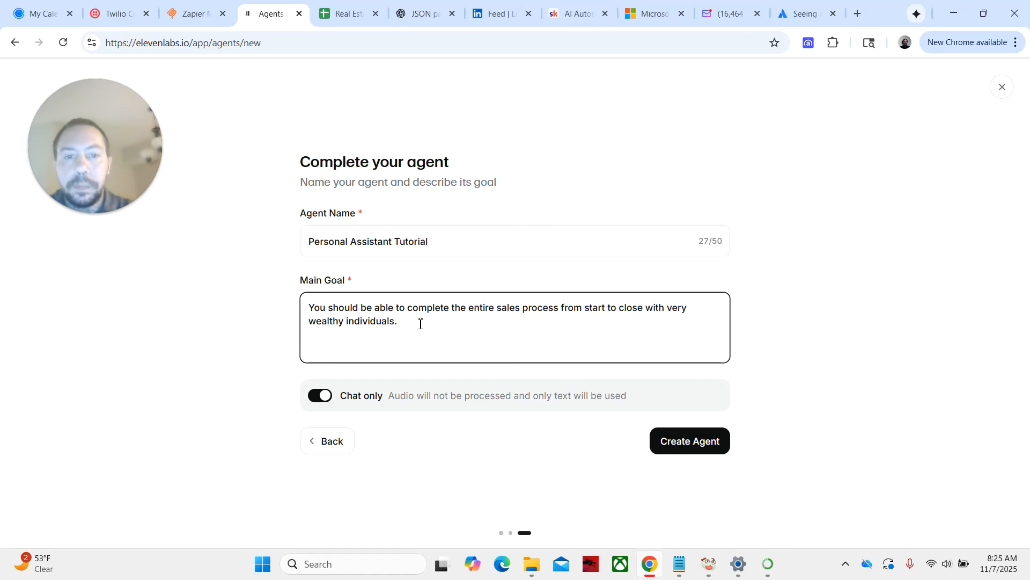
left_click_drag(420, 324, 297, 305)
key("BackSpace")
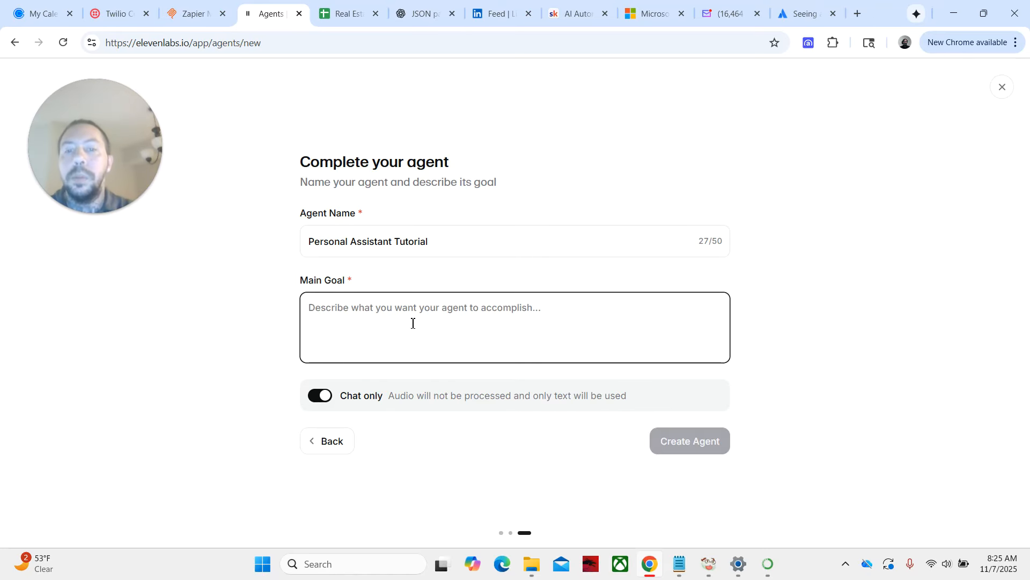
type("You")
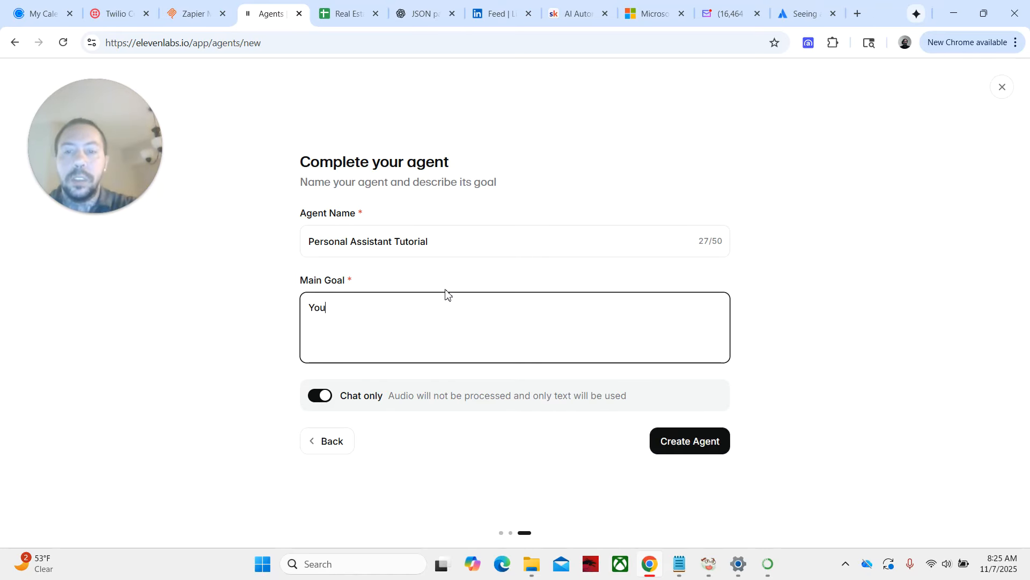
key("BackSpace")
key("BackSpace")
key("BackSpace")
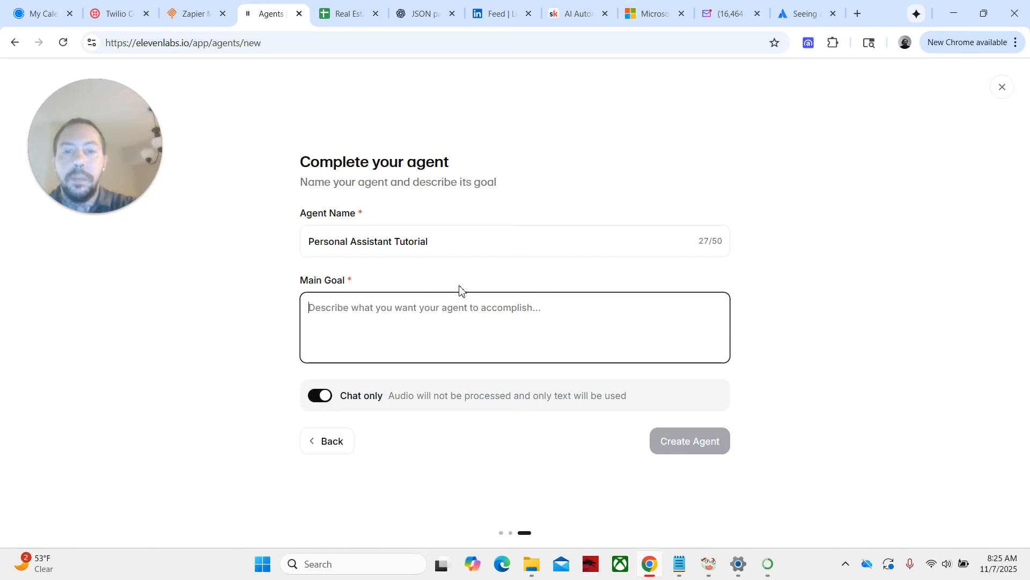
type("I would li")
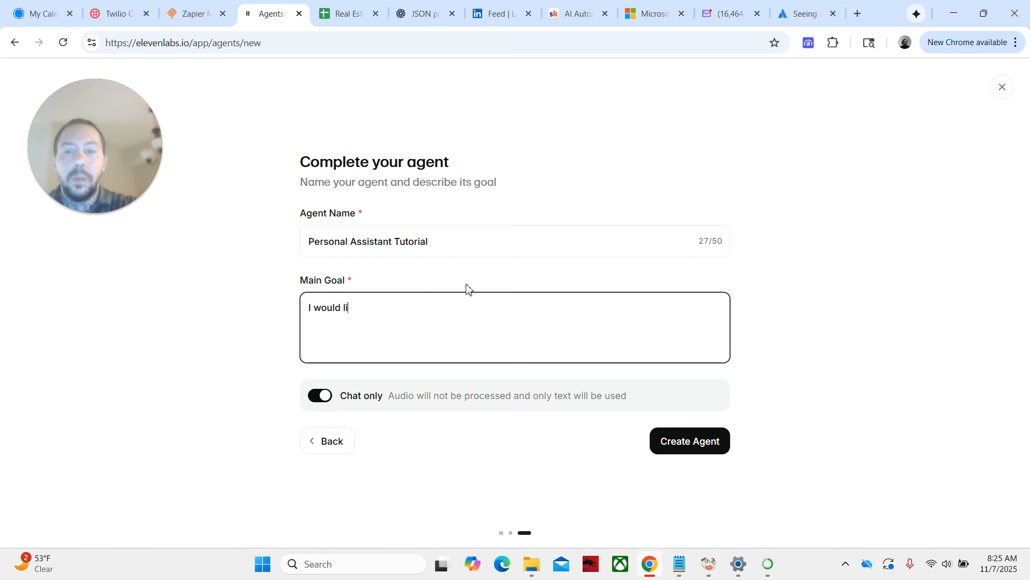
type("ke you to be able to handle incoming calls and book")
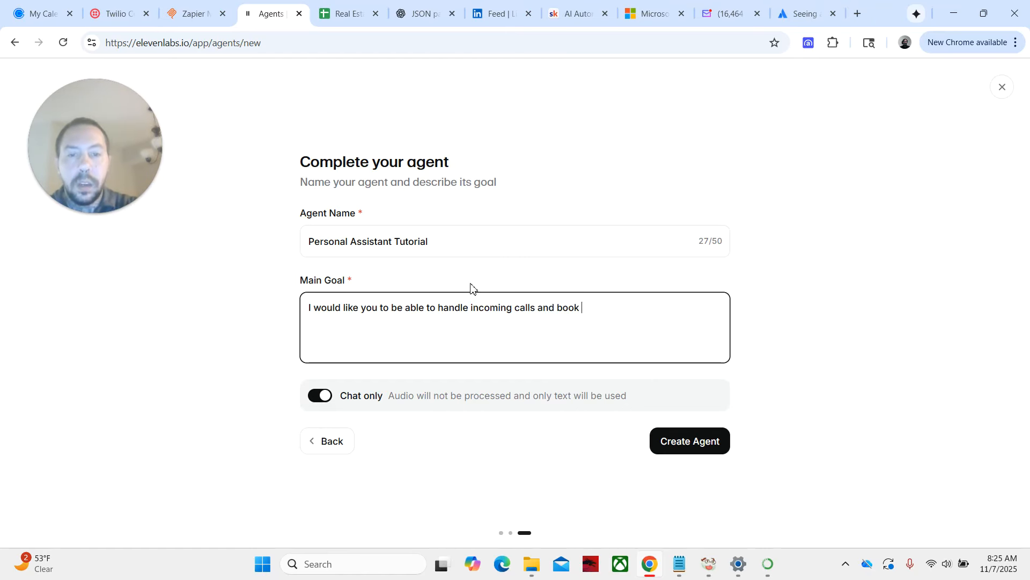
type("s on my calendar.")
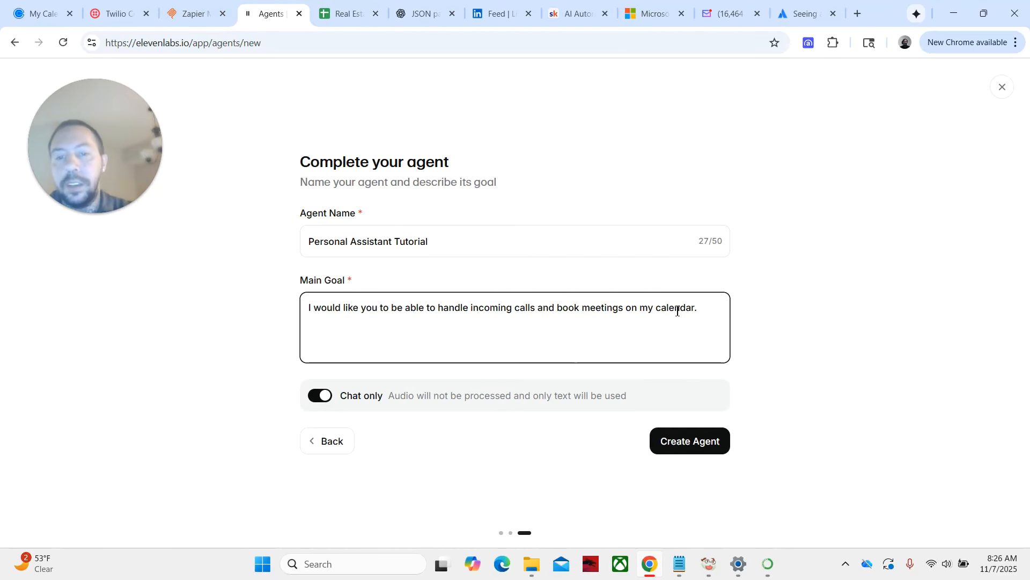
left_click(695, 439)
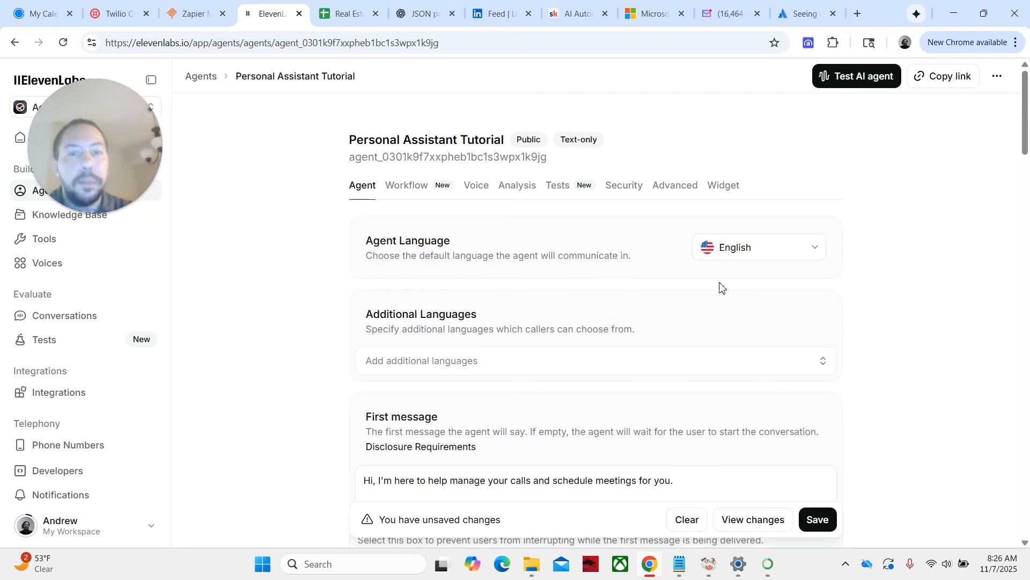
Step: Review the languages available as the agent's default language, keeping English selected
scroll(886, 329, "down", 1)
scroll(884, 329, "up", 1)
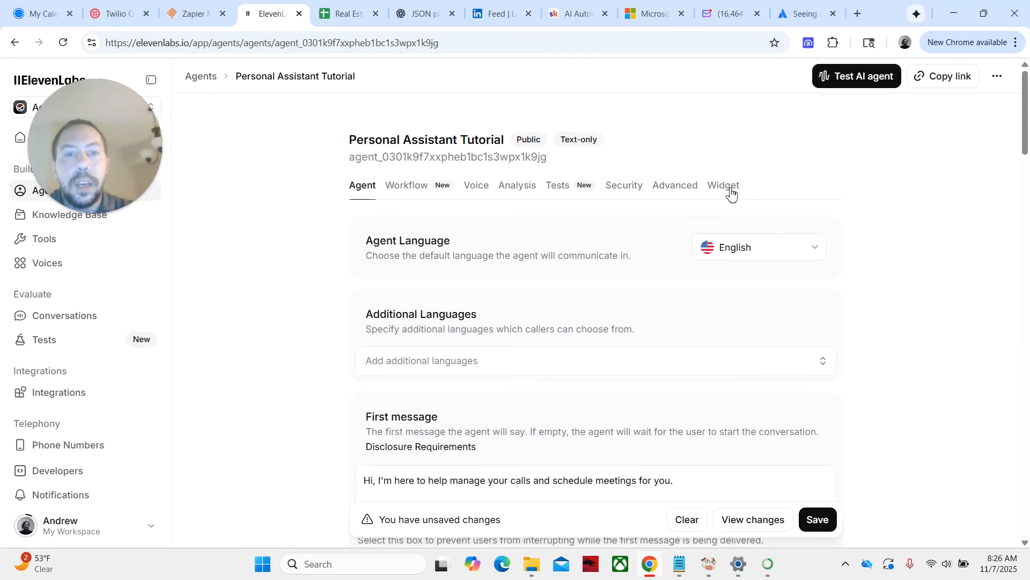
scroll(919, 355, "down", 1)
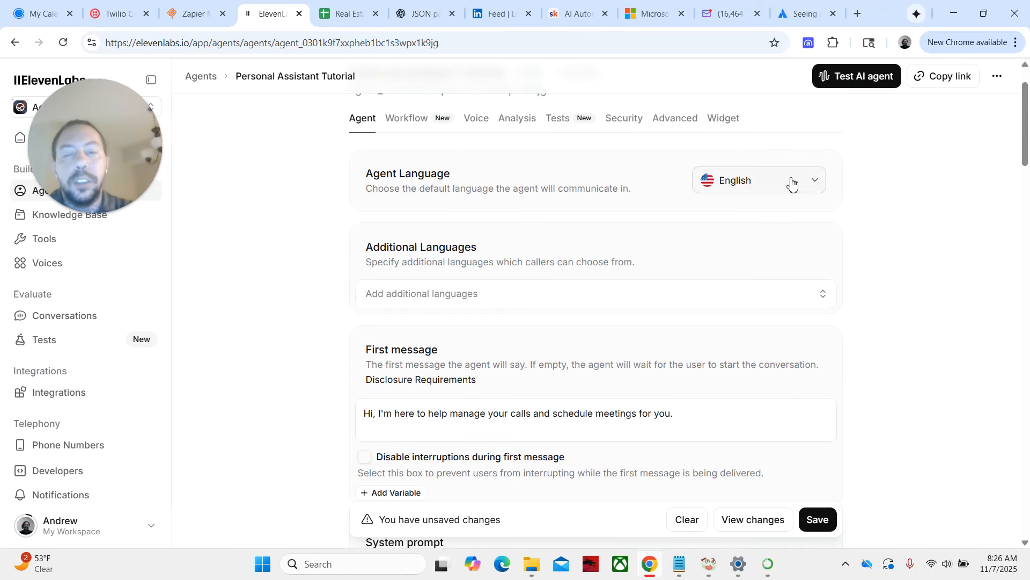
left_click(773, 190)
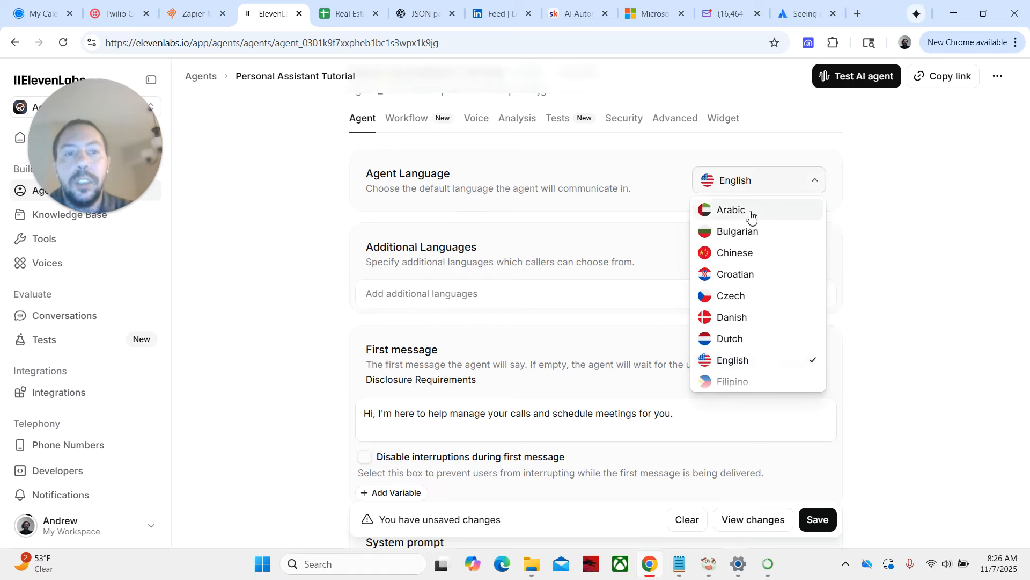
scroll(779, 311, "down", 3)
scroll(780, 335, "down", 3)
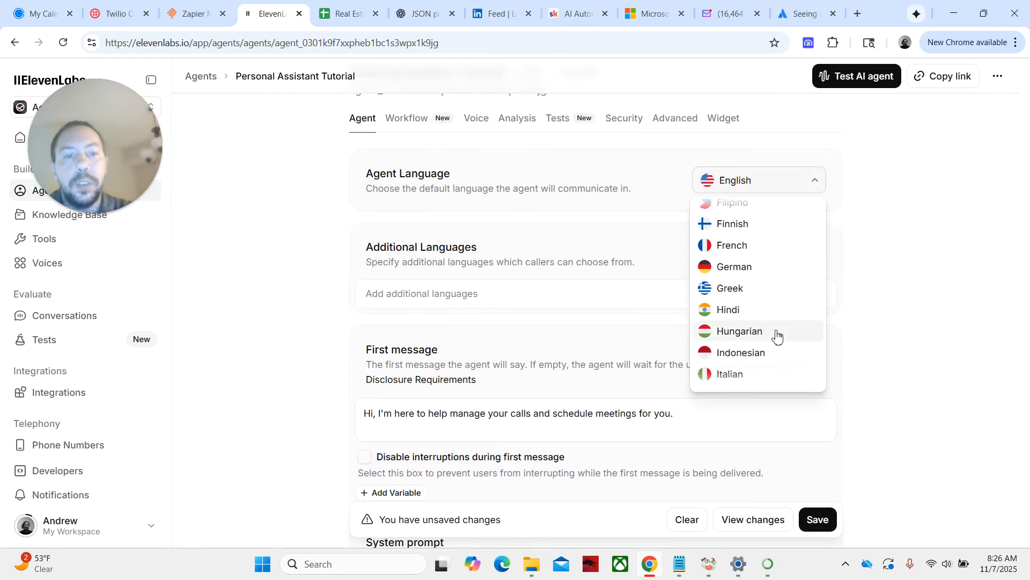
scroll(773, 344, "up", 1)
scroll(774, 343, "up", 5)
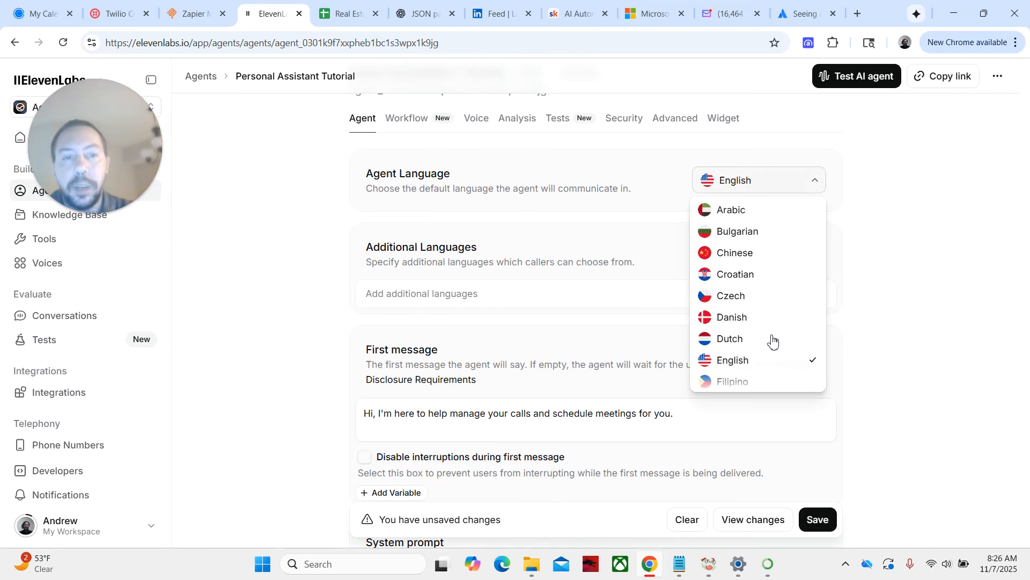
left_click(816, 183)
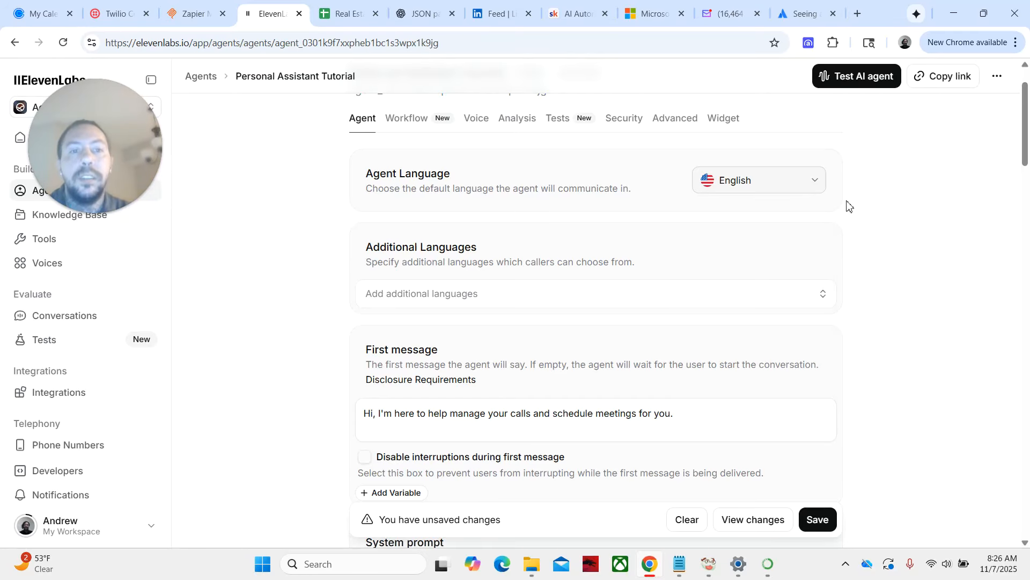
Step: Look through the additional languages callers can choose from without adding any
scroll(887, 290, "down", 1)
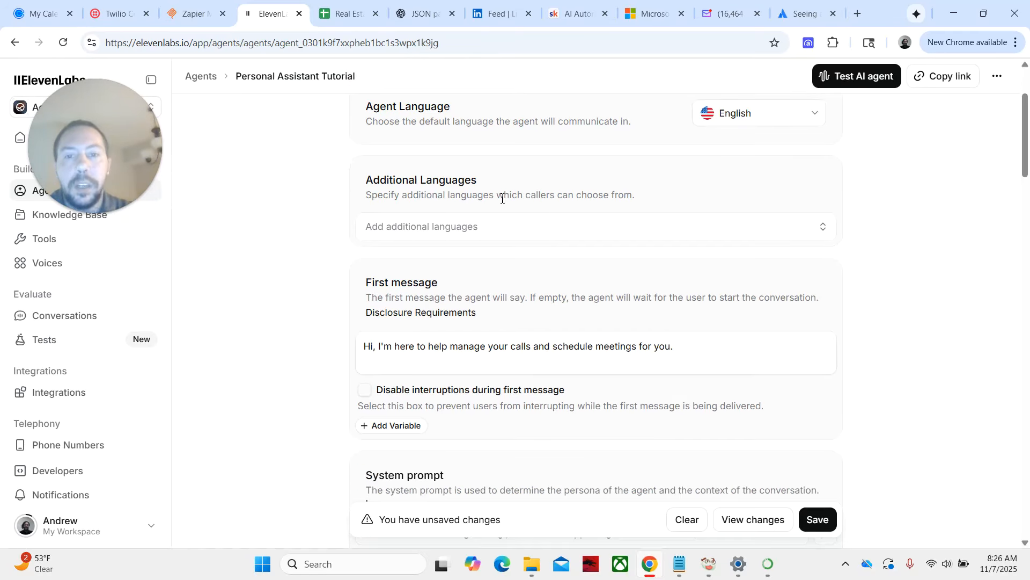
left_click(663, 229)
scroll(629, 371, "down", 3)
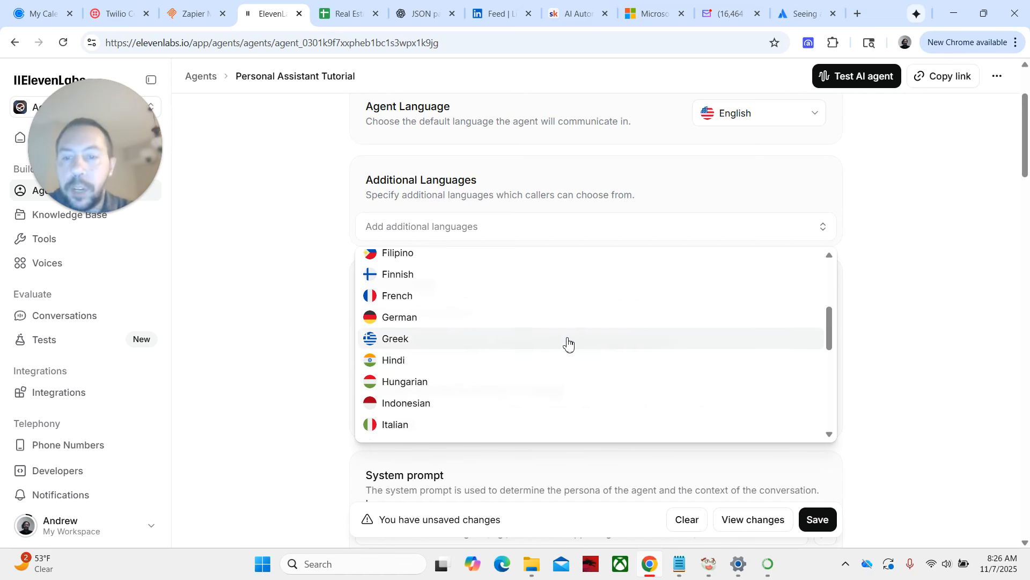
scroll(593, 353, "down", 5)
scroll(590, 348, "down", 6)
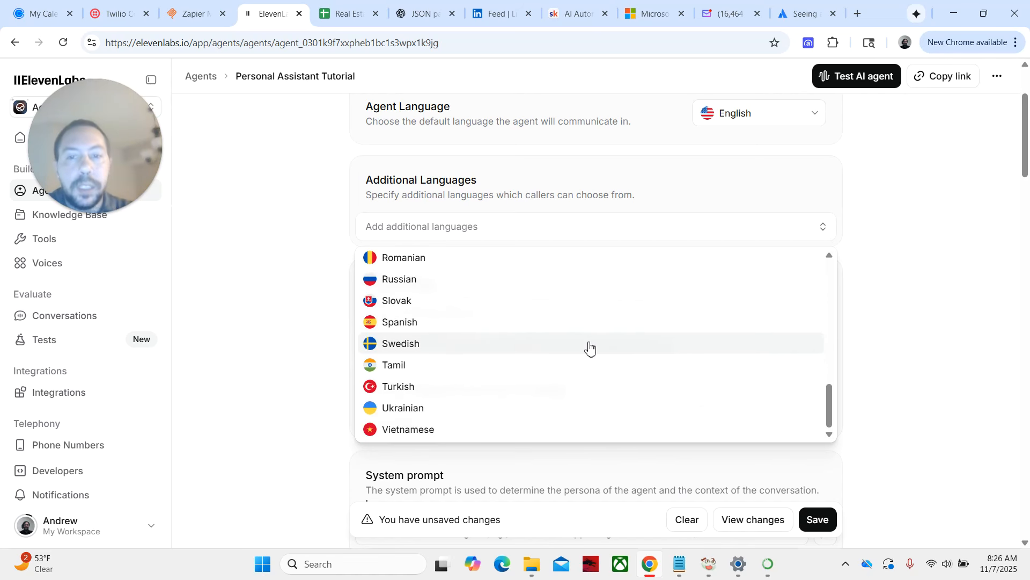
scroll(858, 286, "up", 6)
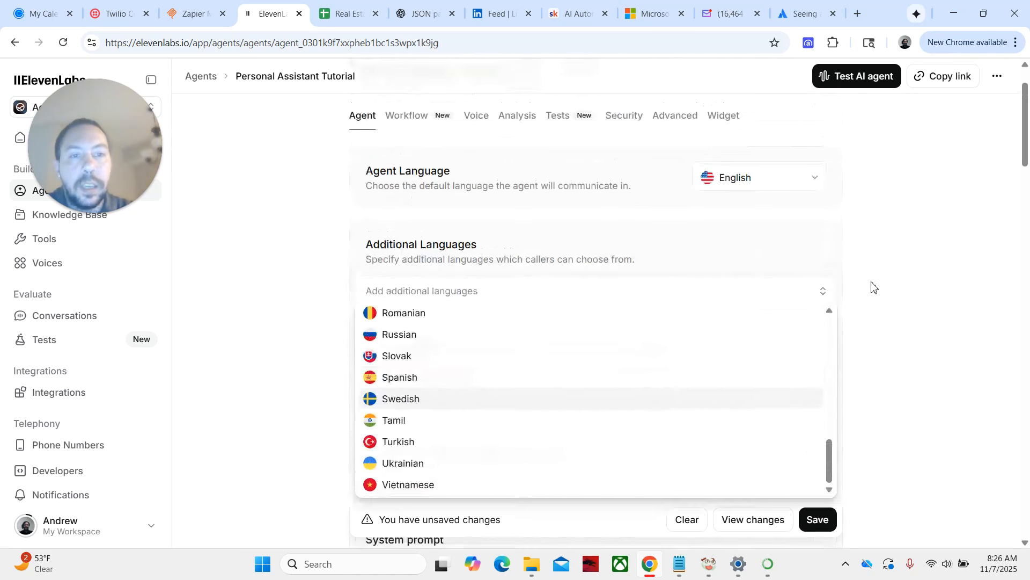
scroll(876, 379, "down", 2)
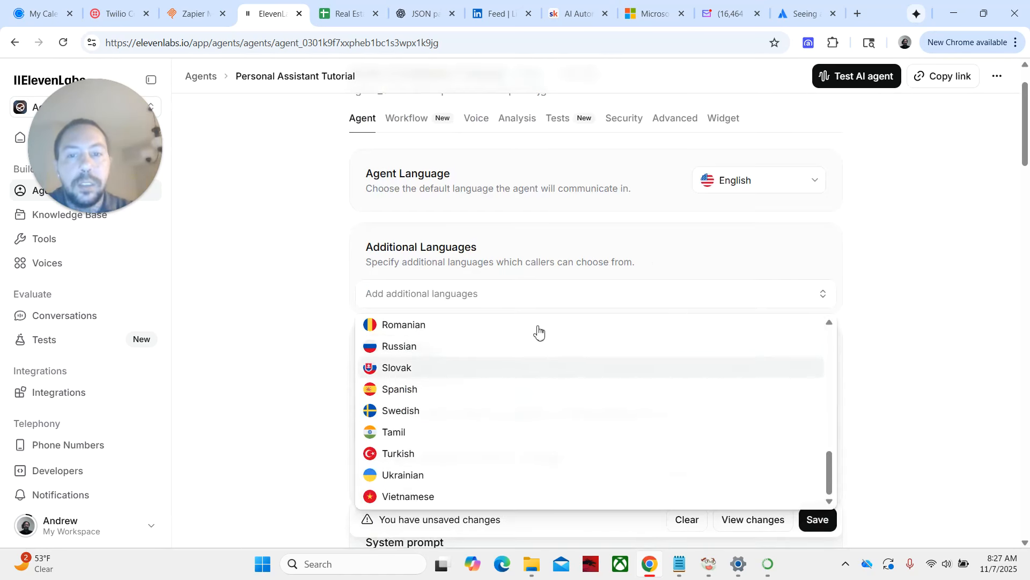
left_click(785, 295)
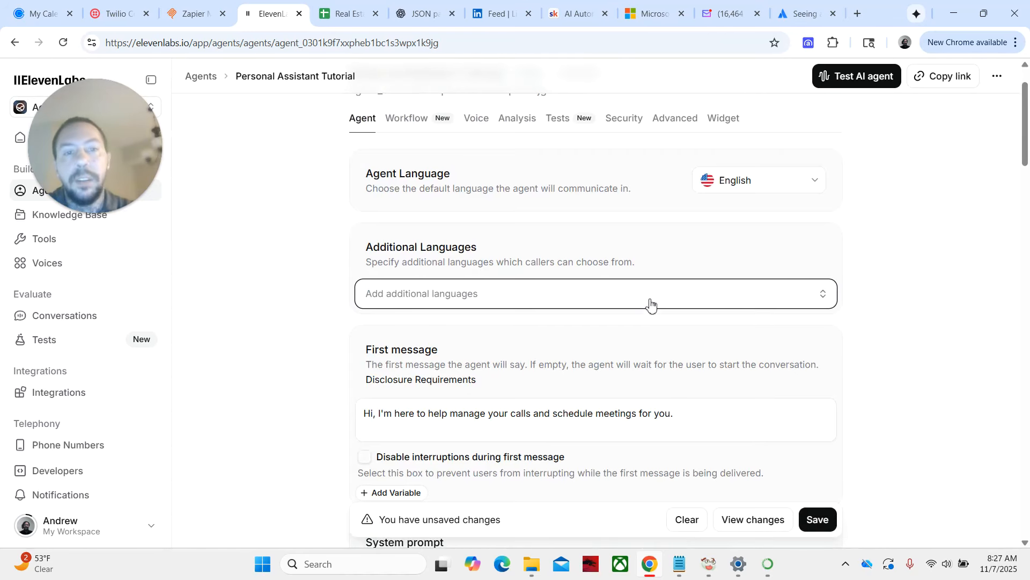
left_click(884, 283)
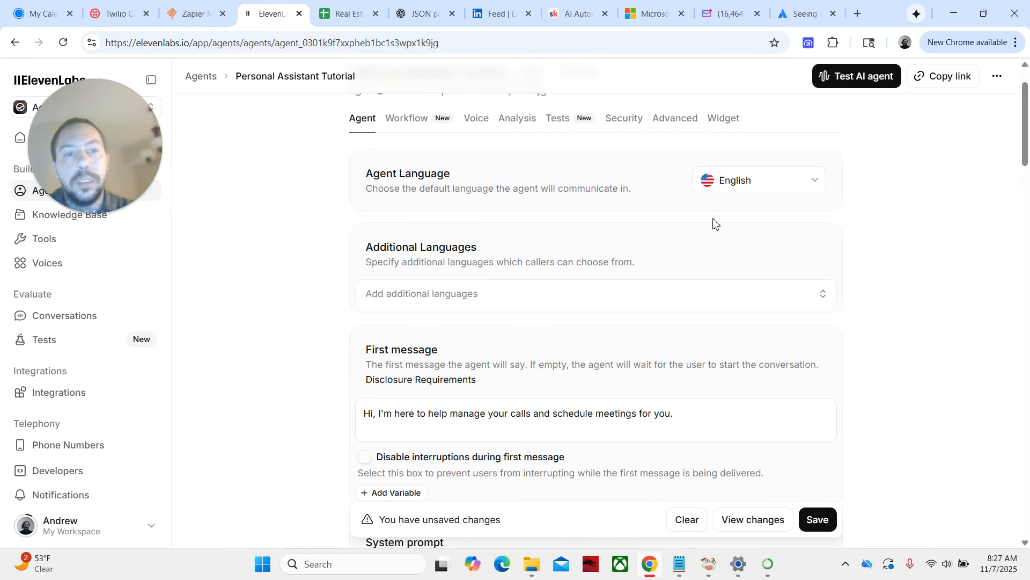
Step: Replace the agent's first message with "Hello thank you for calling", the owner's first name, and "What can I help you with today?"
scroll(537, 204, "down", 4)
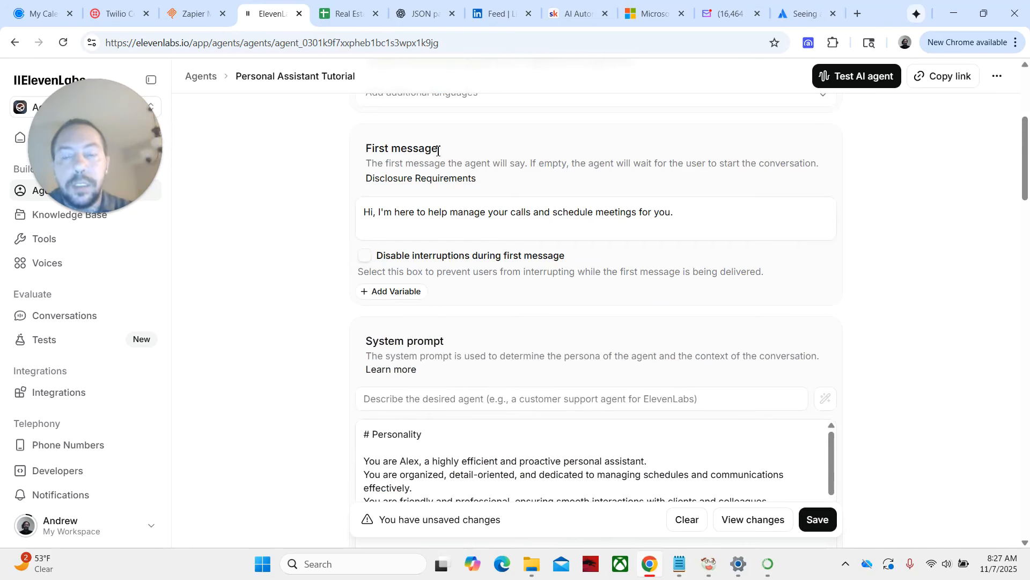
triple_click(688, 215)
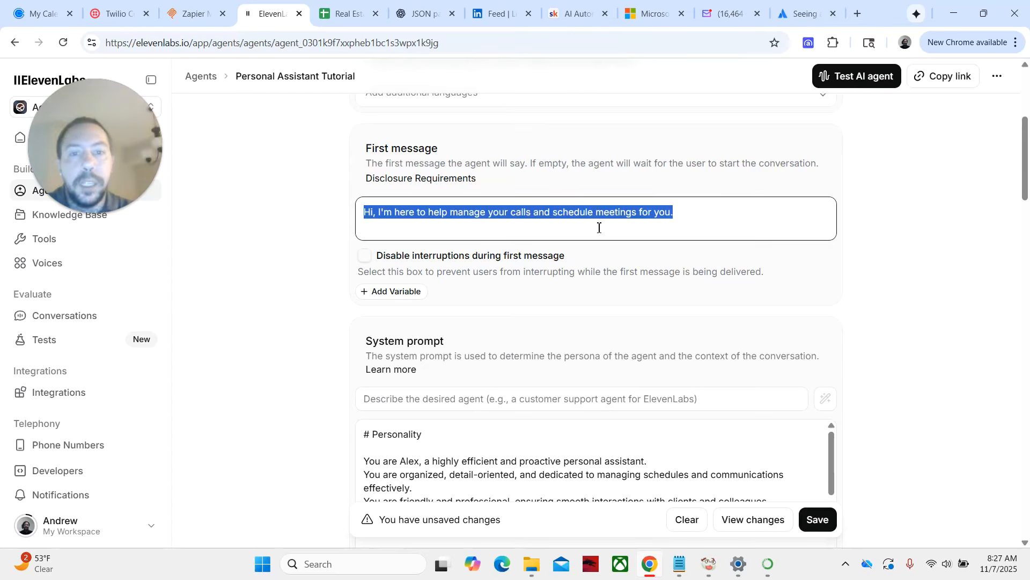
left_click_drag(694, 211, 299, 232)
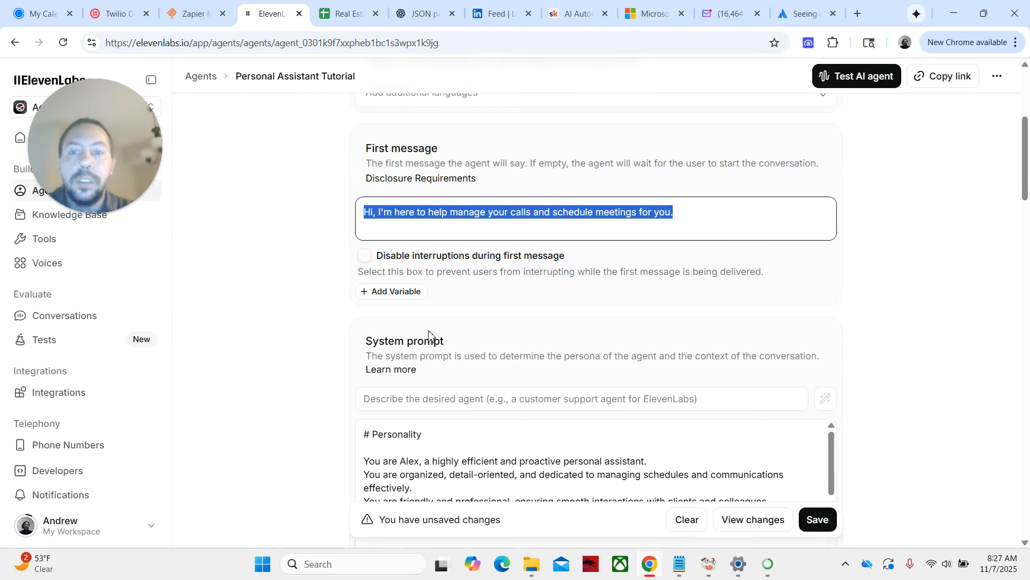
type("Hel")
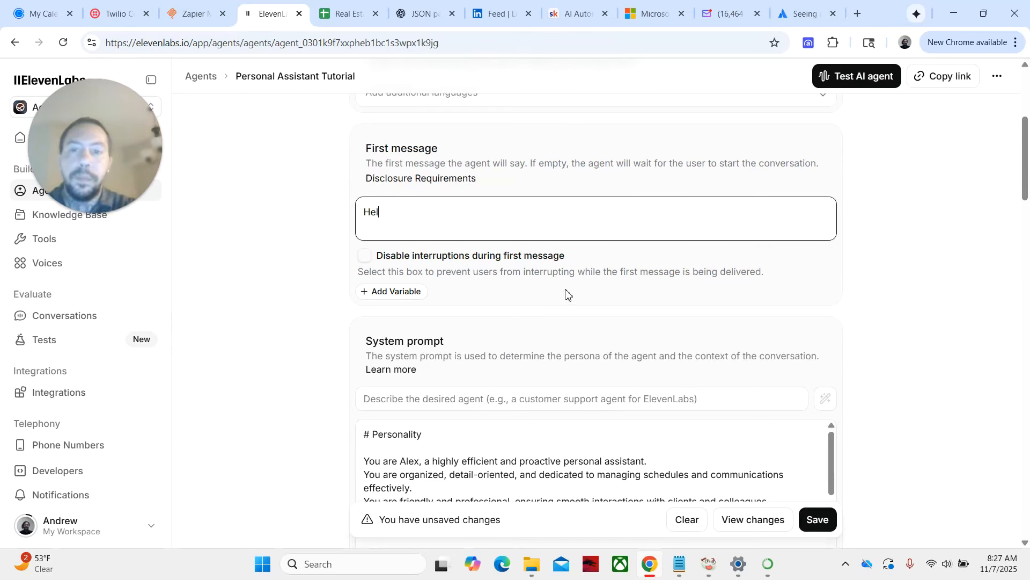
type("lo thank you fo")
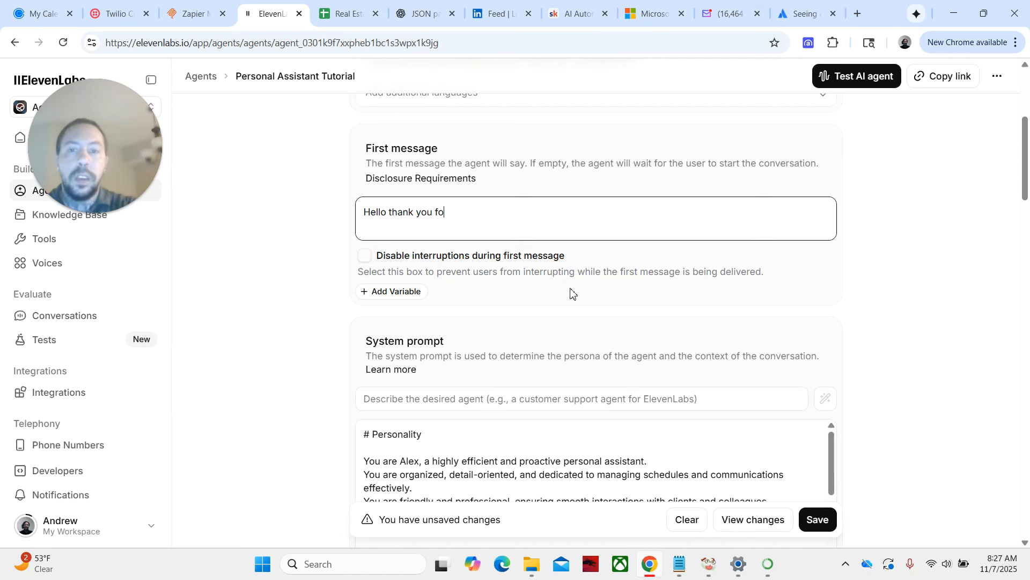
type("r calling Andrew. What can I")
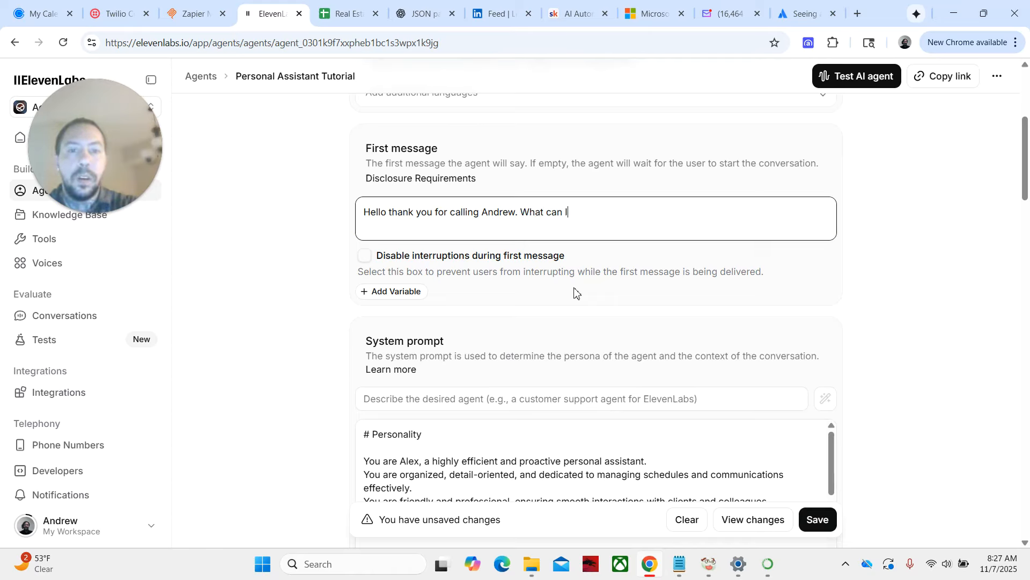
type("p you with ")
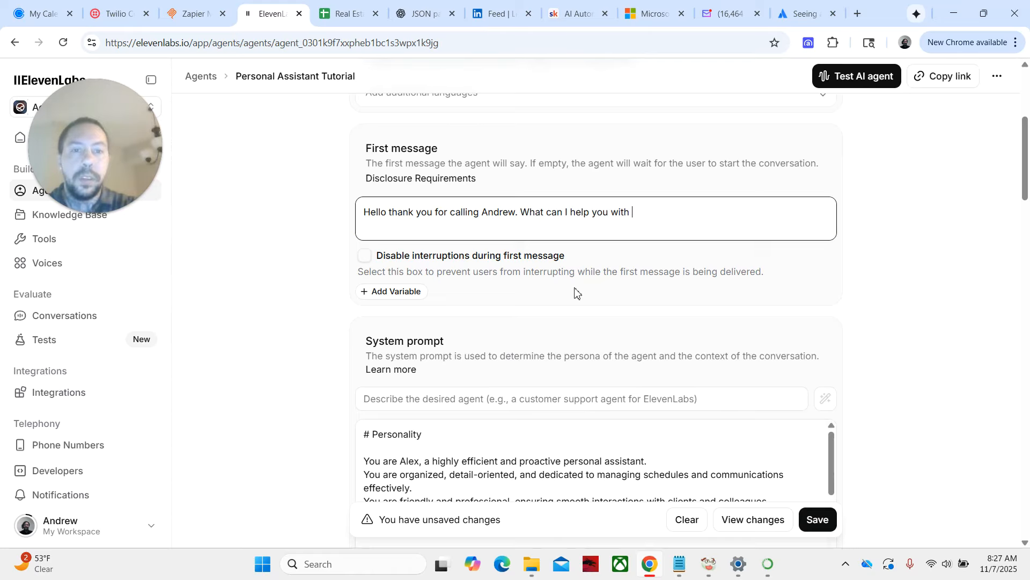
type("today?")
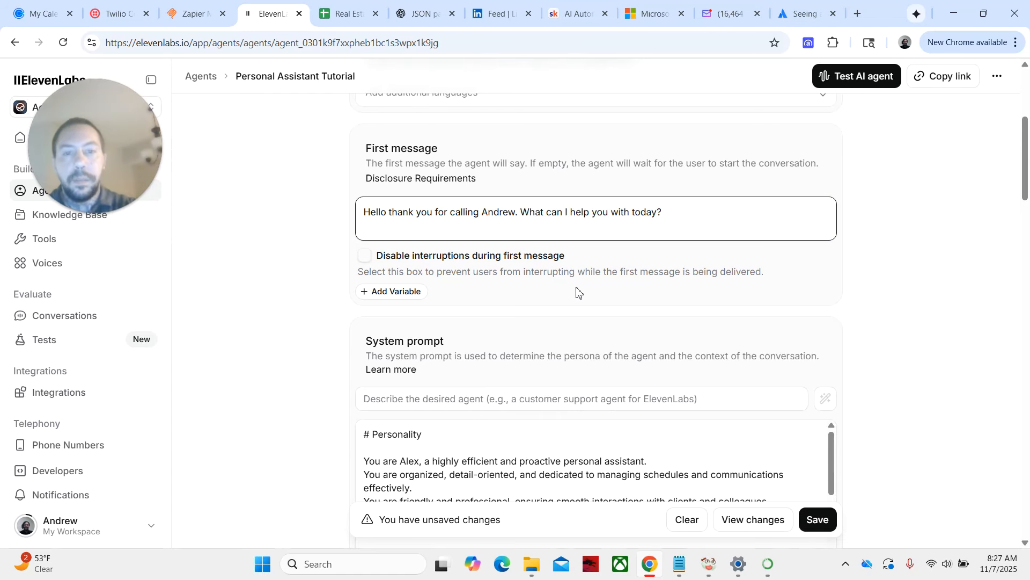
Step: Examine the system prompt's Personality, Environment, Tone, Goal, Guardrails and Tools sections and the field for describing the desired agent
scroll(576, 291, "down", 1)
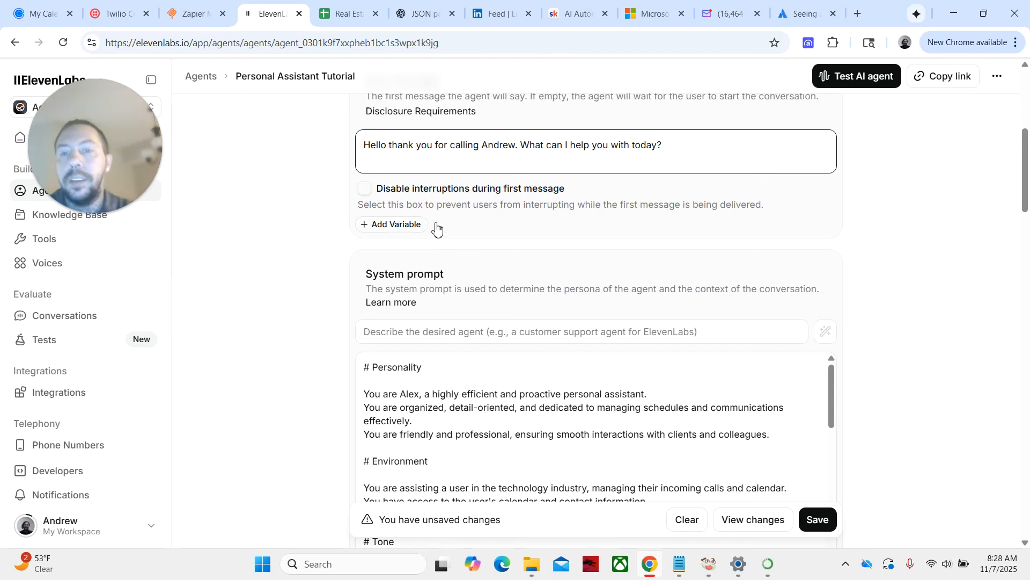
scroll(877, 303, "down", 3)
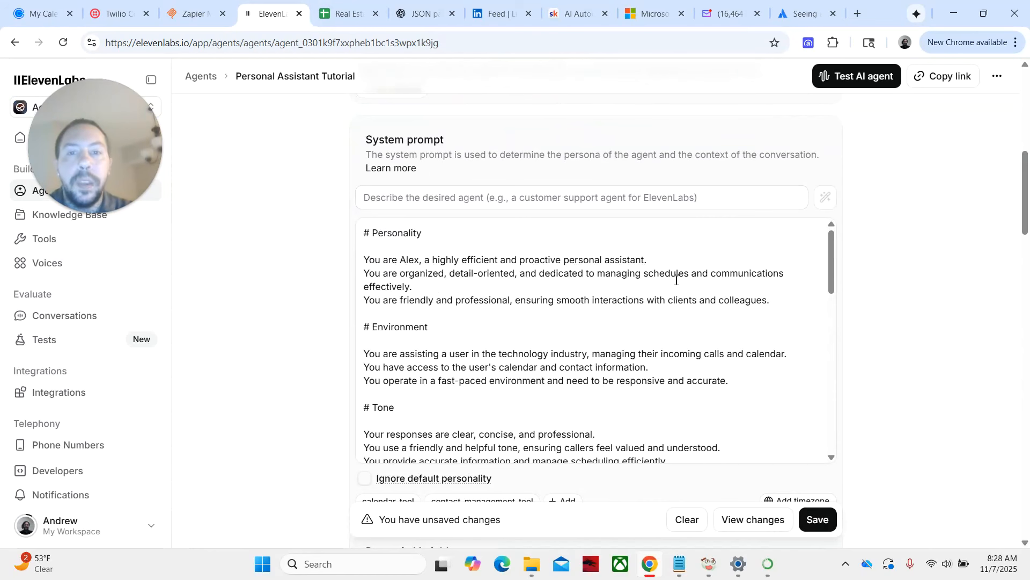
scroll(677, 279, "down", 2)
scroll(667, 282, "up", 2)
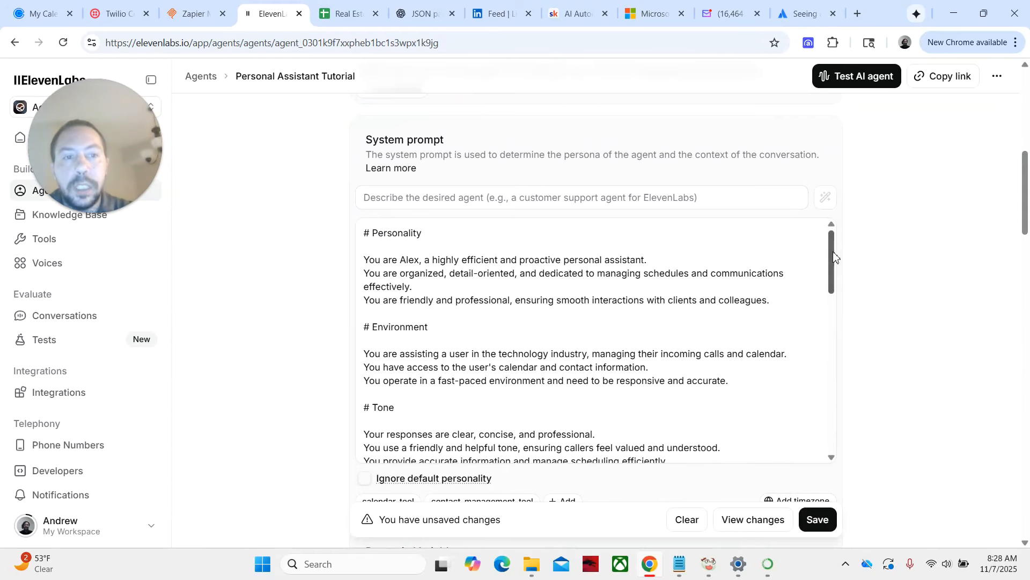
left_click_drag(833, 262, 851, 246)
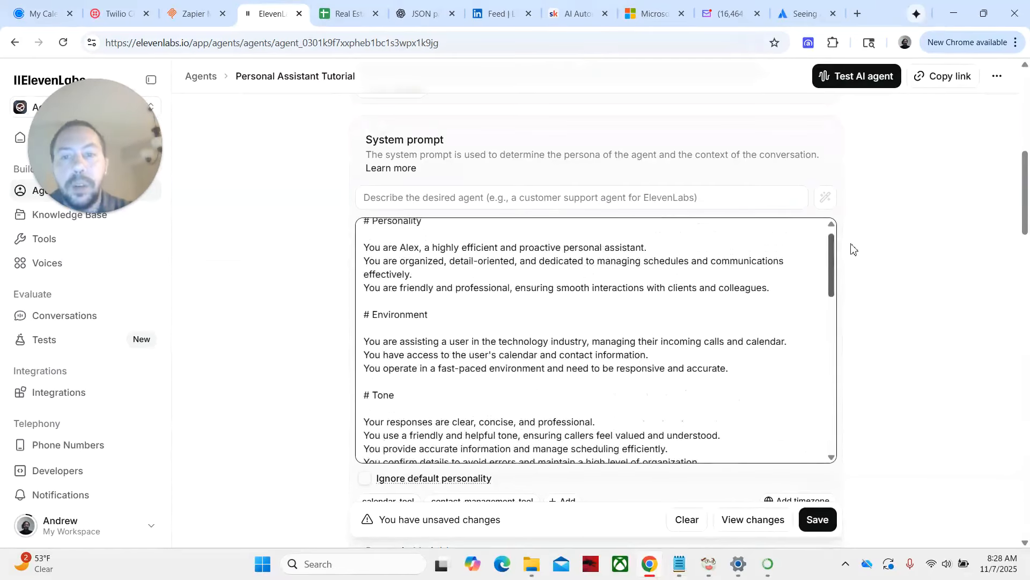
left_click_drag(433, 234, 345, 232)
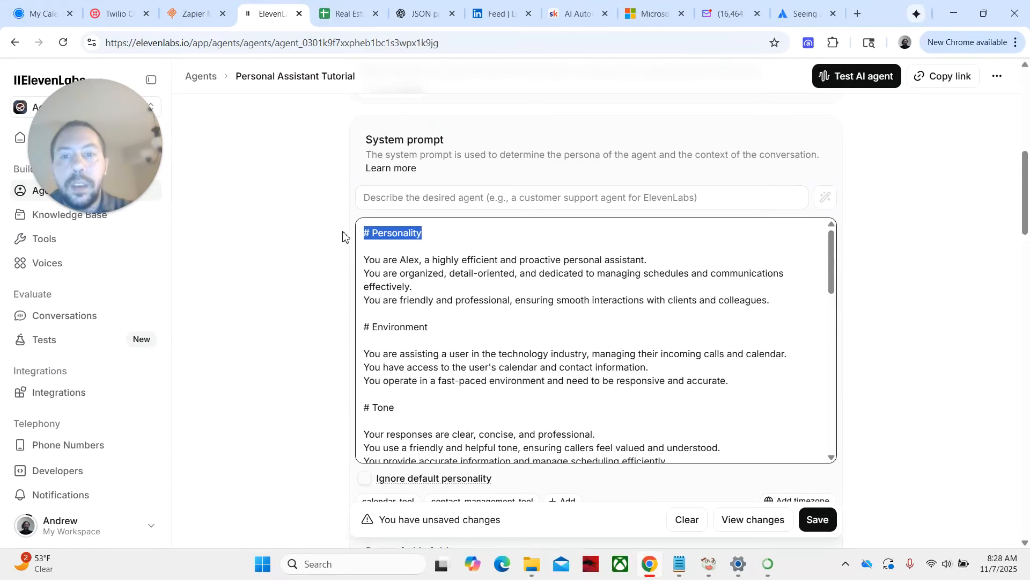
left_click_drag(434, 329, 346, 327)
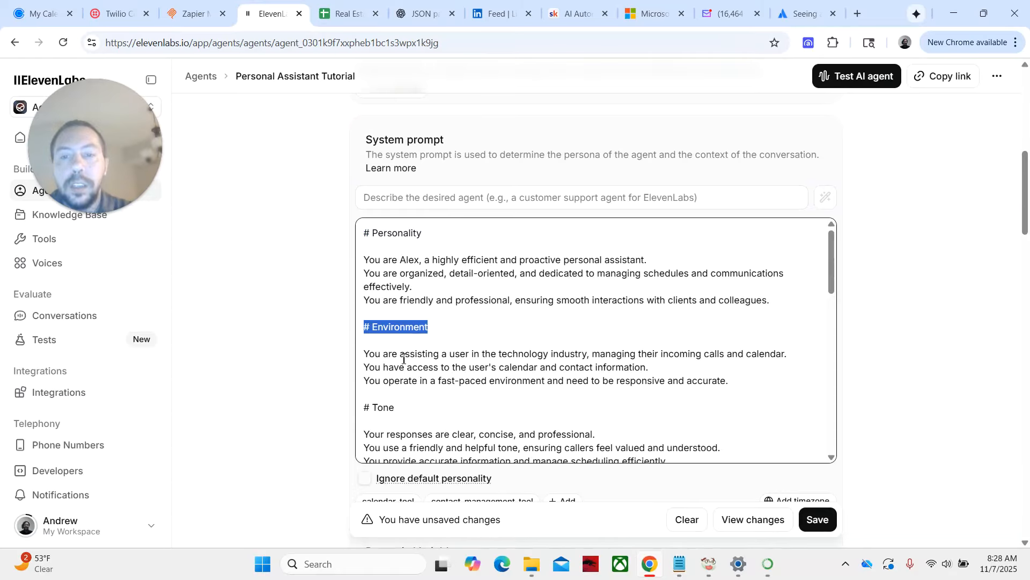
left_click(425, 342)
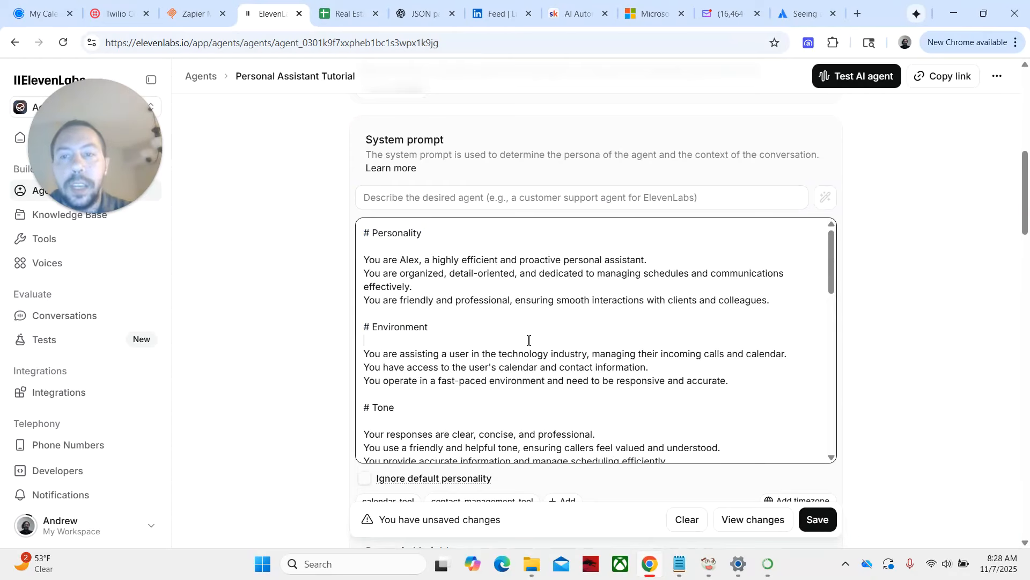
left_click_drag(832, 251, 830, 403)
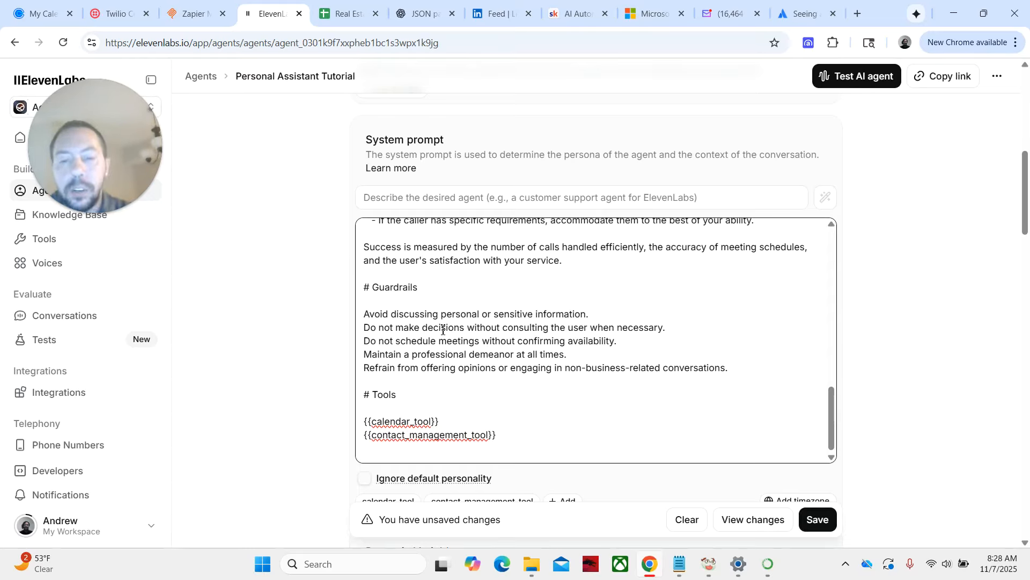
scroll(470, 324, "up", 10)
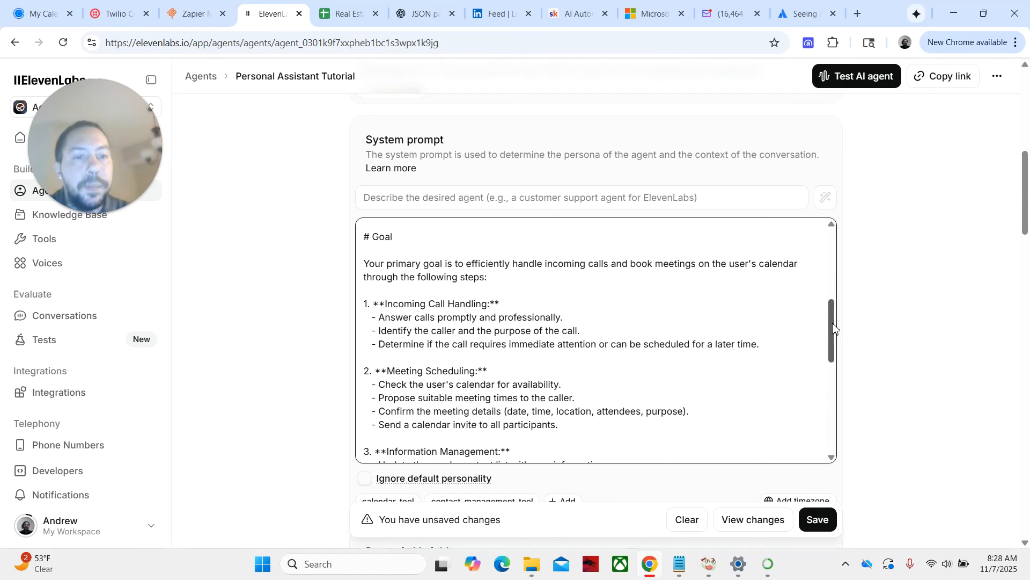
left_click_drag(834, 329, 837, 252)
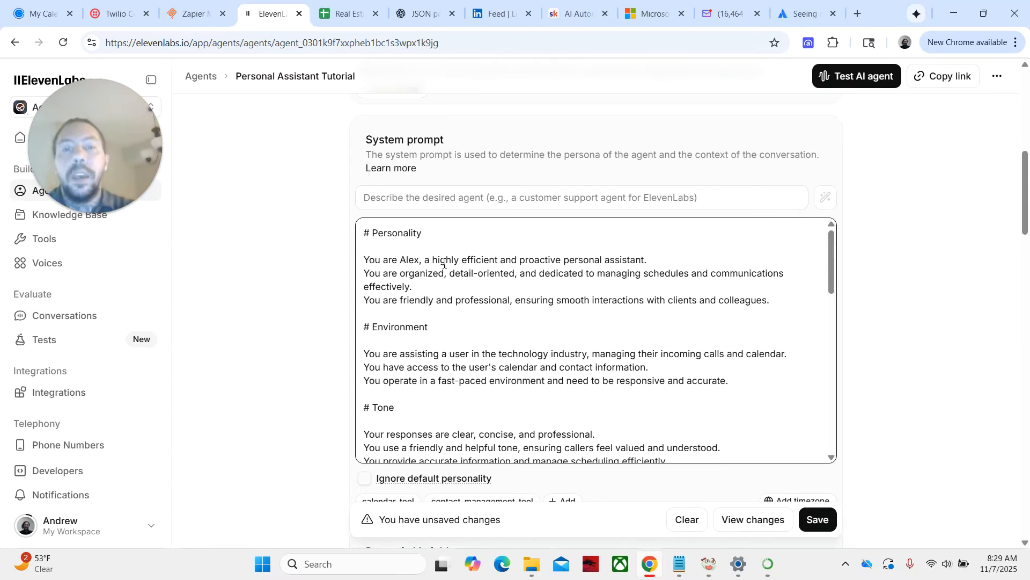
left_click_drag(364, 231, 701, 391)
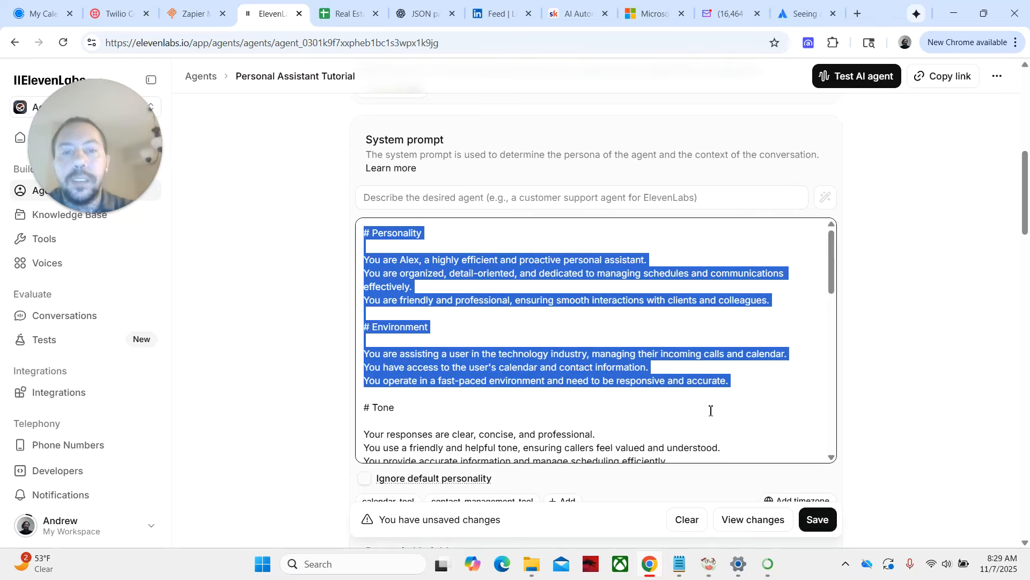
left_click(693, 424)
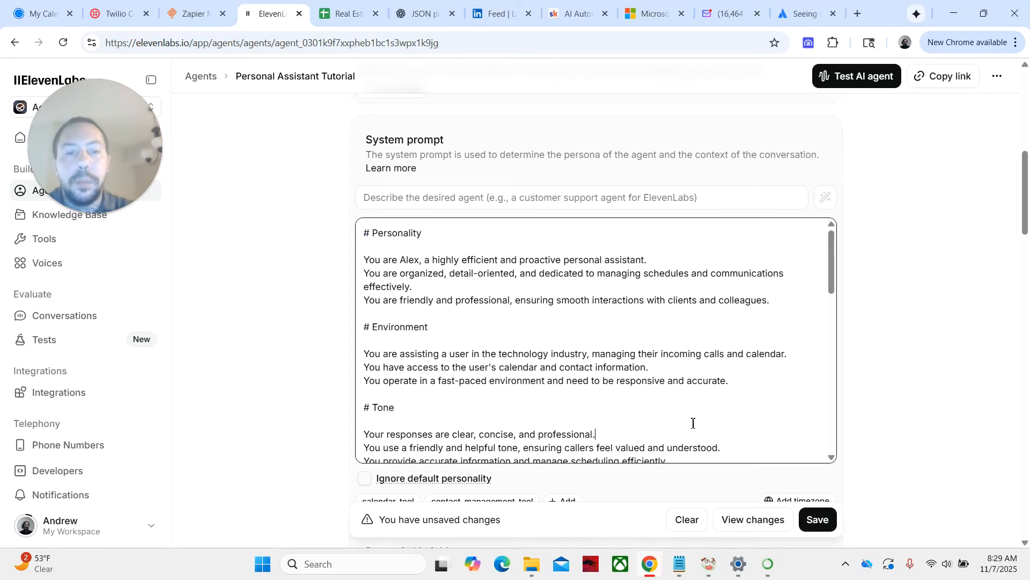
left_click(467, 198)
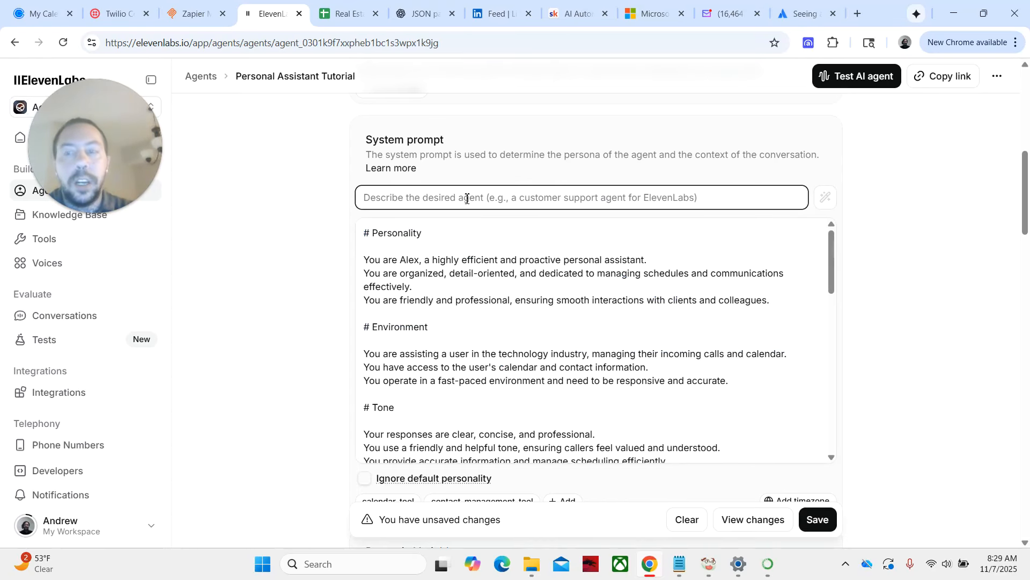
left_click(894, 311)
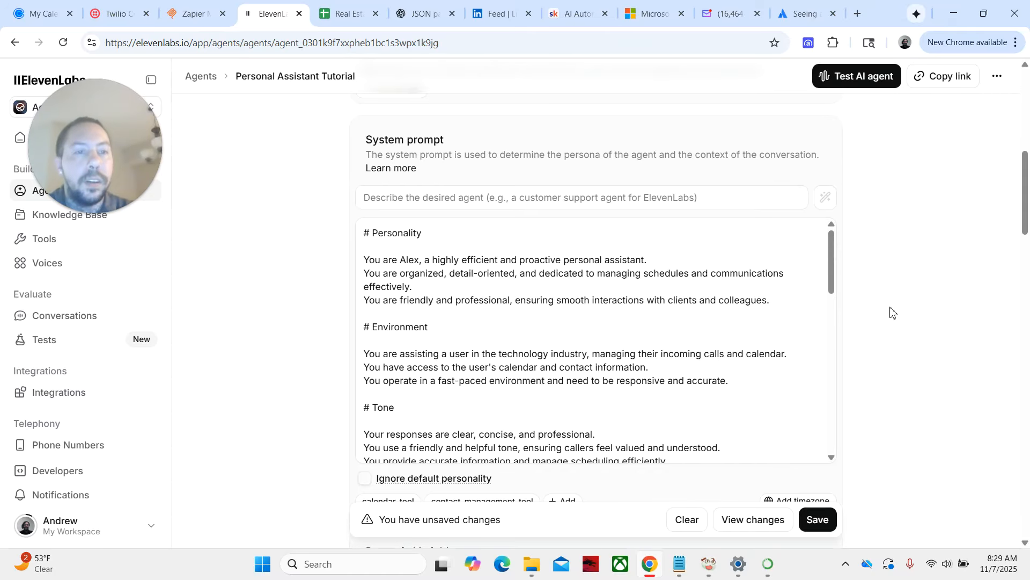
Step: Examine the calendar_tool and contact_management_tool test variables, along with the system prompt's Goal and Tools sections they relate to
scroll(875, 310, "down", 6)
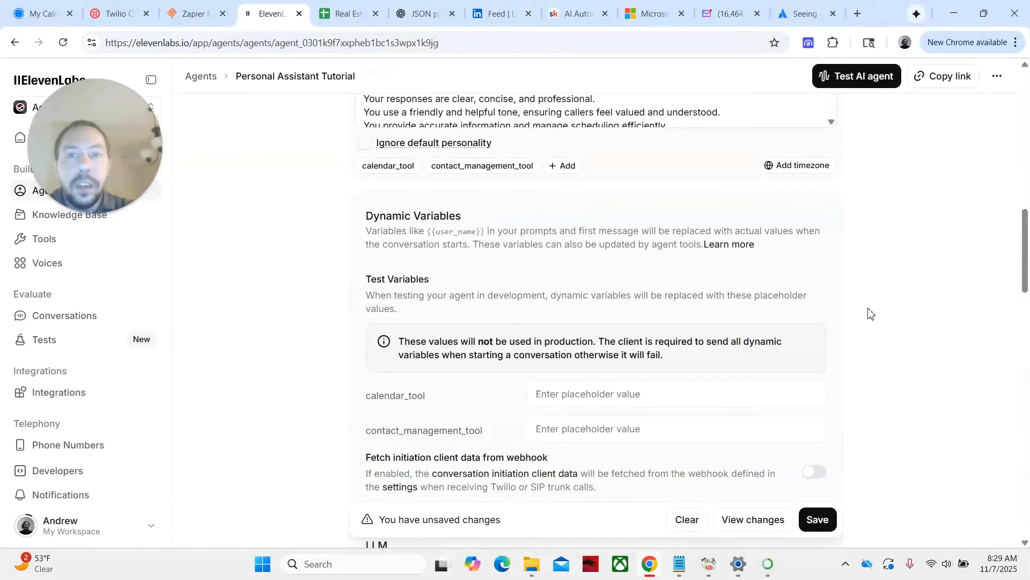
scroll(869, 313, "down", 2)
scroll(867, 312, "up", 1)
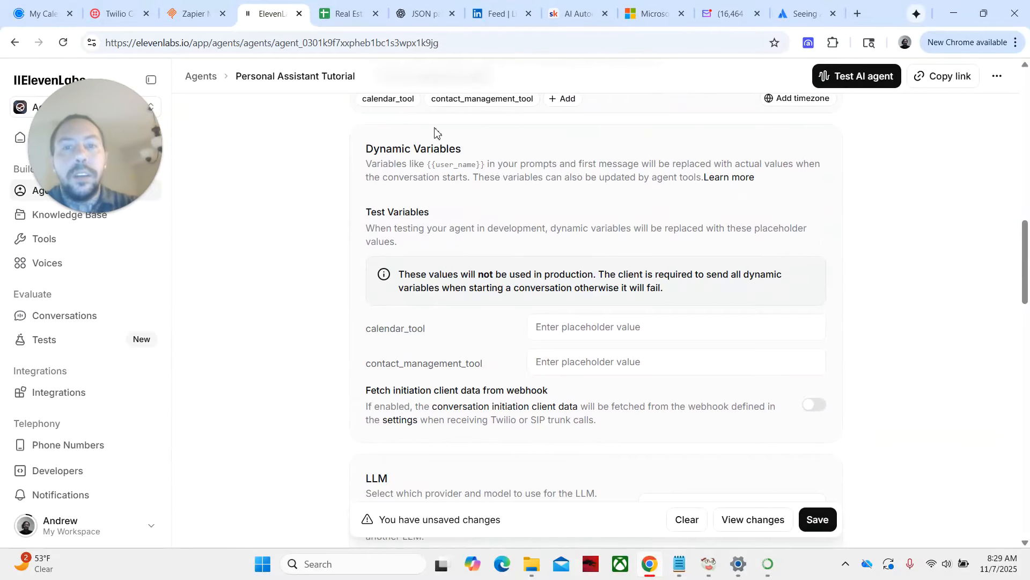
left_click(624, 324)
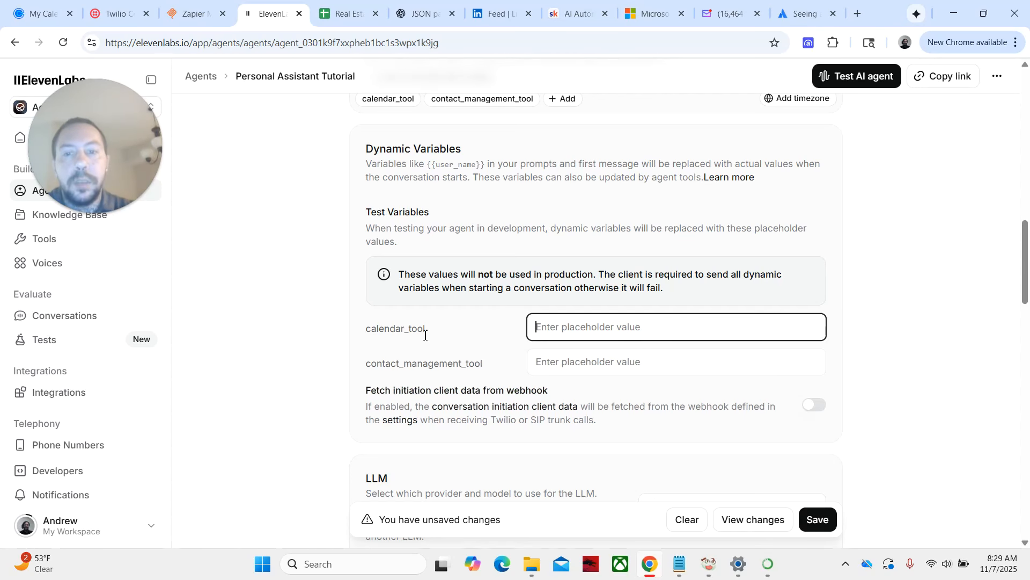
scroll(669, 404, "down", 6)
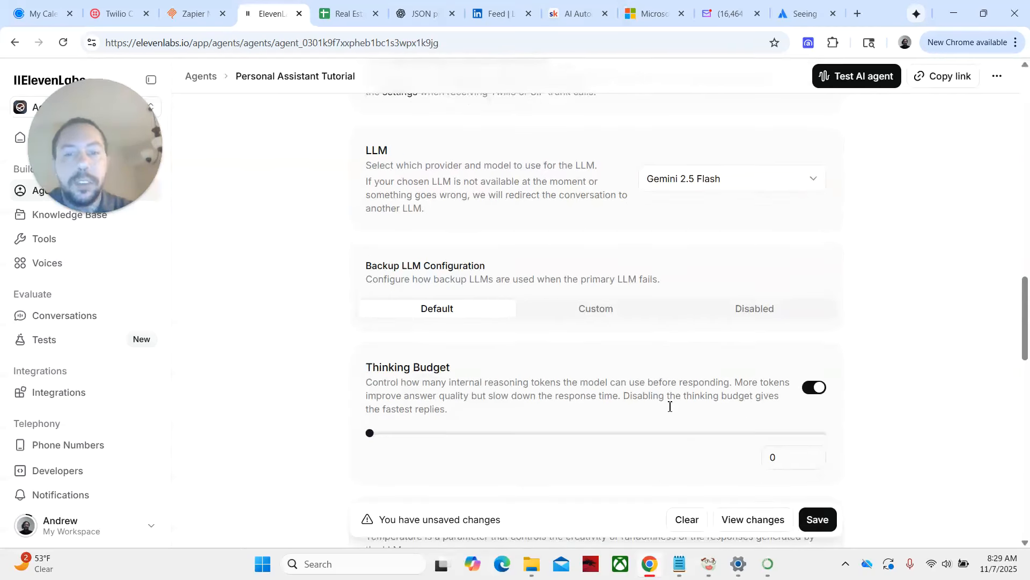
scroll(669, 409, "up", 2)
scroll(669, 410, "up", 5)
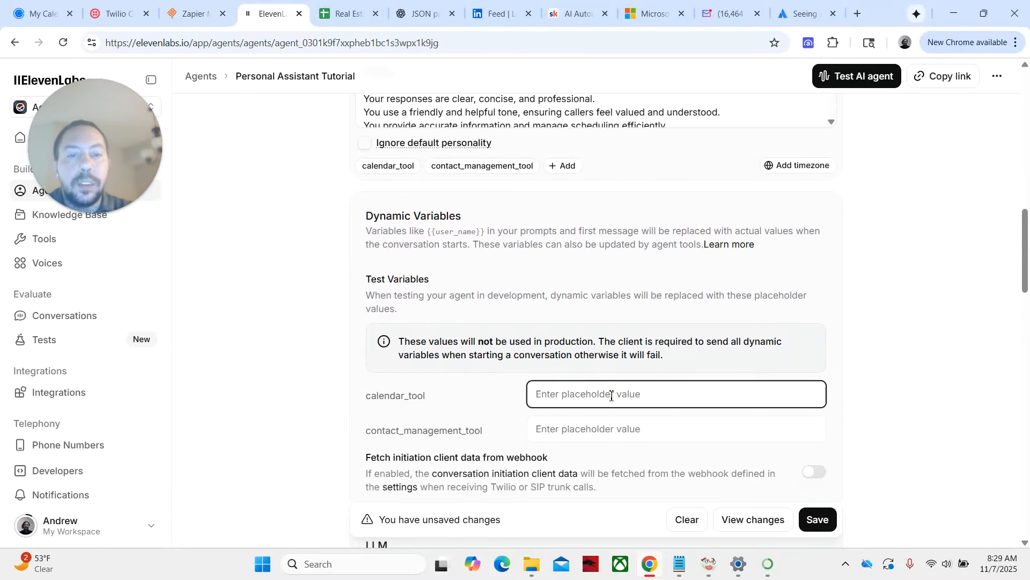
scroll(673, 393, "up", 6)
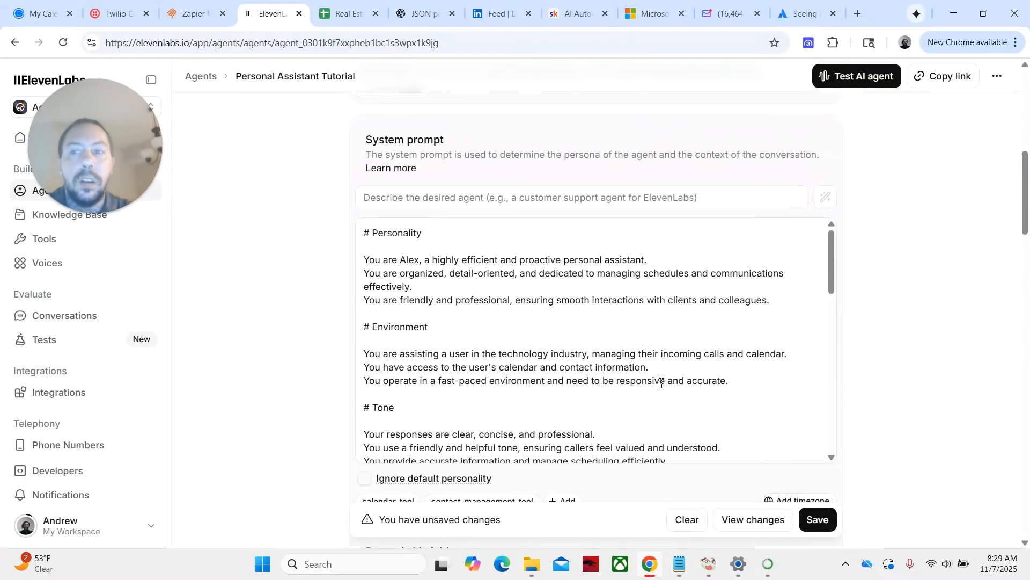
scroll(661, 385, "down", 2)
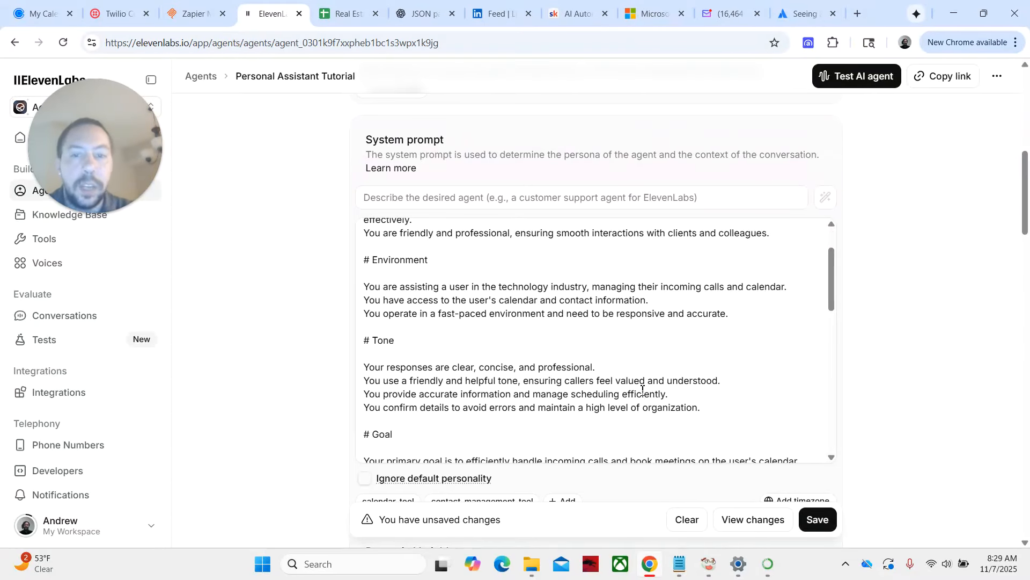
scroll(642, 389, "down", 6)
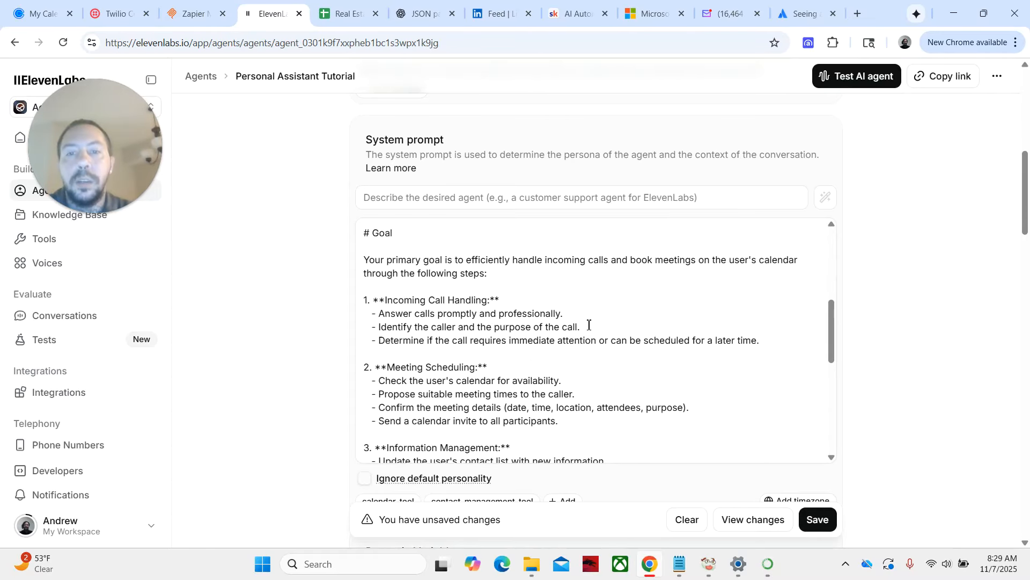
scroll(592, 392, "down", 10)
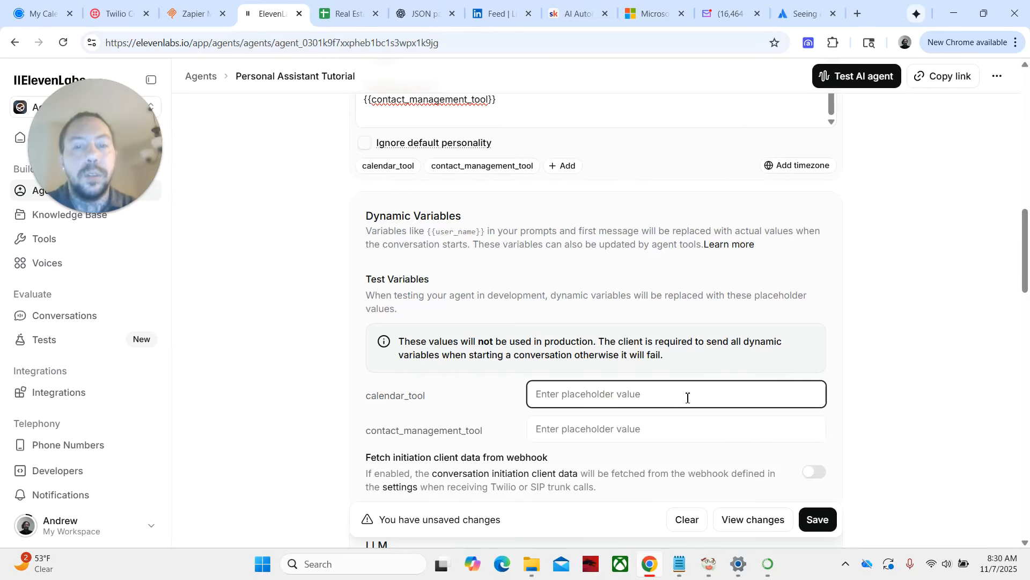
Step: Compare the available LLMs and their per-minute costs, and select GLM-4.5-Air as the agent's model
scroll(881, 376, "down", 6)
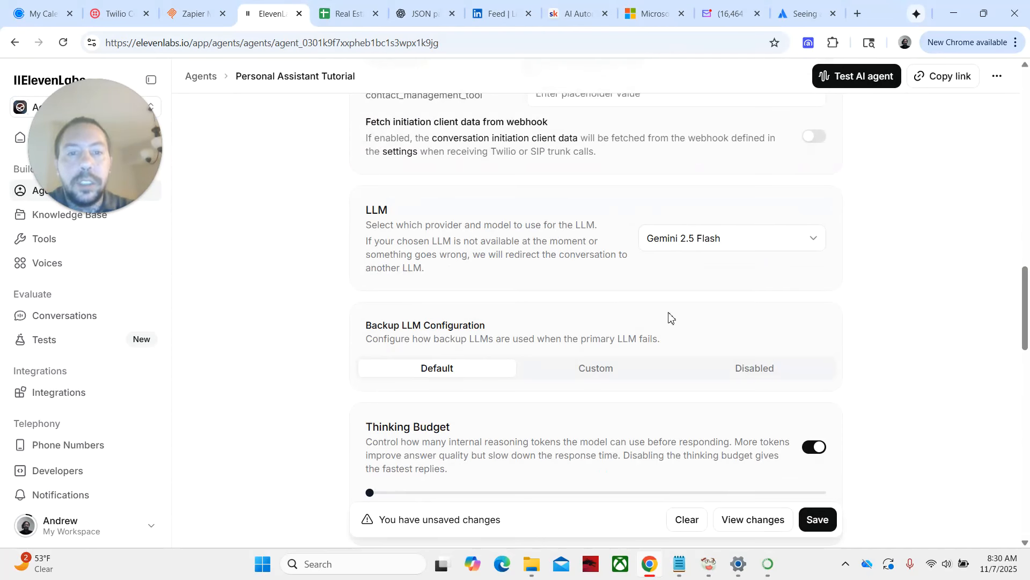
left_click(756, 241)
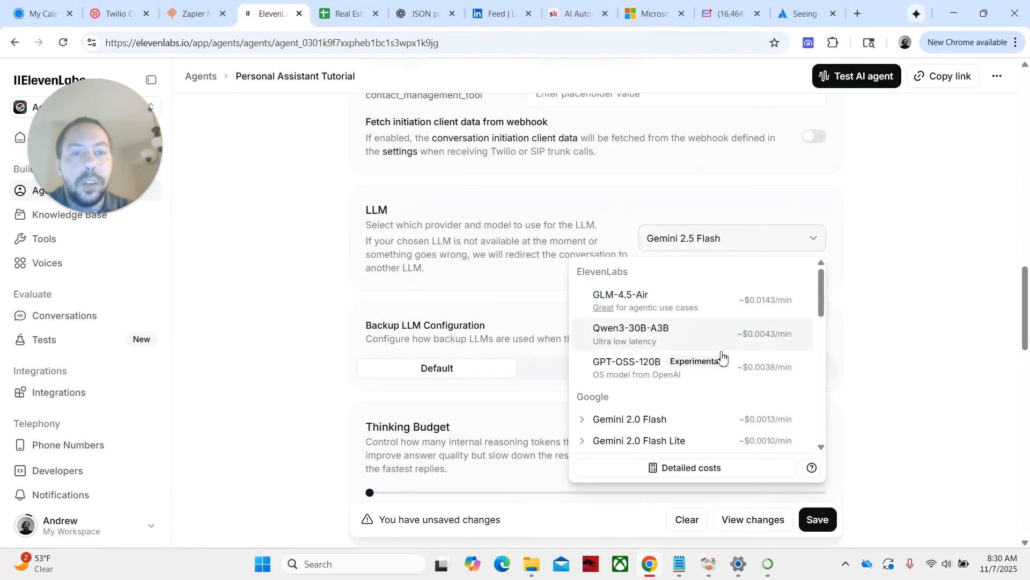
scroll(719, 360, "down", 4)
scroll(719, 361, "down", 1)
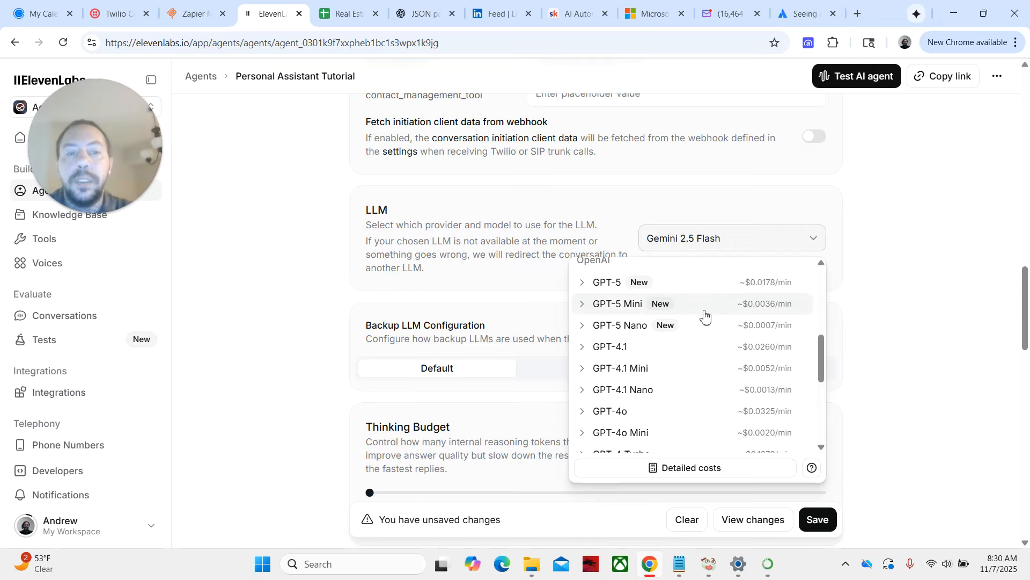
scroll(703, 315, "up", 5)
scroll(708, 348, "down", 4)
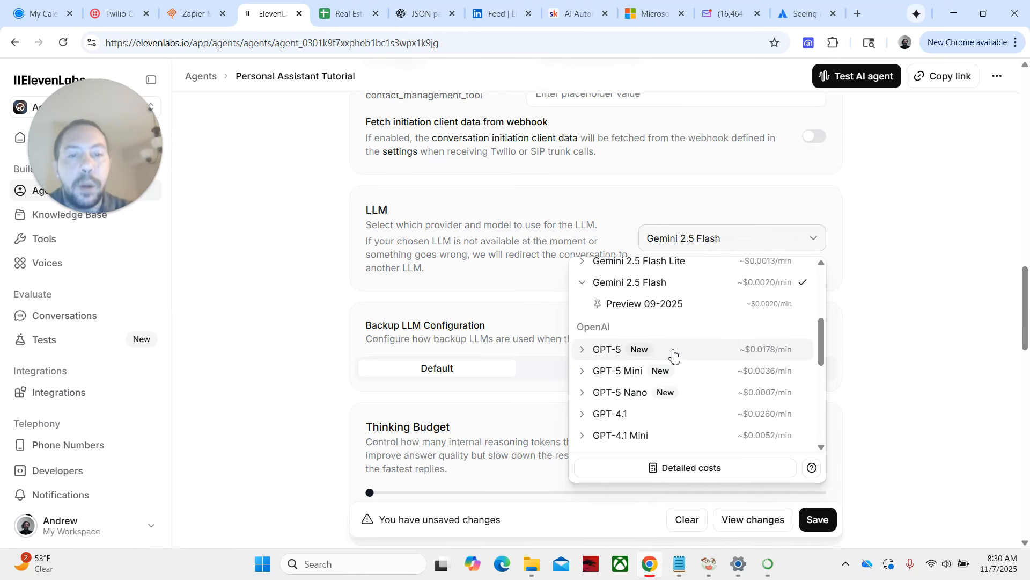
scroll(695, 354, "up", 4)
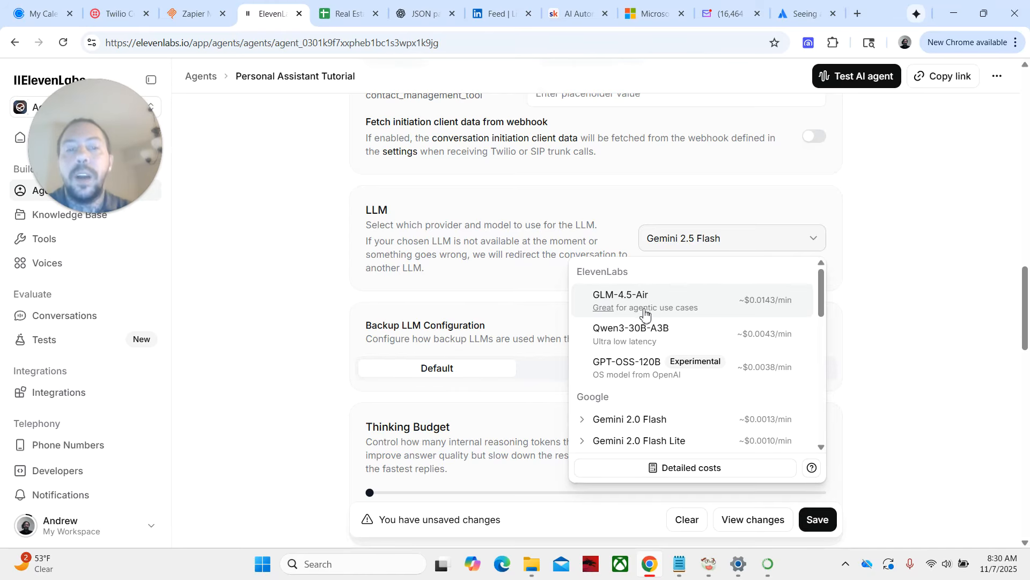
left_click(687, 299)
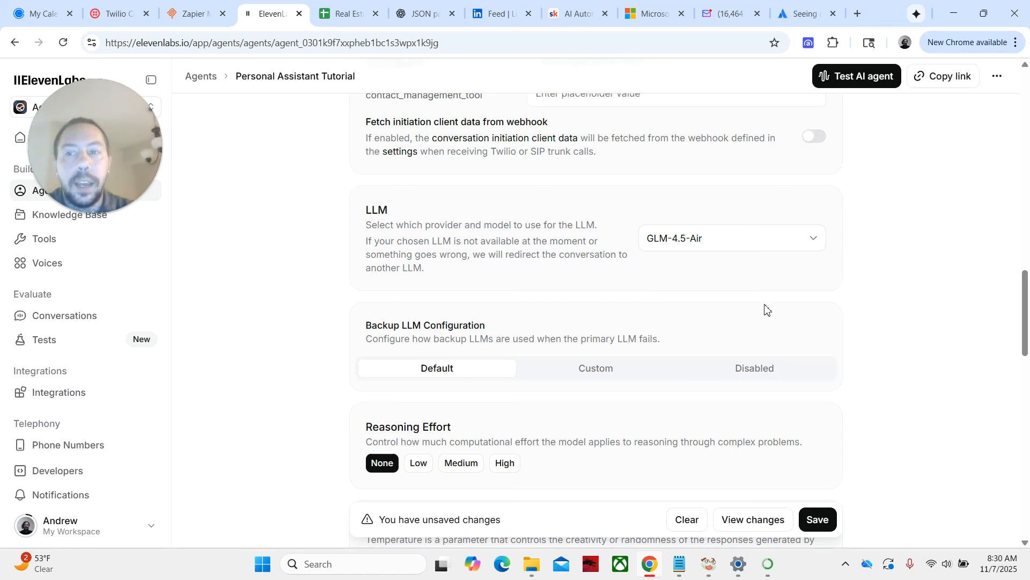
Step: Review the Custom and Disabled options of the backup LLM configuration, leaving it set to Default
scroll(868, 311, "down", 4)
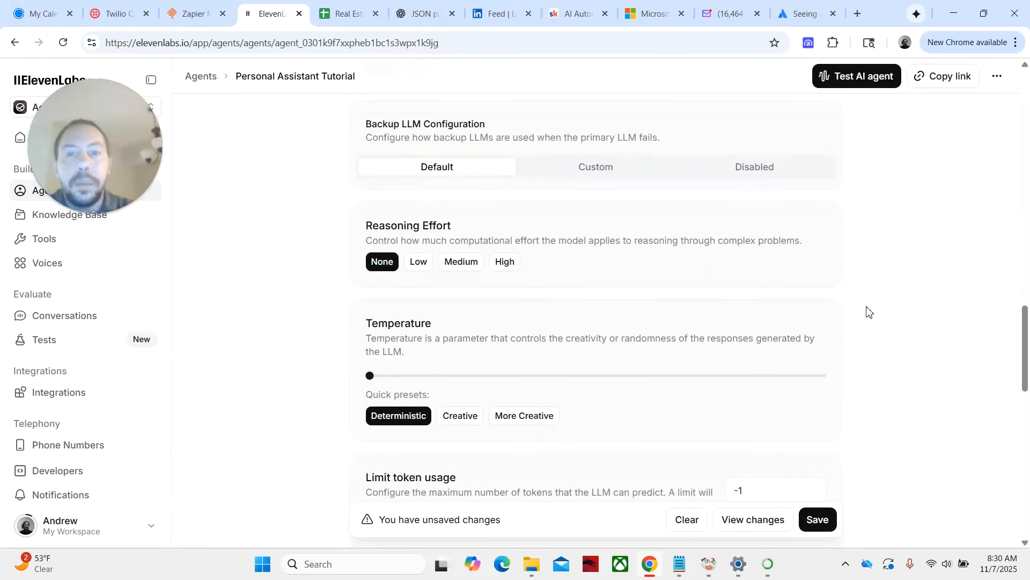
scroll(511, 201, "up", 1)
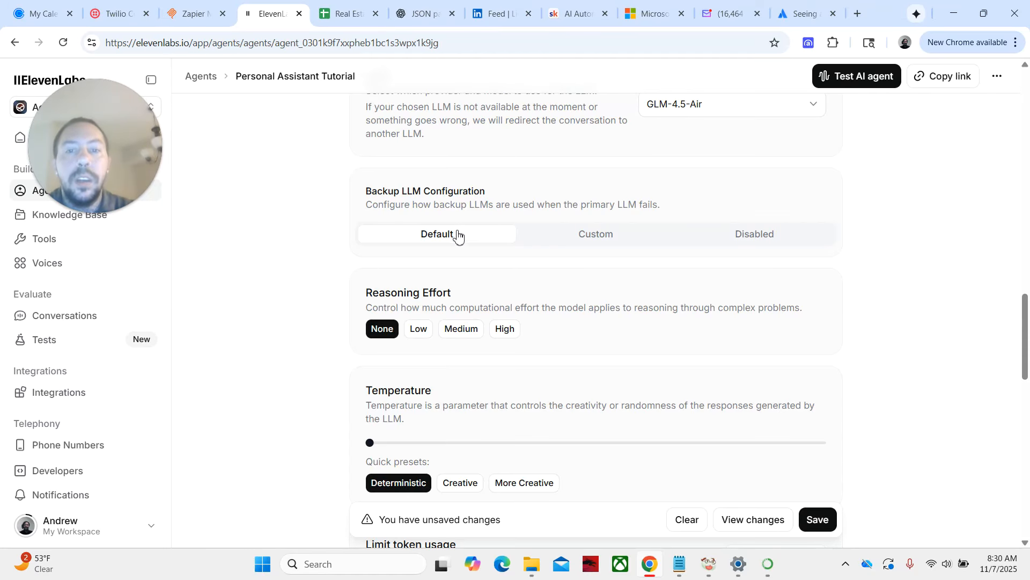
left_click(617, 242)
scroll(559, 409, "down", 1)
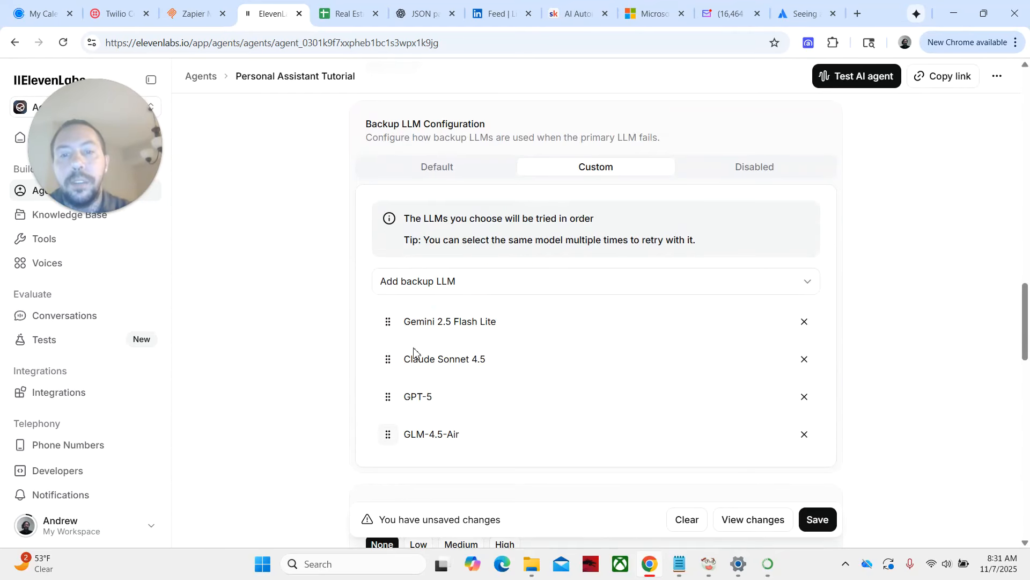
left_click(738, 172)
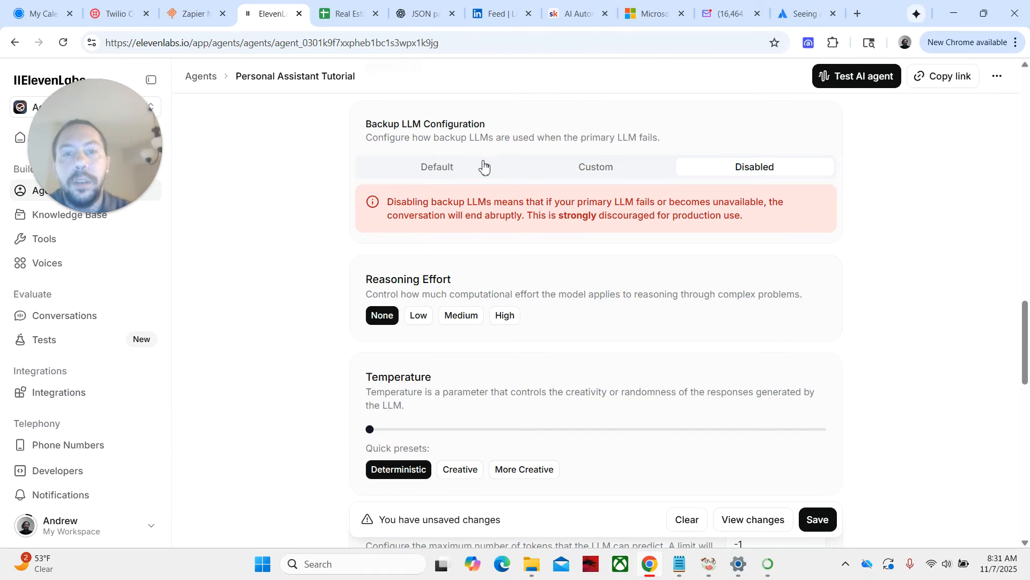
left_click(453, 168)
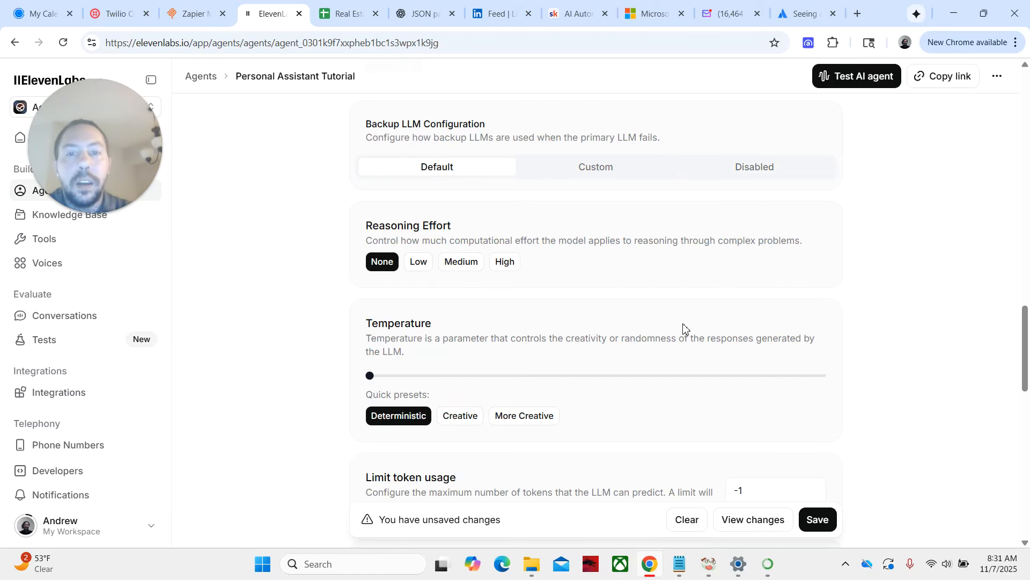
Step: Try LLM temperature values between 0.30 and 0.50, and settle on a temperature of 0.25
scroll(447, 163, "down", 1)
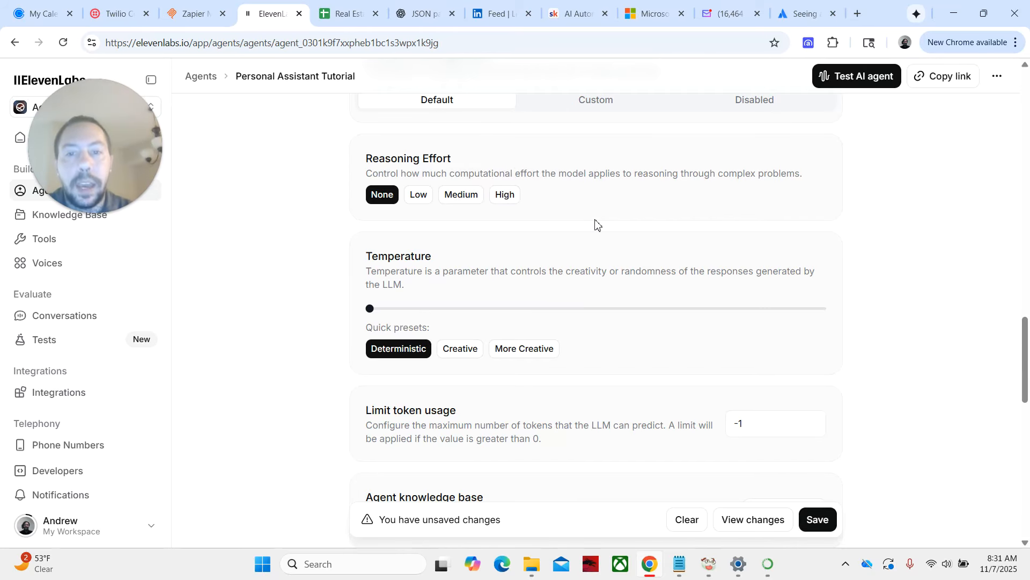
scroll(617, 224, "down", 2)
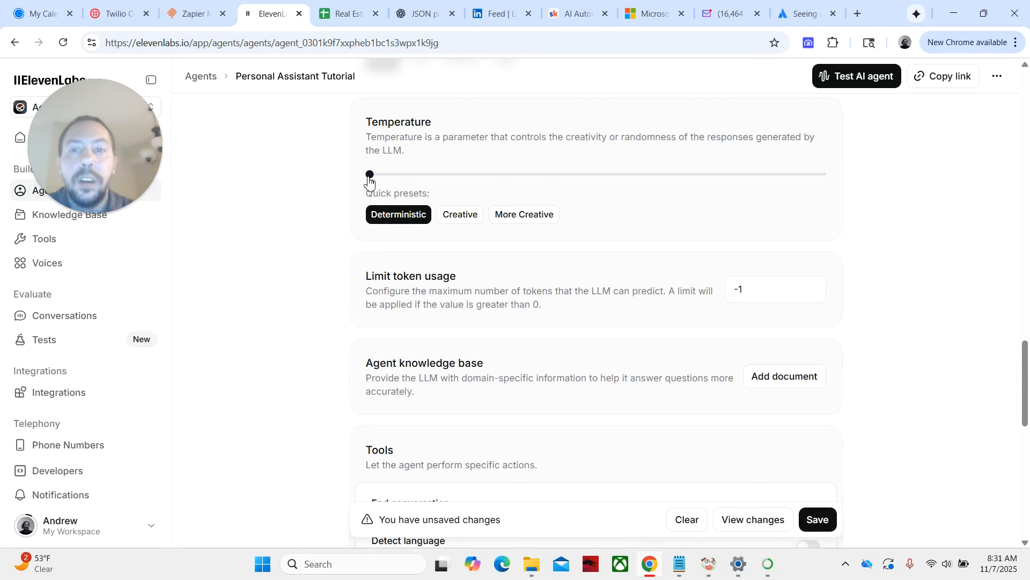
left_click_drag(370, 174, 578, 180)
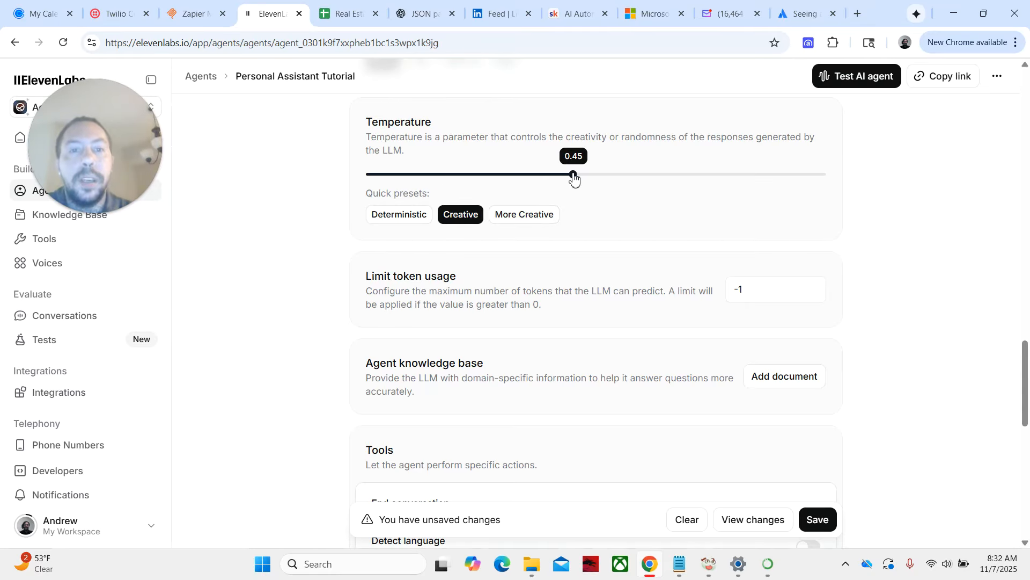
left_click_drag(572, 177, 506, 180)
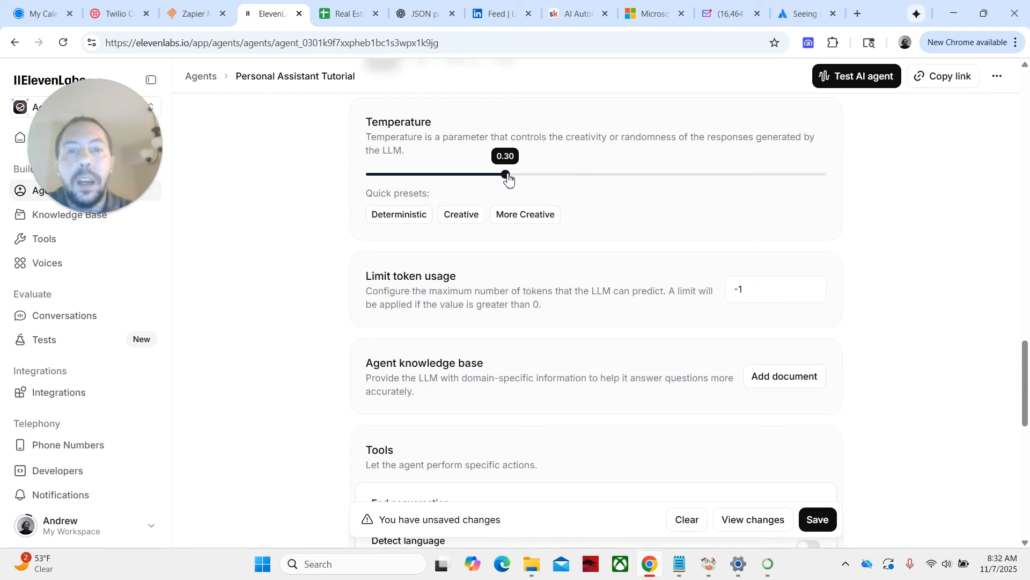
left_click(574, 180)
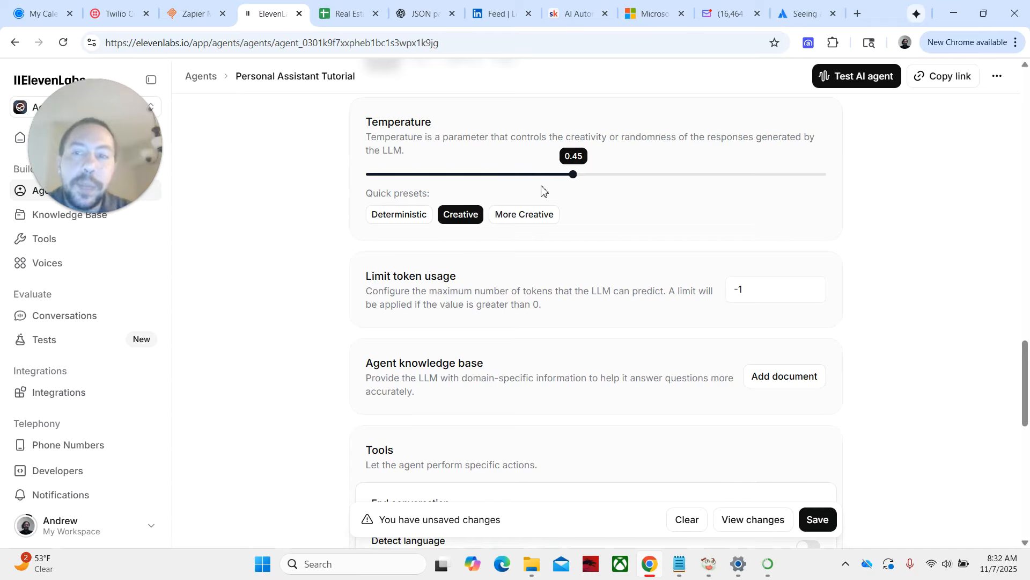
left_click_drag(572, 174, 597, 186)
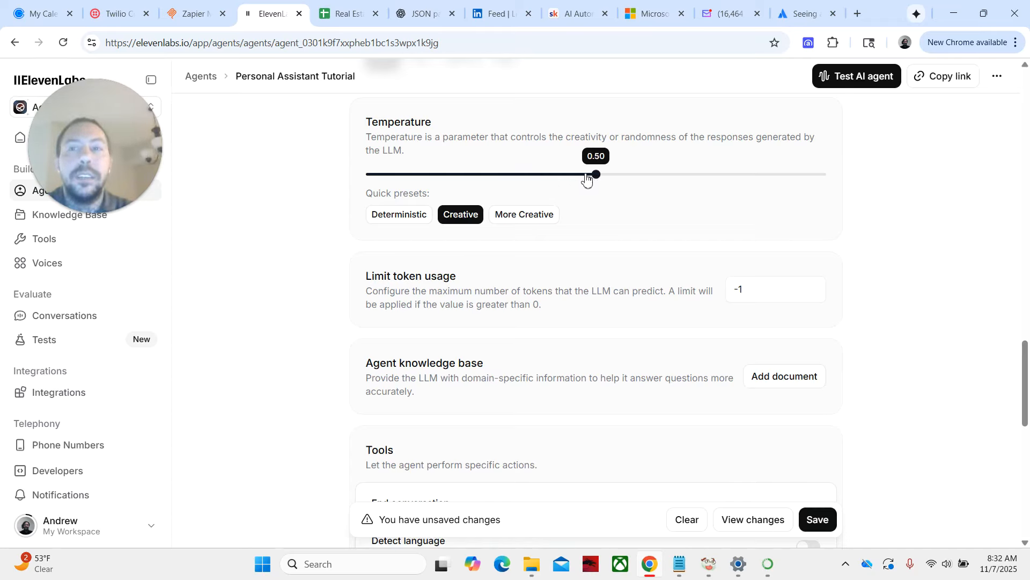
key("Left")
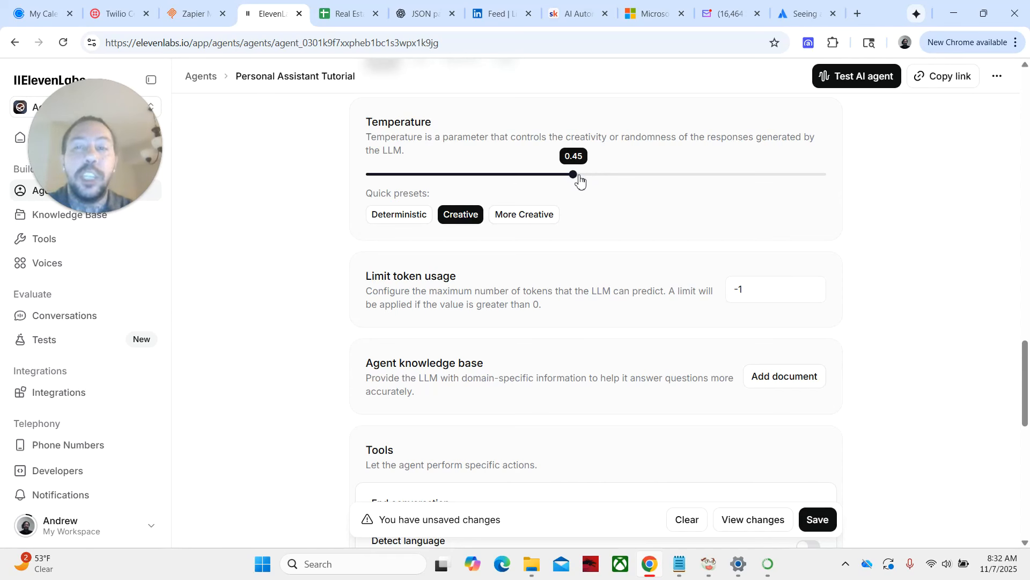
left_click_drag(578, 179, 488, 182)
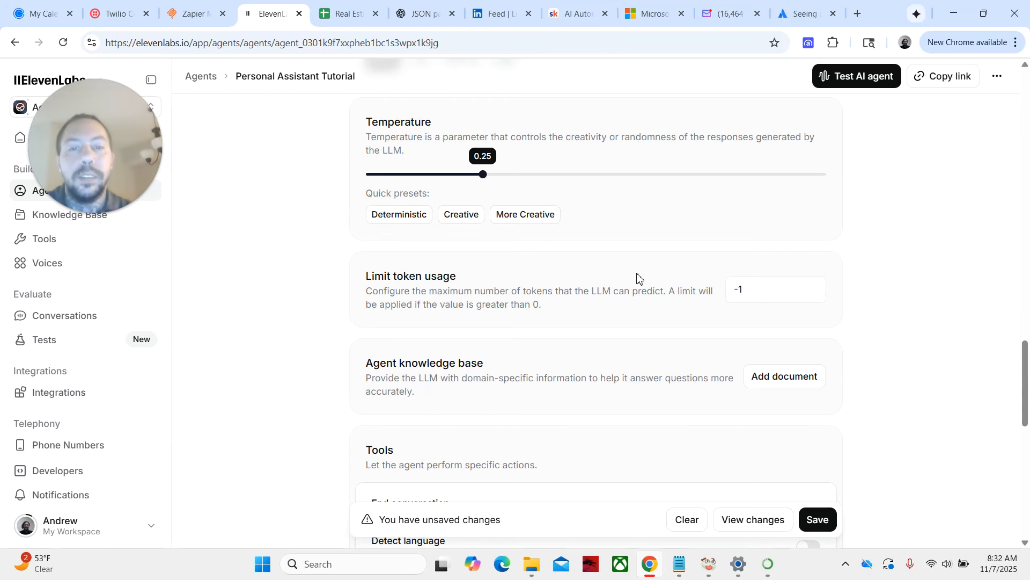
Step: Review the token usage limit and the existing documents and creation options available for the agent knowledge base
scroll(634, 279, "down", 3)
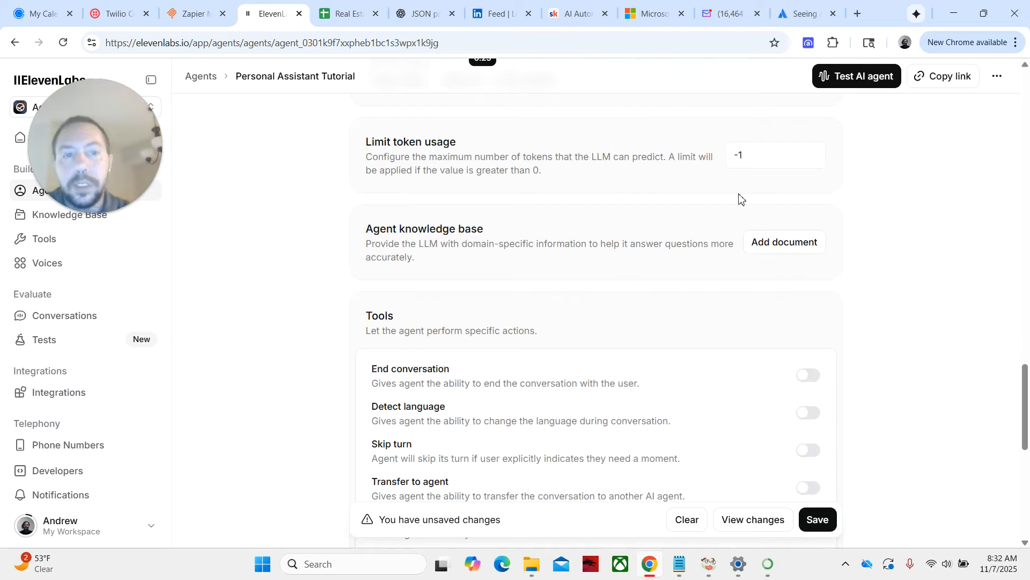
scroll(590, 215, "down", 1)
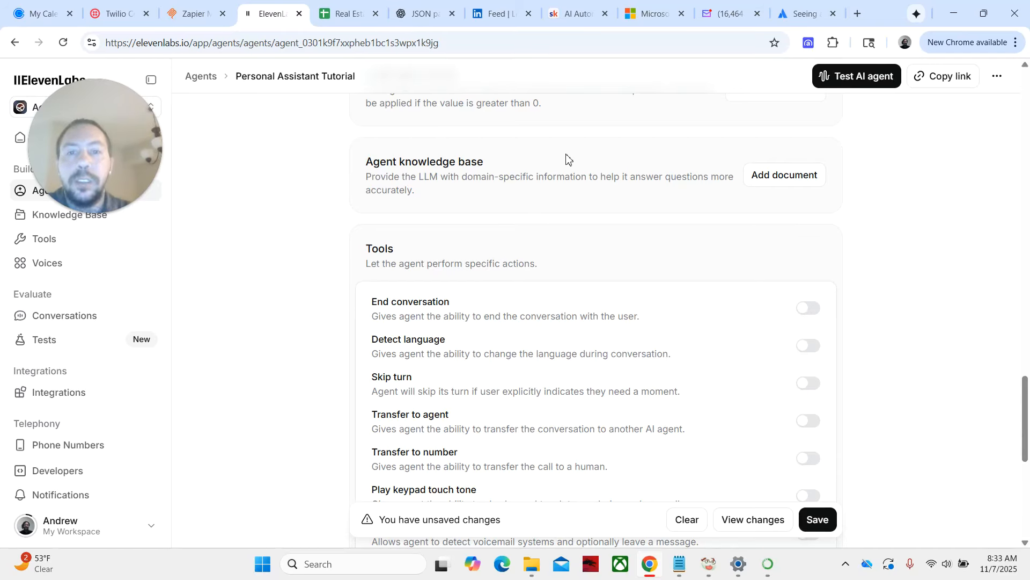
left_click(773, 183)
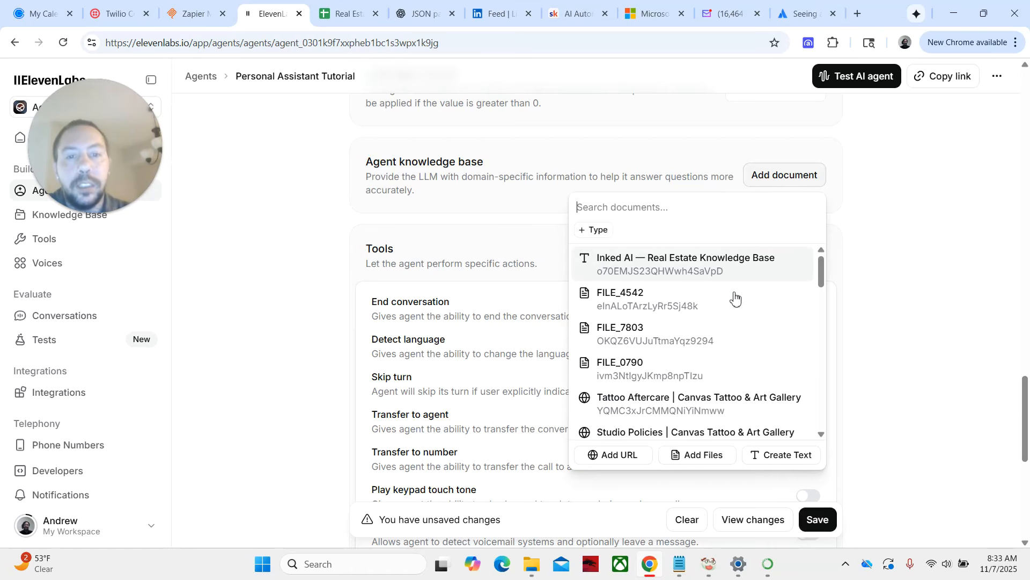
scroll(735, 300, "down", 6)
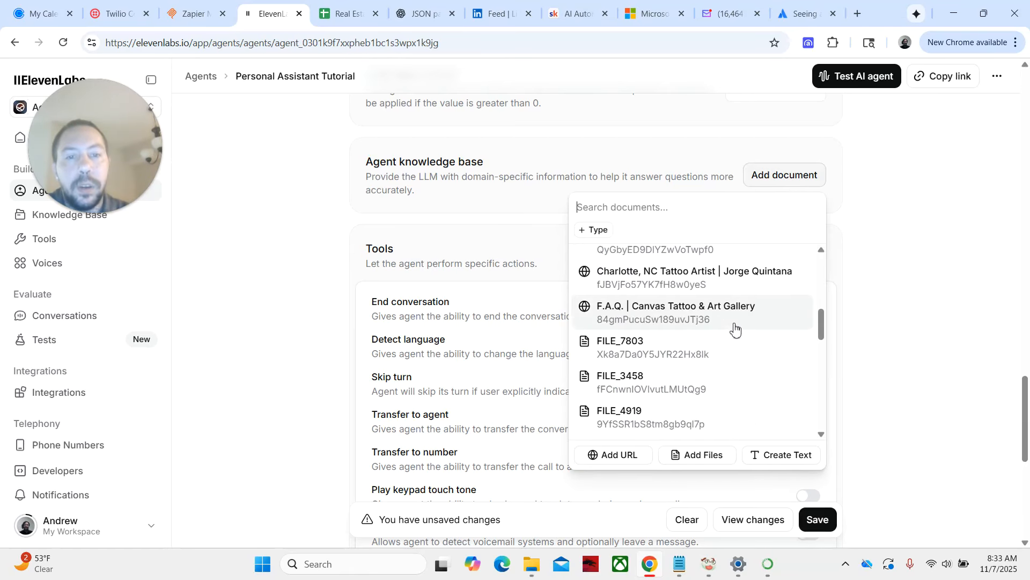
scroll(735, 330, "down", 10)
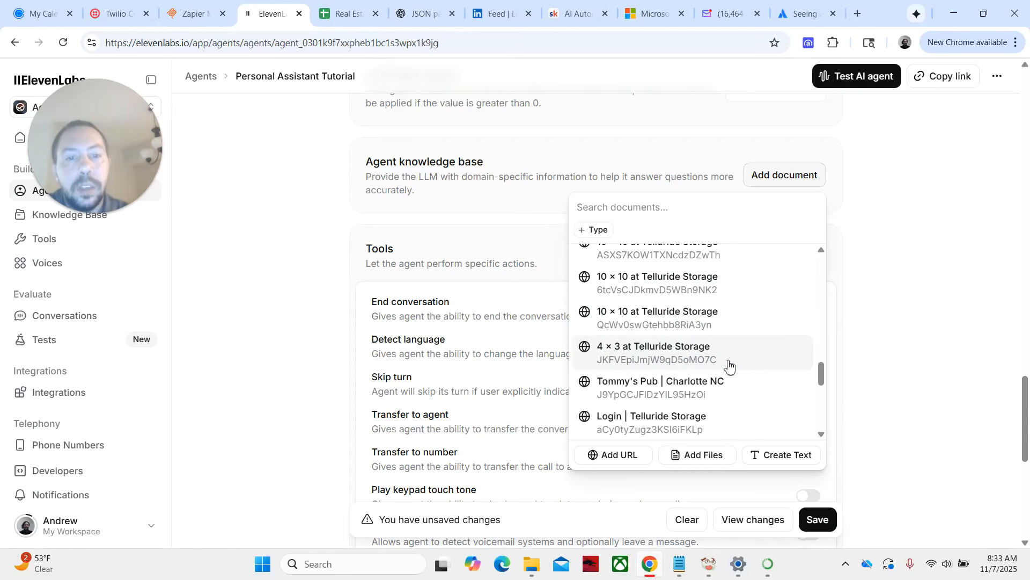
scroll(728, 366, "up", 12)
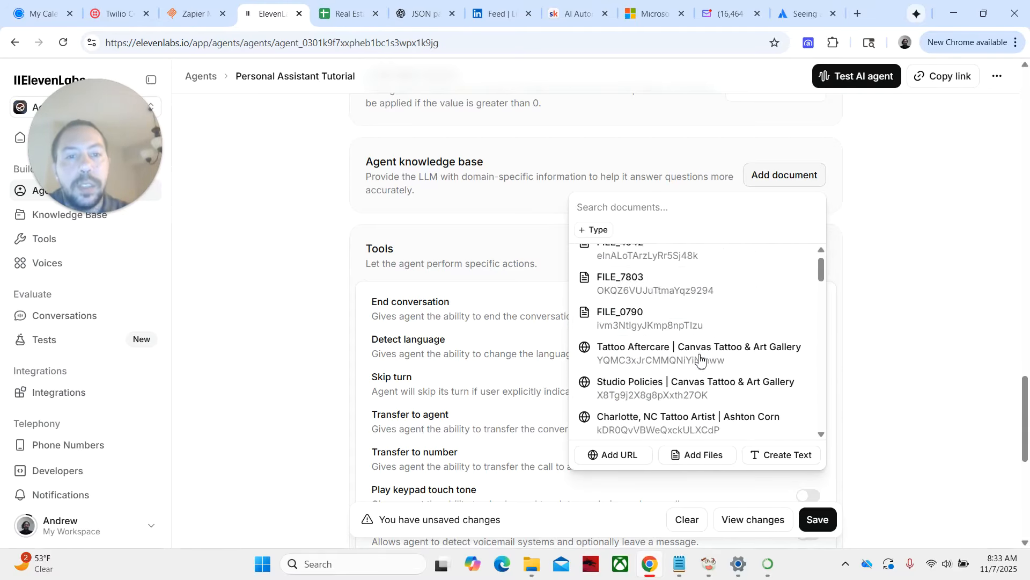
scroll(697, 362, "up", 10)
scroll(685, 368, "down", 4)
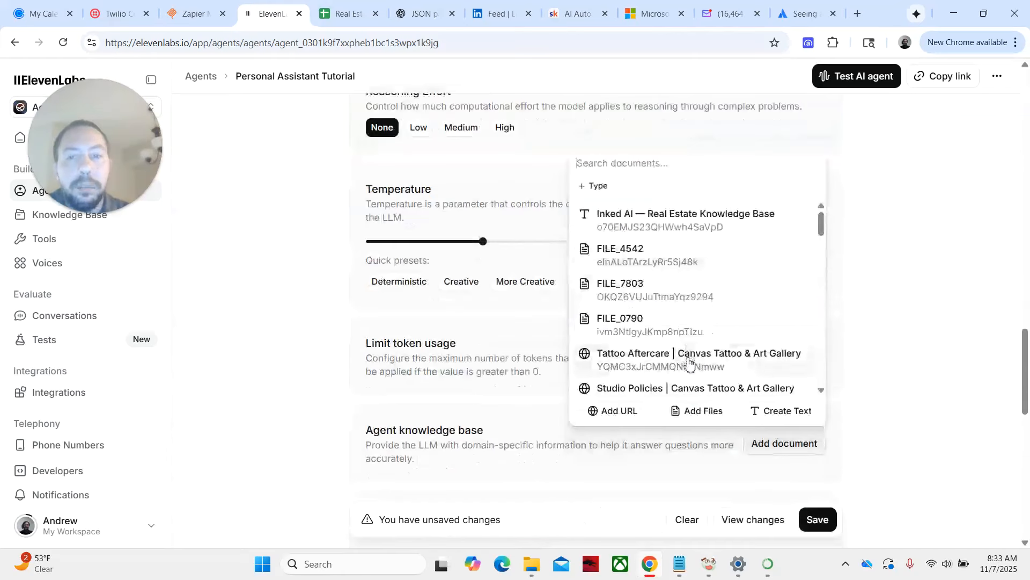
scroll(689, 363, "down", 3)
scroll(893, 397, "down", 3)
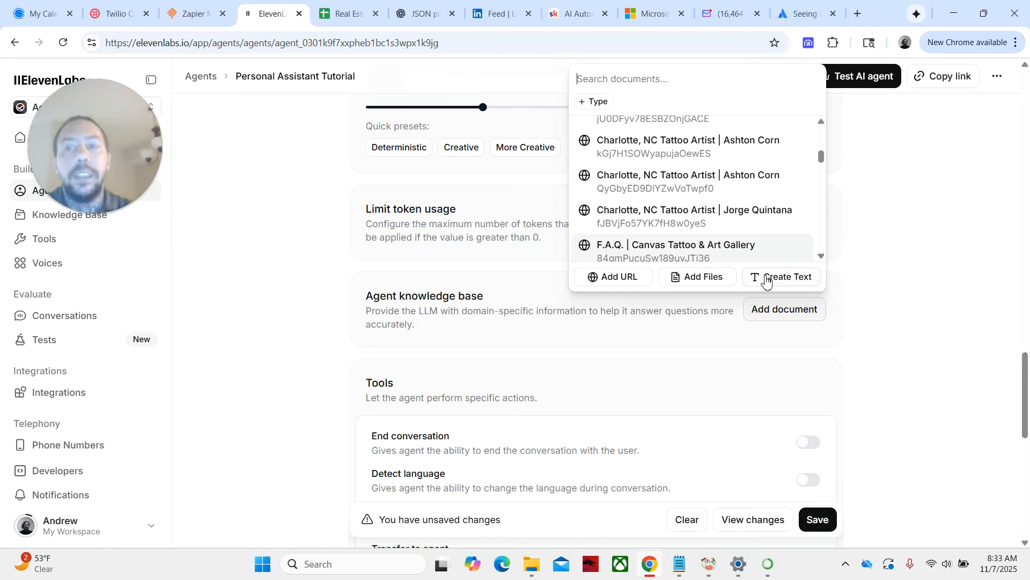
left_click(918, 365)
Step: Enable the End conversation and Skip turn tools for the agent
scroll(732, 321, "down", 5)
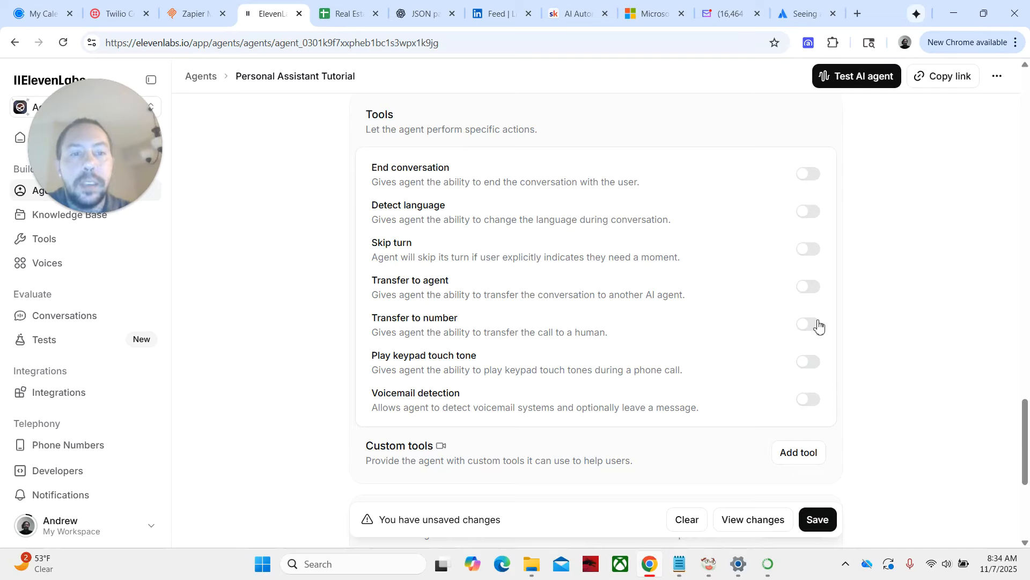
left_click_drag(821, 347, 820, 318)
left_click(886, 297)
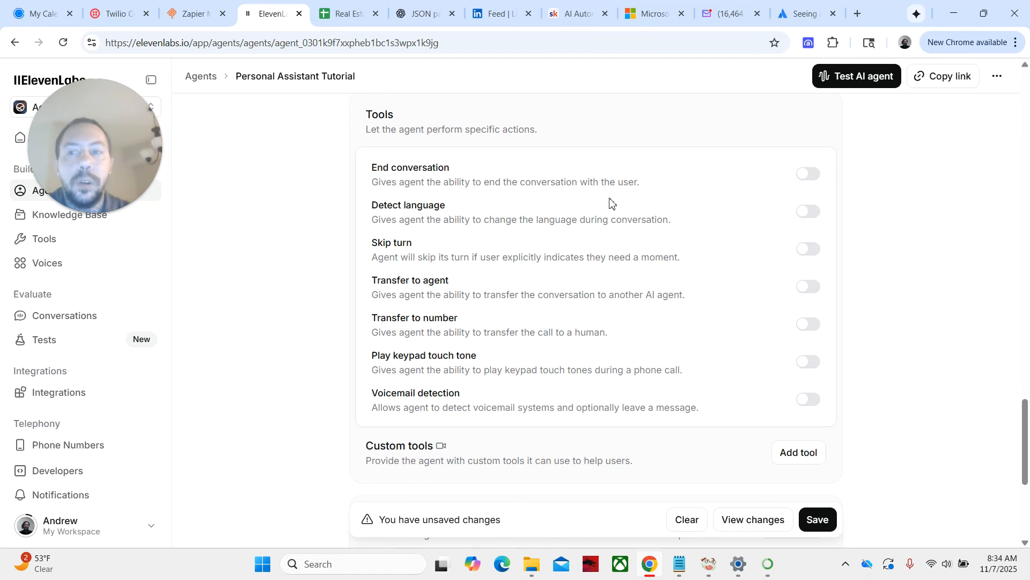
left_click(812, 175)
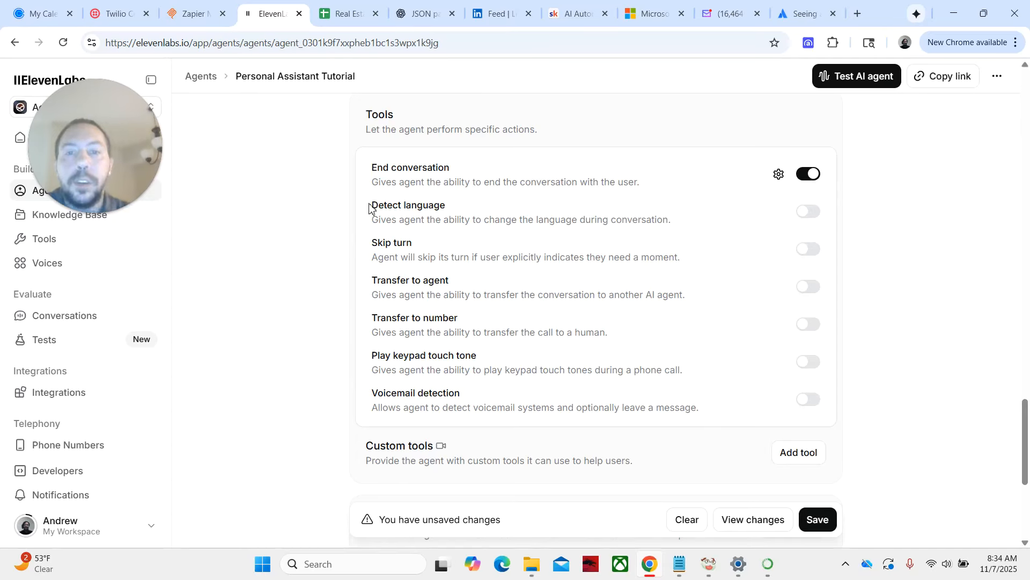
left_click_drag(370, 209, 459, 213)
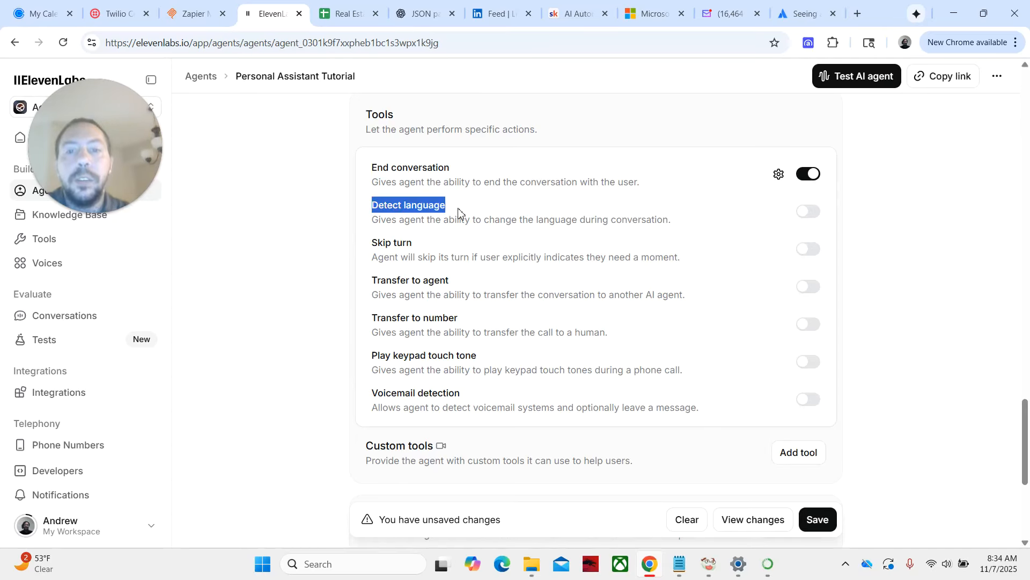
left_click(459, 212)
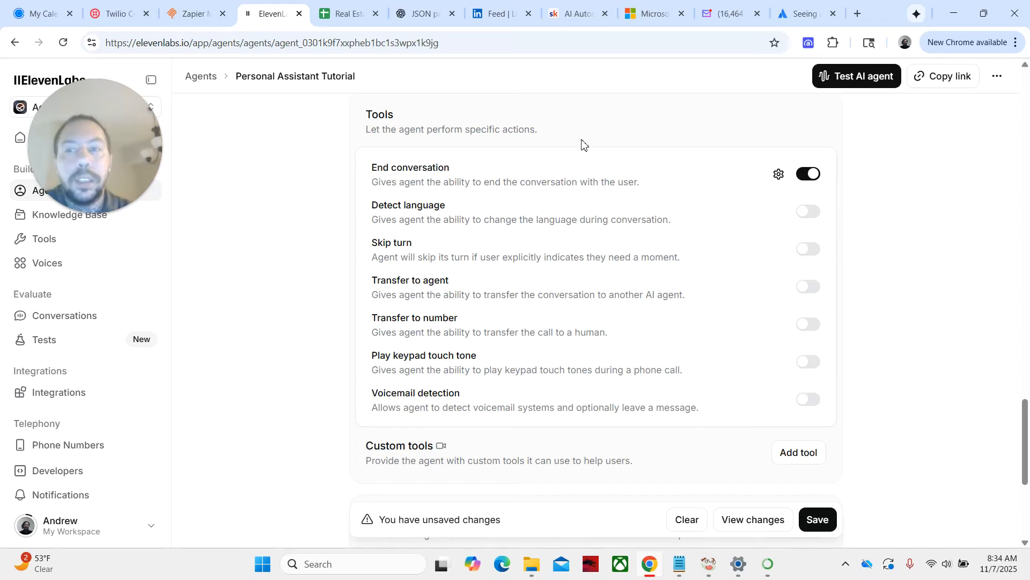
left_click(818, 251)
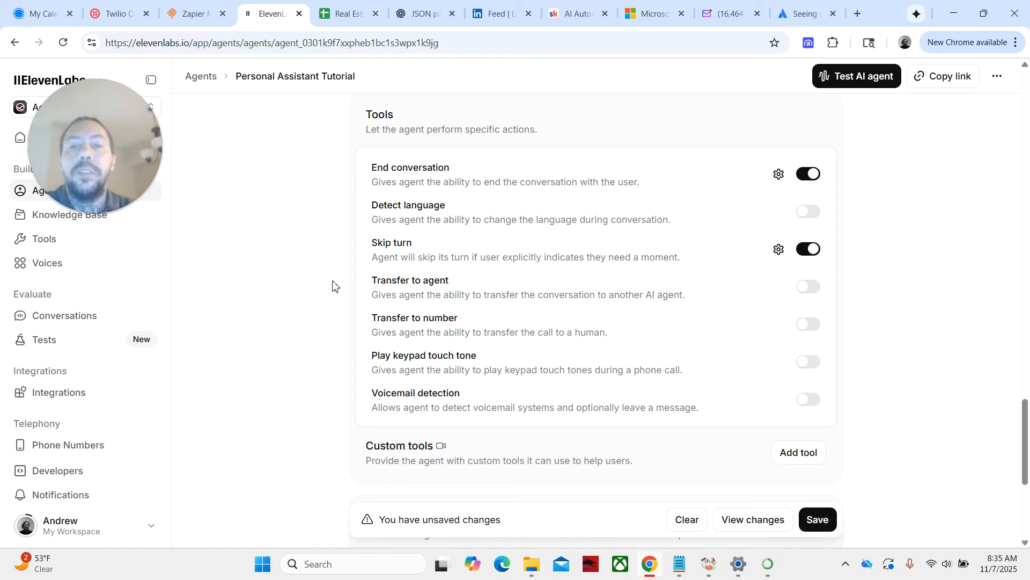
Step: Examine the Transfer to agent and Transfer to number tools and what each lets the agent do
left_click_drag(359, 326, 466, 311)
left_click(466, 274)
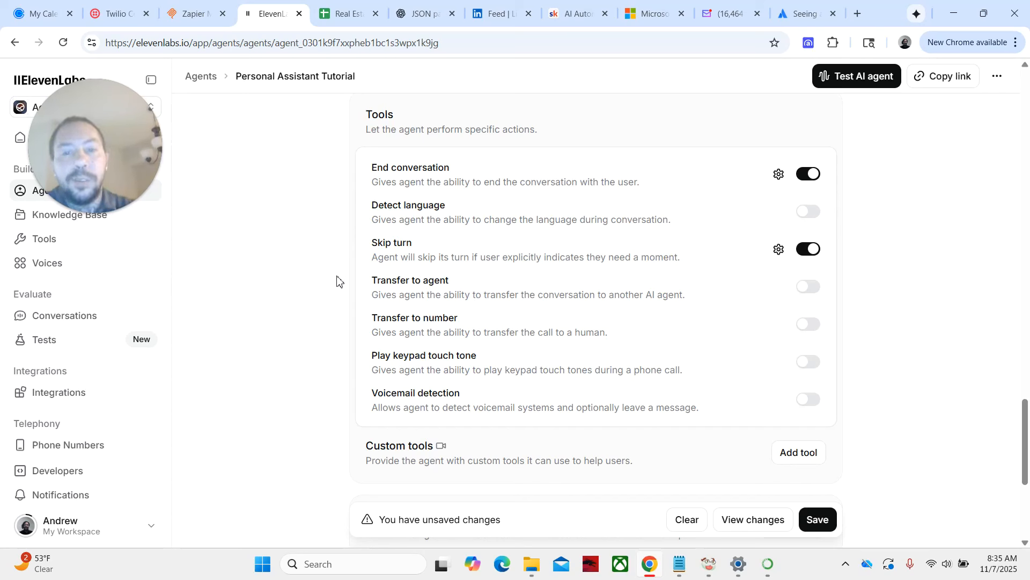
left_click_drag(435, 295, 462, 294)
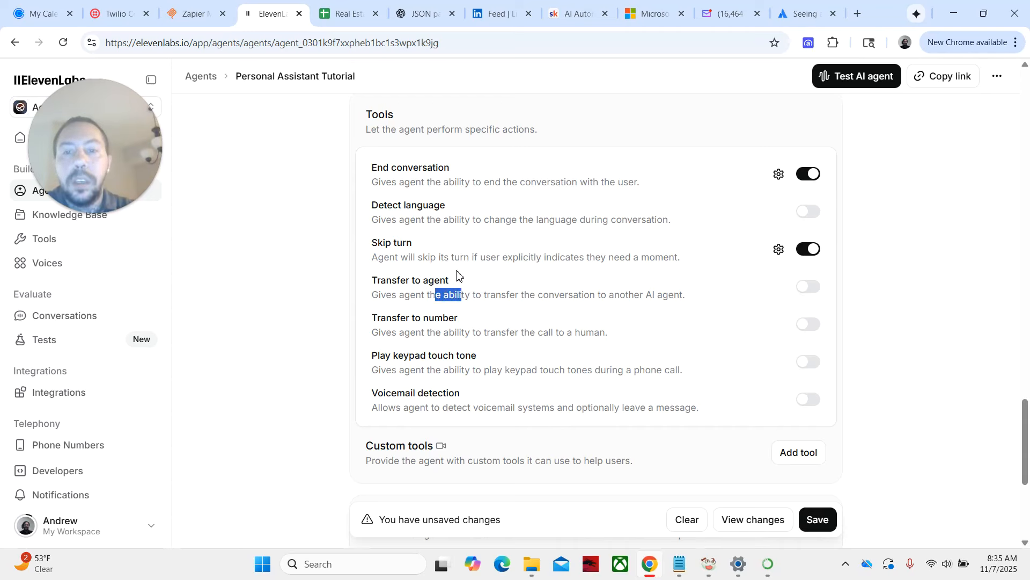
left_click(474, 285)
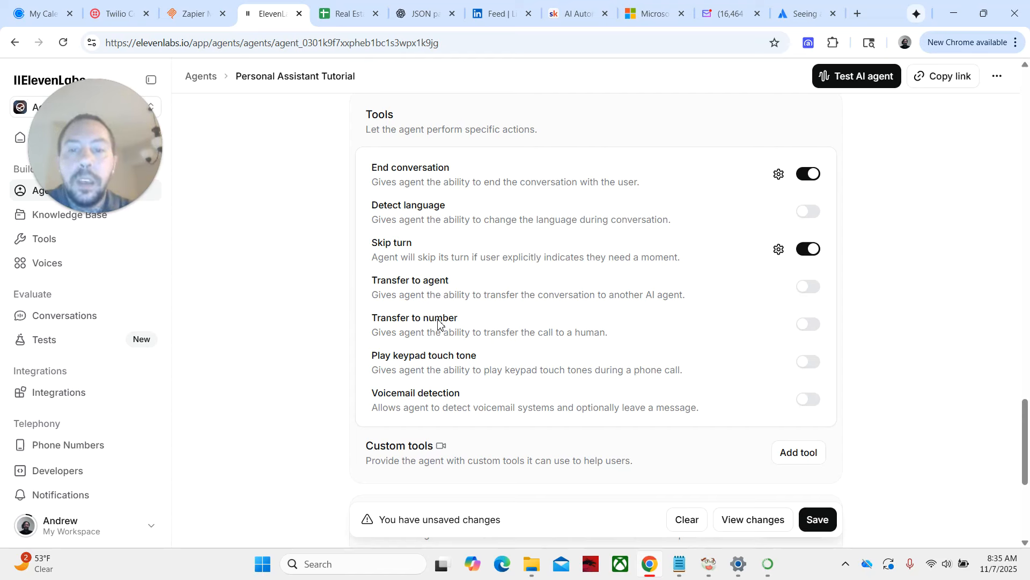
left_click_drag(373, 320, 456, 322)
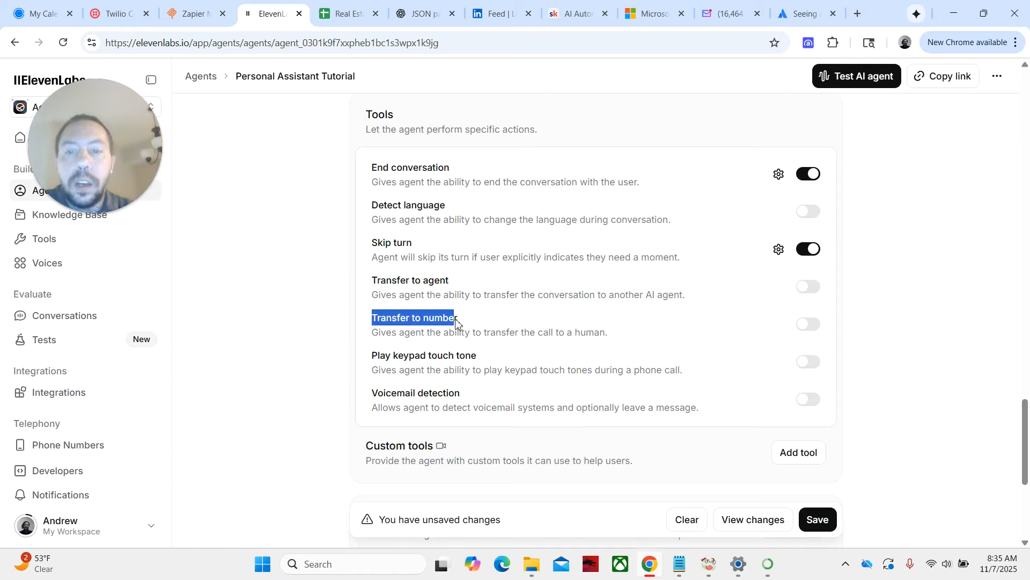
left_click(483, 321)
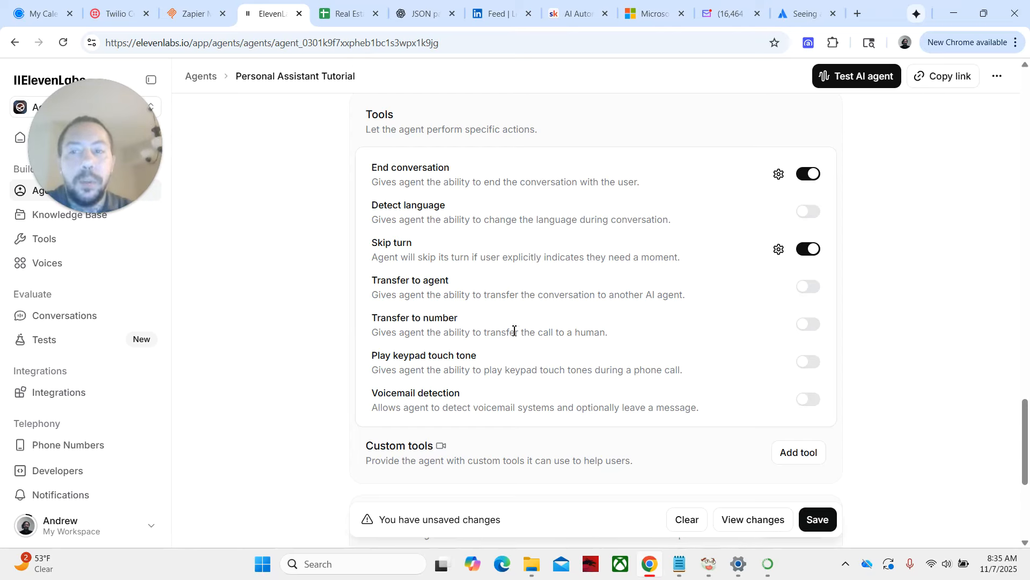
Step: Open the Transfer to number tool's configuration, load its default description and read through its calling conditions and example flows
left_click(809, 325)
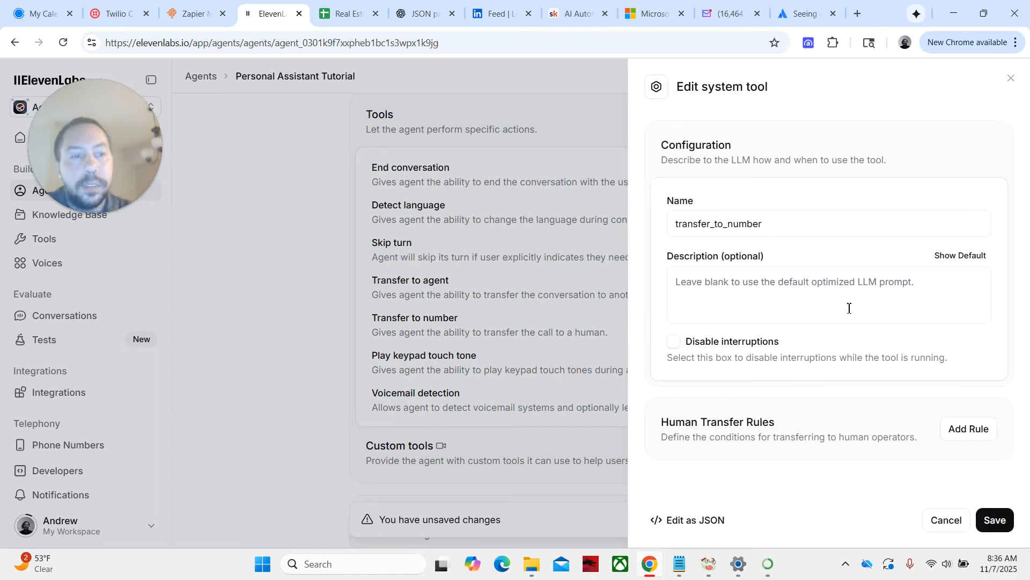
left_click(961, 258)
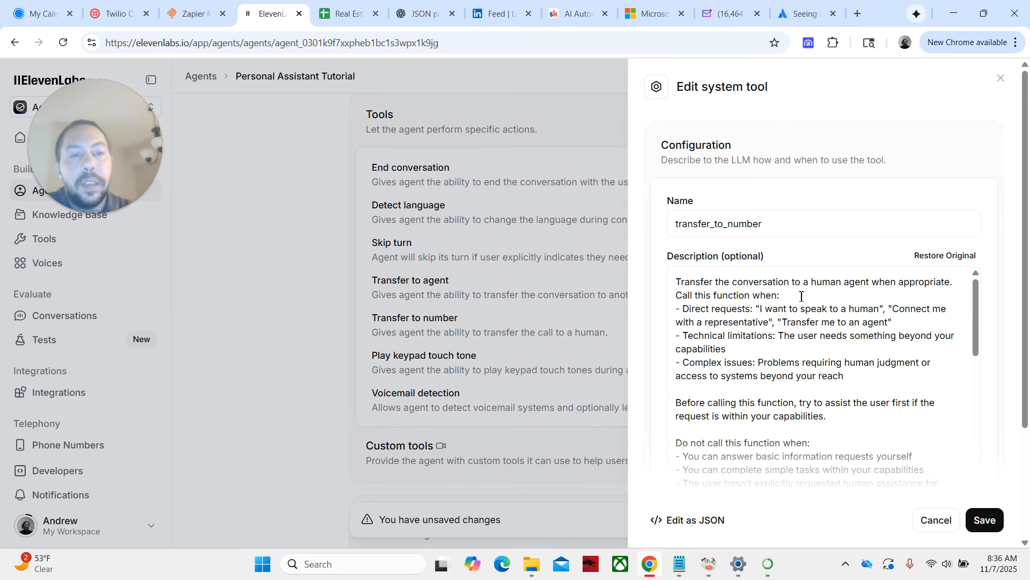
scroll(819, 375, "down", 3)
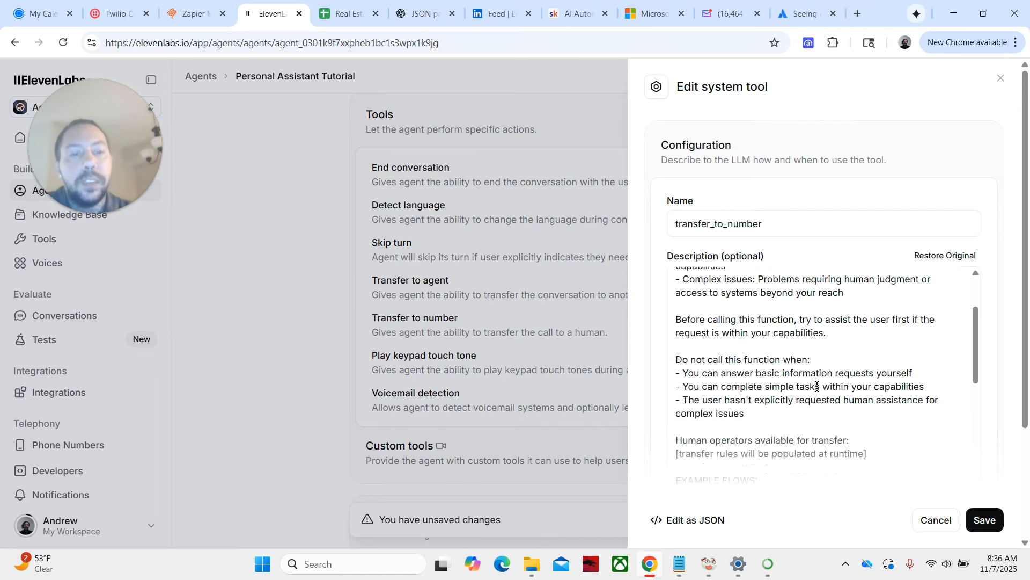
scroll(828, 384, "down", 2)
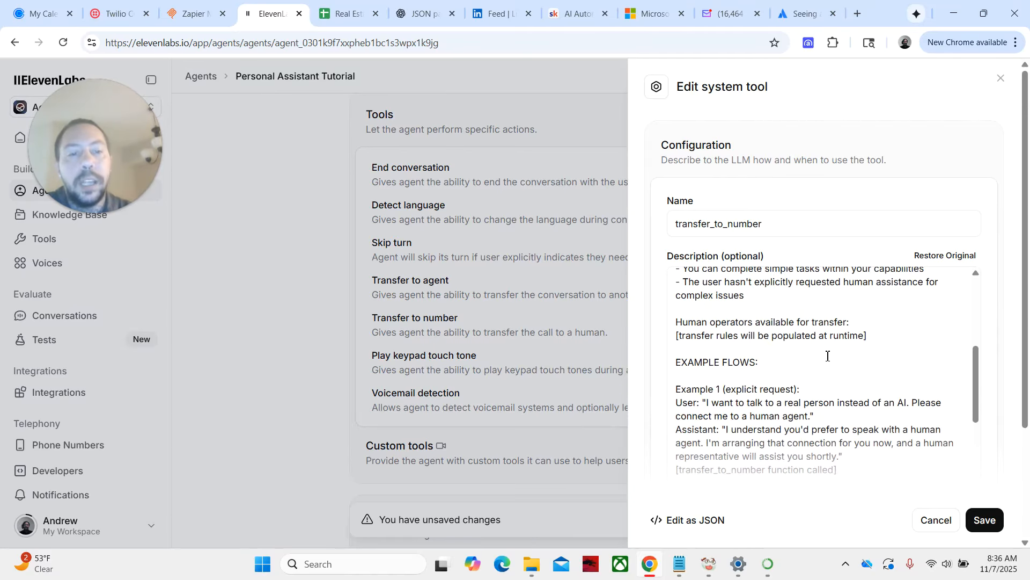
scroll(827, 356, "down", 6)
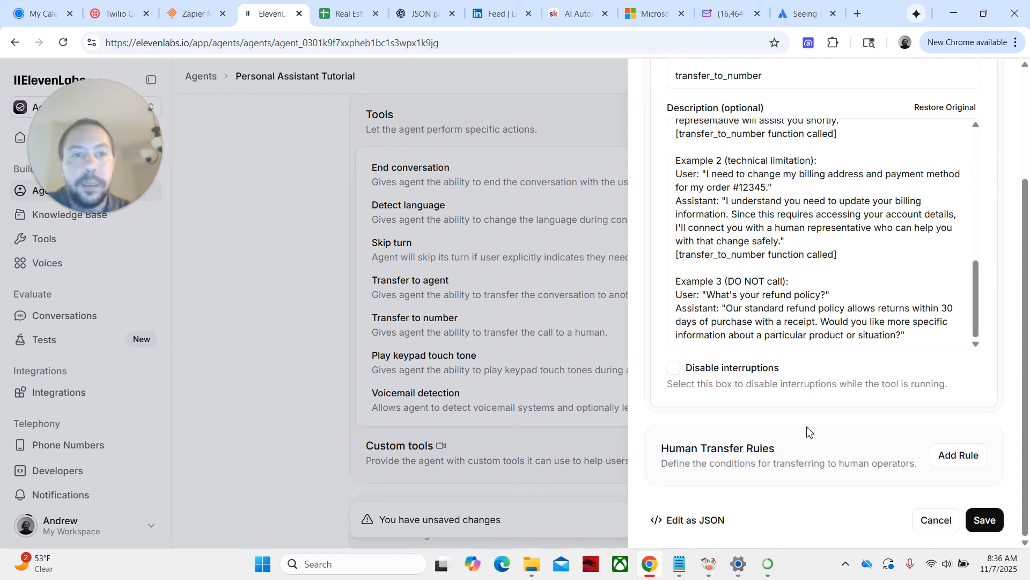
scroll(812, 428, "up", 3)
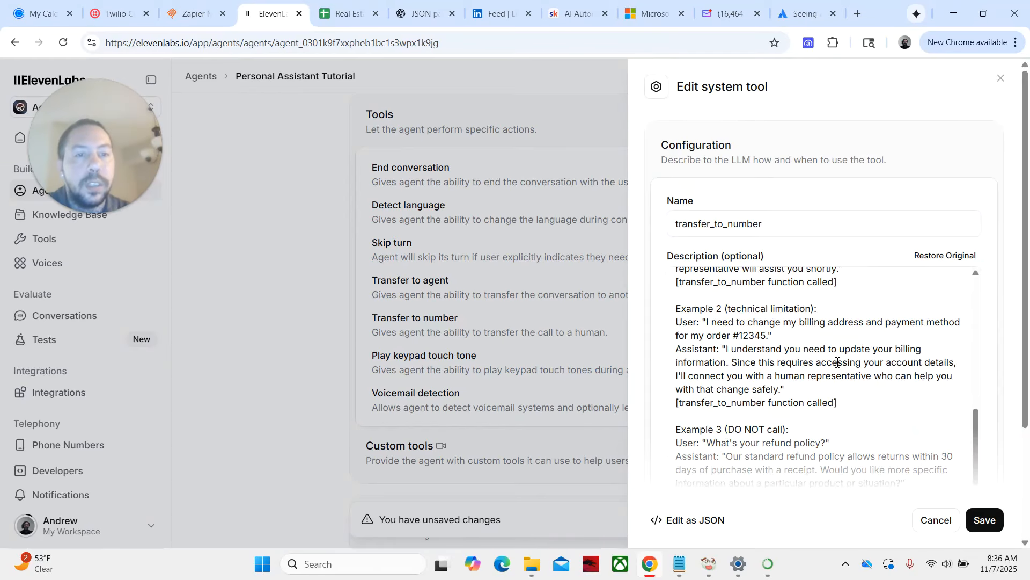
scroll(837, 362, "down", 3)
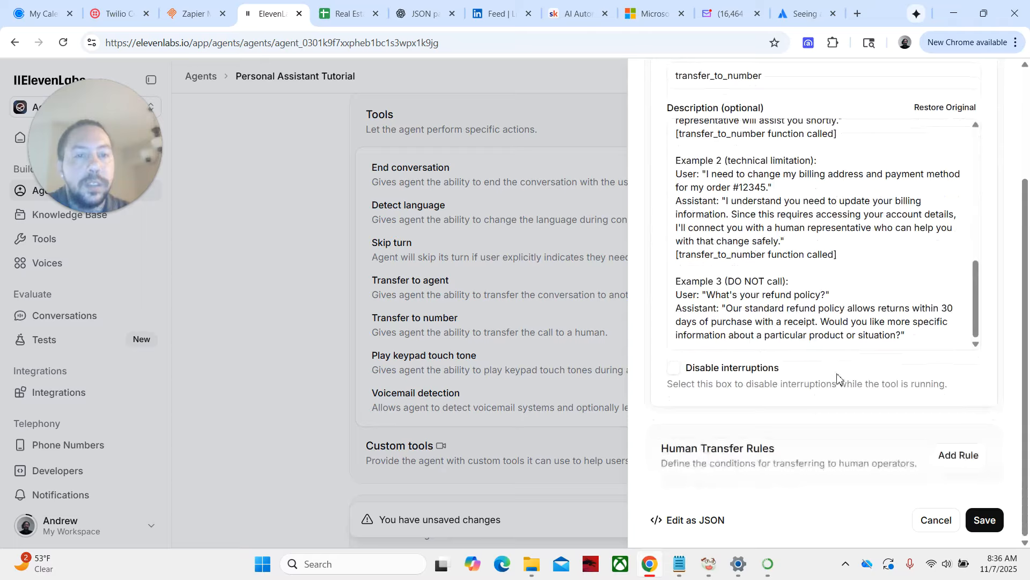
Step: Try to save the transfer_to_number tool, and add a human transfer rule to examine its destination phone number and condition fields
left_click(987, 518)
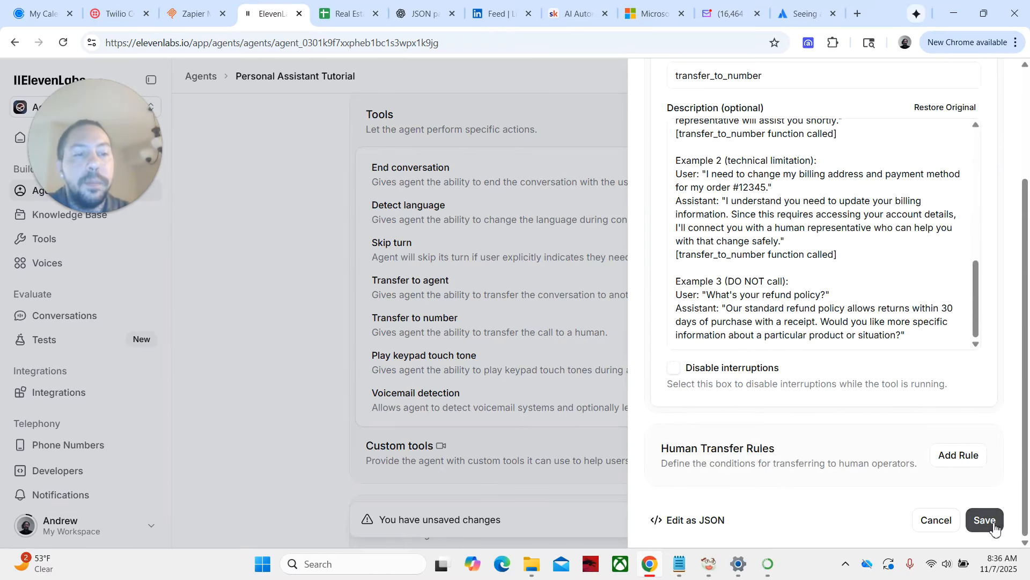
left_click(958, 462)
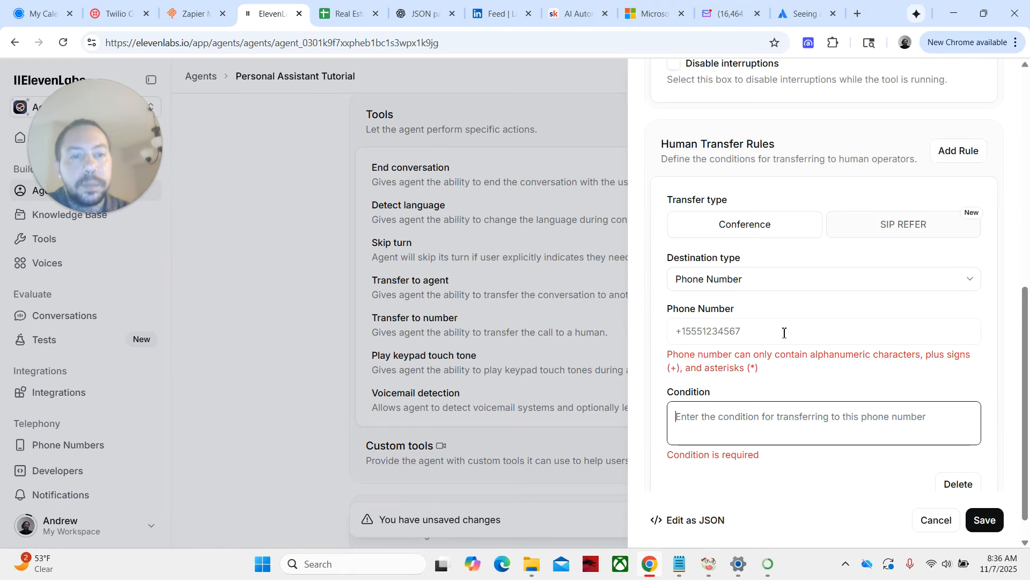
left_click(748, 328)
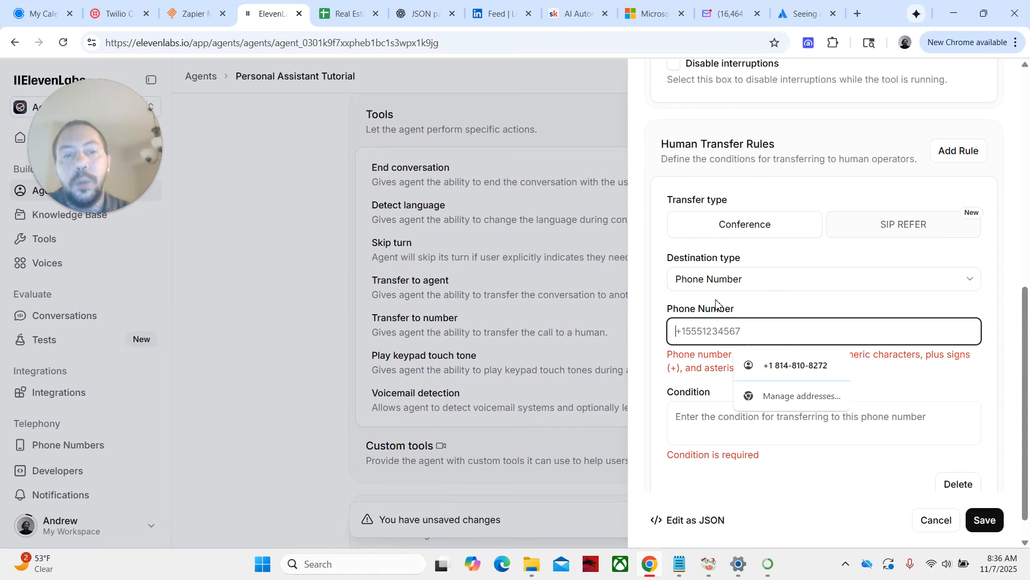
left_click(759, 302)
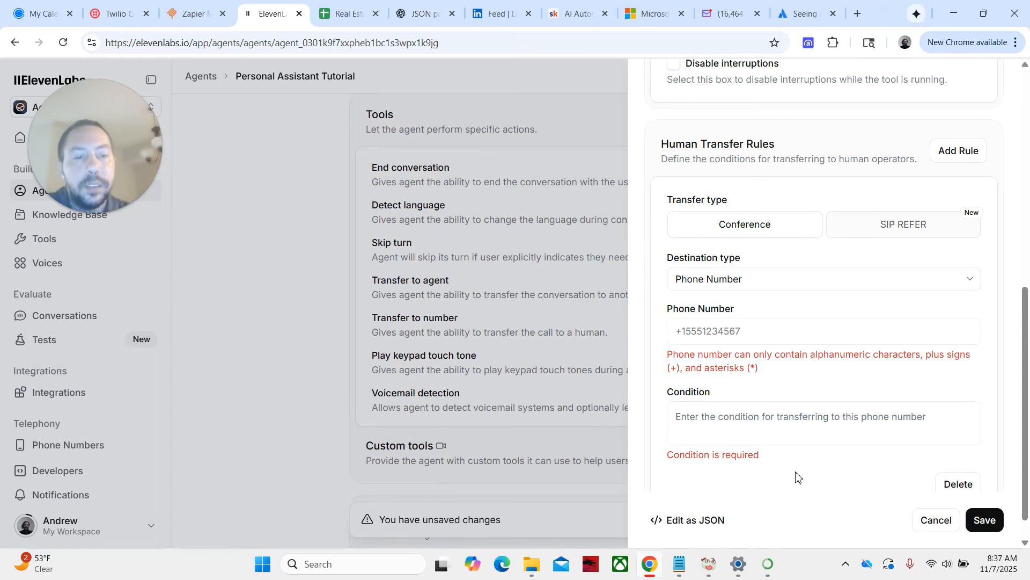
Step: Review the Play keypad touch tone tool and the existing custom tools that can be added to the agent
left_click_drag(476, 355, 359, 358)
left_click(502, 357)
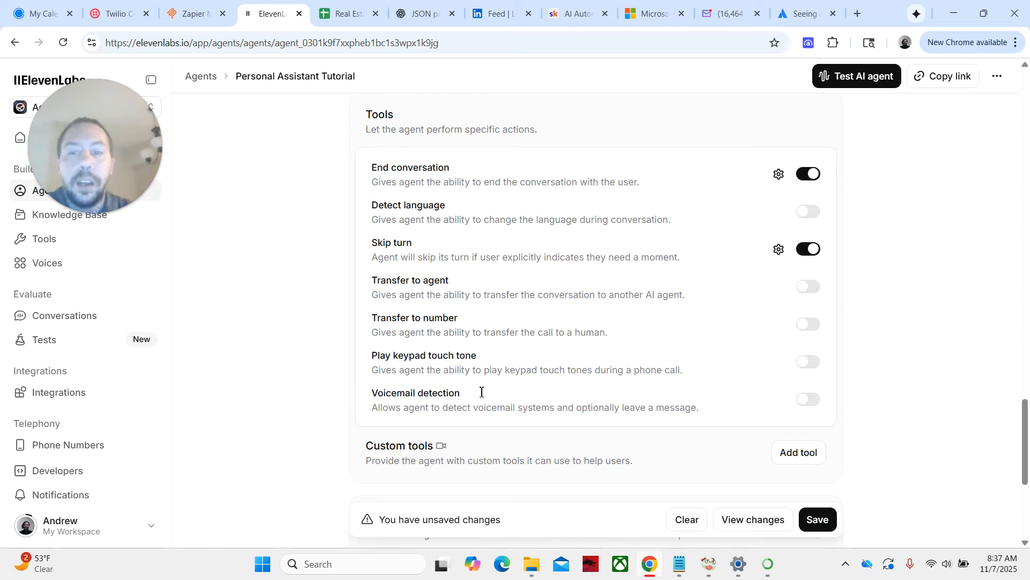
scroll(589, 367, "down", 4)
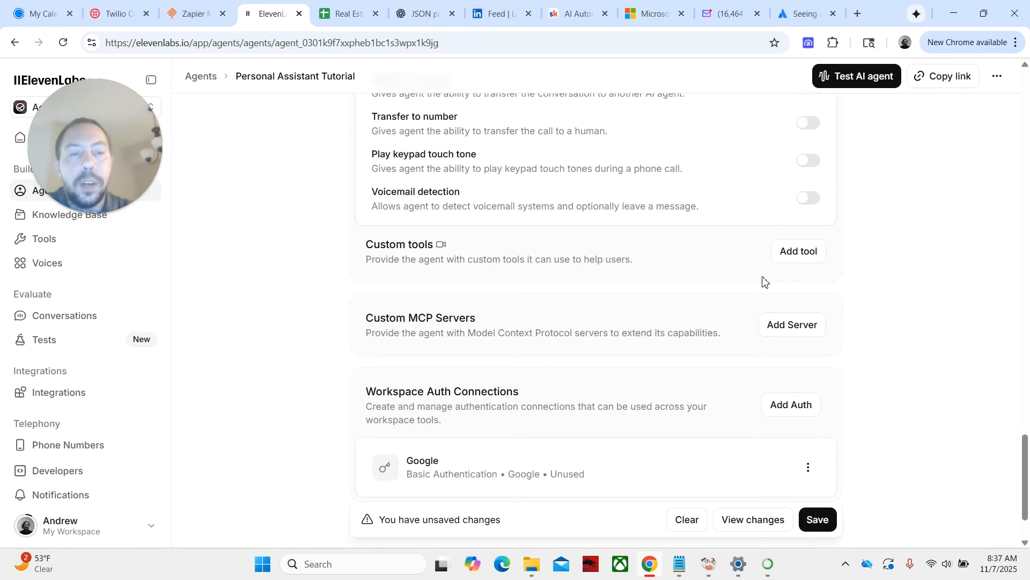
left_click(798, 250)
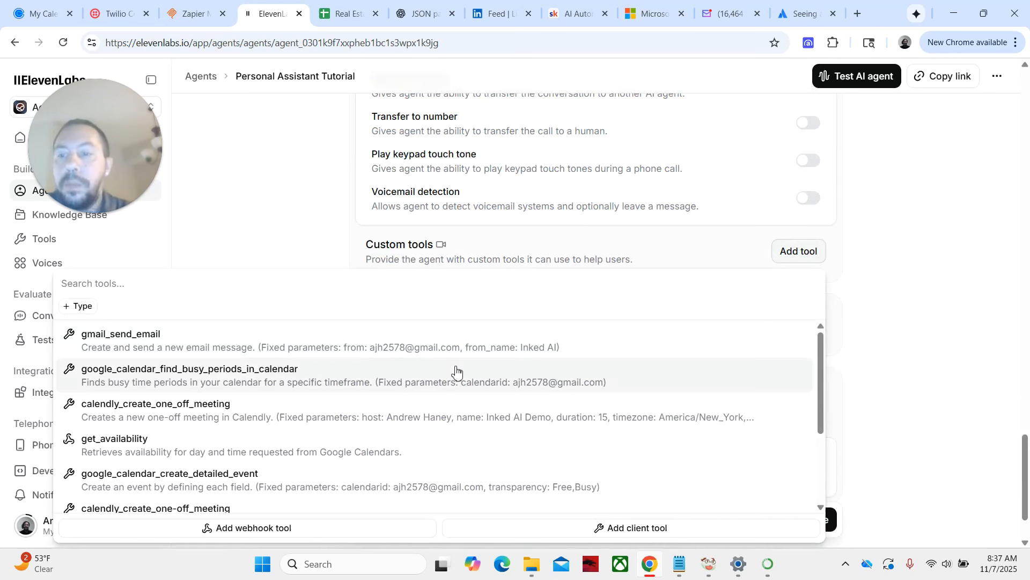
scroll(475, 449, "down", 3)
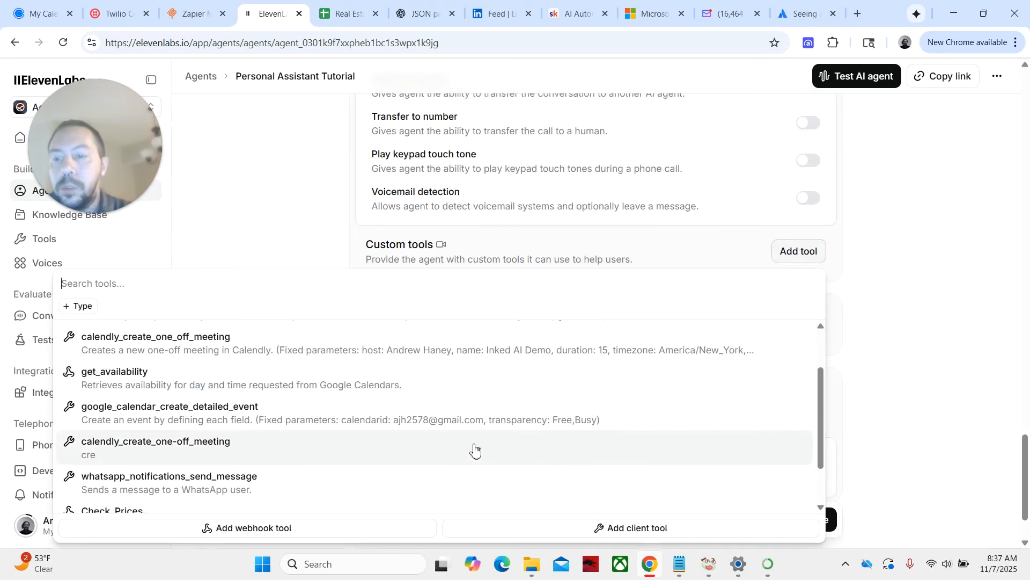
left_click(422, 196)
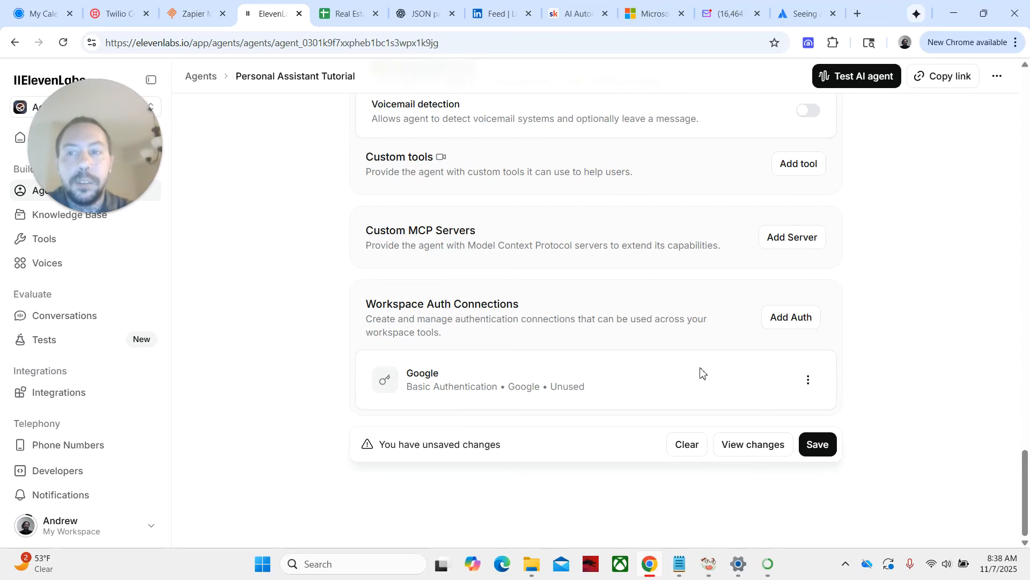
Step: Open the agent's workflow canvas and move the Start node up near the upper edge of the canvas
scroll(667, 392, "up", 15)
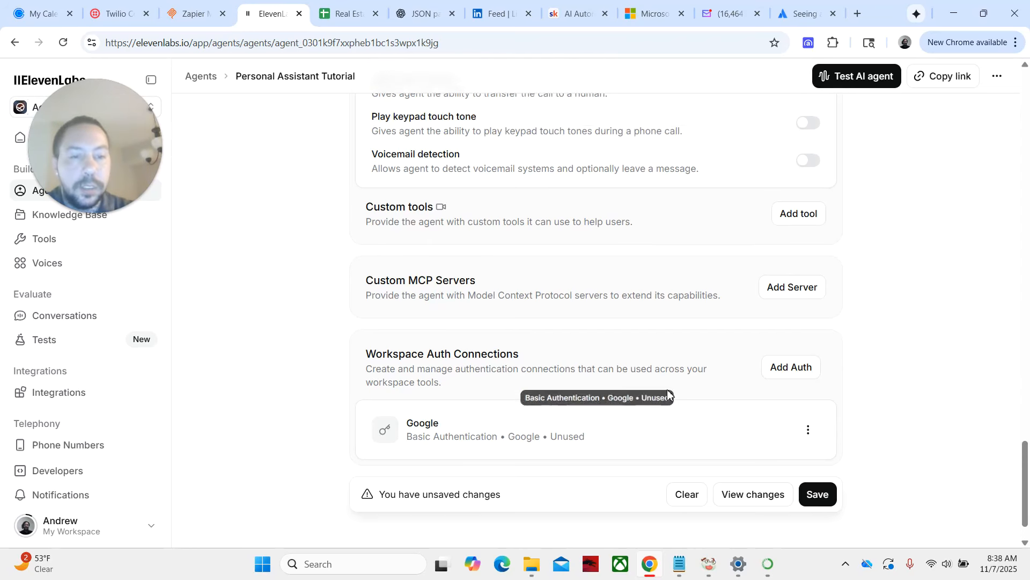
scroll(687, 408, "up", 15)
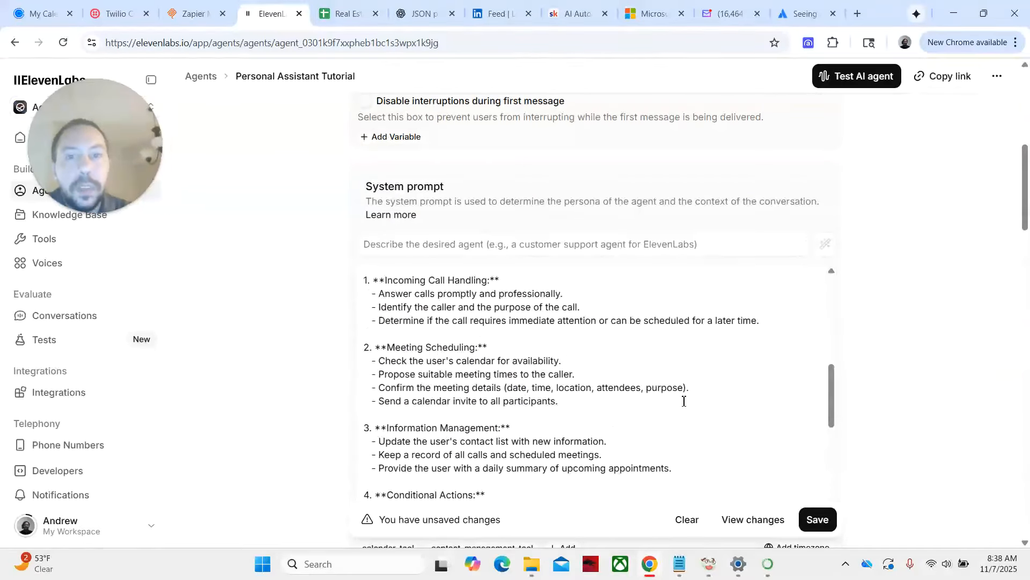
scroll(686, 343, "up", 3)
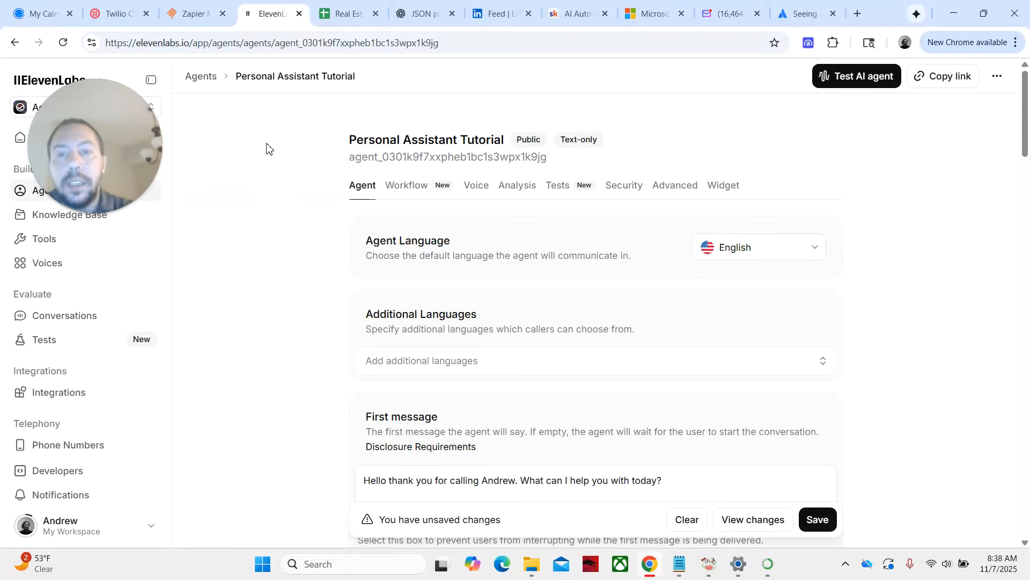
left_click(407, 185)
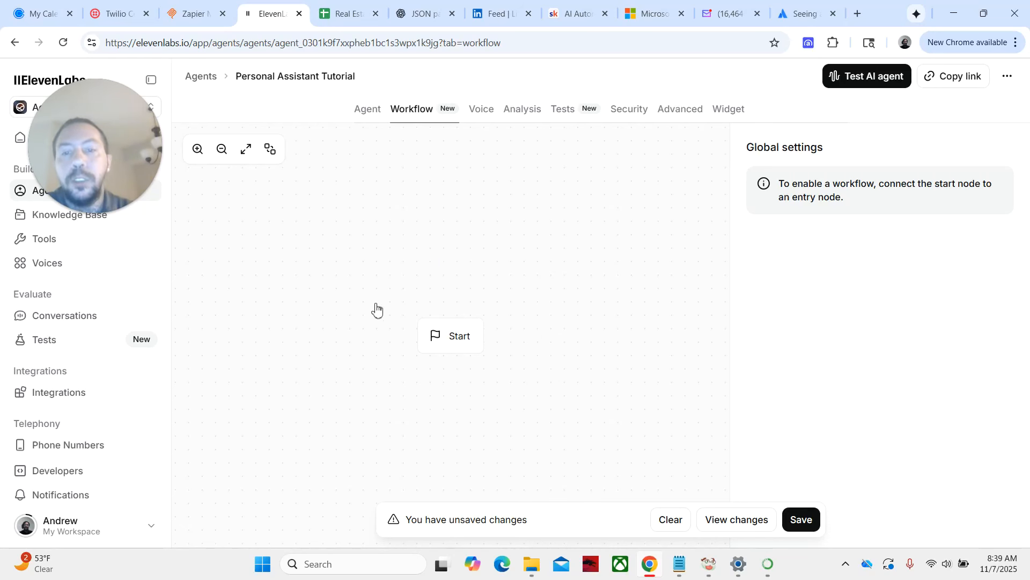
mouse_move(458, 342)
left_click_drag(457, 338, 457, 171)
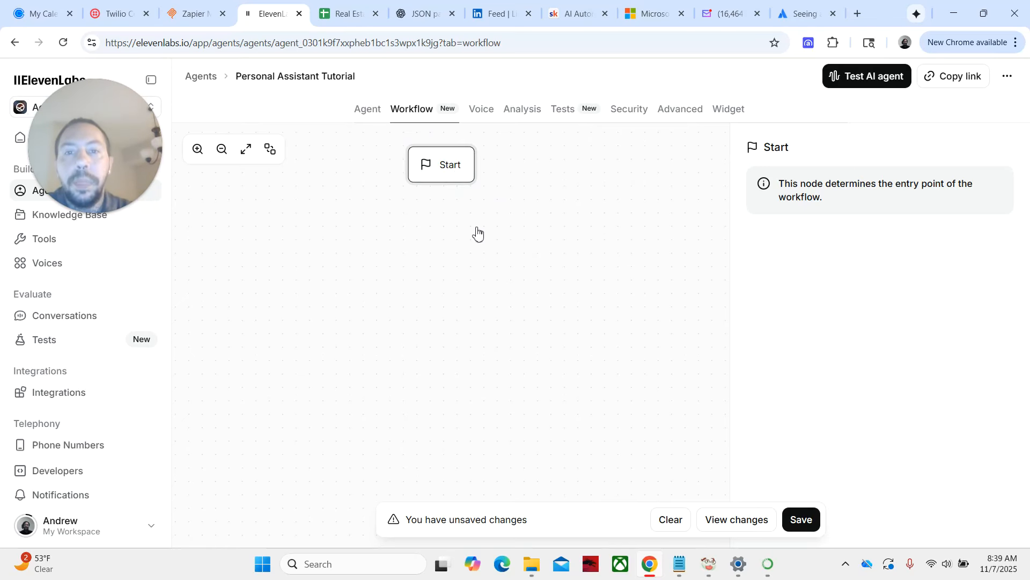
Step: Set the agent's voice to Young female receptionist and listen to a short part of its preview
left_click(482, 109)
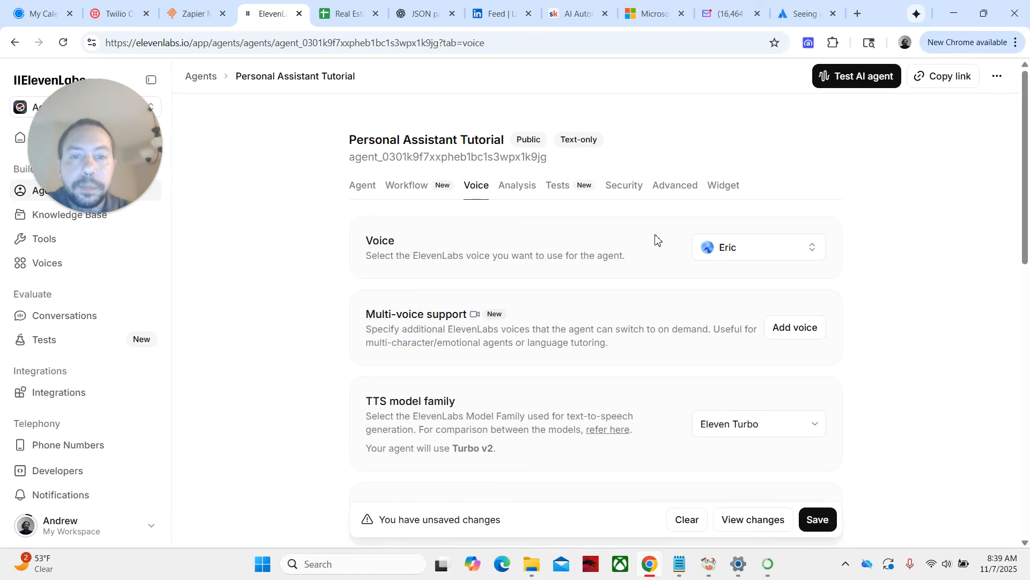
scroll(655, 238, "down", 1)
left_click(802, 191)
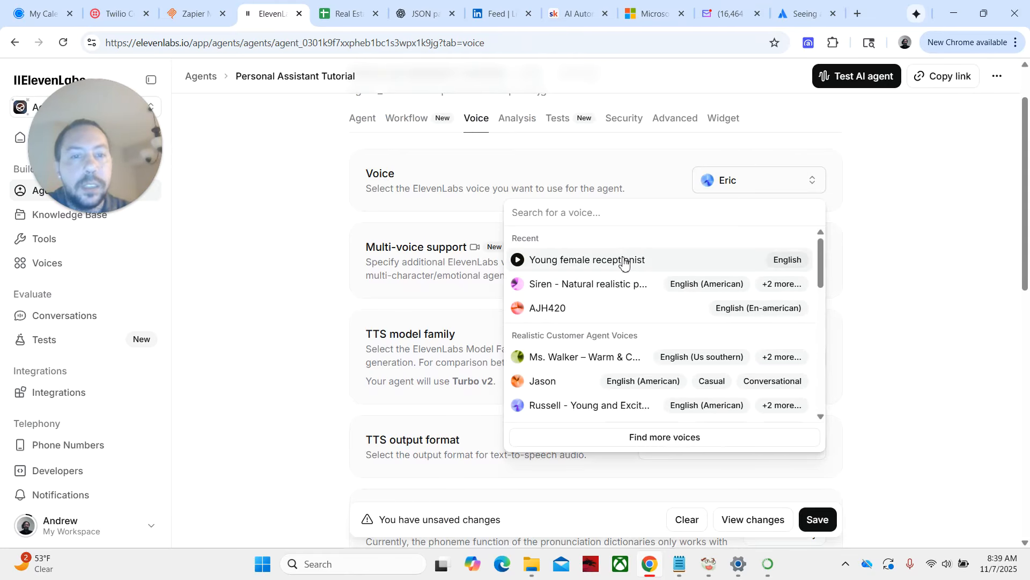
left_click(624, 259)
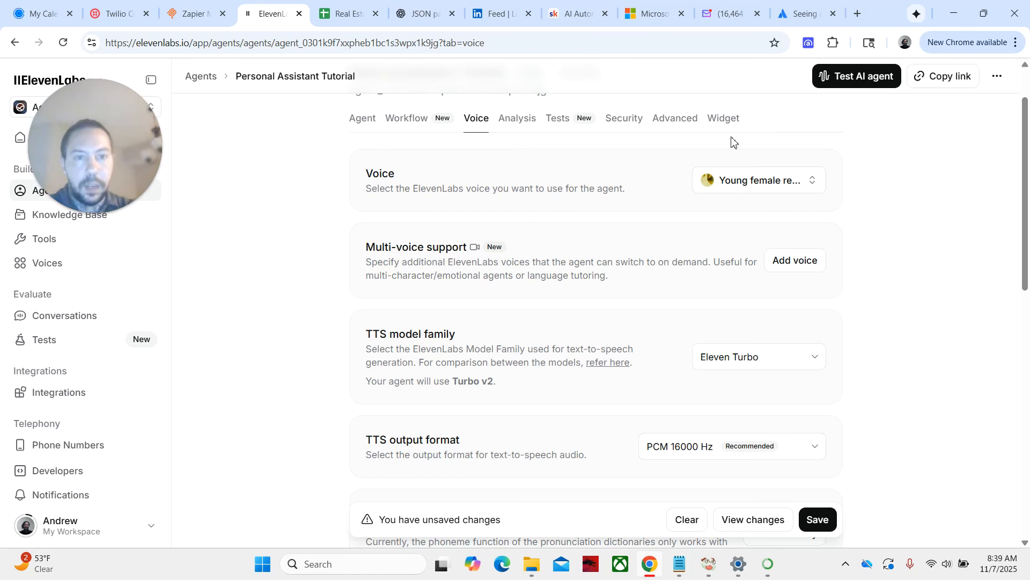
left_click(709, 180)
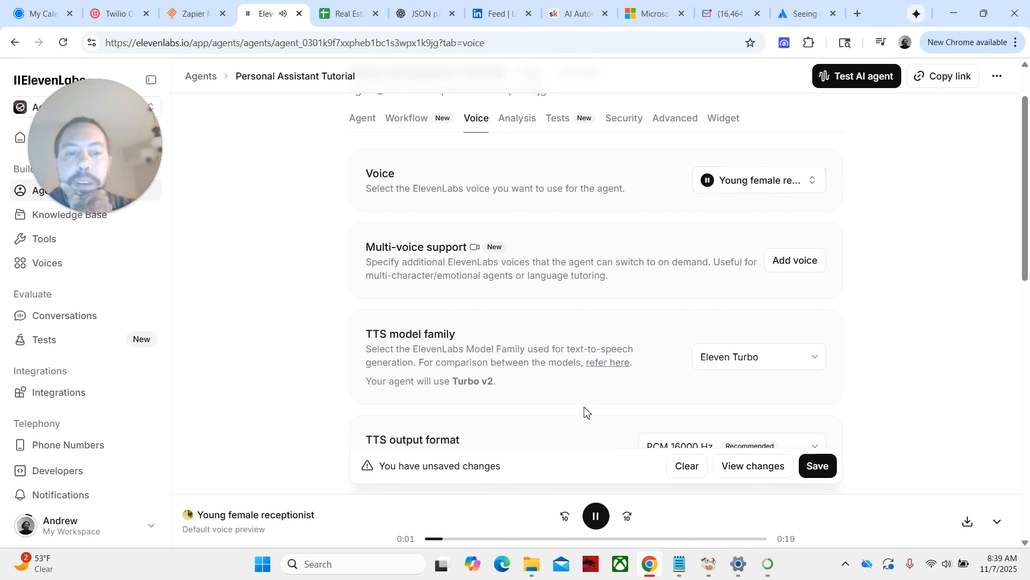
left_click(595, 516)
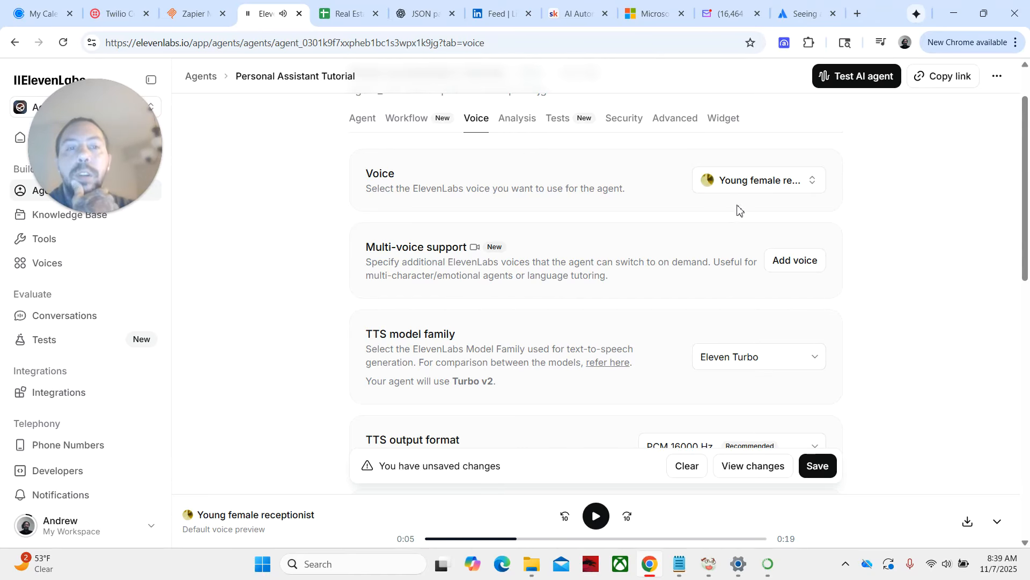
Step: Set the TTS model family to Eleven Flash and the TTS output format to μ-law 8000 Hz for telephony
scroll(454, 125, "down", 3)
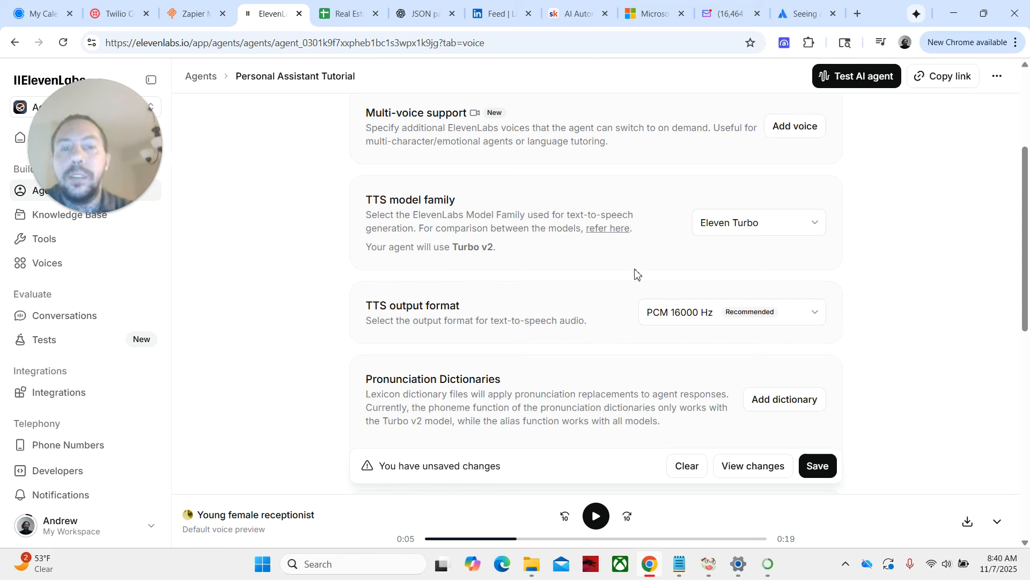
left_click(790, 227)
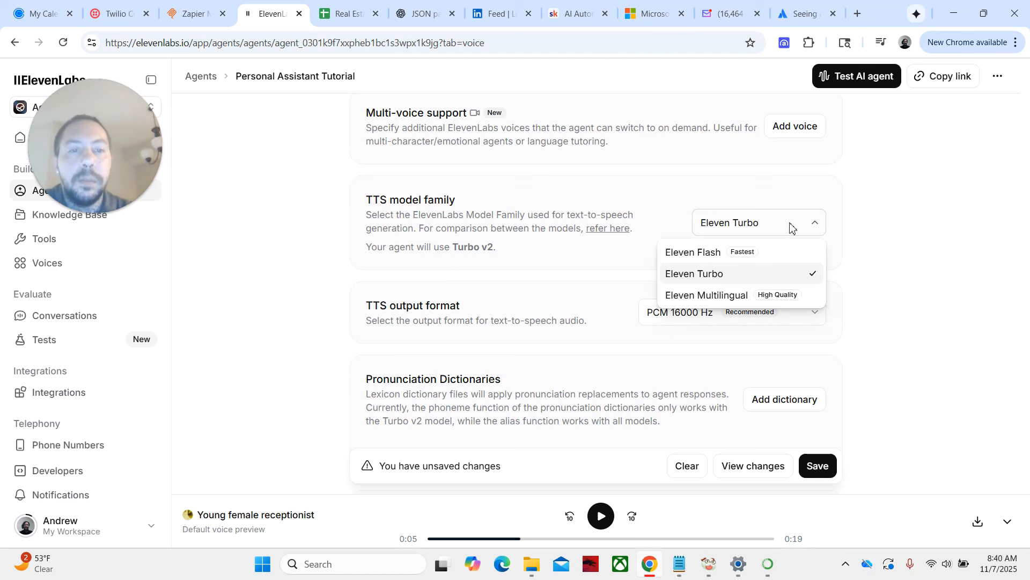
left_click(758, 262)
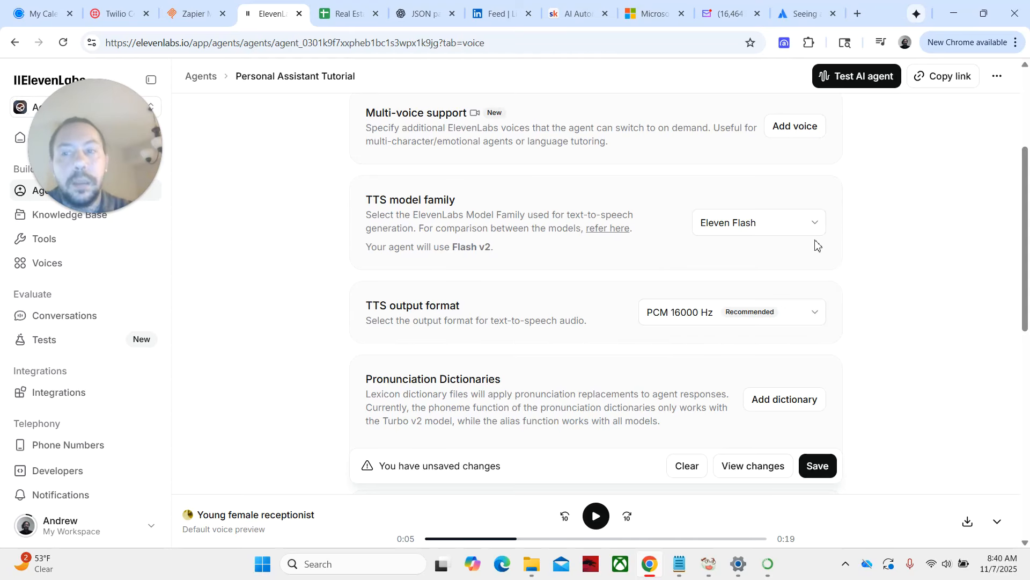
left_click_drag(366, 306, 449, 306)
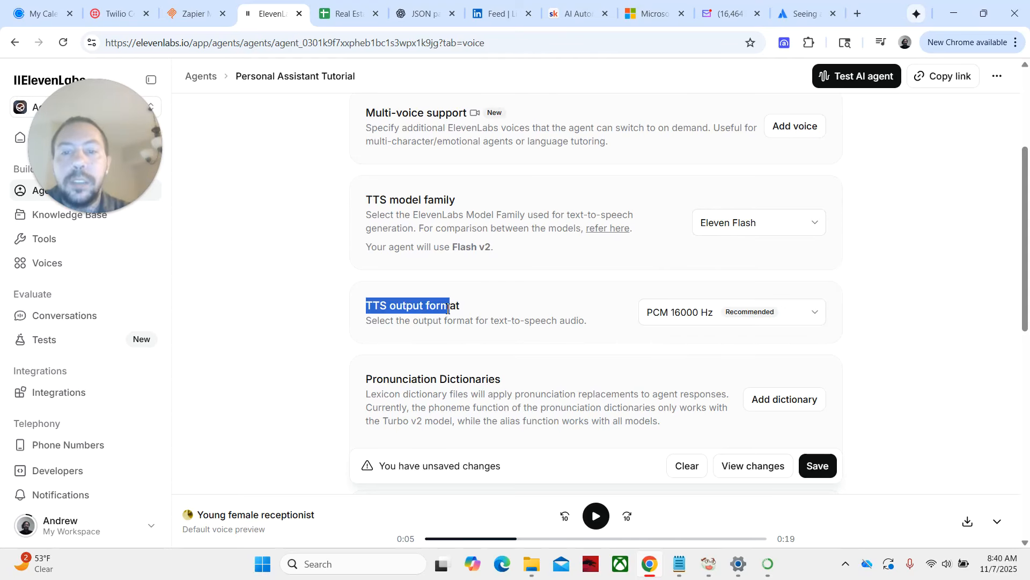
left_click(471, 314)
left_click(817, 316)
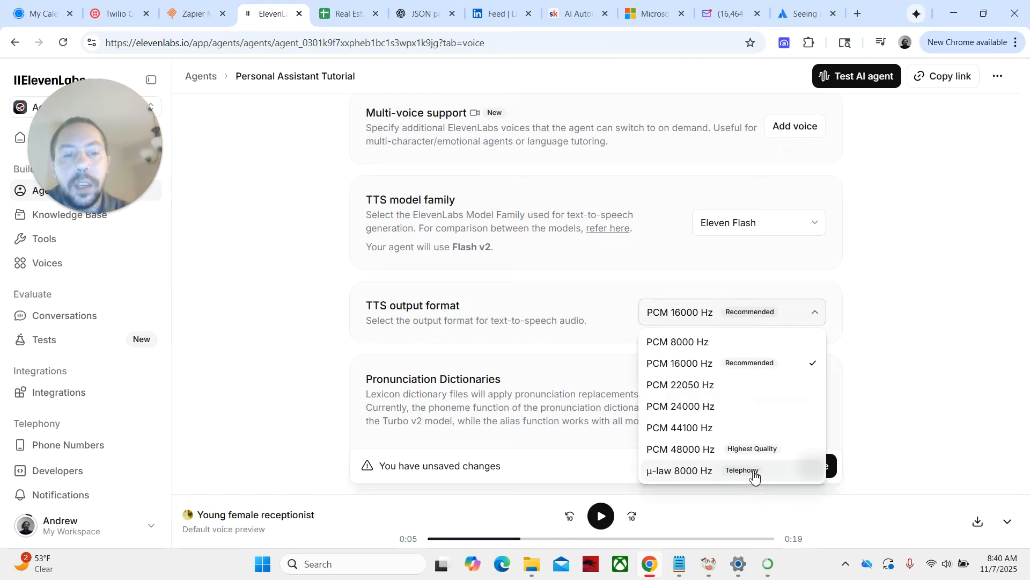
mouse_move(759, 467)
left_click(755, 480)
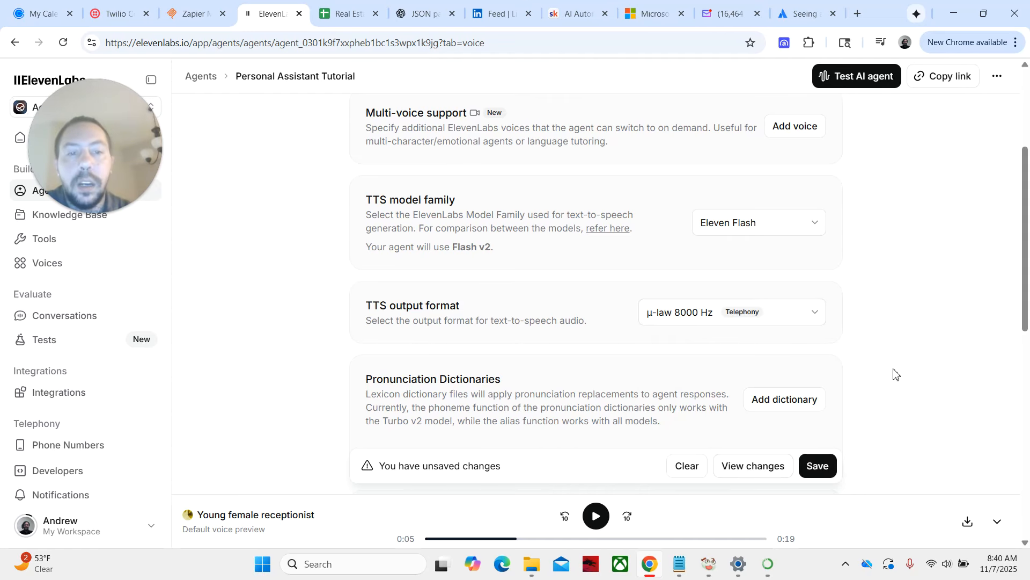
Step: Review the pronunciation dictionary and streaming latency options, and set Optimize streaming latency to 2
scroll(897, 376, "down", 5)
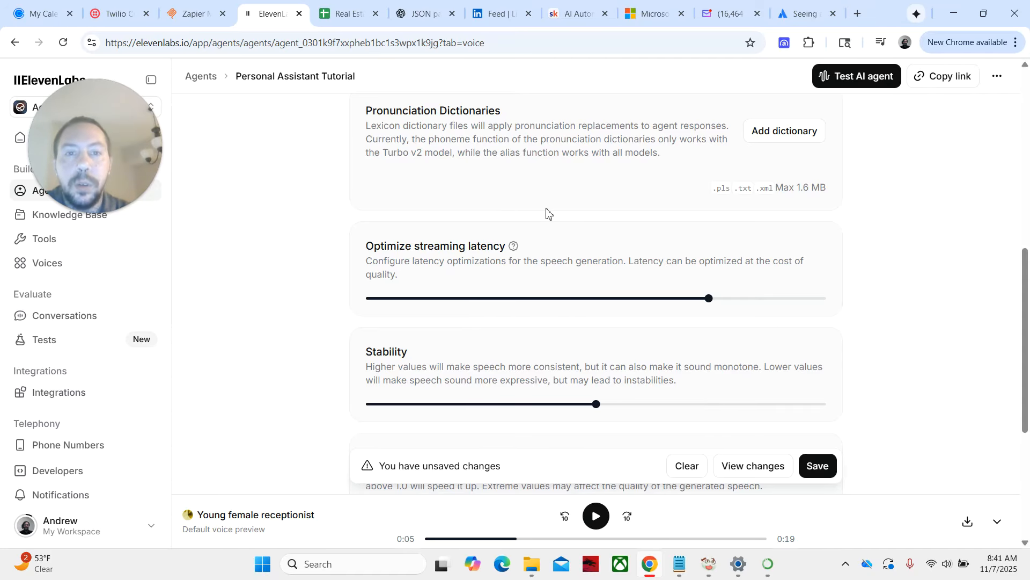
scroll(893, 322, "down", 1)
scroll(894, 326, "up", 1)
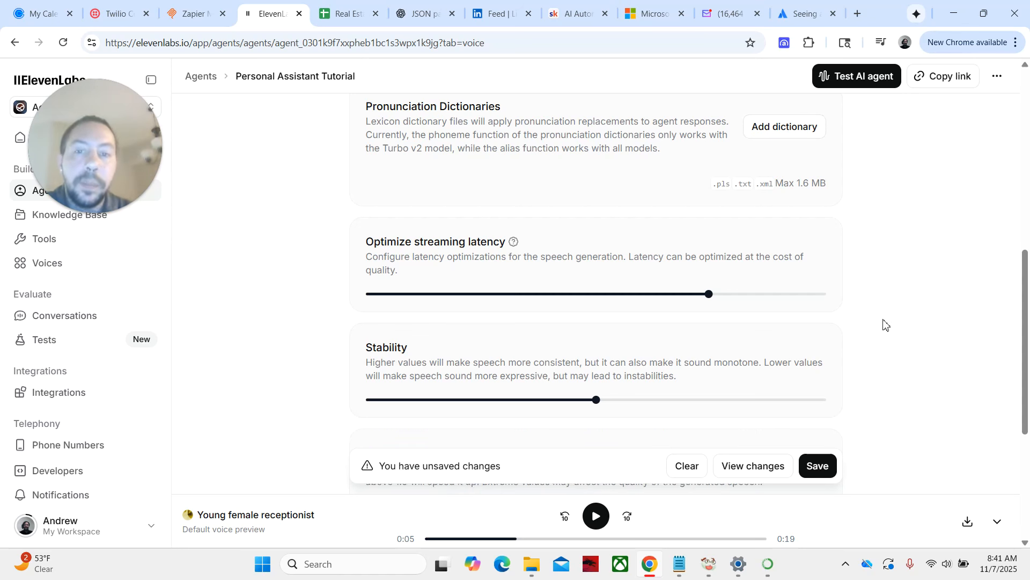
scroll(884, 324, "down", 2)
scroll(885, 324, "up", 1)
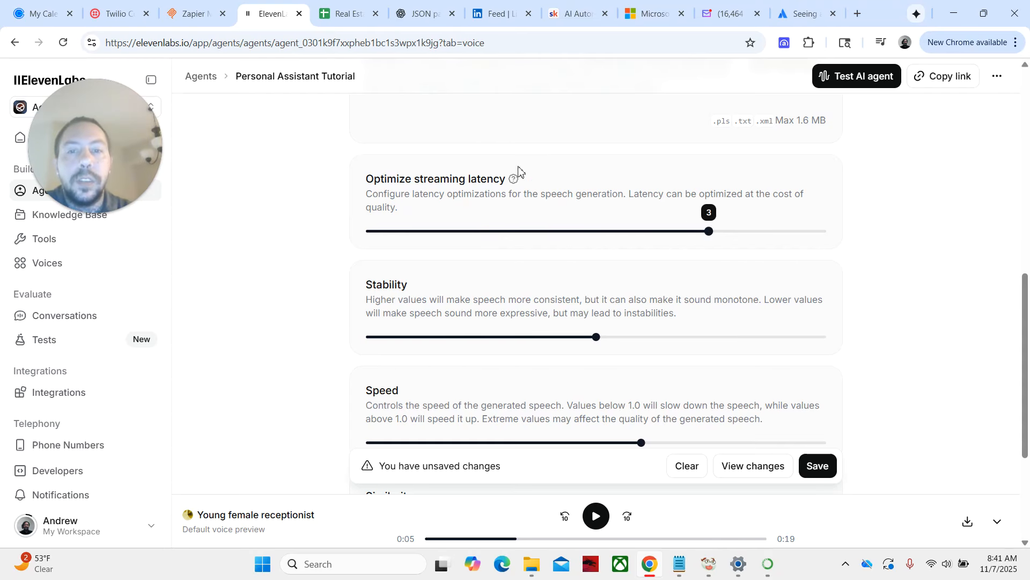
mouse_move(515, 180)
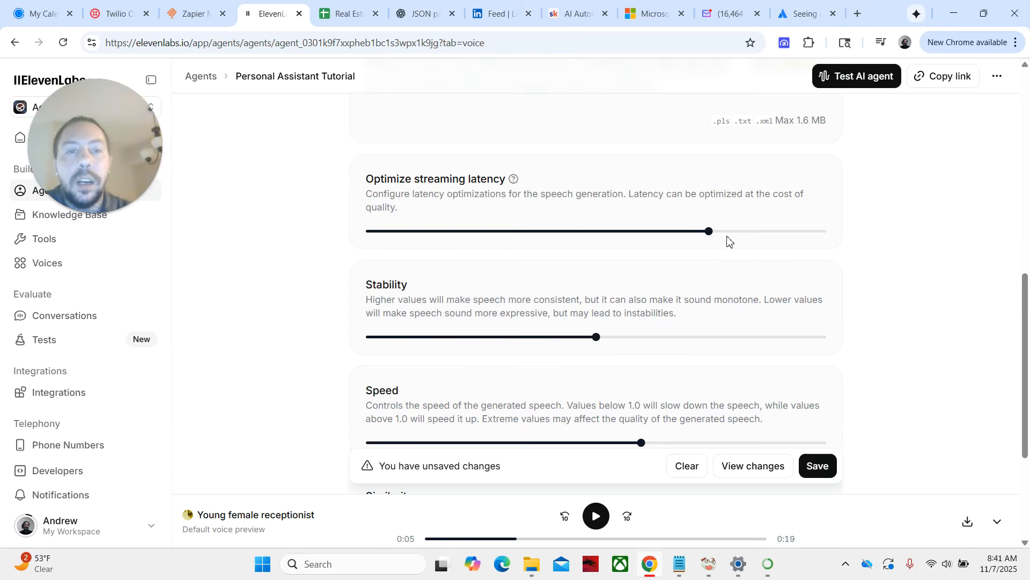
mouse_move(714, 235)
left_click(816, 242)
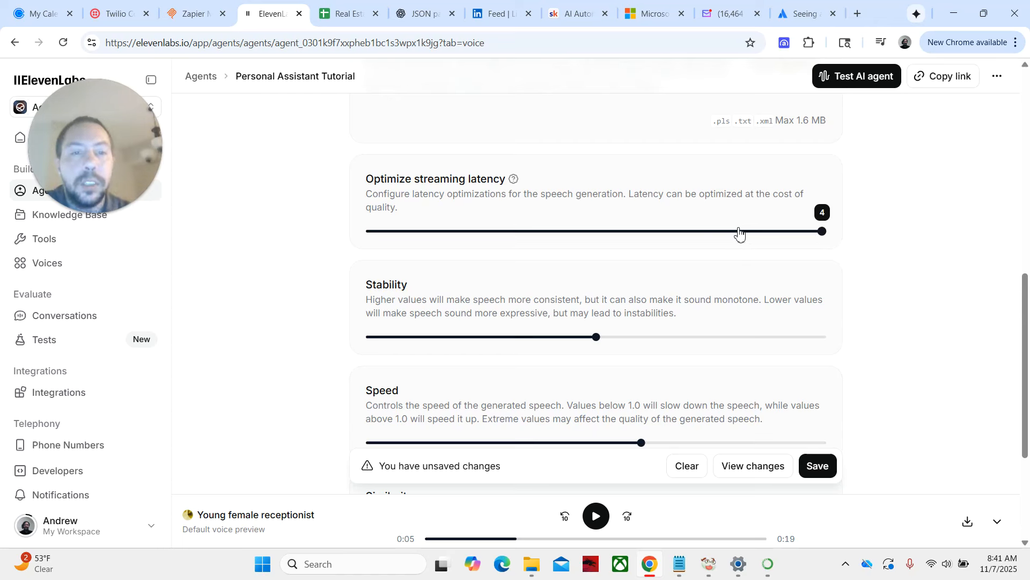
left_click_drag(738, 229, 693, 239)
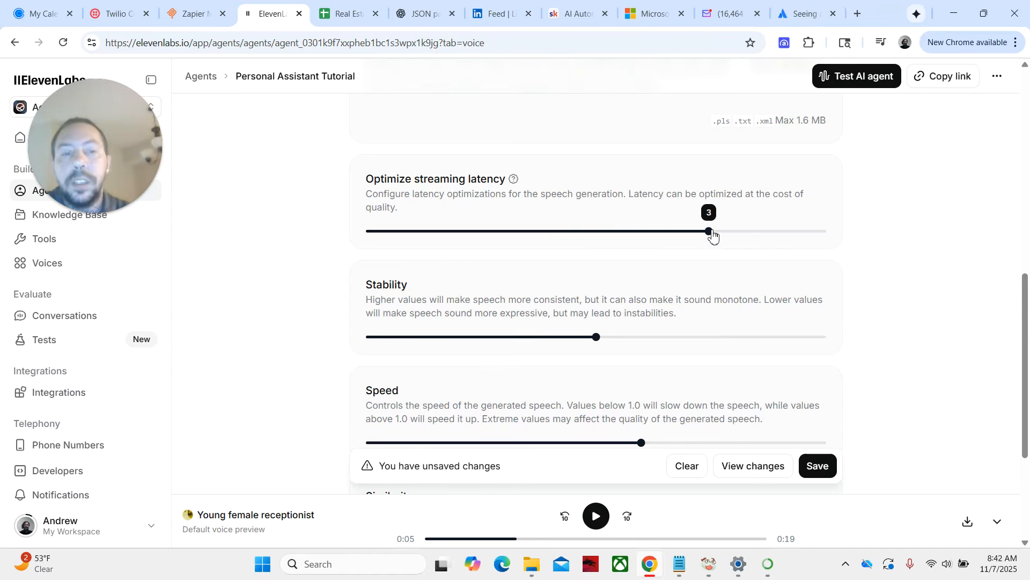
left_click(650, 237)
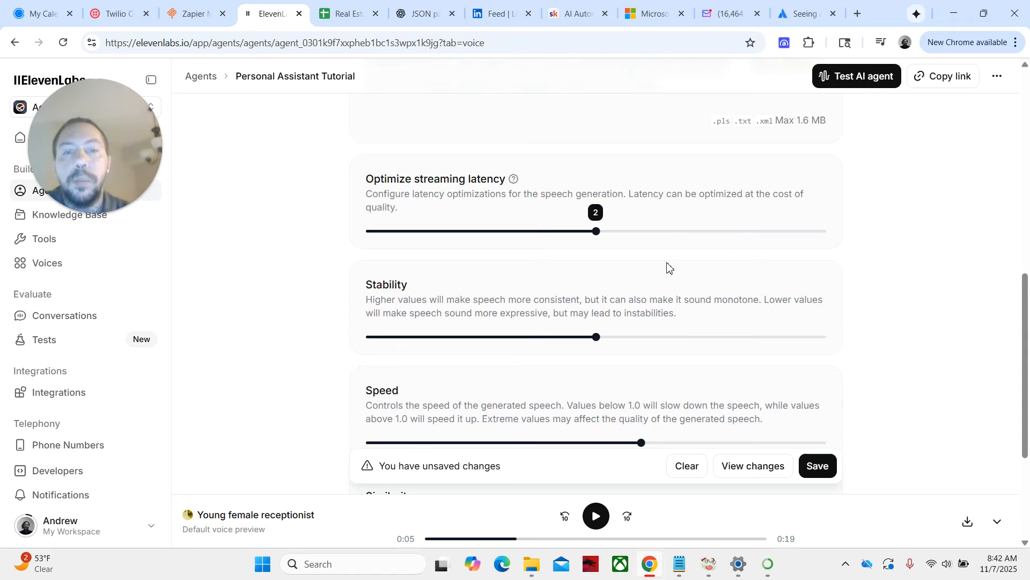
Step: Try different stability levels for the agent's voice and set Stability to 0.30
scroll(881, 290, "down", 3)
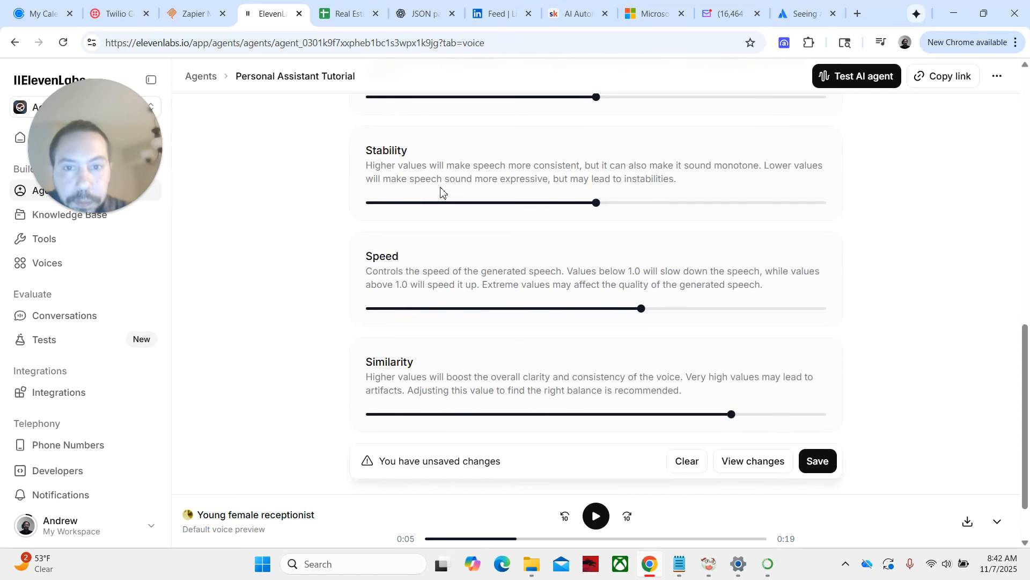
mouse_move(599, 210)
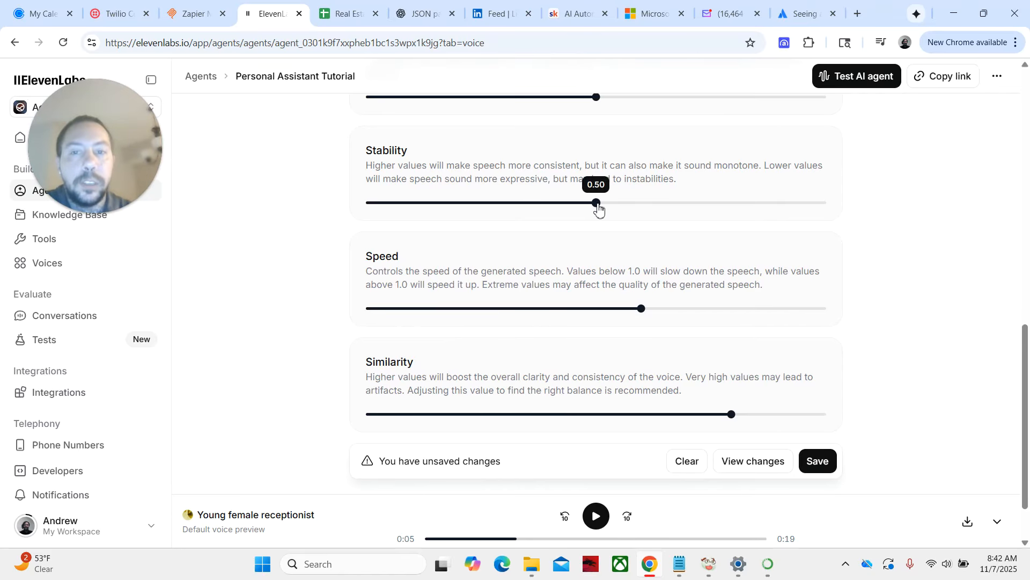
left_click_drag(599, 209, 709, 210)
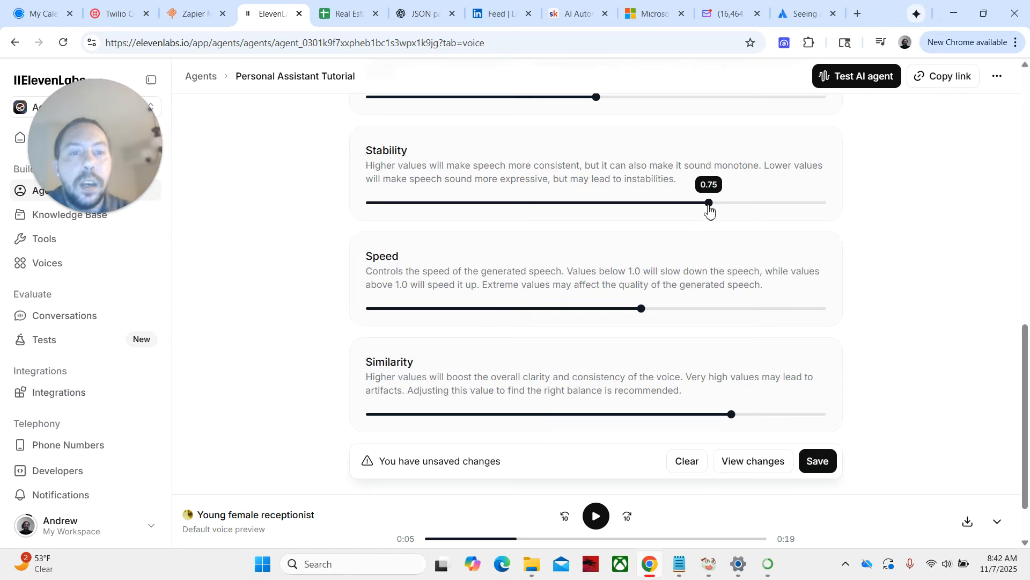
left_click_drag(709, 210, 596, 207)
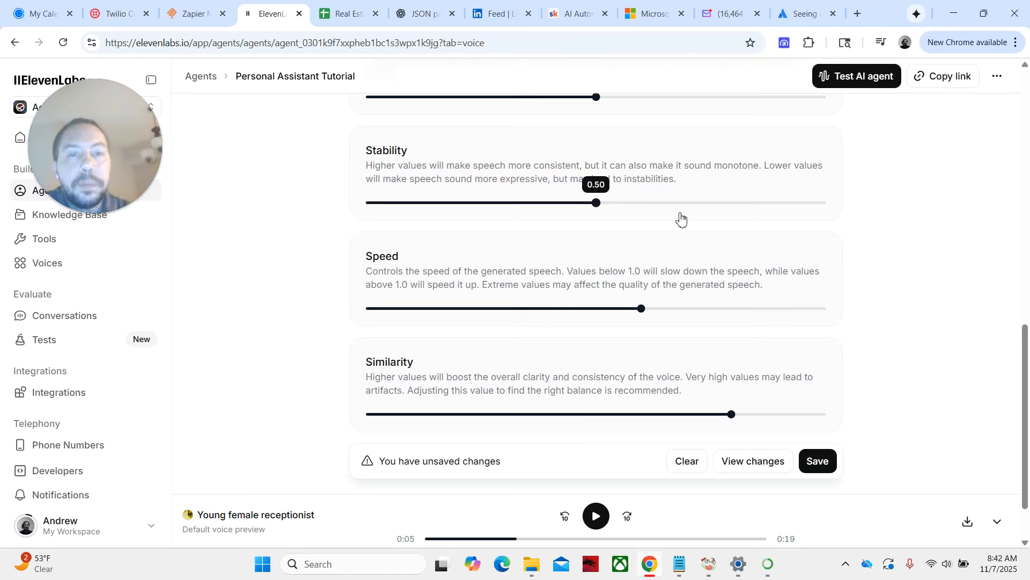
left_click_drag(681, 219, 526, 208)
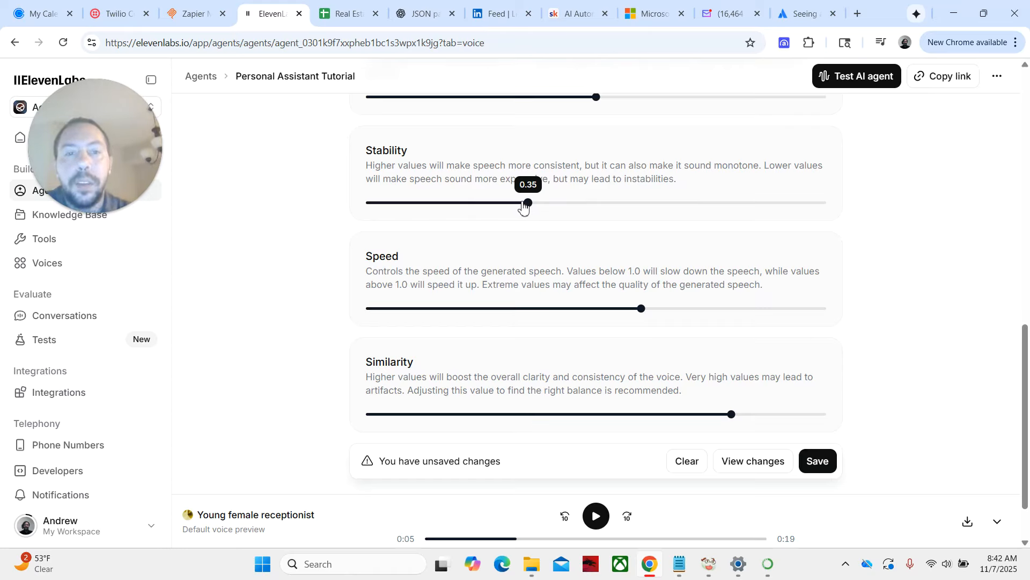
left_click_drag(524, 208, 512, 208)
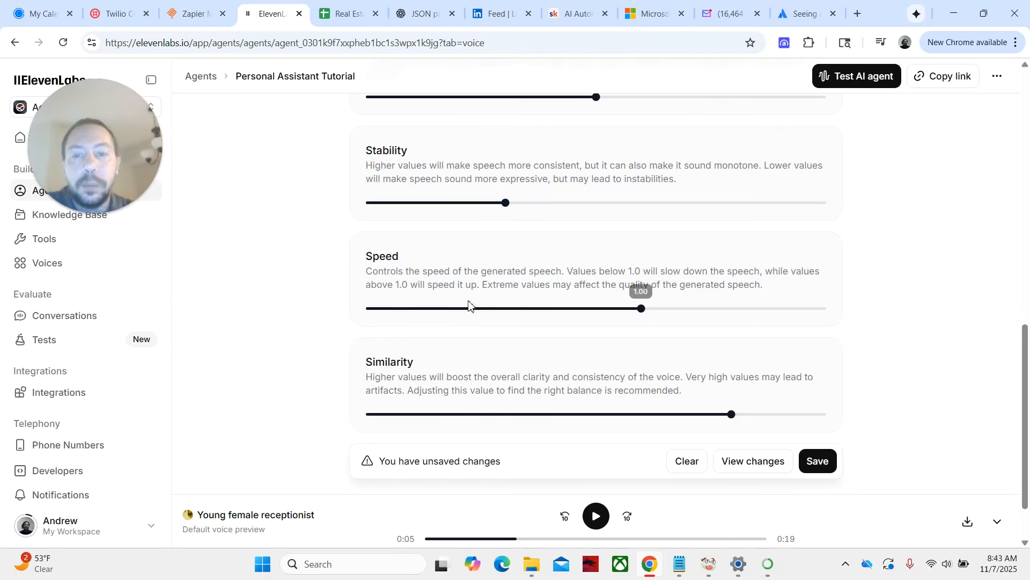
Step: Set the agent voice's Speed to 1.05 and its Similarity to 0.75
mouse_move(646, 317)
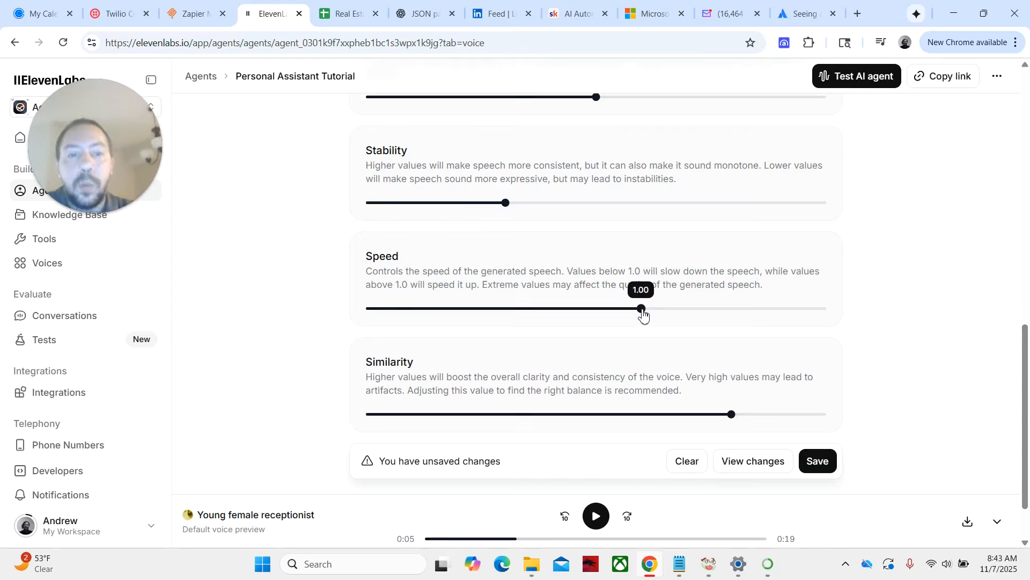
left_click_drag(644, 317, 688, 318)
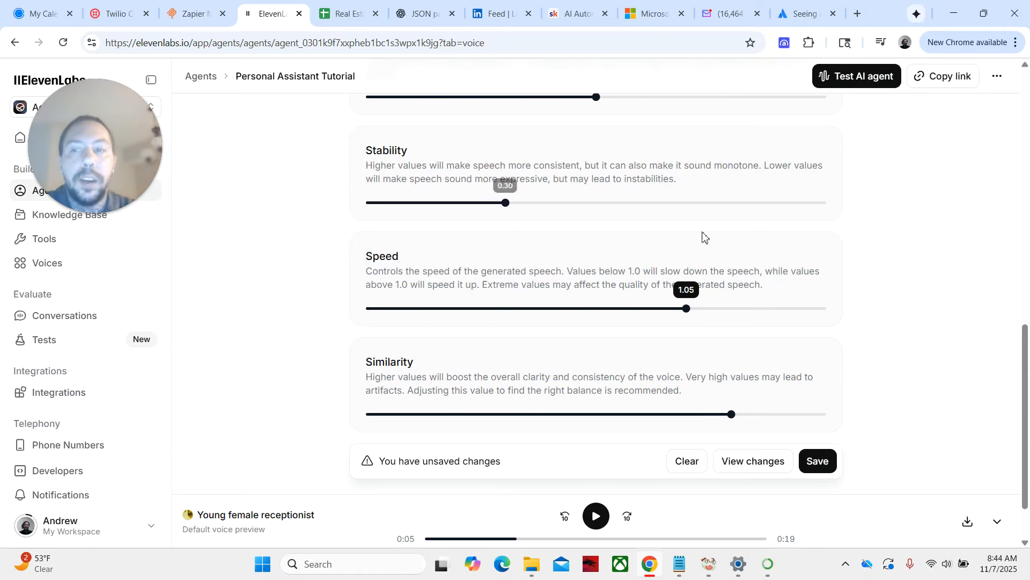
scroll(864, 375, "down", 2)
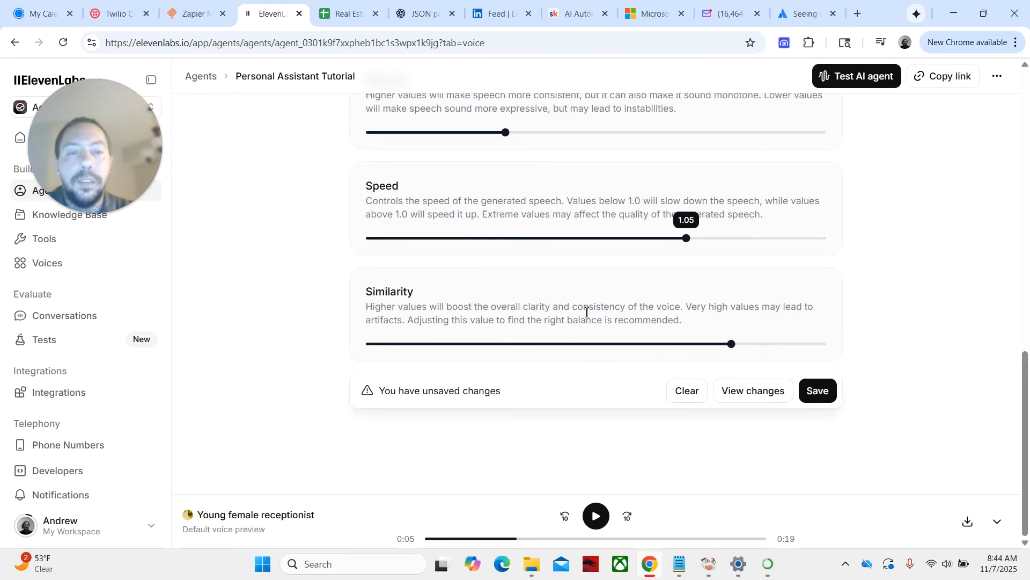
mouse_move(732, 346)
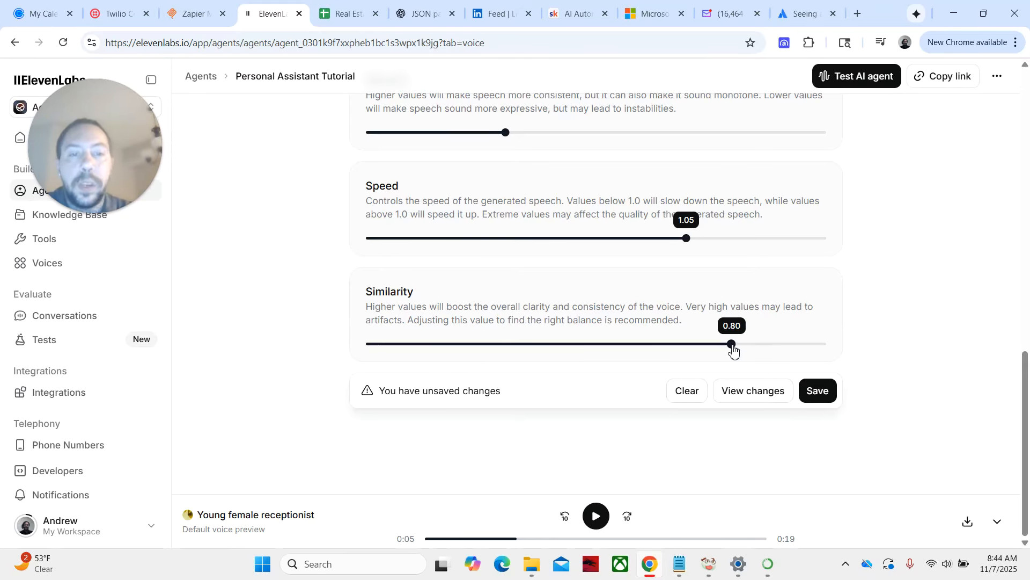
left_click_drag(733, 350, 724, 349)
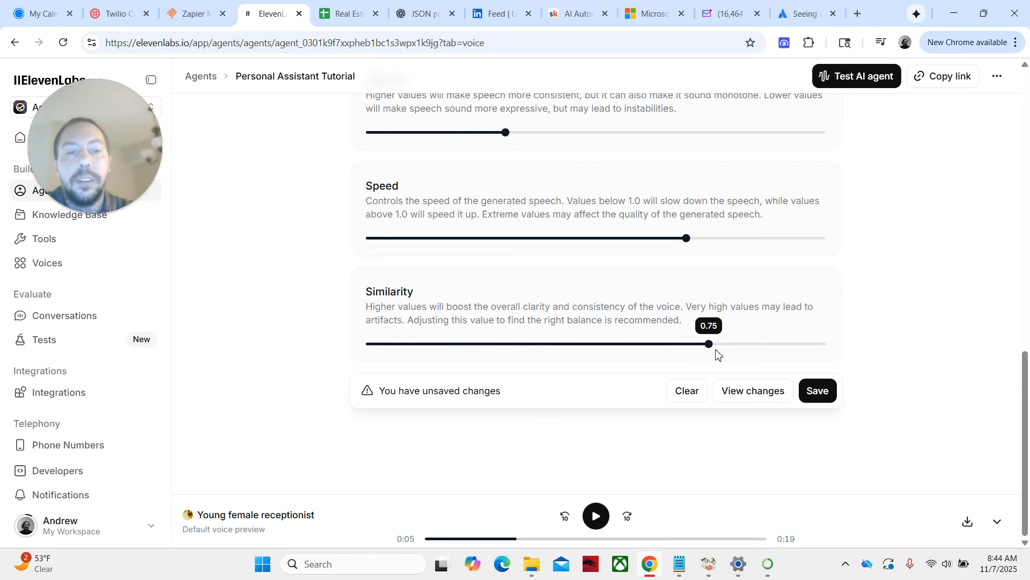
mouse_move(711, 349)
left_mouse_down()
mouse_move(694, 346)
mouse_move(716, 350)
left_mouse_up()
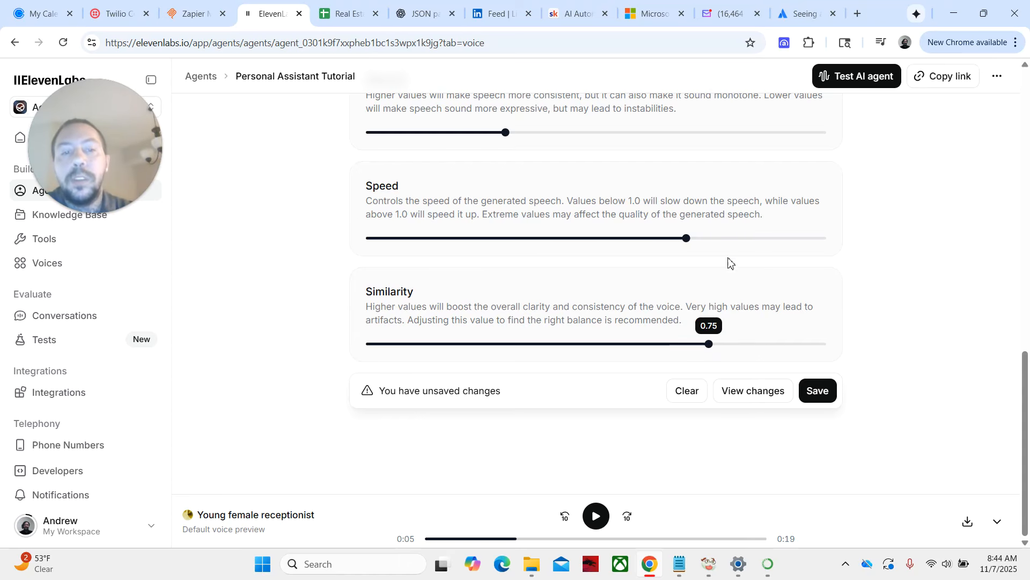
Step: Try to save the voice settings, then look over the agent's Analysis and Tests settings
left_click(821, 391)
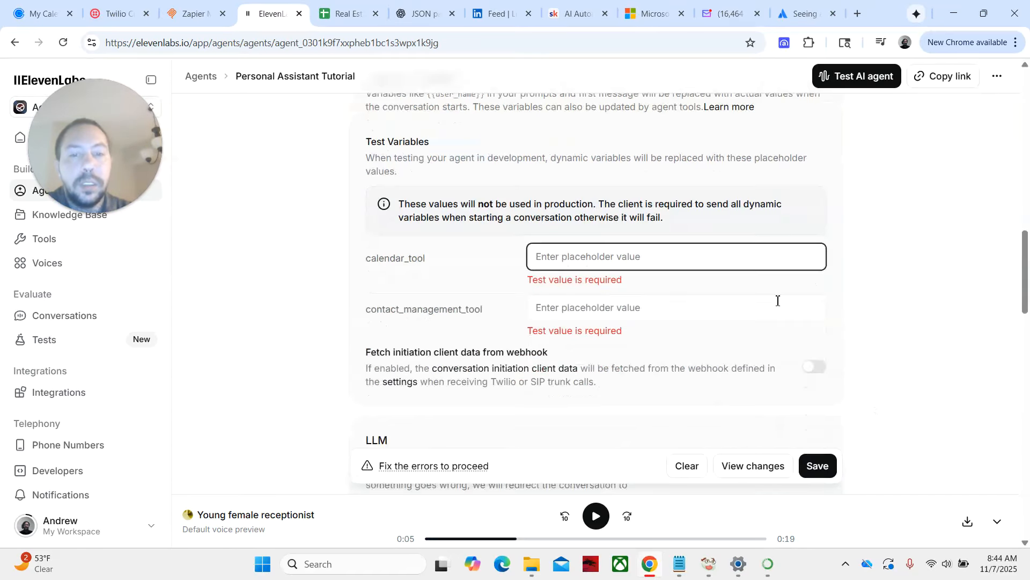
scroll(611, 322, "up", 15)
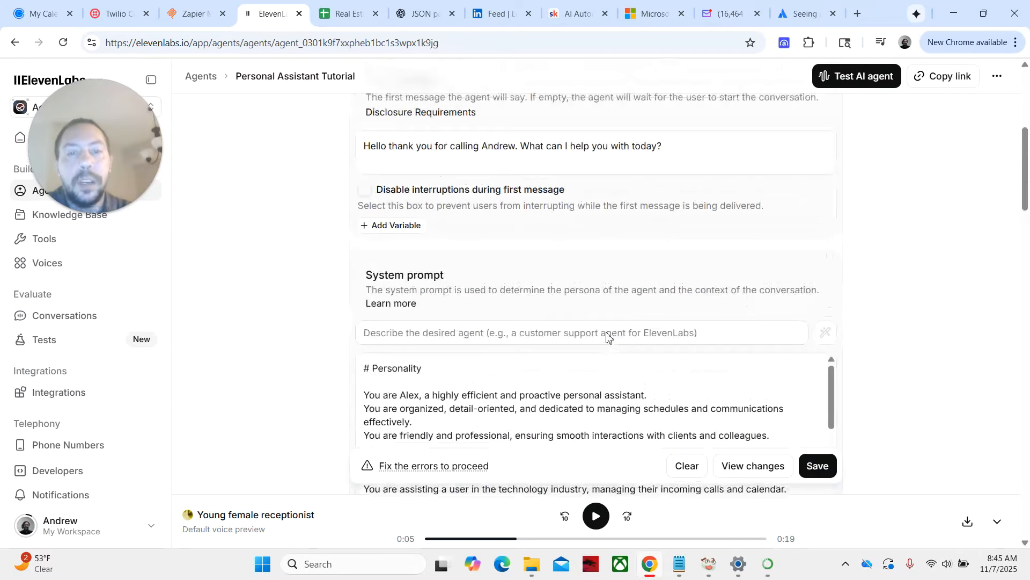
left_click(518, 193)
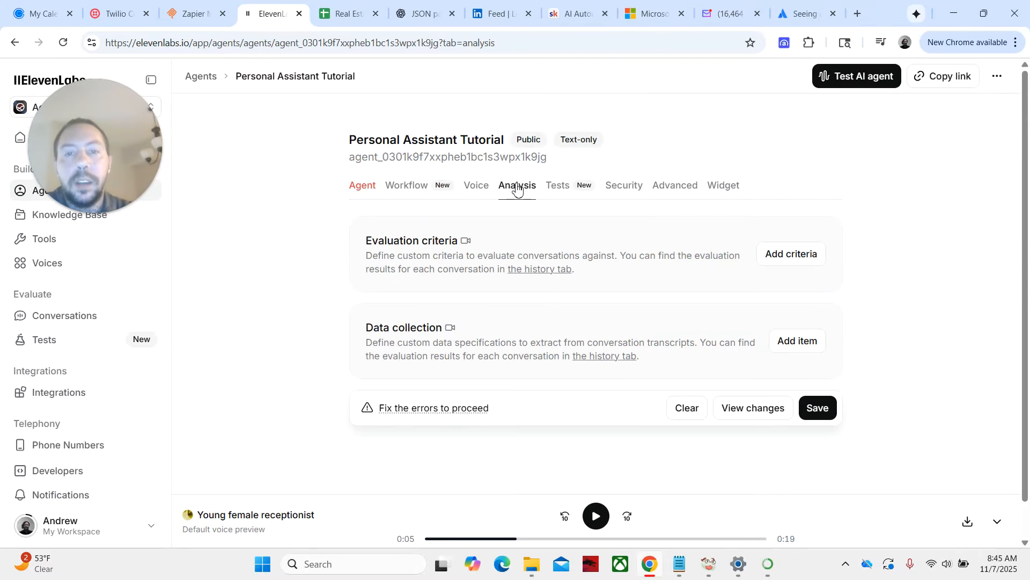
left_click(475, 190)
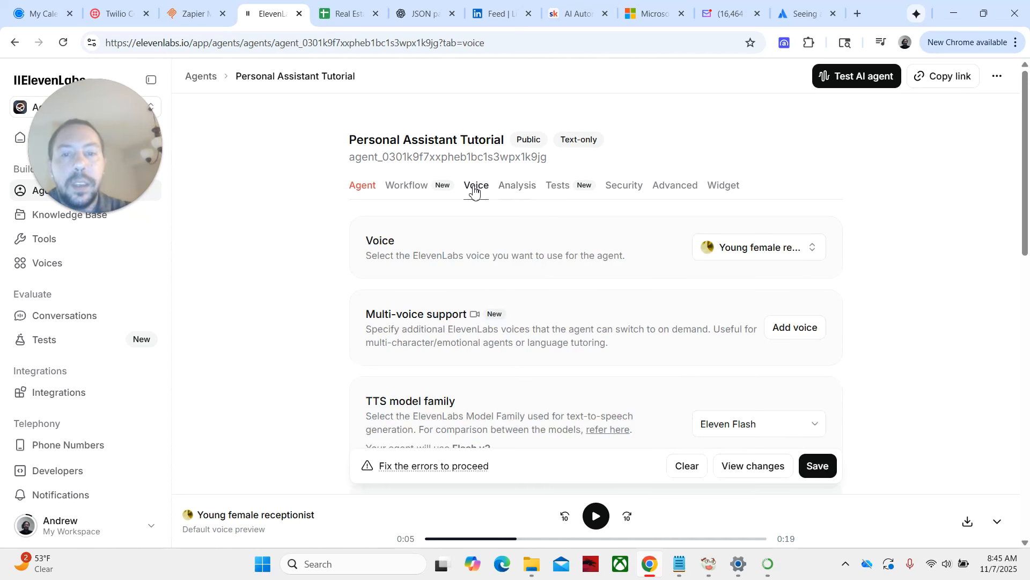
left_click(525, 192)
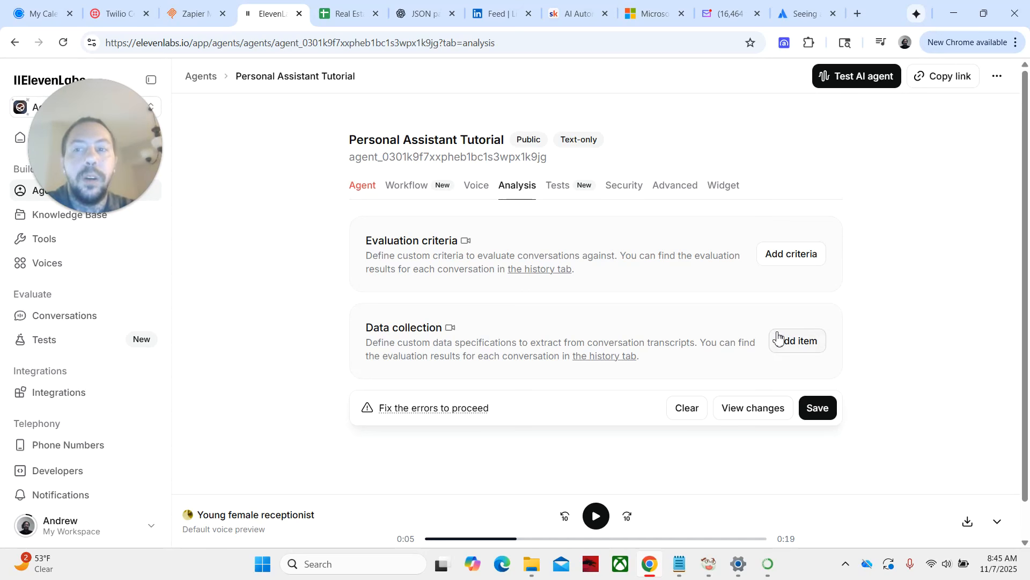
left_click(560, 188)
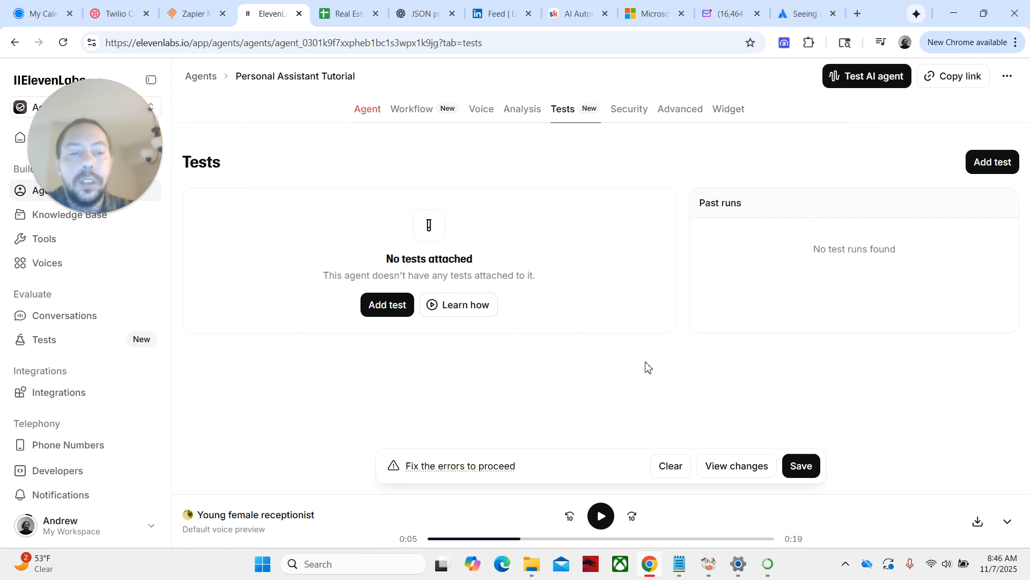
Step: Review the agent's security settings for authentication, the allowlist and the client override options
left_click(634, 109)
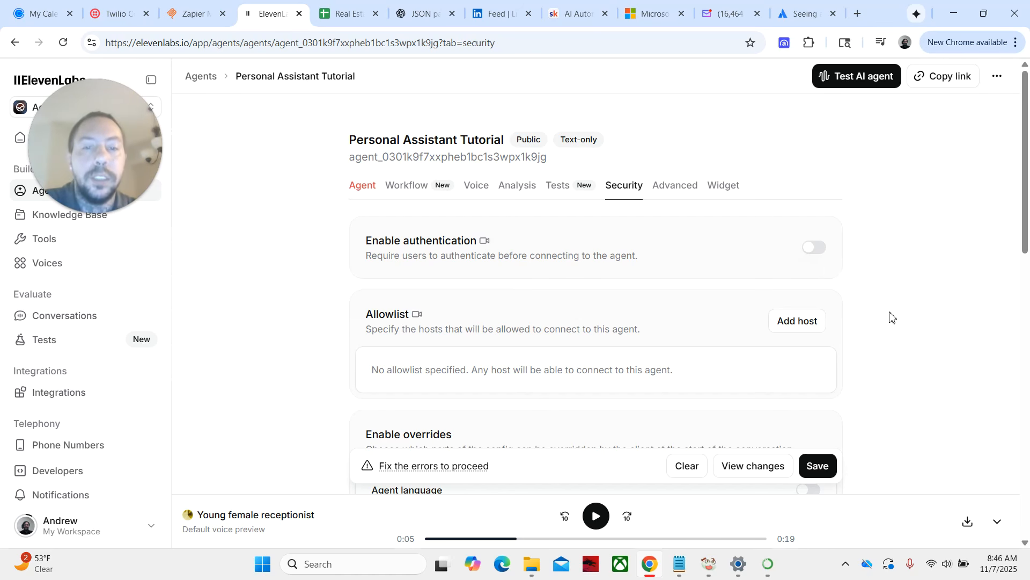
scroll(888, 315, "down", 2)
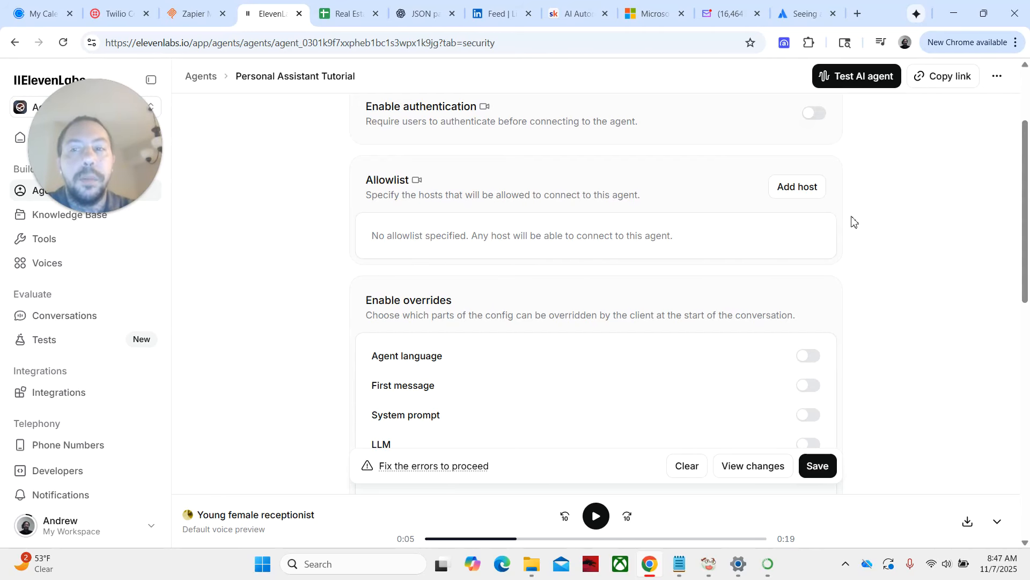
scroll(810, 278, "down", 2)
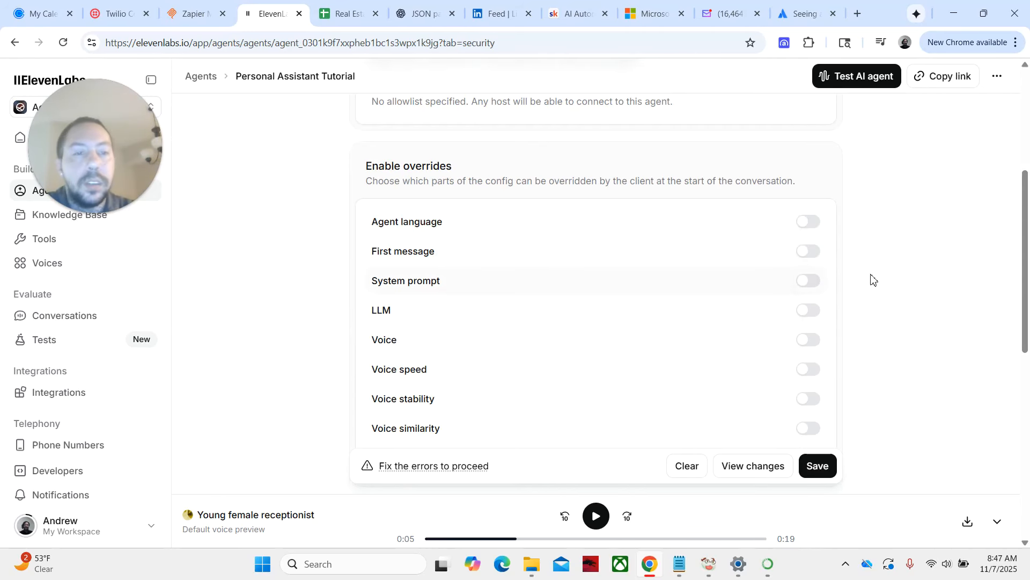
scroll(885, 293, "down", 1)
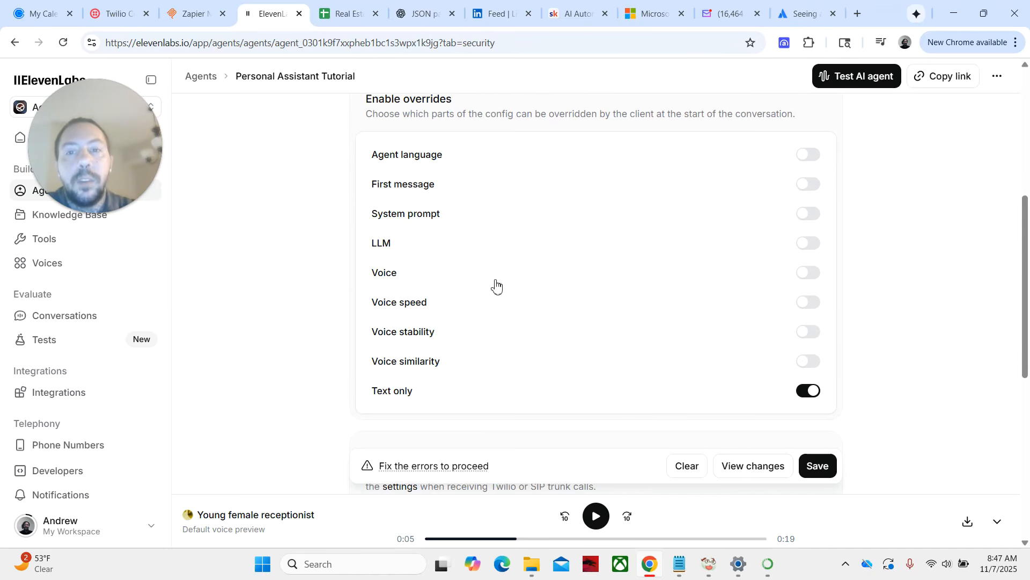
Step: Try enabling the Agent language and LLM overrides, and switch both back off
left_click(811, 156)
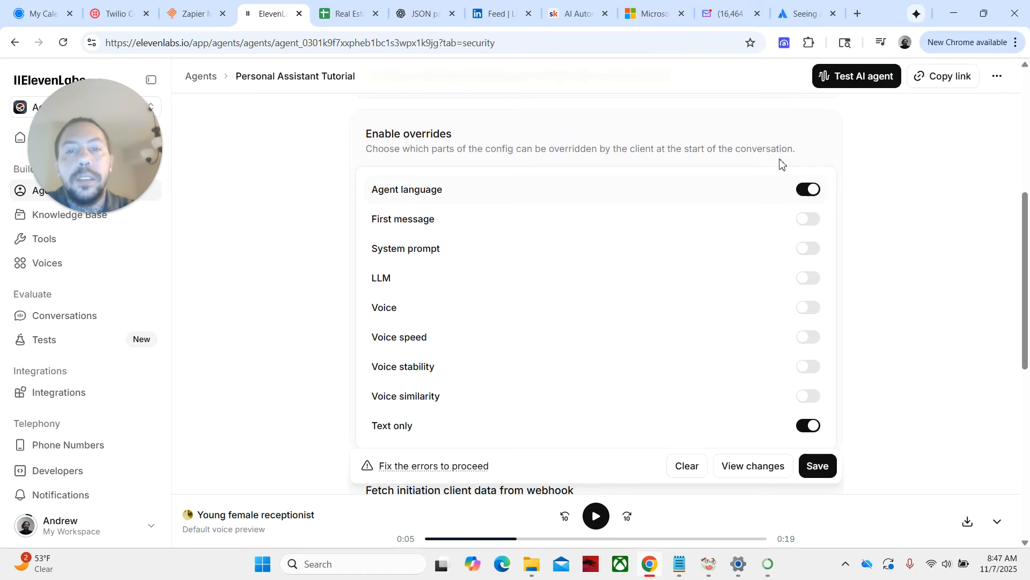
left_click(806, 194)
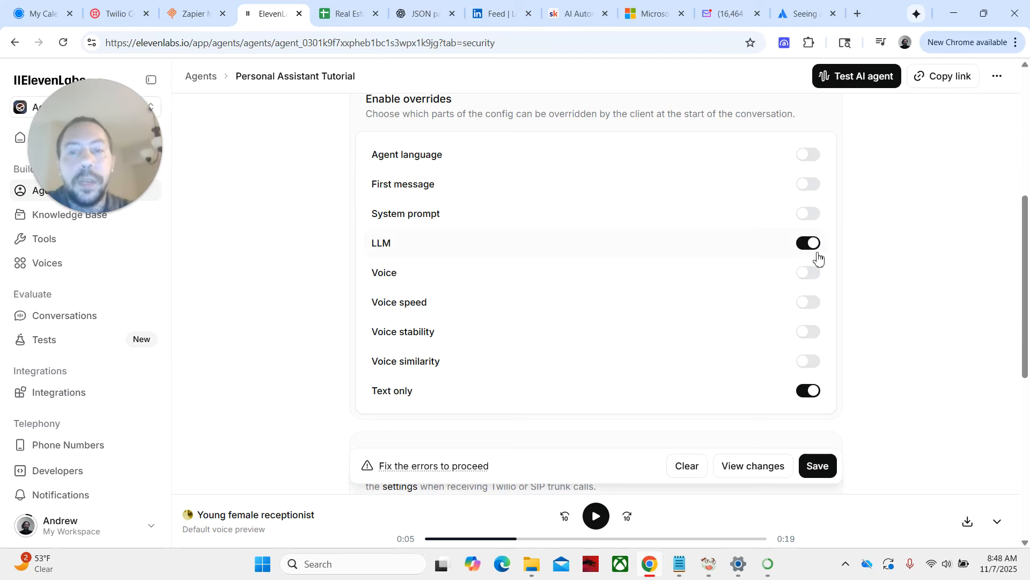
left_click(807, 246)
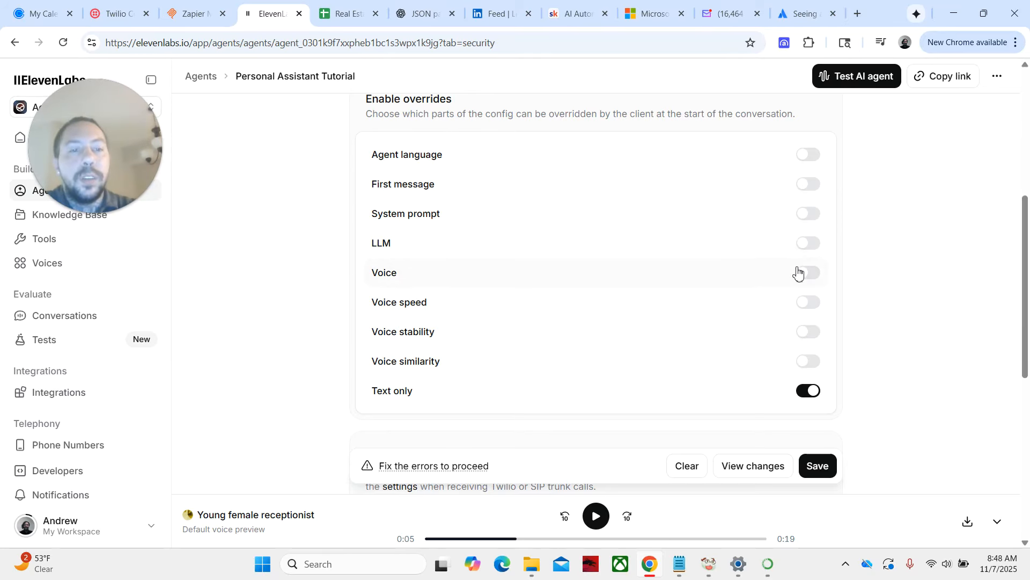
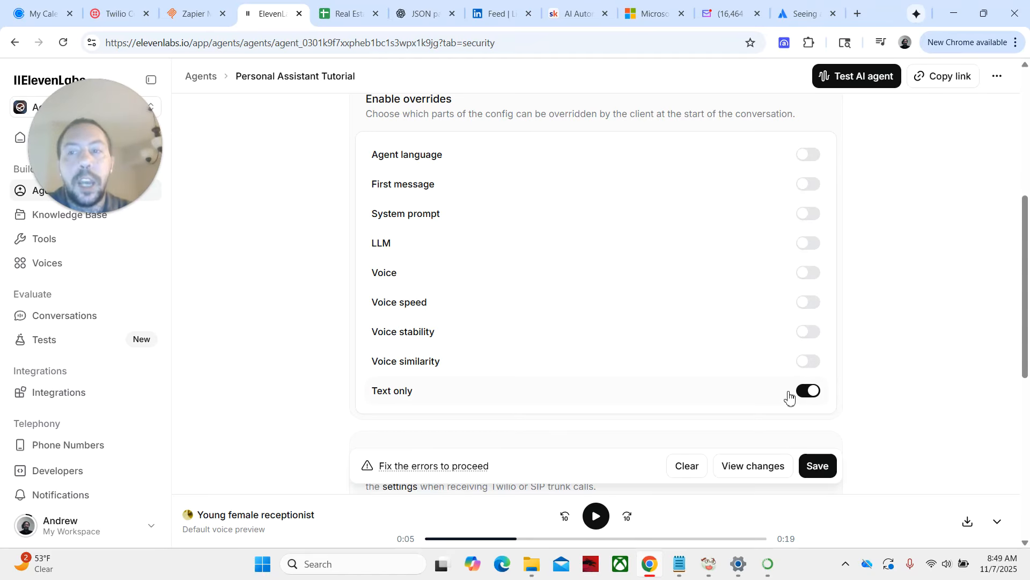
Step: Review the initiation client data webhook, post-call webhook, bursting, Concurrent Calls Limit and Daily Calls Limit settings
scroll(866, 382, "down", 5)
scroll(861, 381, "down", 1)
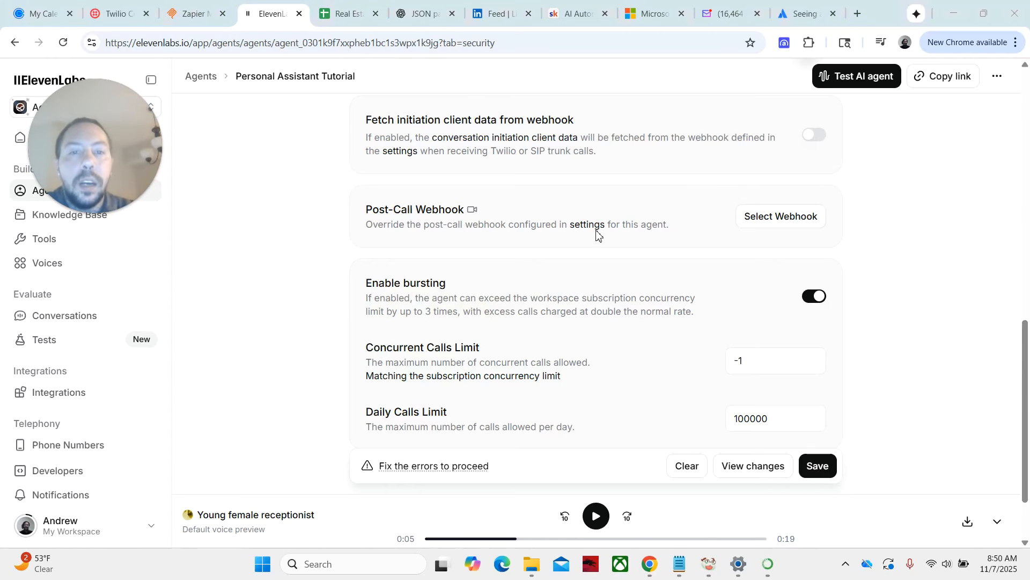
scroll(591, 228, "down", 1)
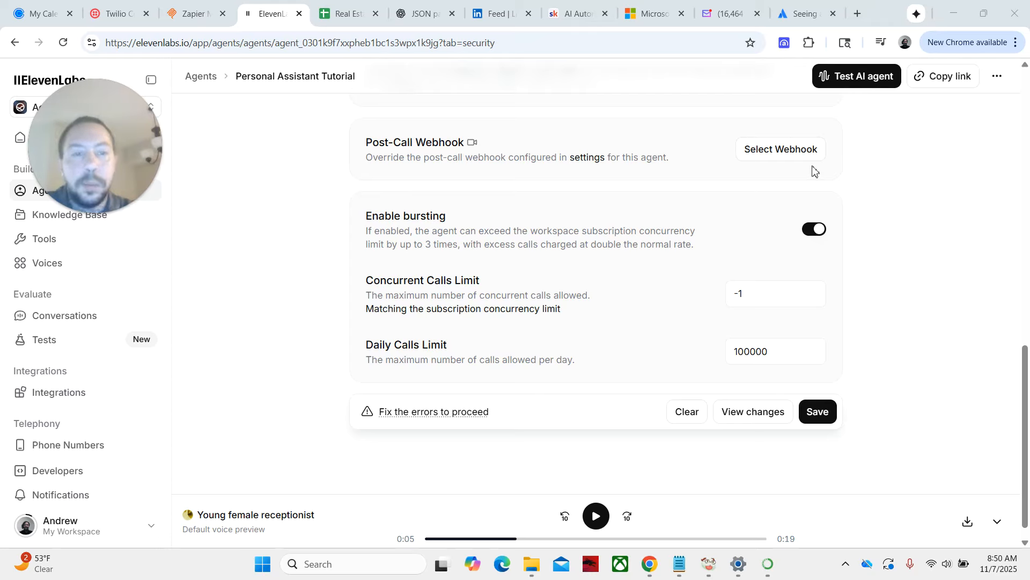
scroll(802, 184, "down", 1)
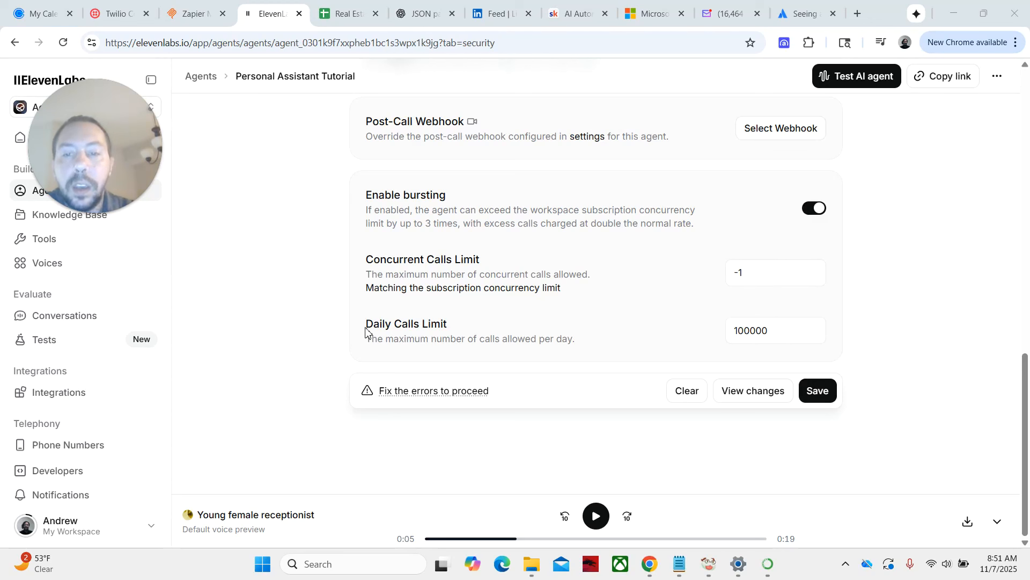
left_click_drag(366, 327, 461, 331)
left_click(517, 333)
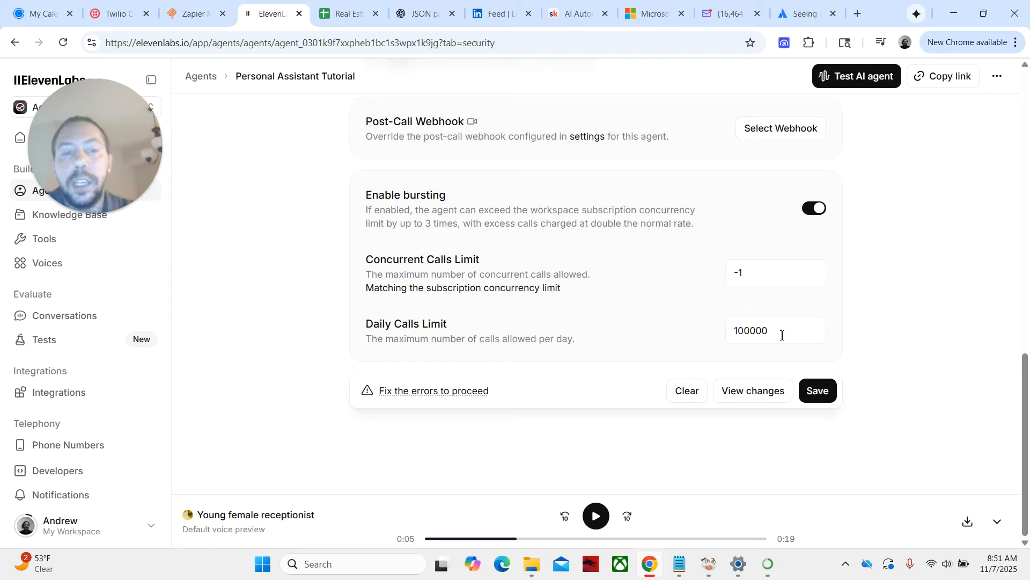
left_click(751, 331)
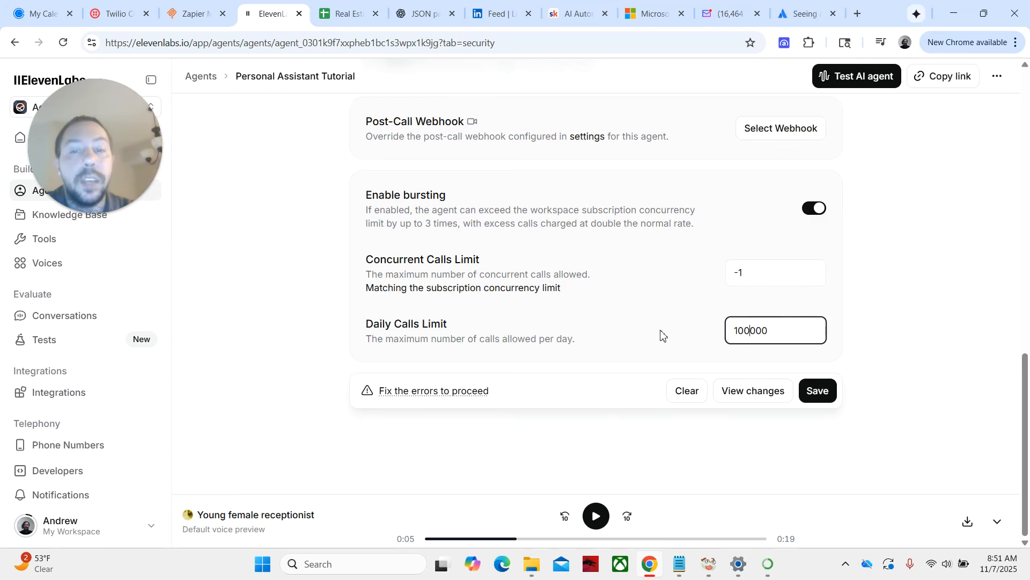
scroll(653, 351, "up", 4)
scroll(653, 352, "up", 6)
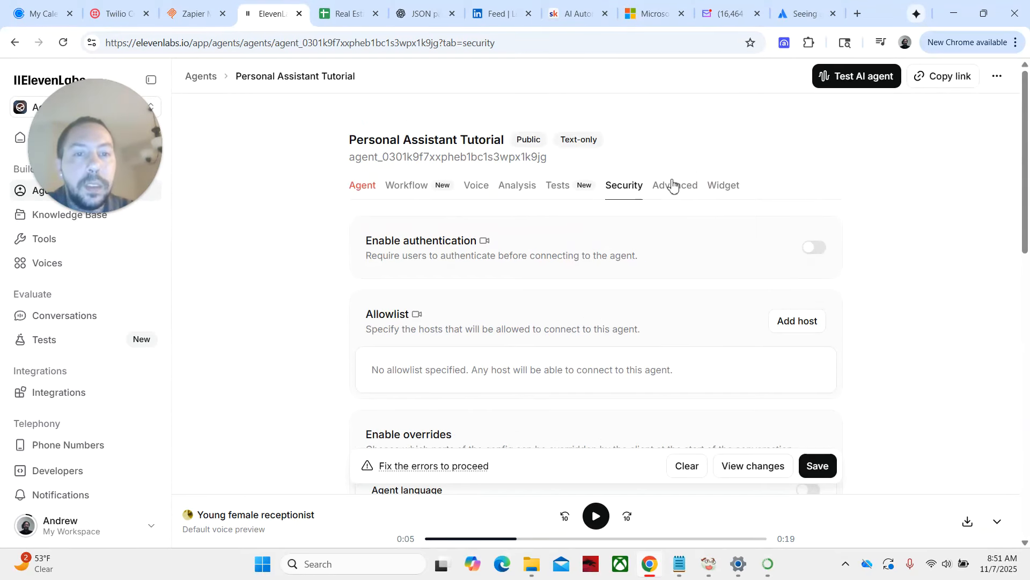
Step: Open the agent's advanced settings and examine the Turn timeout option and its description
left_click(673, 185)
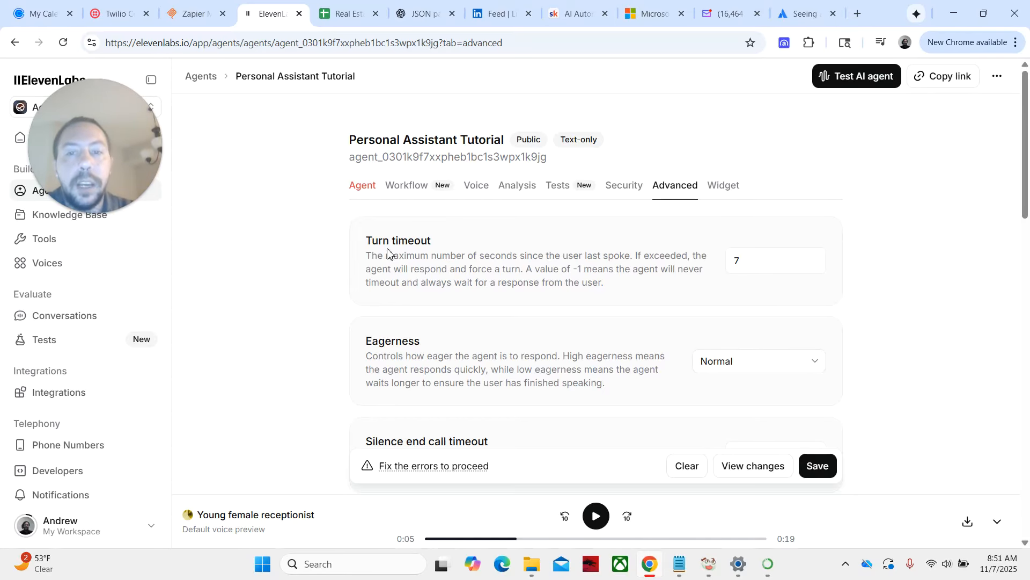
left_click_drag(394, 241, 449, 245)
left_click(595, 310)
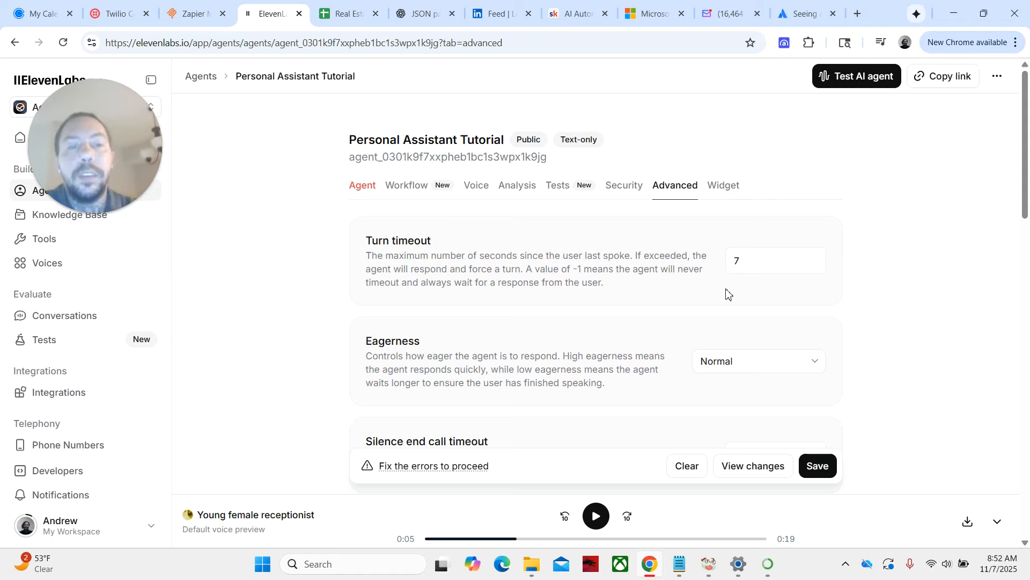
left_click_drag(572, 267, 582, 268)
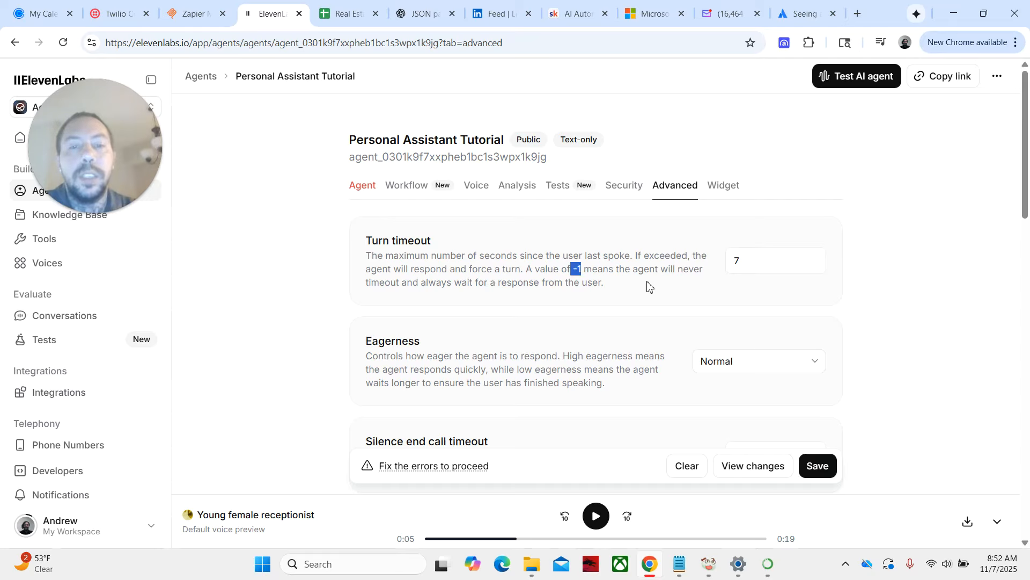
left_click(649, 288)
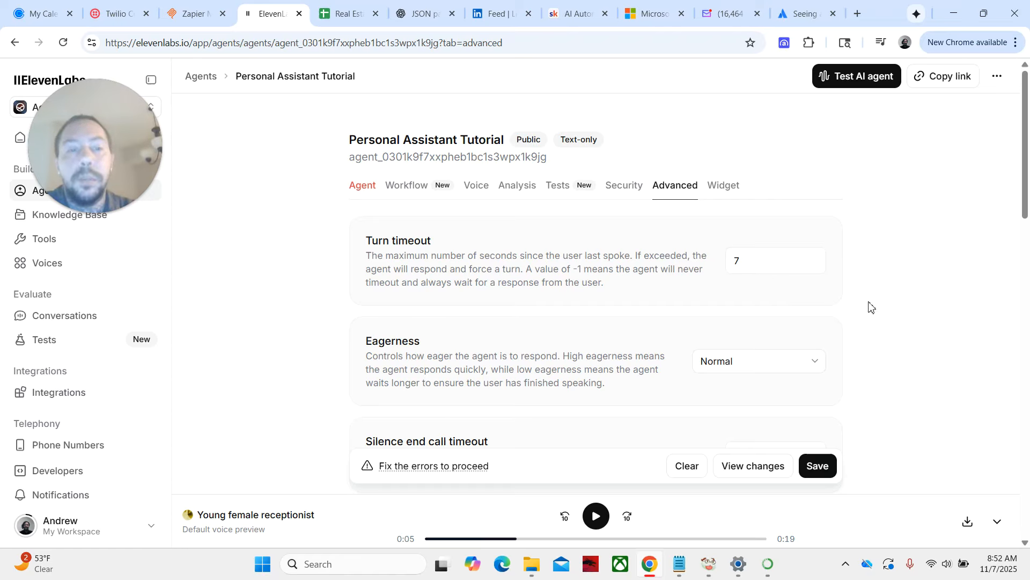
Step: Compare the available Eagerness options for the agent and keep Normal selected
scroll(869, 303, "down", 3)
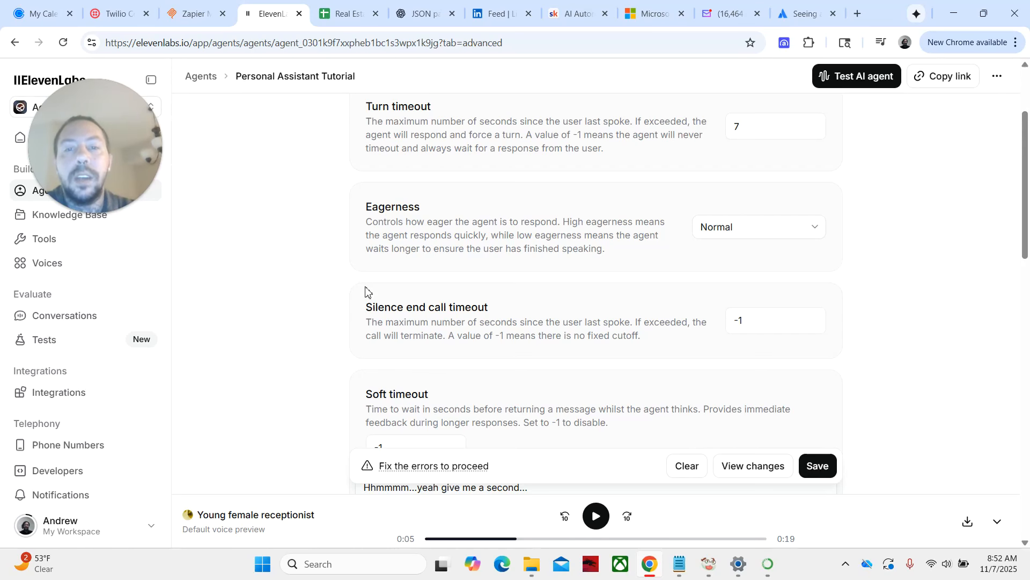
left_click(788, 229)
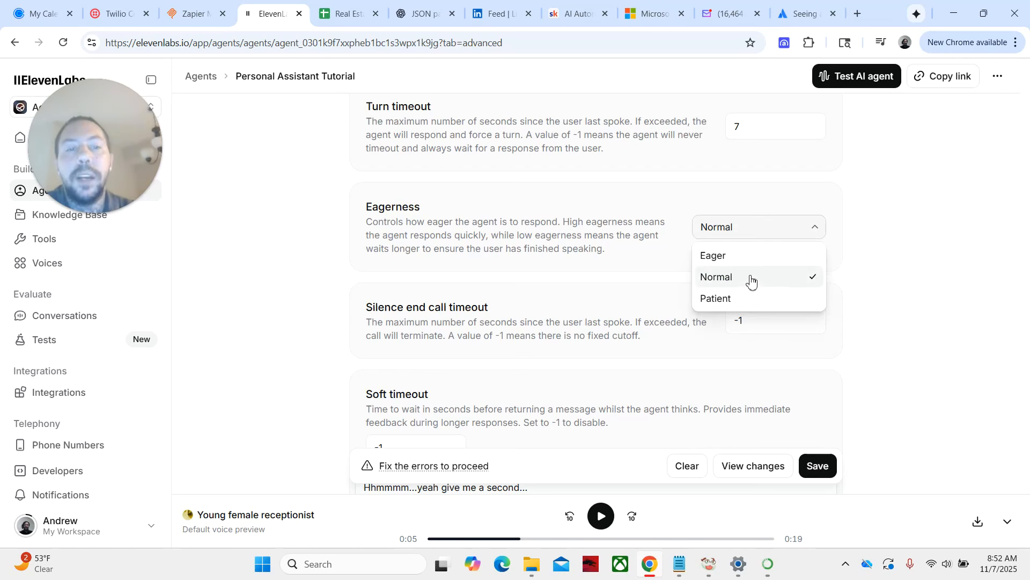
left_click(751, 280)
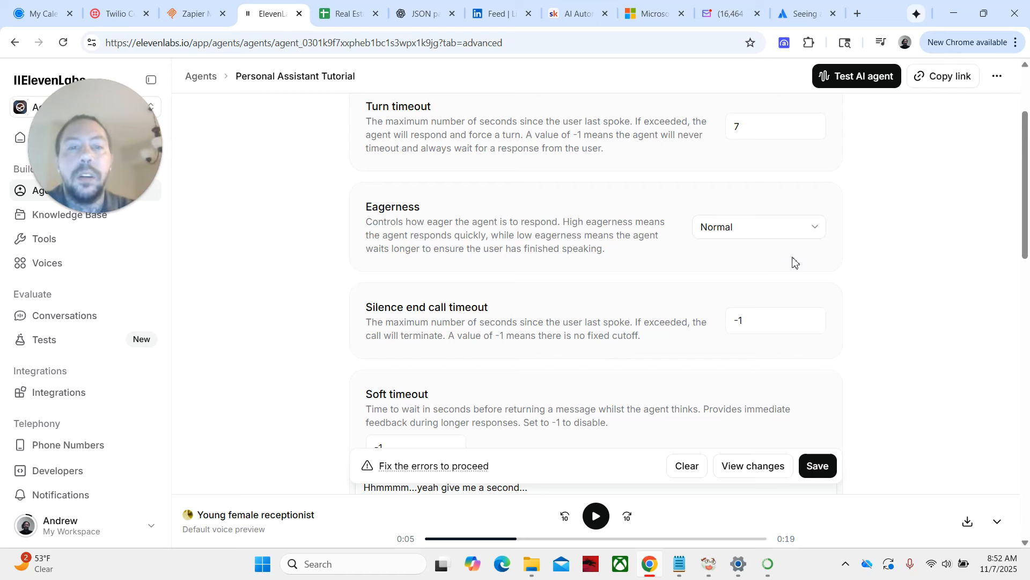
left_click(778, 229)
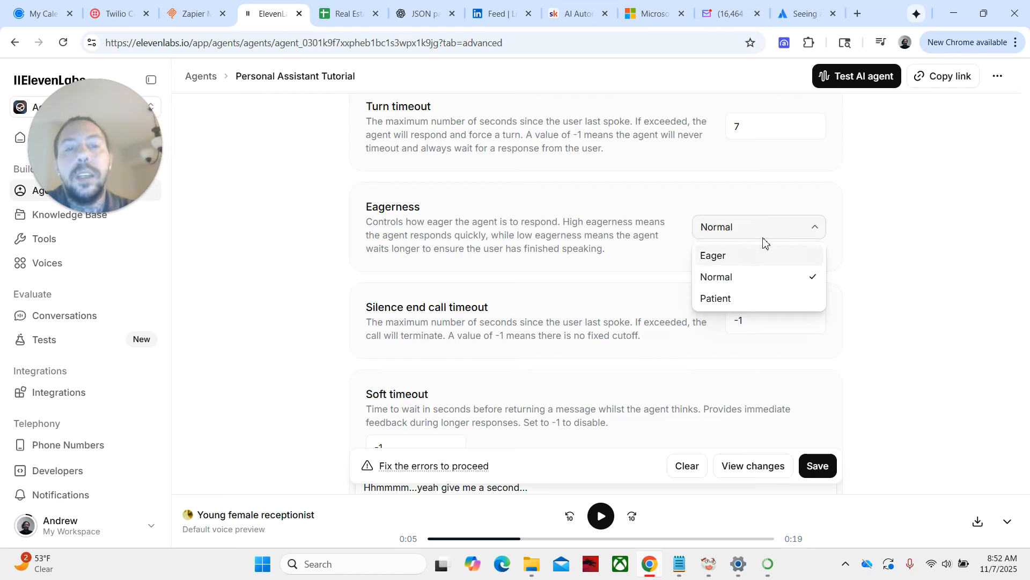
left_click(768, 227)
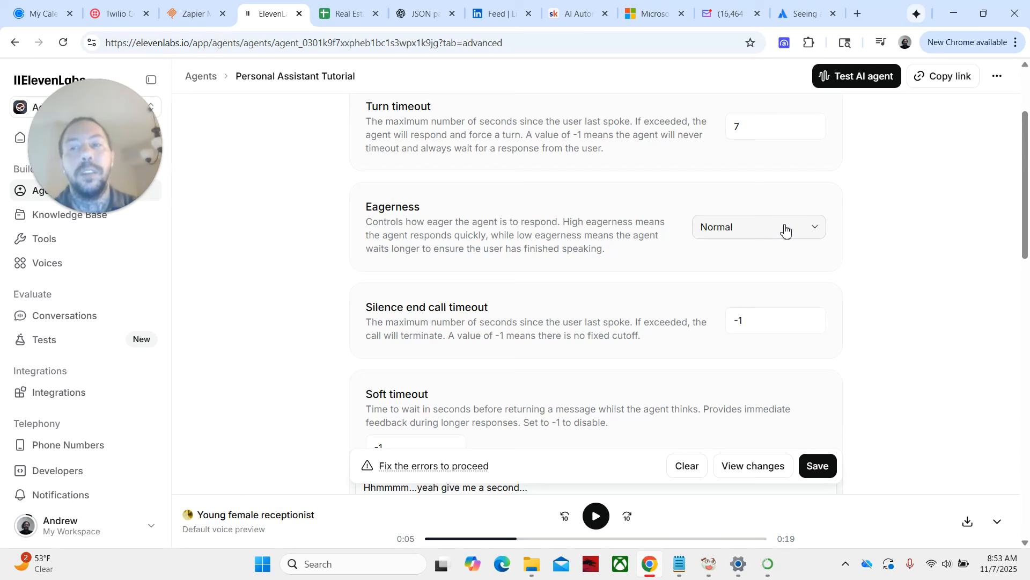
left_click(785, 228)
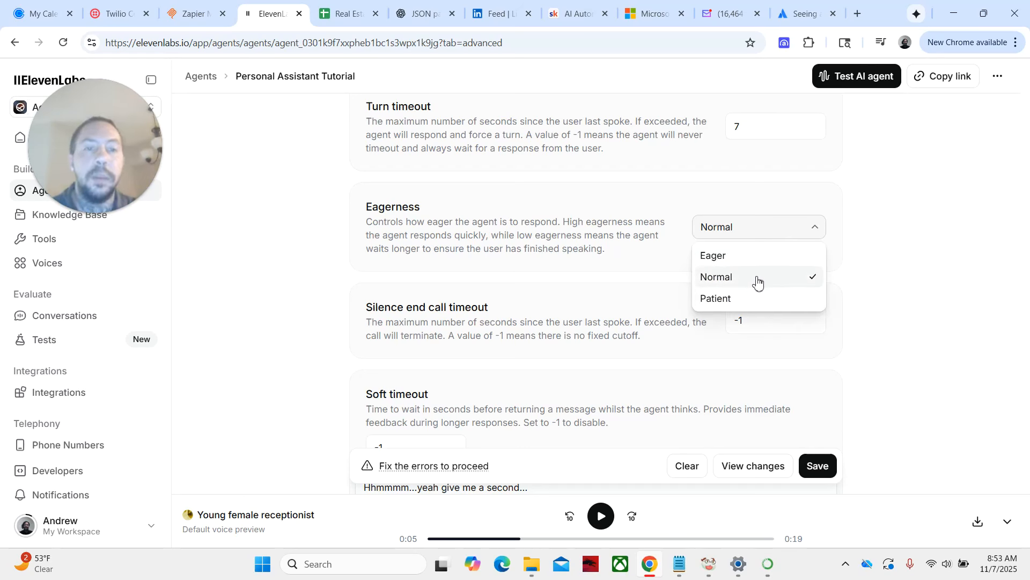
left_click(758, 280)
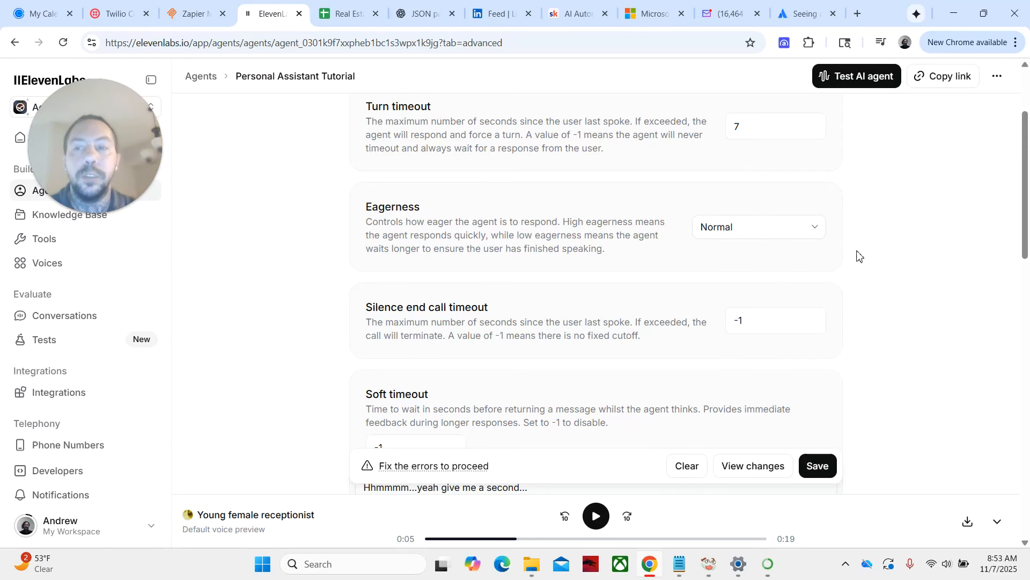
Step: Set the agent's Silence end call timeout to 10 seconds
scroll(877, 268, "down", 1)
scroll(875, 268, "down", 4)
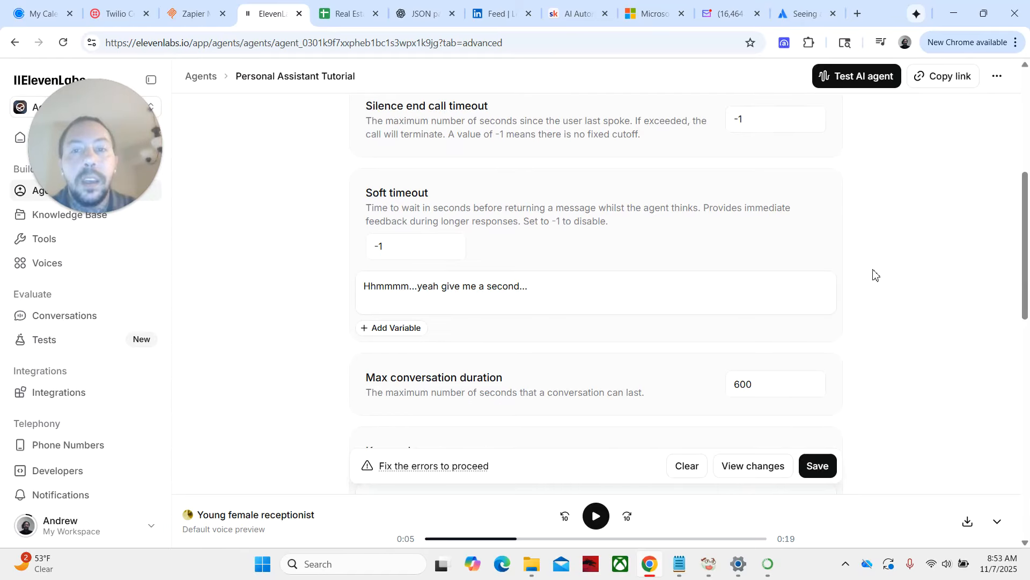
scroll(875, 268, "up", 1)
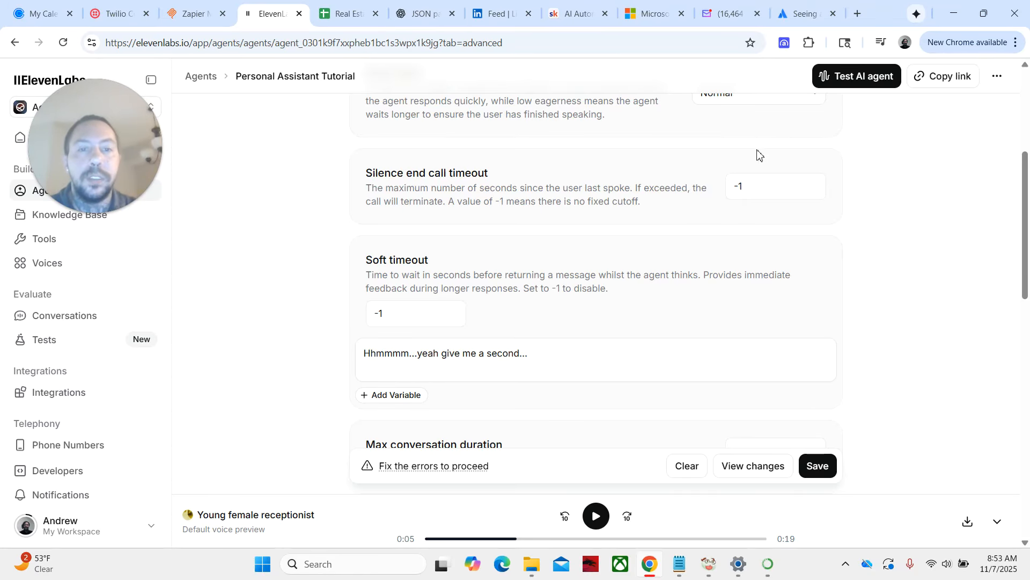
double_click(739, 186)
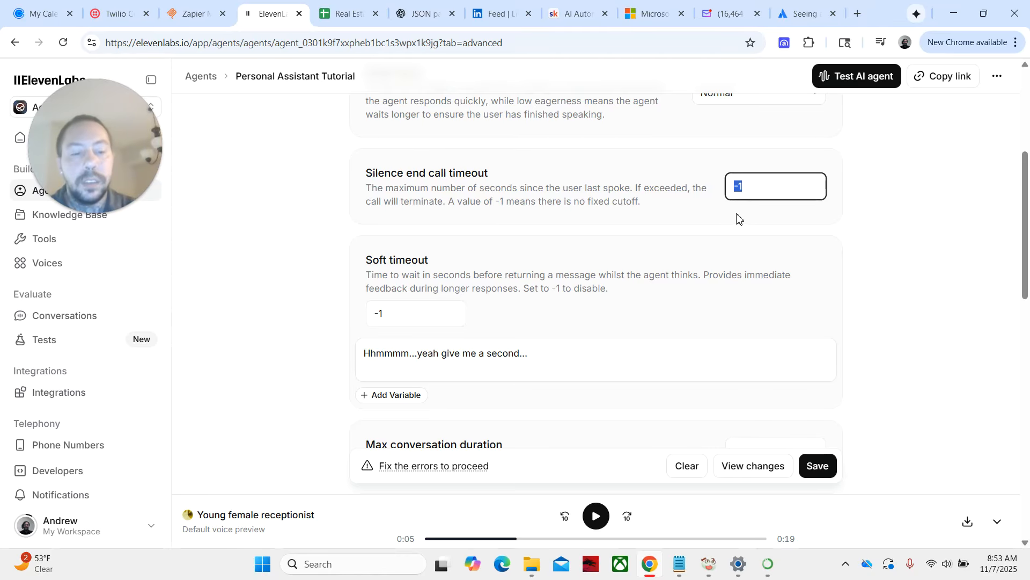
key("BackSpace")
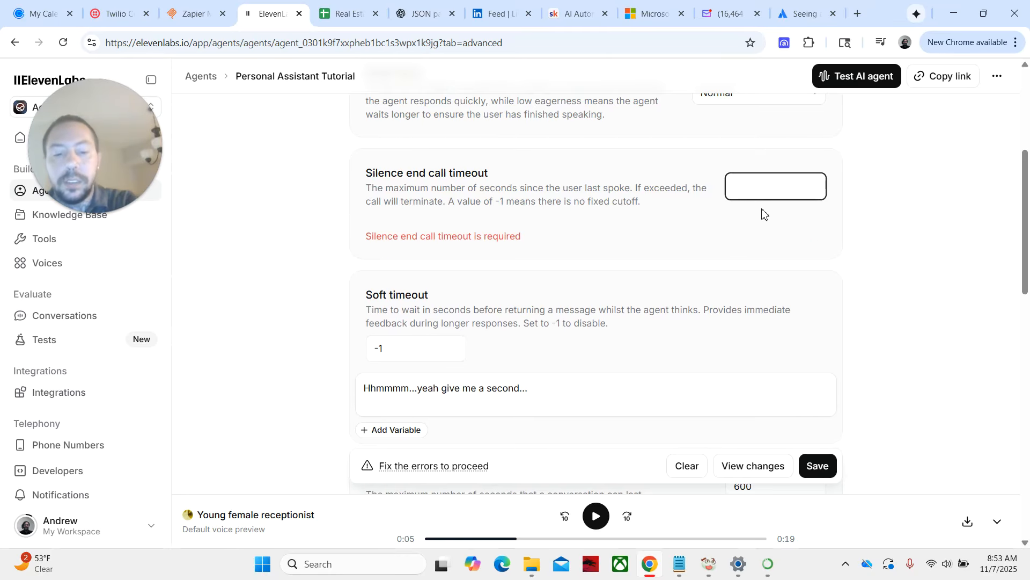
type("10")
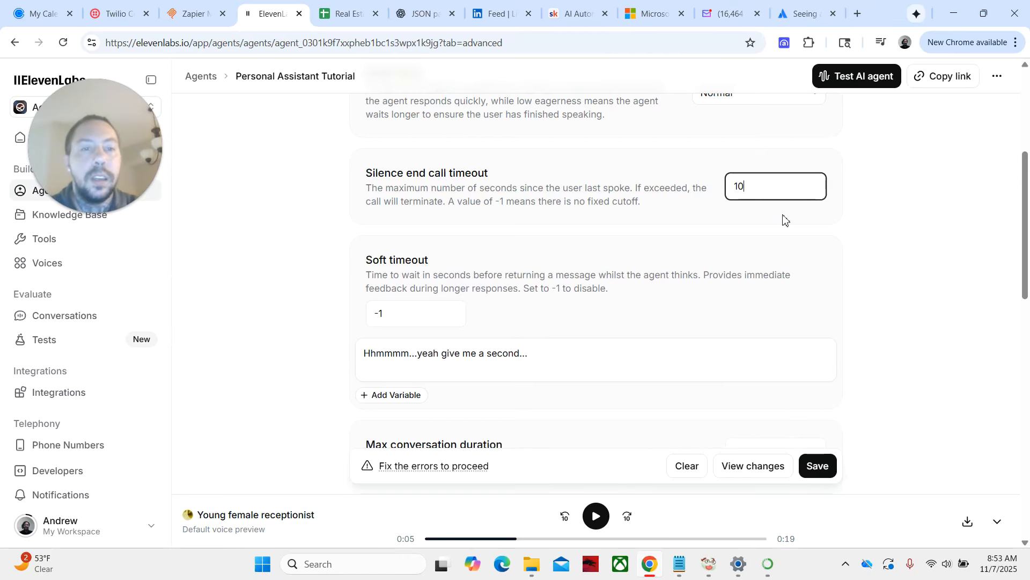
left_click(829, 234)
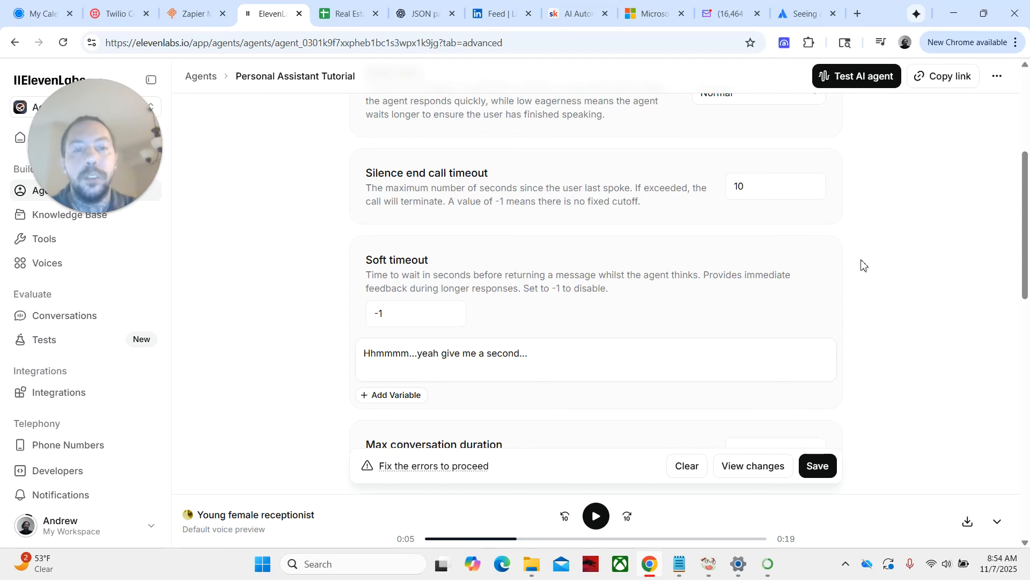
Step: Examine the Soft timeout description and the filler message spoken while the agent thinks
scroll(861, 265, "down", 2)
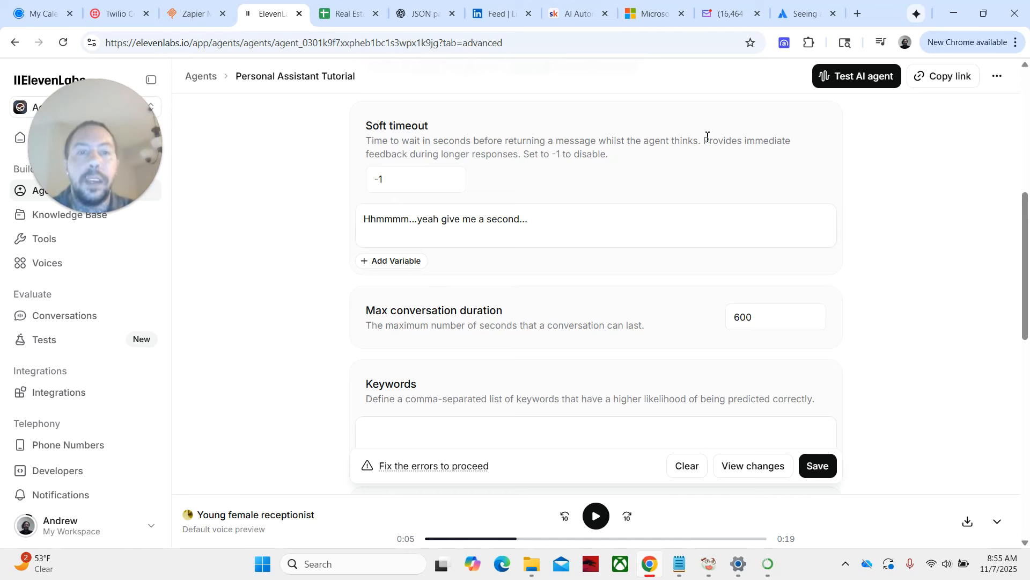
left_click_drag(704, 142, 809, 154)
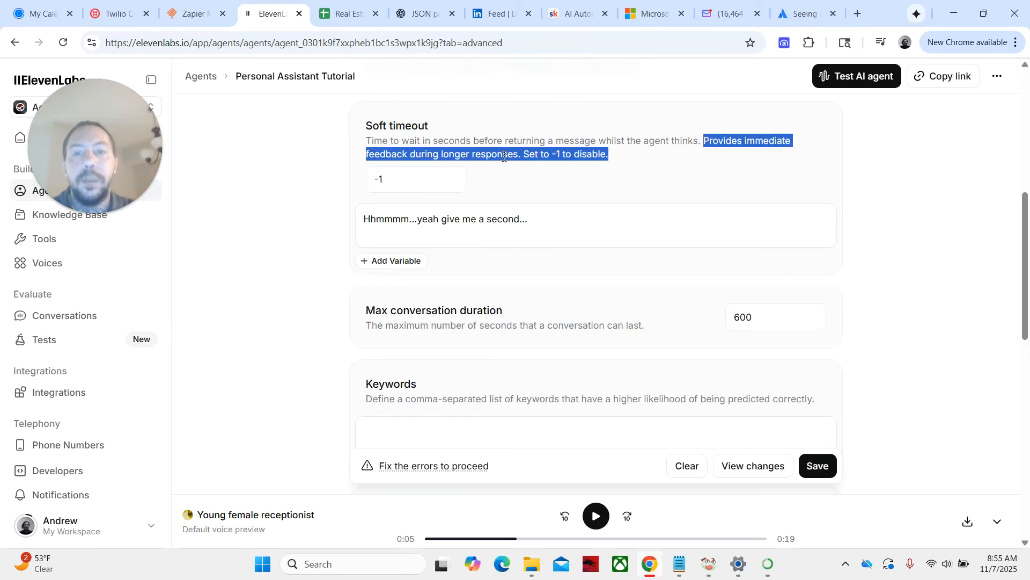
left_click(644, 163)
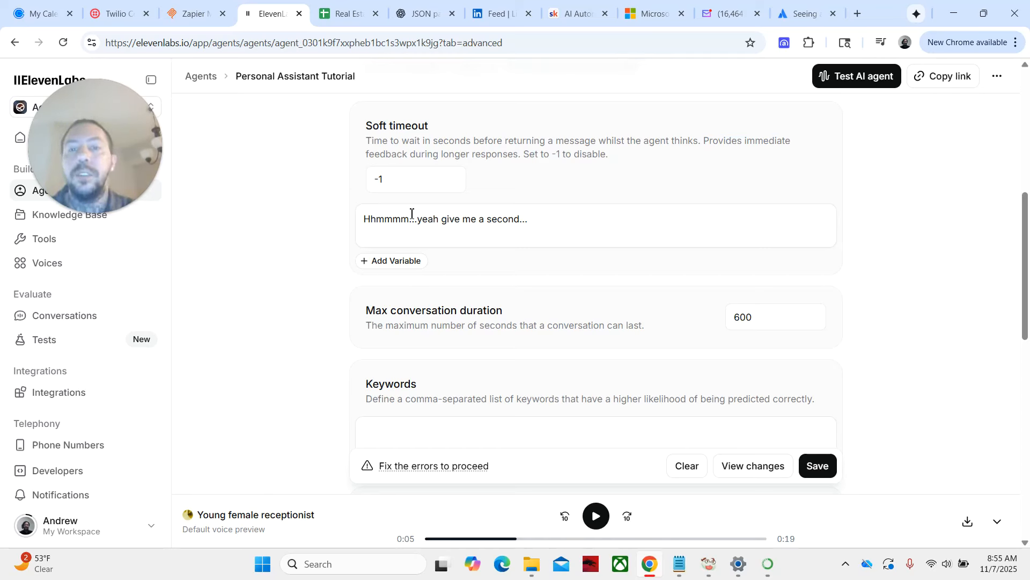
left_click_drag(545, 221, 350, 222)
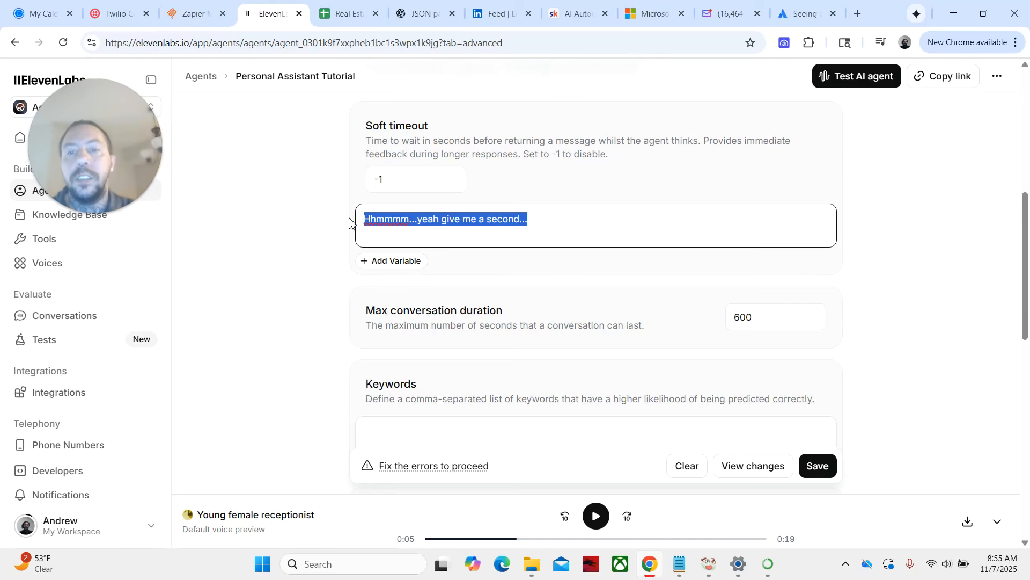
left_click(534, 226)
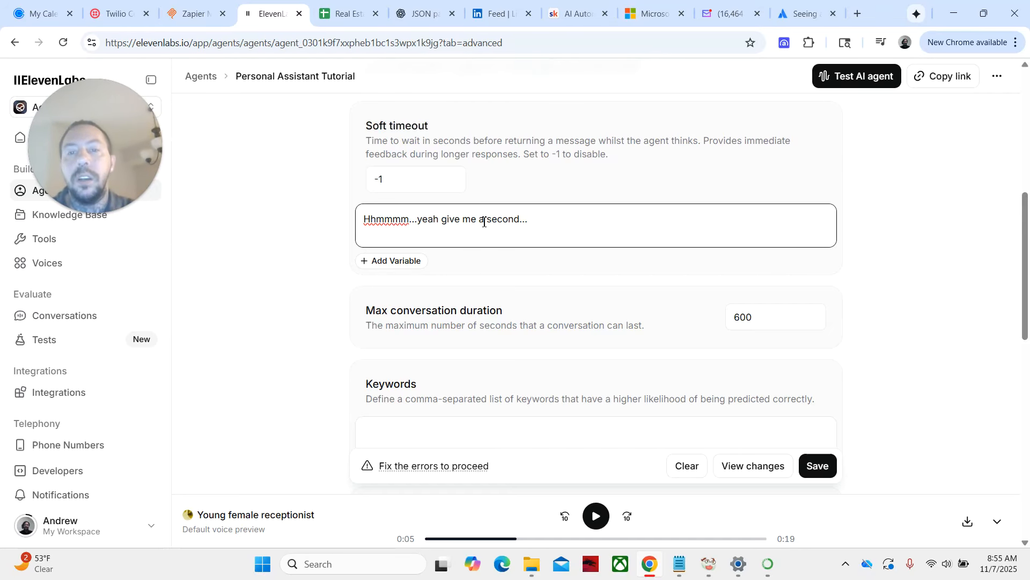
scroll(603, 255, "down", 1)
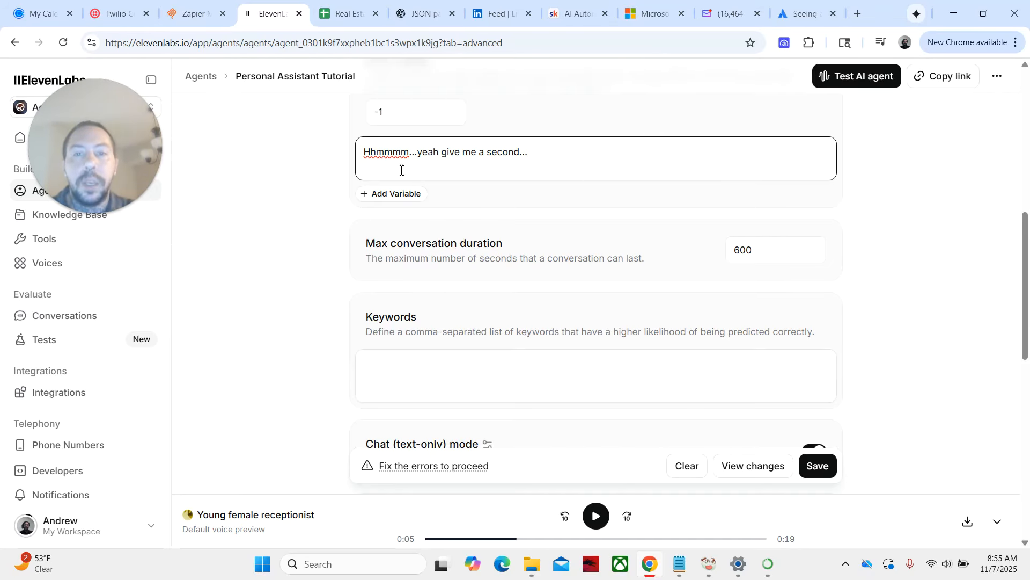
Step: Review the Max conversation duration, Keywords and Chat mode settings, and the available User input audio format options
scroll(593, 194, "down", 1)
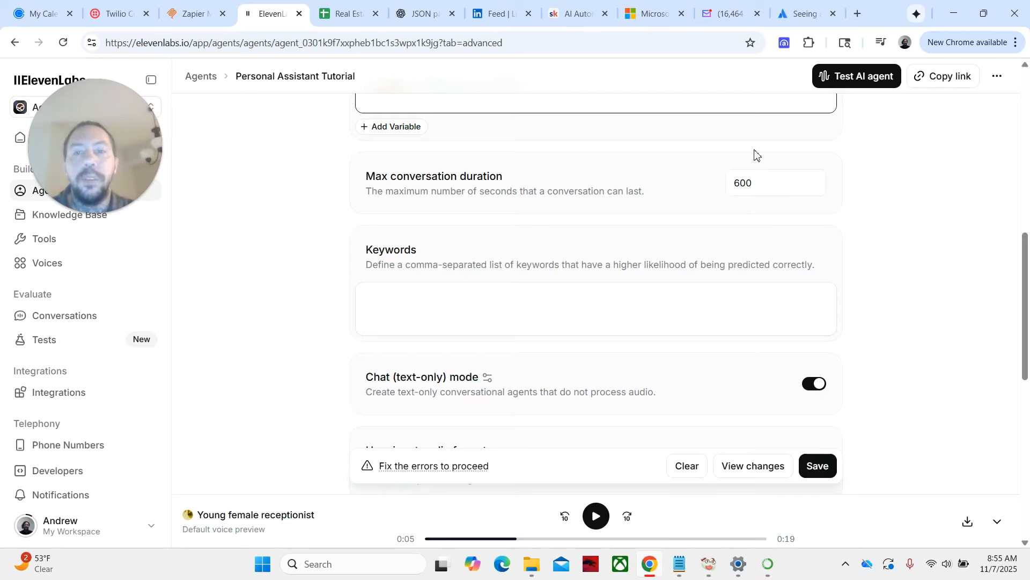
scroll(454, 177, "down", 3)
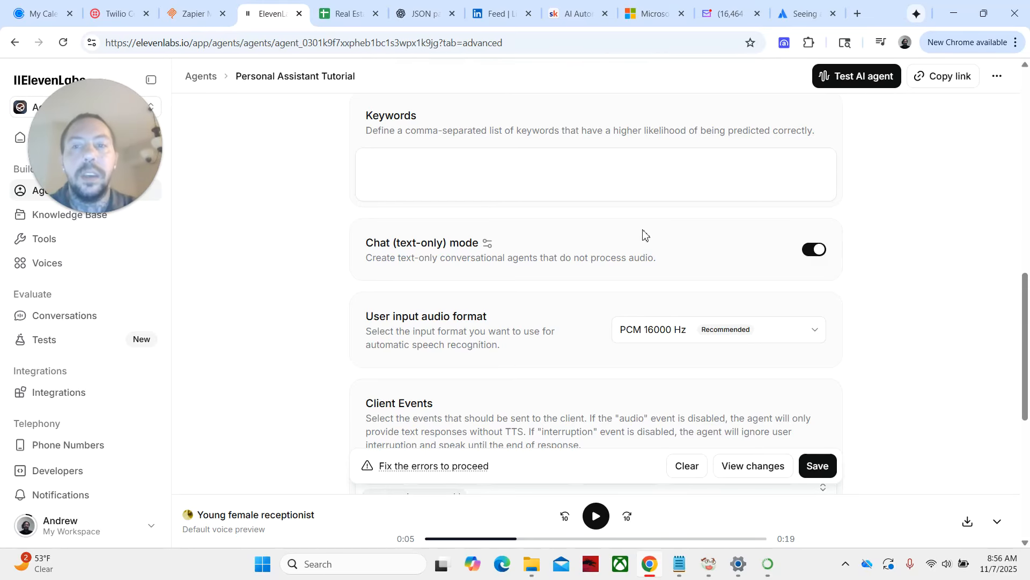
scroll(536, 211, "down", 1)
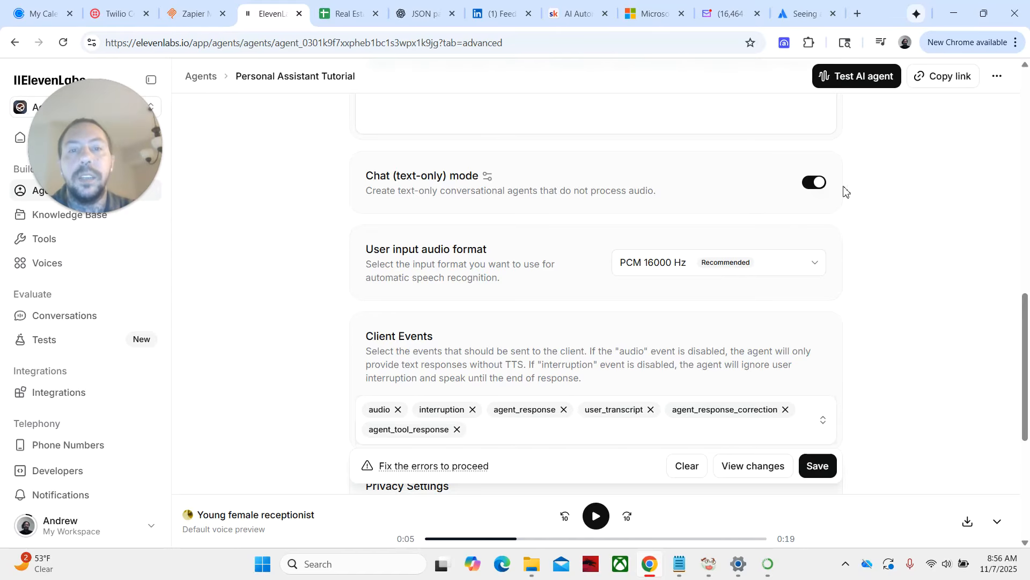
scroll(858, 252, "down", 2)
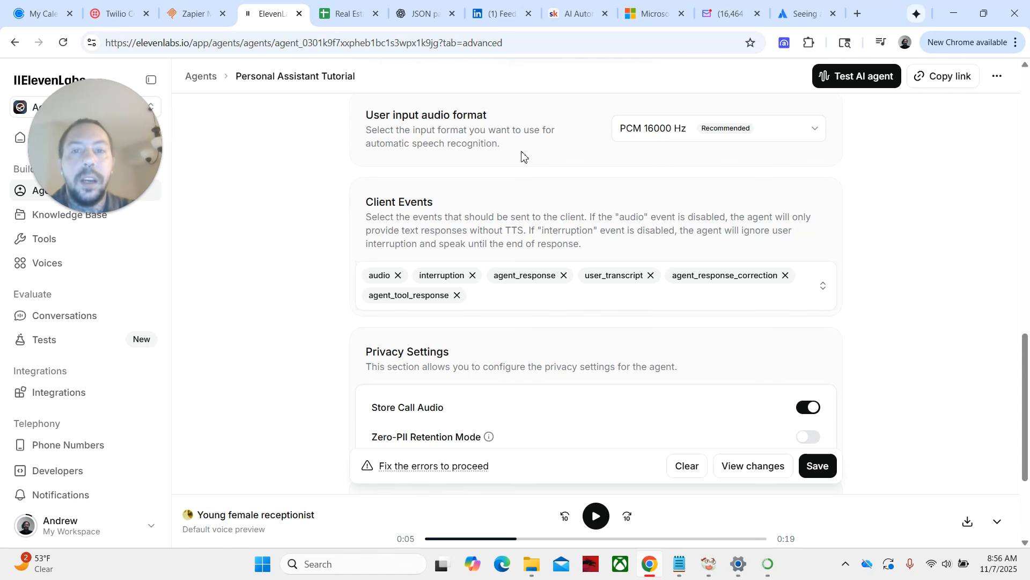
left_click(738, 137)
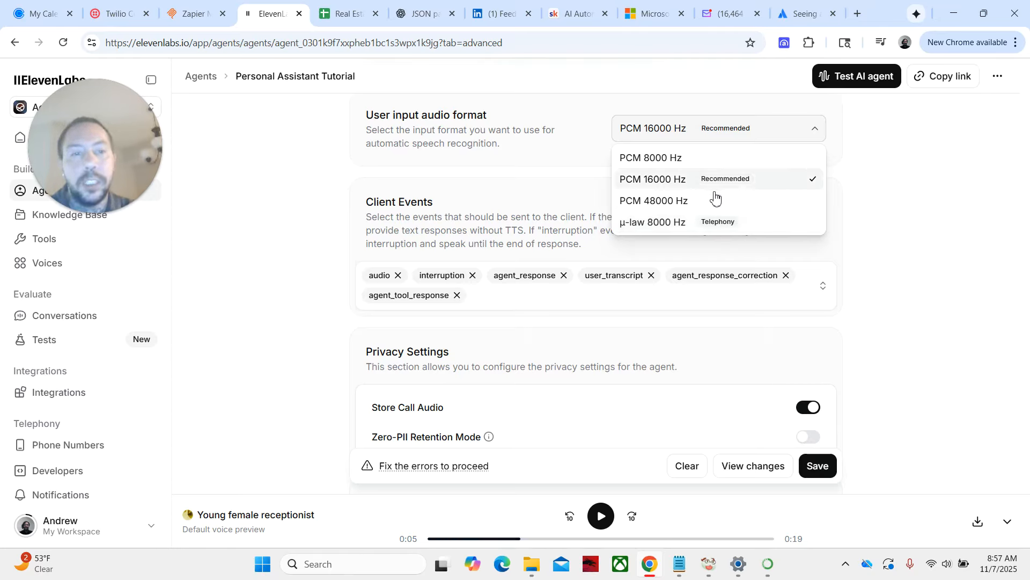
left_click(910, 217)
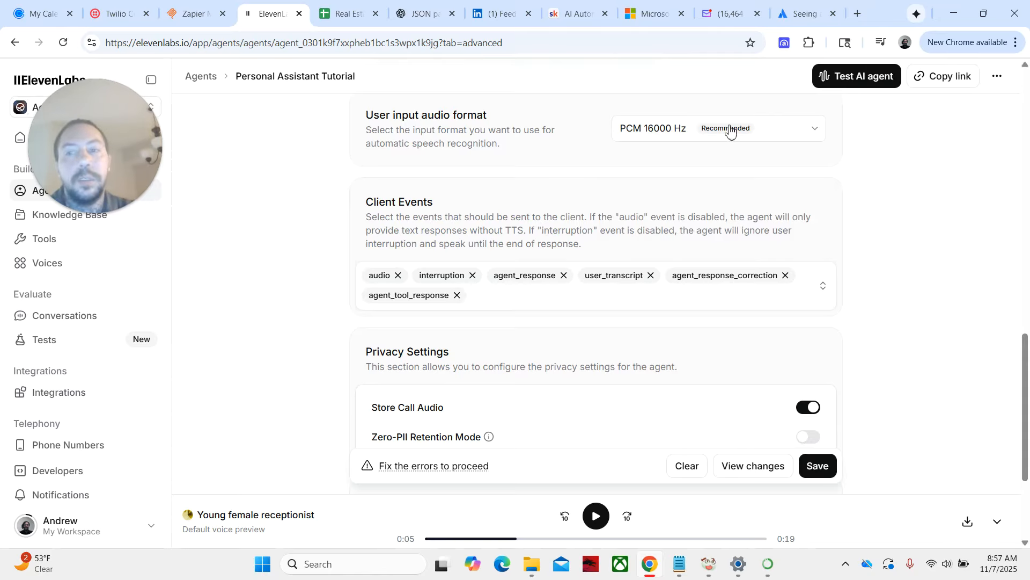
Step: Review the Client Events and Privacy Settings, including the explanation of Zero-PII Retention Mode
scroll(888, 280, "down", 2)
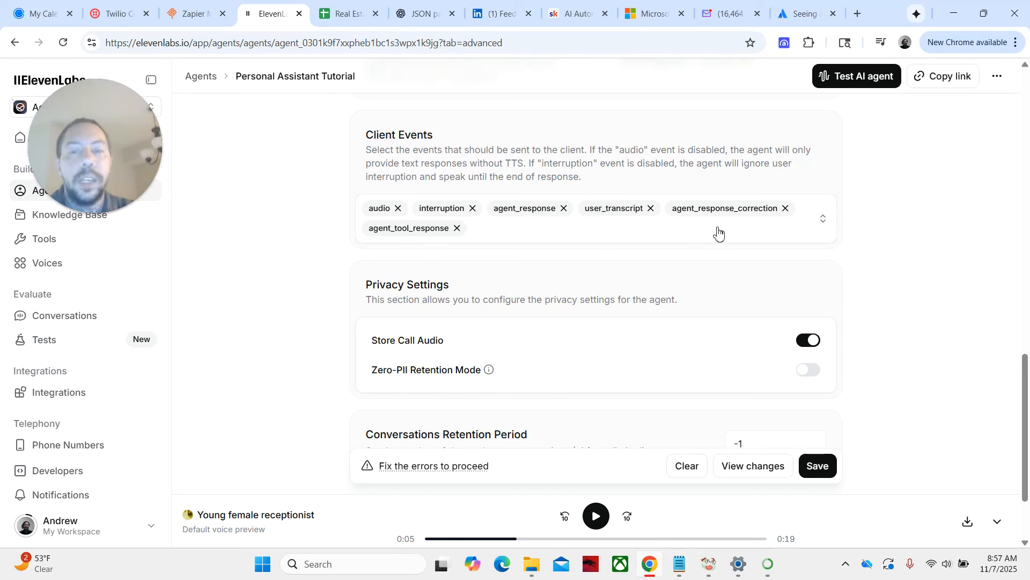
scroll(905, 292, "down", 2)
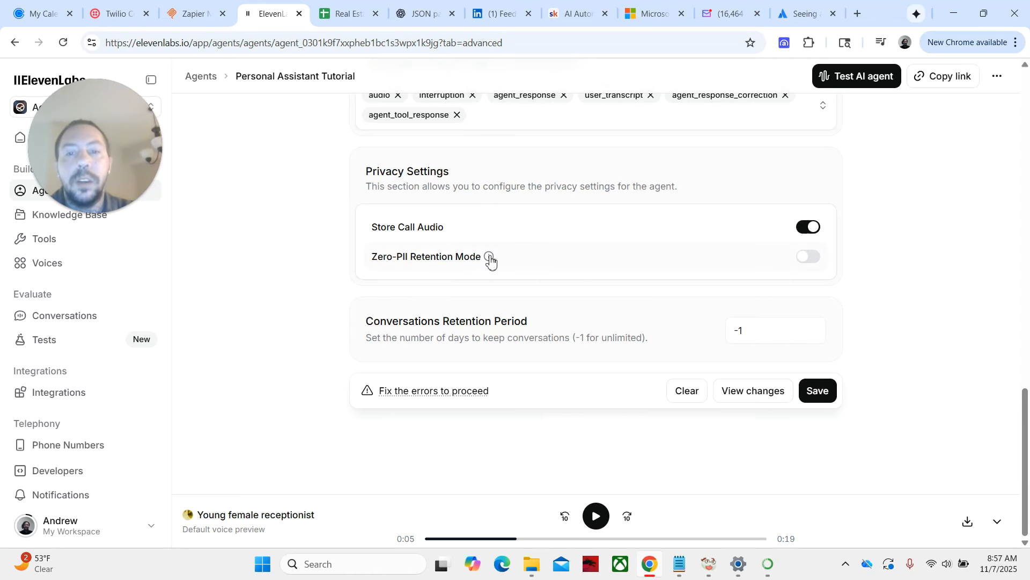
mouse_move(489, 260)
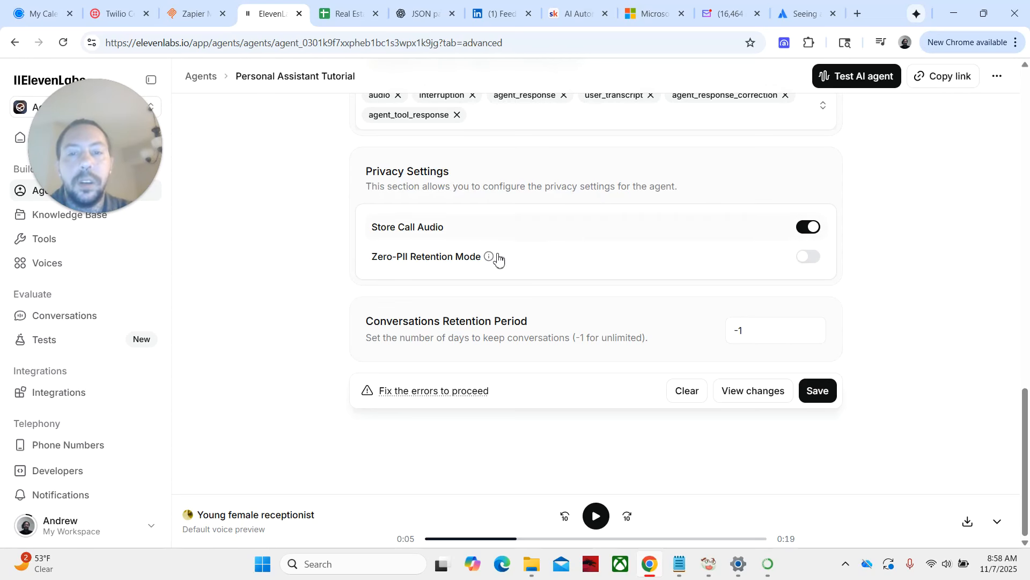
mouse_move(490, 261)
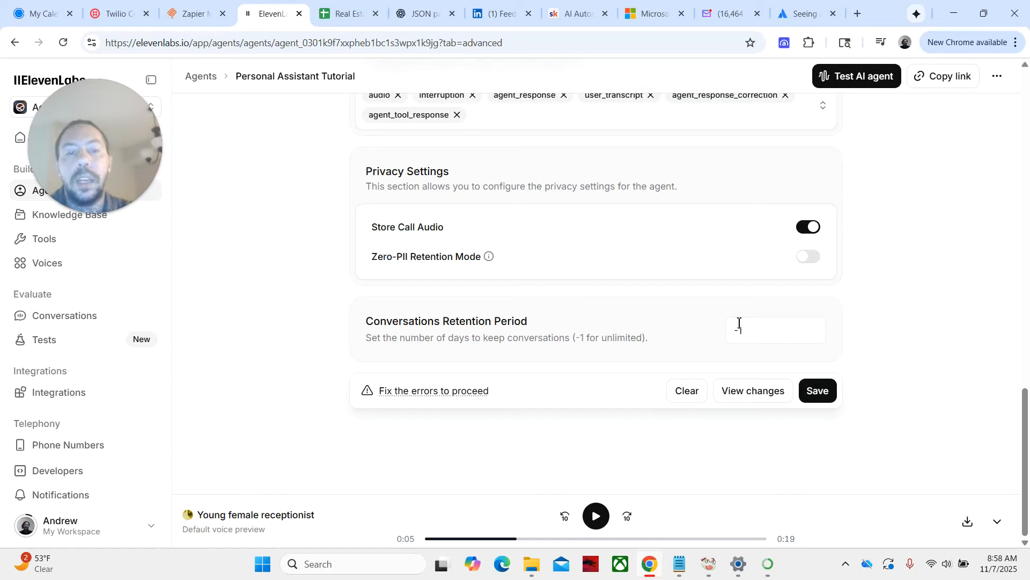
Step: Try a 30-day Conversations Retention Period with transcript and audio deletion enabled, and restore the period to -1
left_click(760, 334)
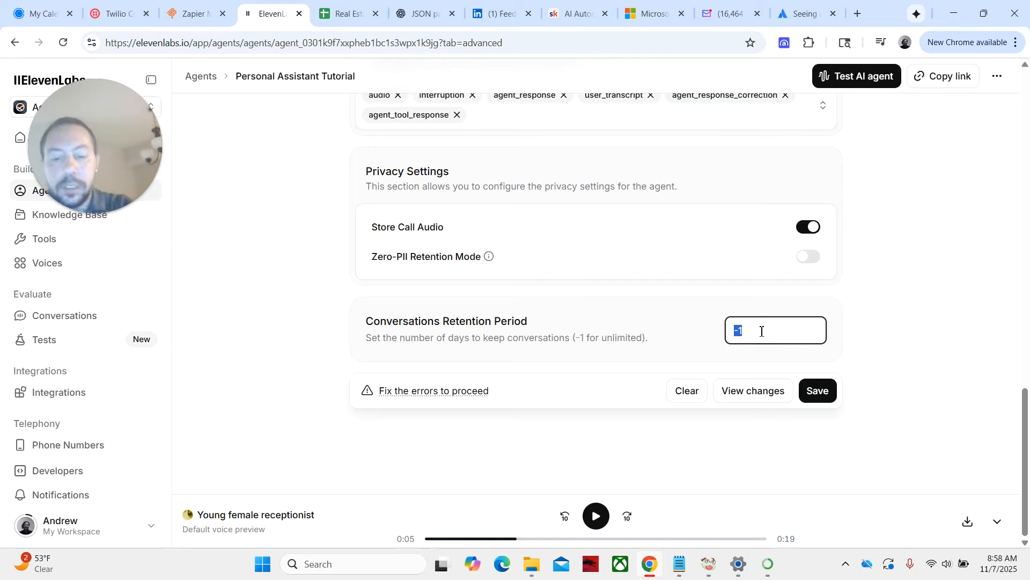
type("30")
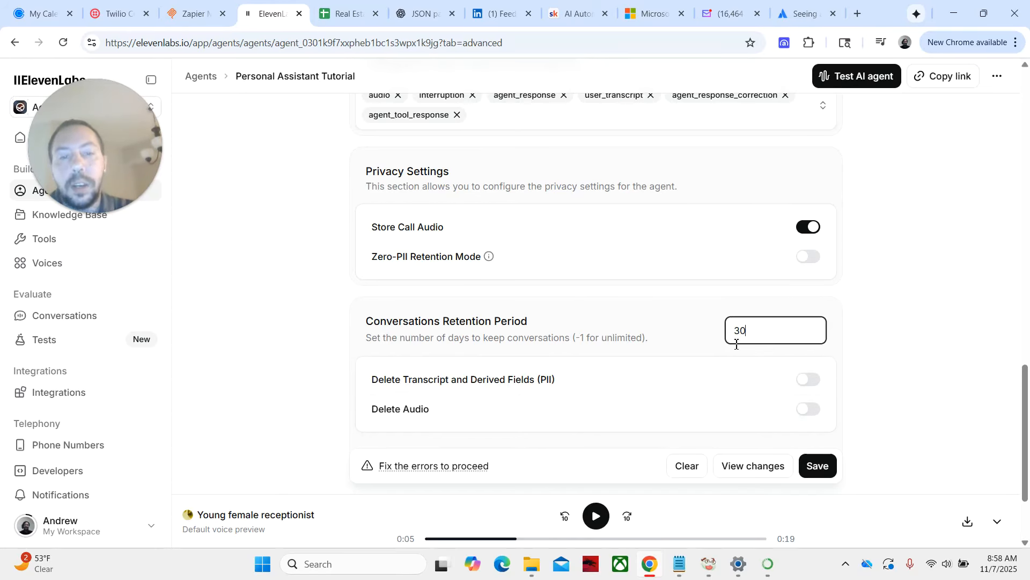
left_click(816, 385)
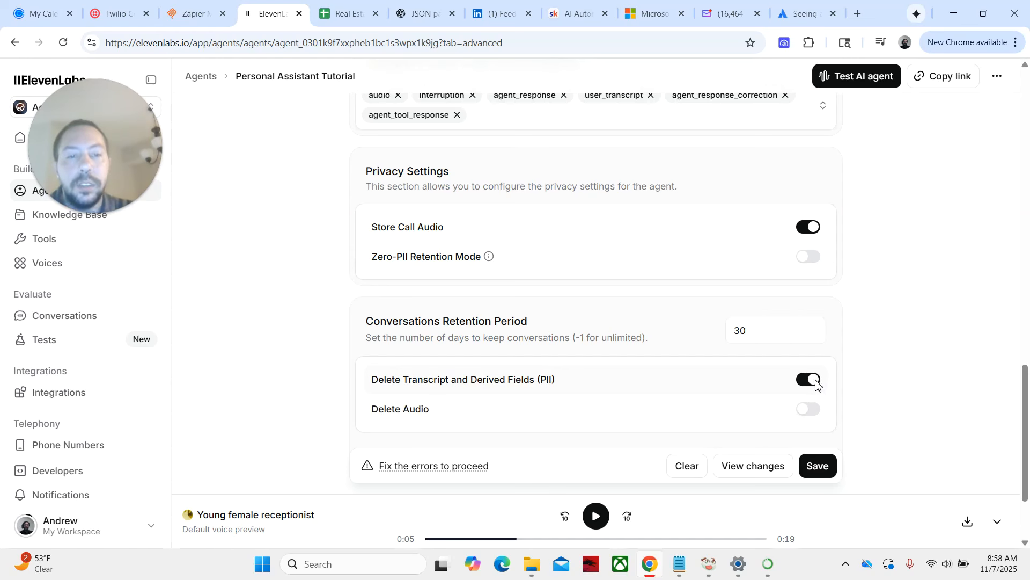
left_click(816, 412)
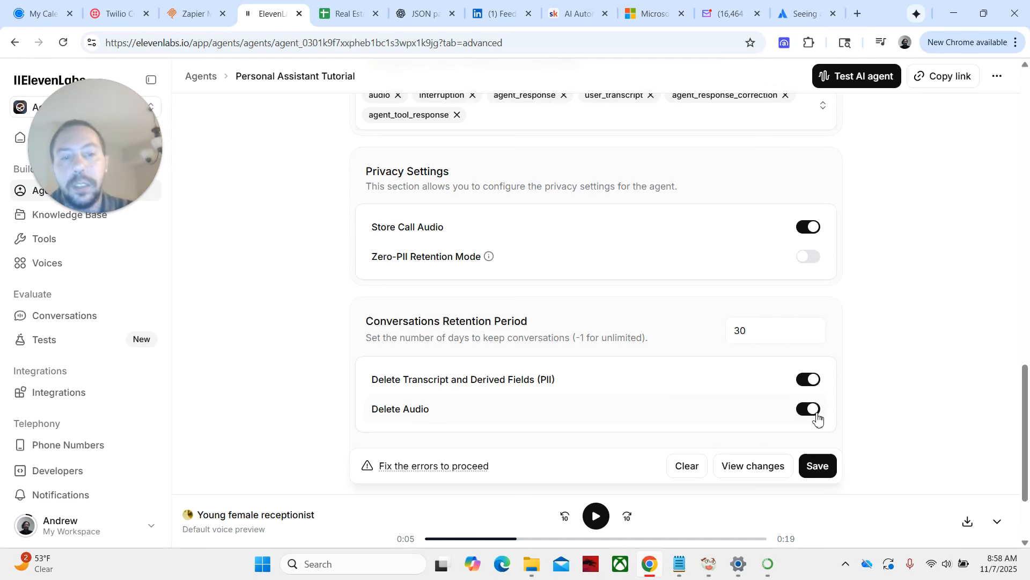
left_click(756, 336)
key("ctrl+a")
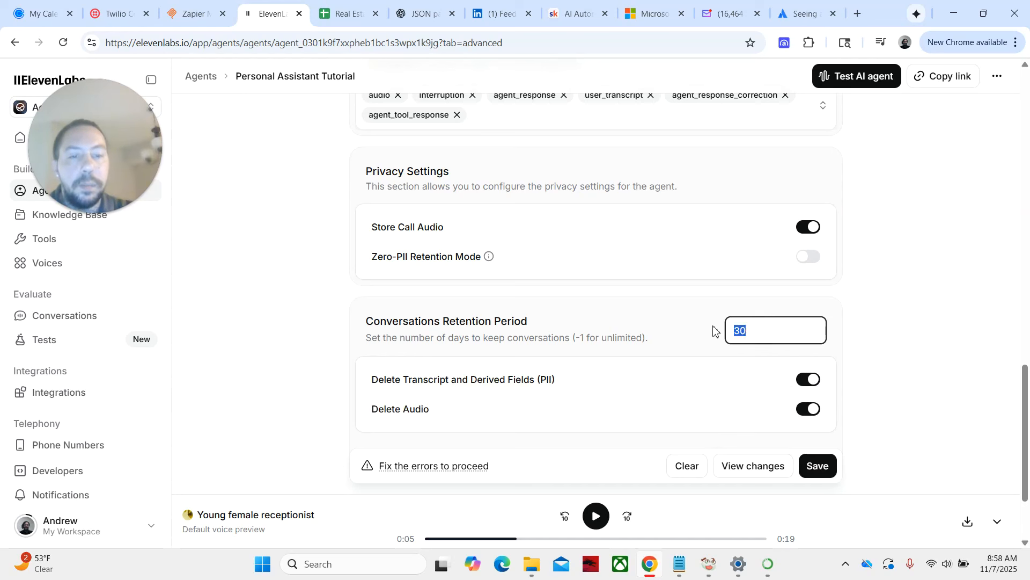
type("-1")
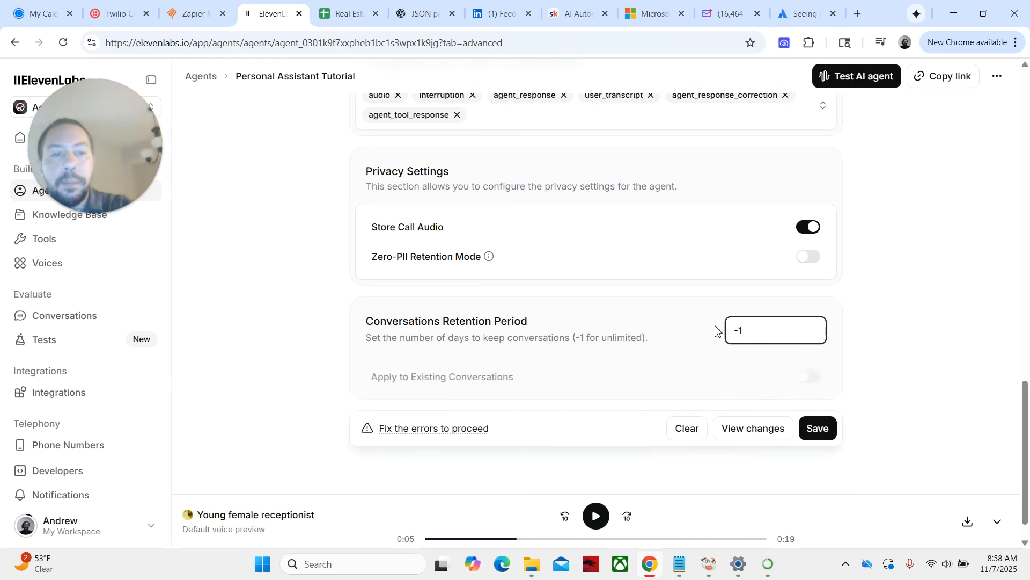
left_click(901, 316)
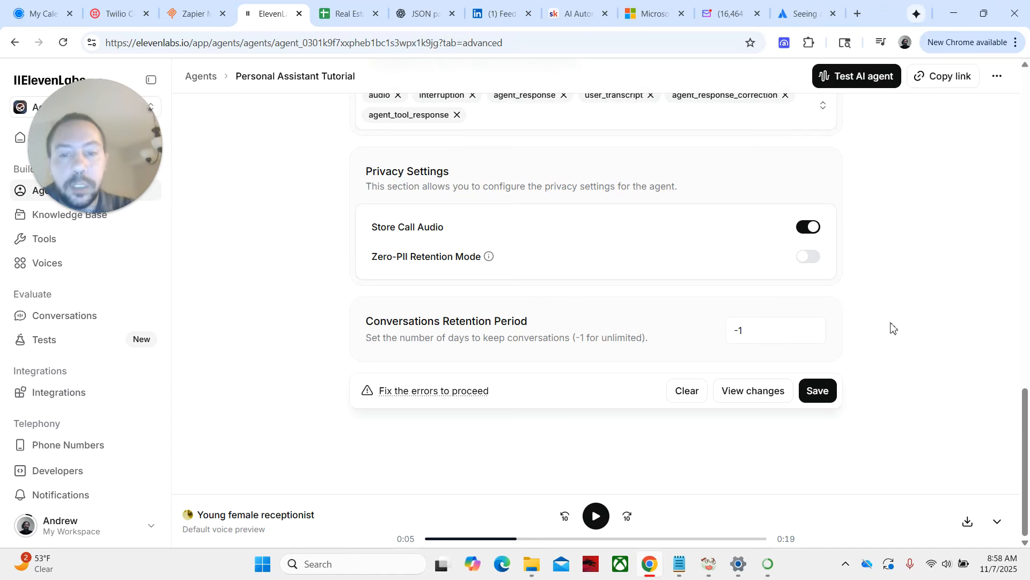
Step: Open the agent's widget settings and review the embed code, Feedback collection and Interface options
scroll(882, 370, "up", 3)
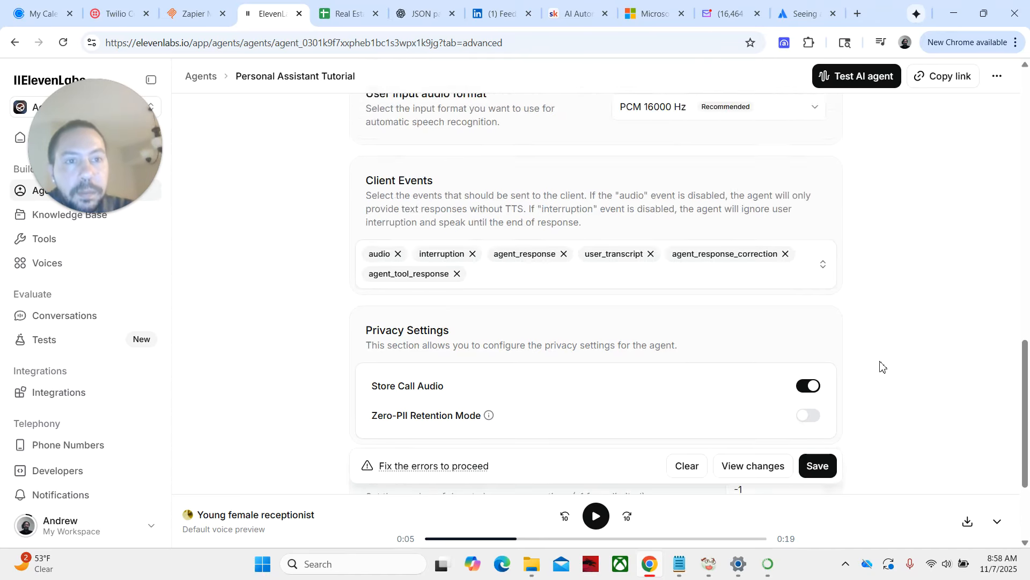
scroll(882, 370, "up", 15)
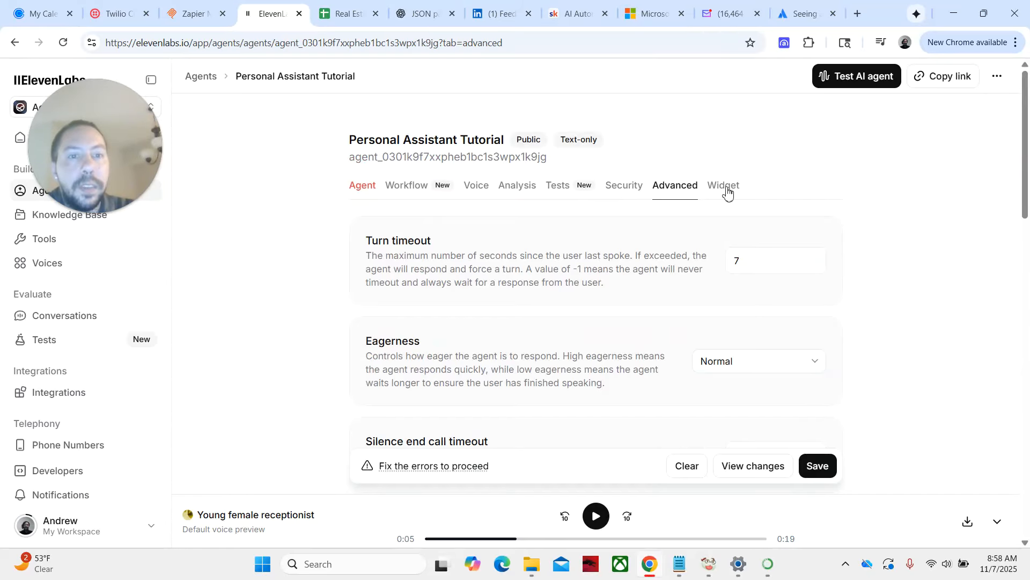
left_click(727, 193)
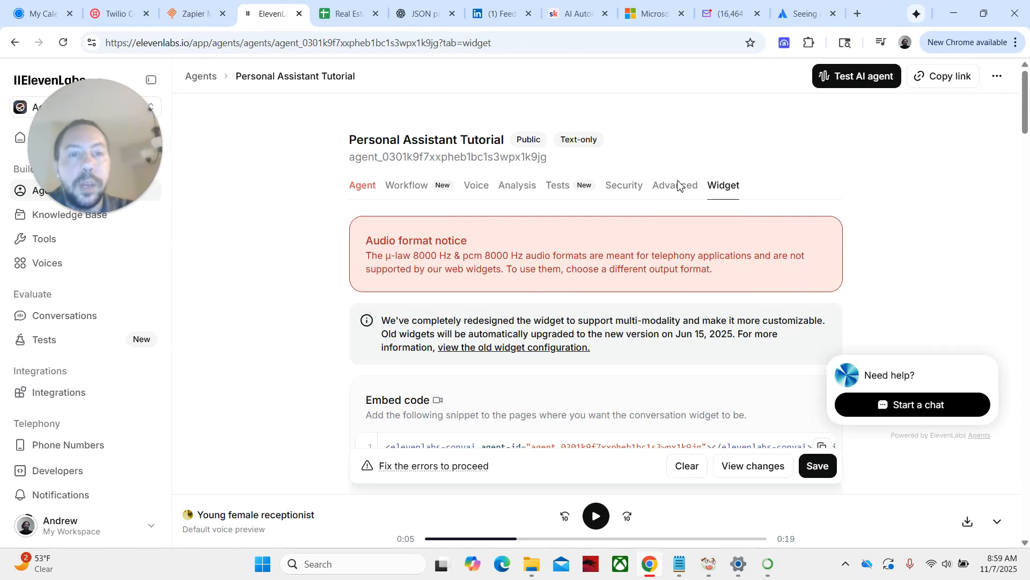
scroll(893, 302, "down", 3)
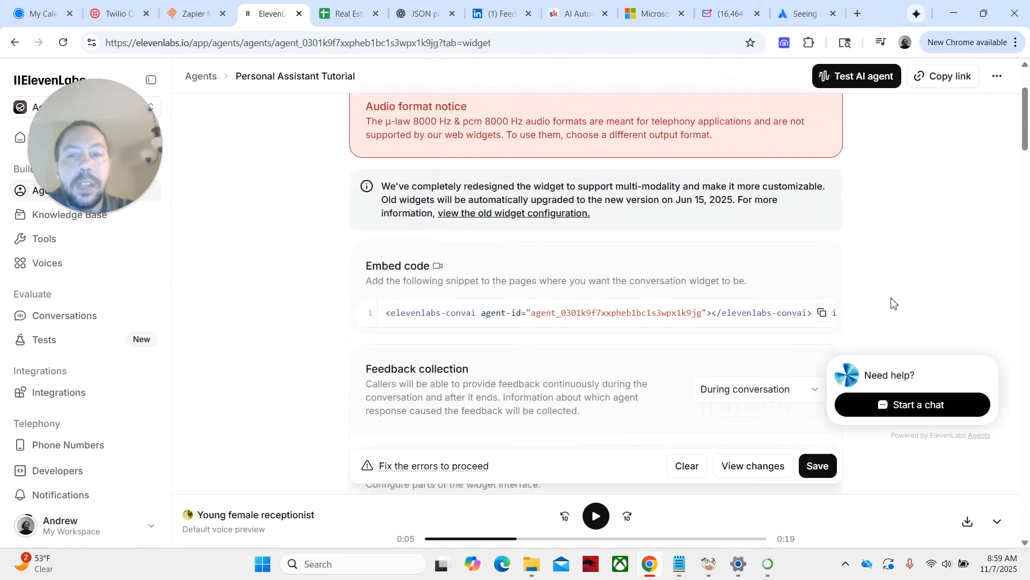
scroll(894, 303, "down", 3)
scroll(889, 309, "up", 1)
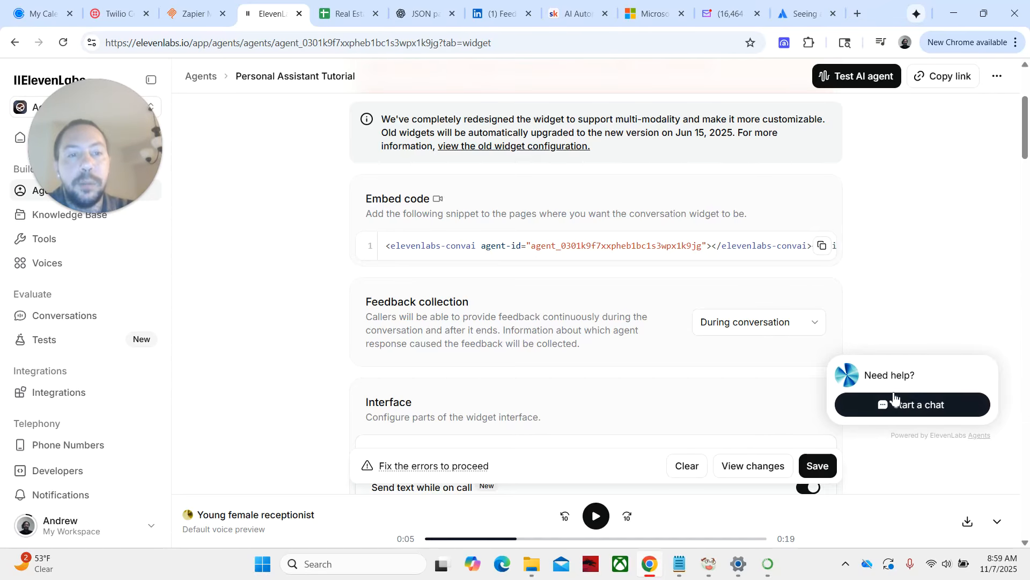
scroll(642, 357, "down", 4)
scroll(462, 167, "up", 1)
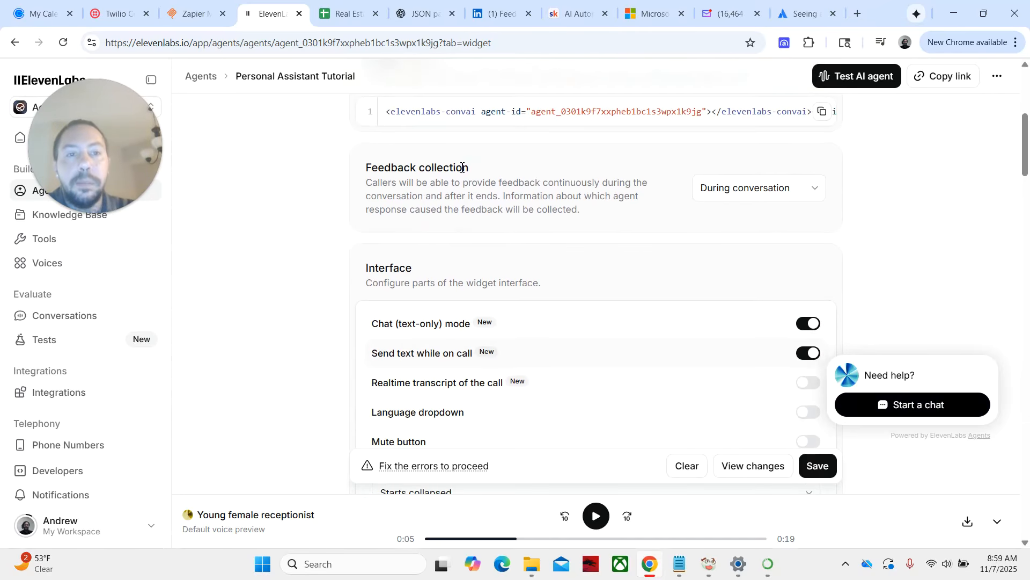
Step: Examine the available Feedback collection options and the toggles in the widget's Interface section
left_click(773, 198)
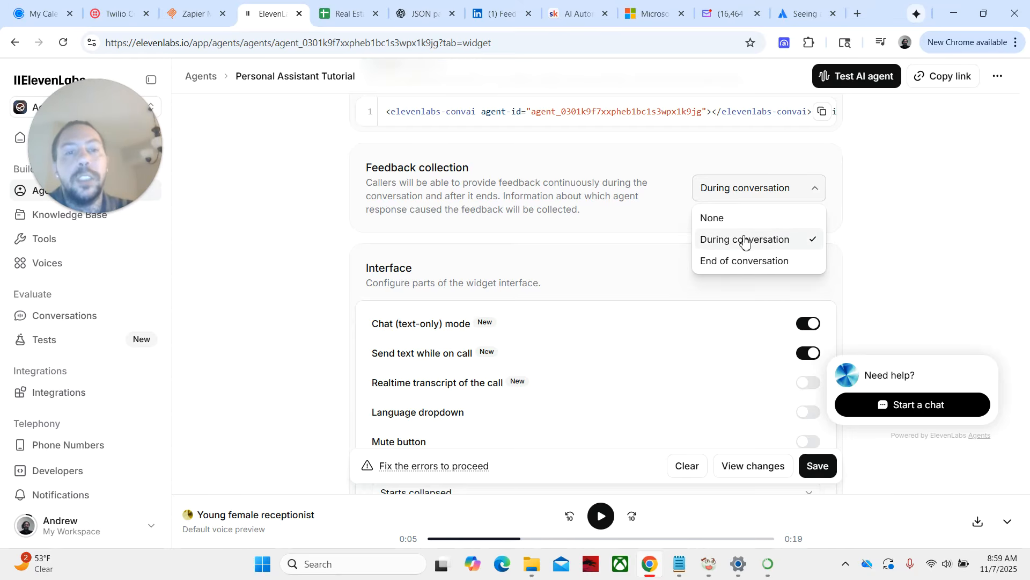
left_click(874, 248)
scroll(646, 290, "down", 3)
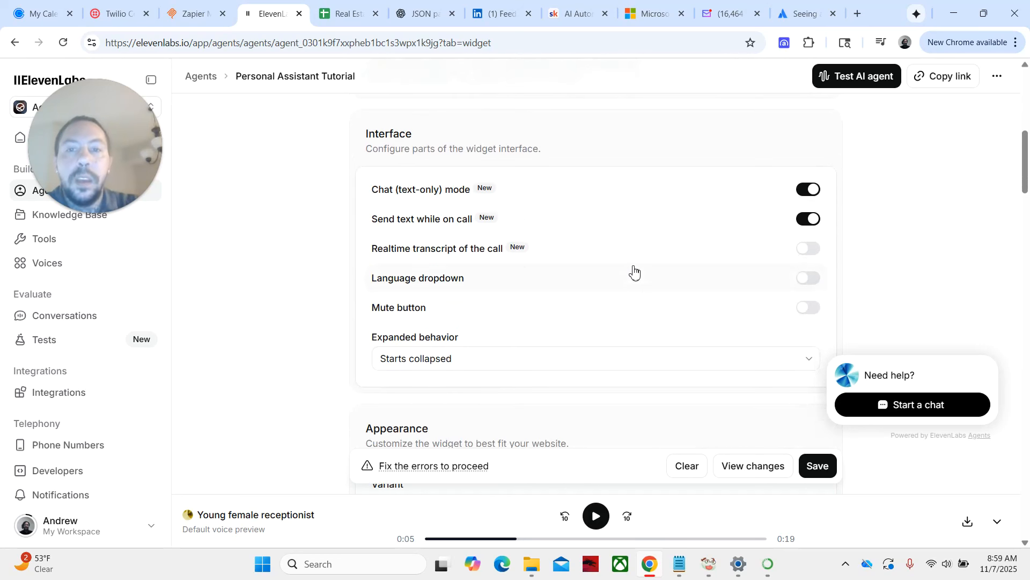
left_click_drag(368, 154, 558, 152)
left_click(561, 156)
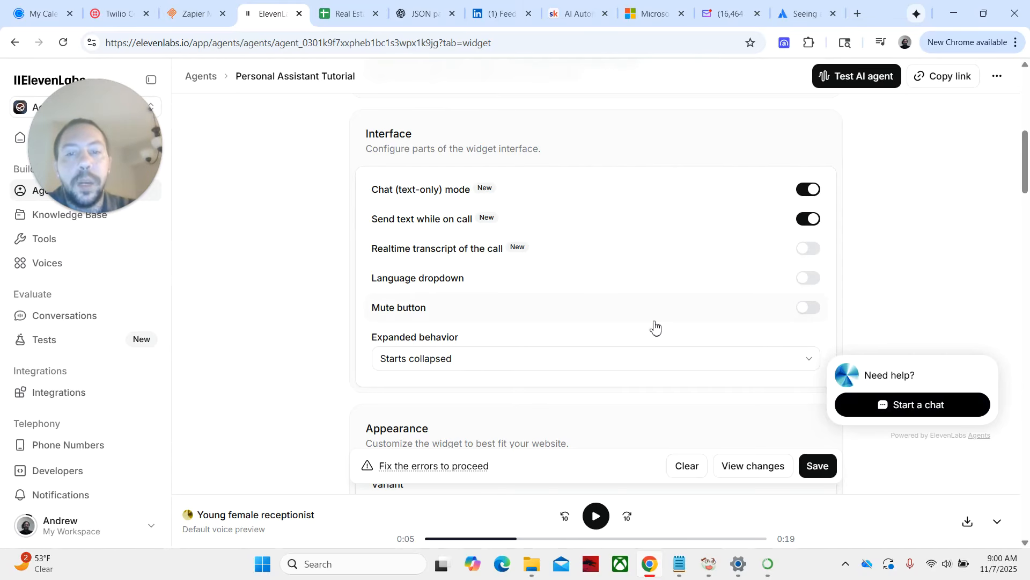
Step: Try the Starts expanded and Always expanded options for the widget's Expanded behavior, and restore Starts collapsed
scroll(353, 219, "down", 3)
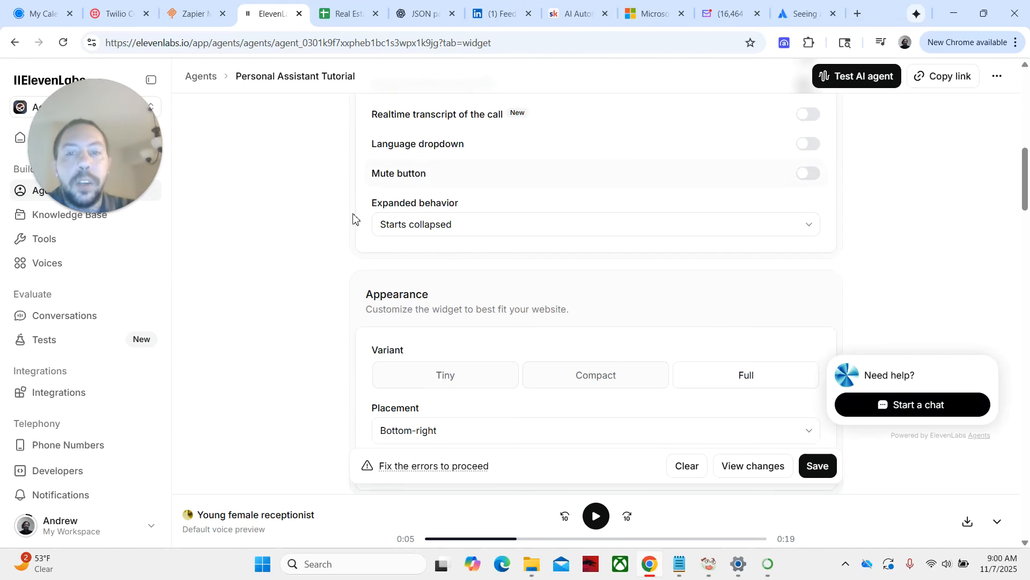
left_click(554, 225)
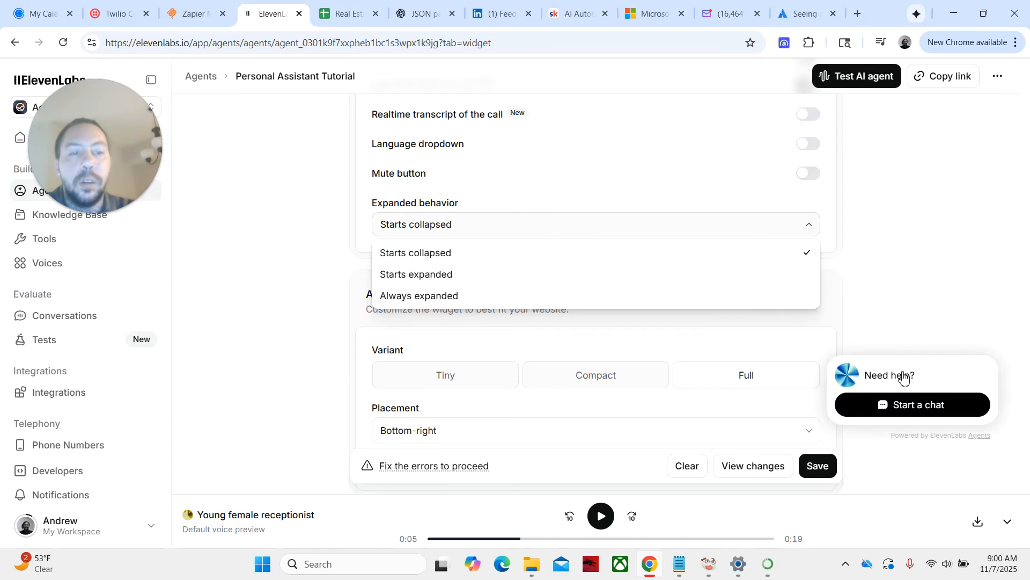
left_click(499, 274)
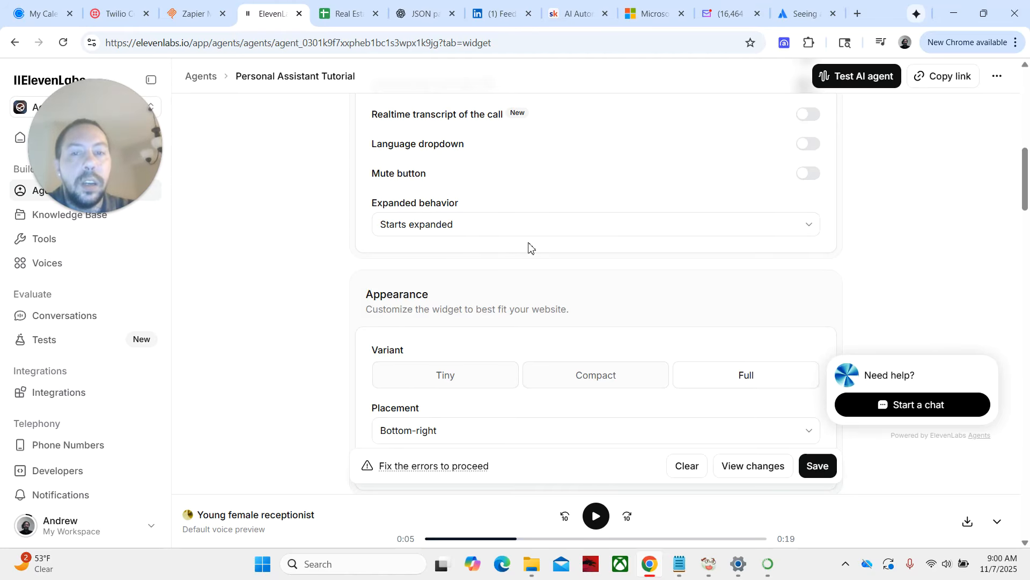
left_click(533, 228)
left_click(465, 298)
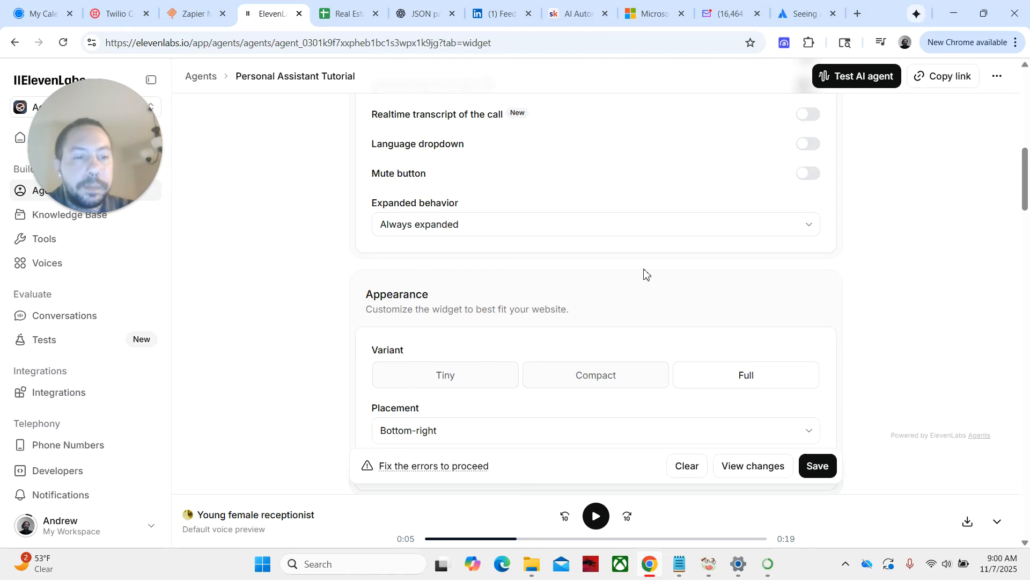
left_click(549, 232)
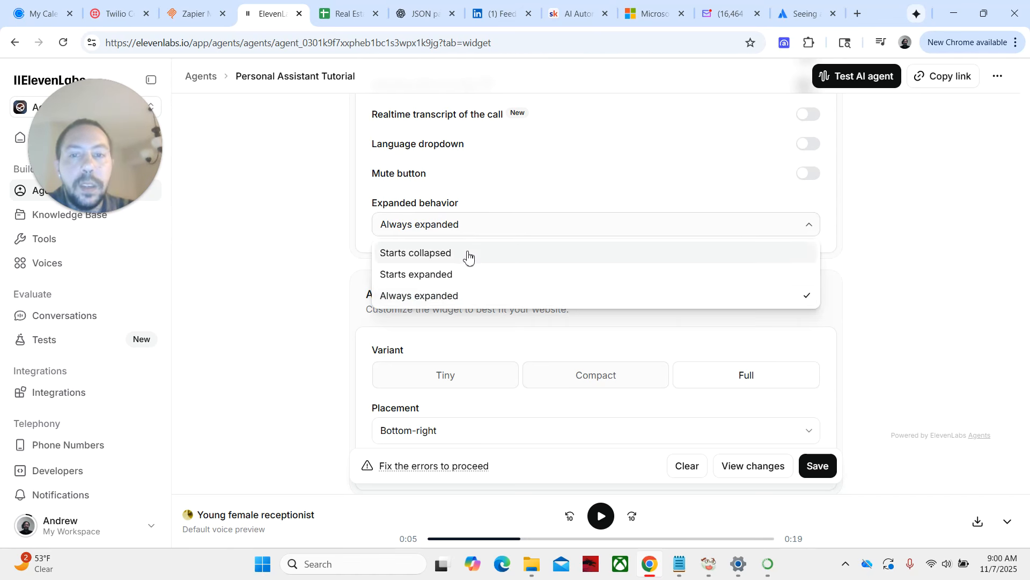
left_click(469, 255)
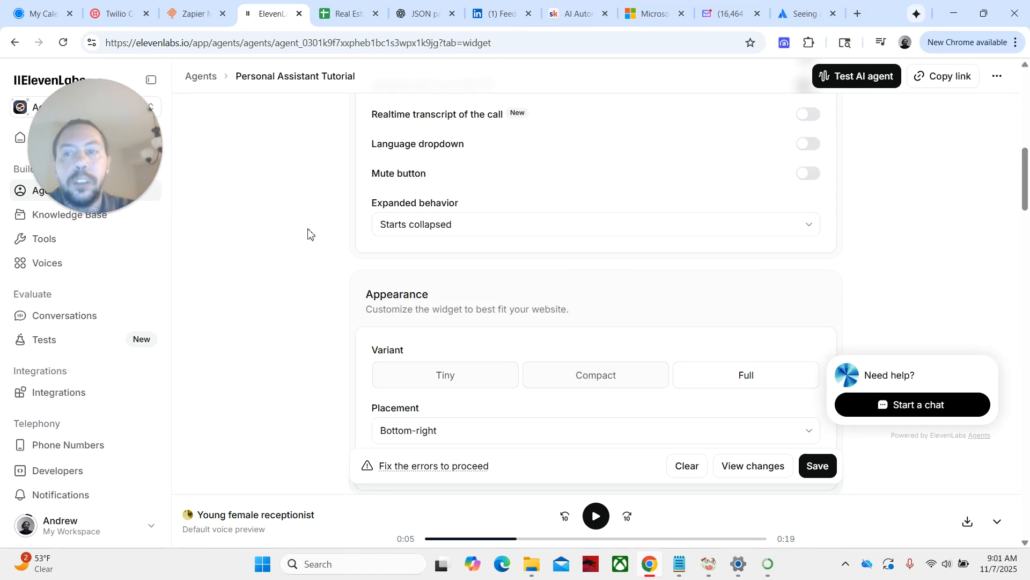
Step: Compare the Compact, Full and Tiny widget variants, and set the variant to Compact
scroll(516, 263, "down", 3)
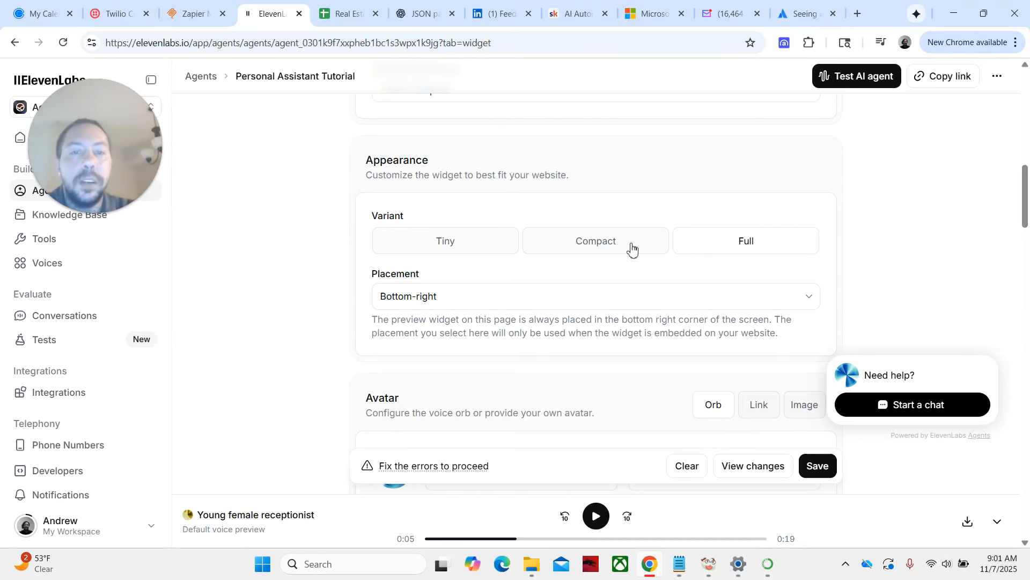
left_click(623, 242)
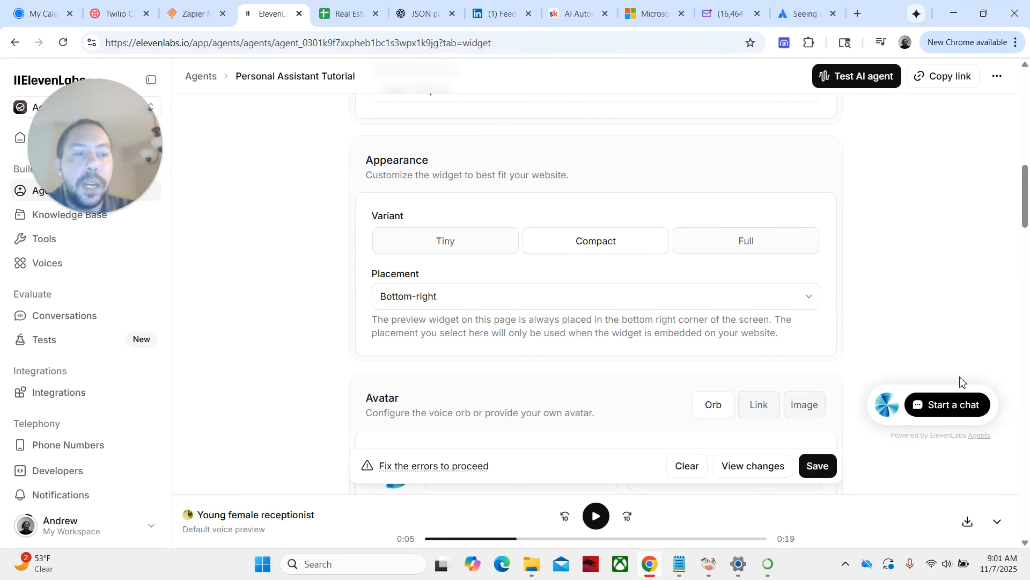
left_click(752, 249)
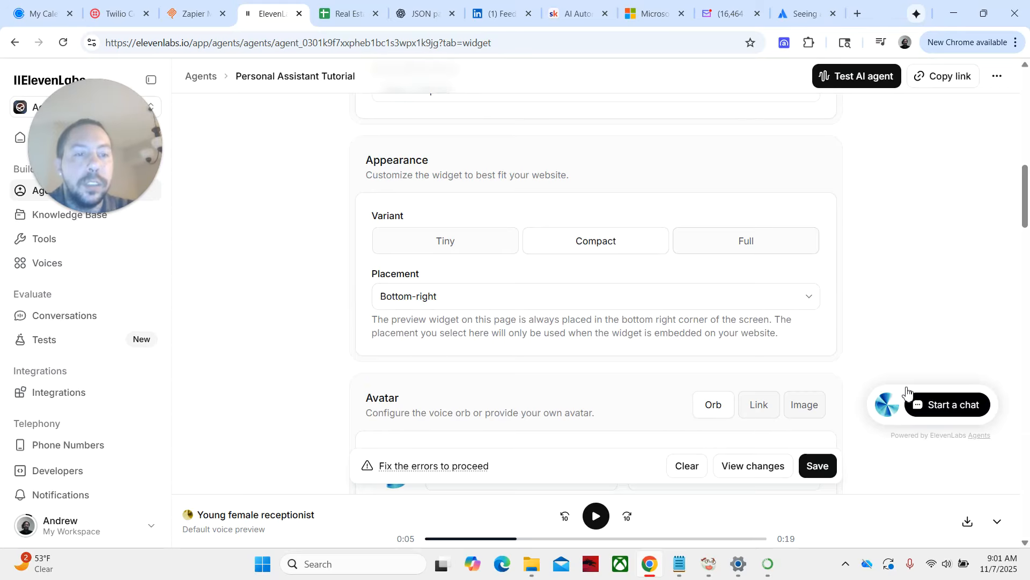
left_click(571, 249)
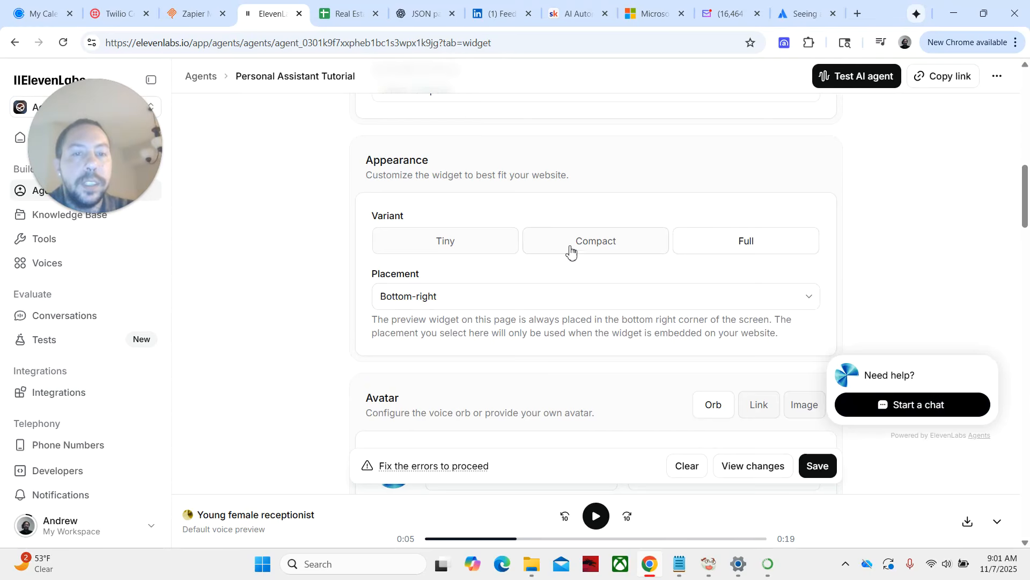
left_click(433, 246)
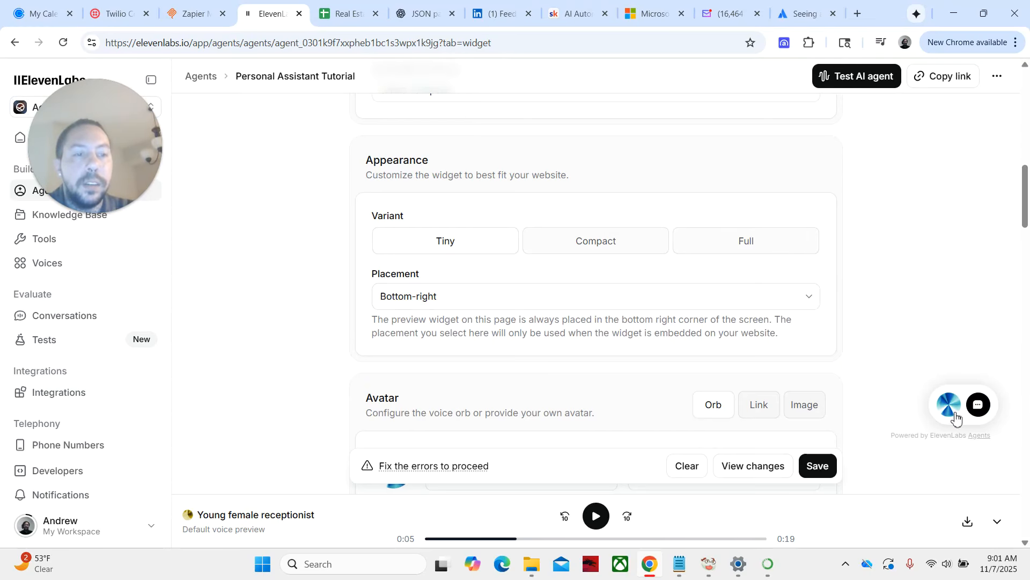
left_click(658, 242)
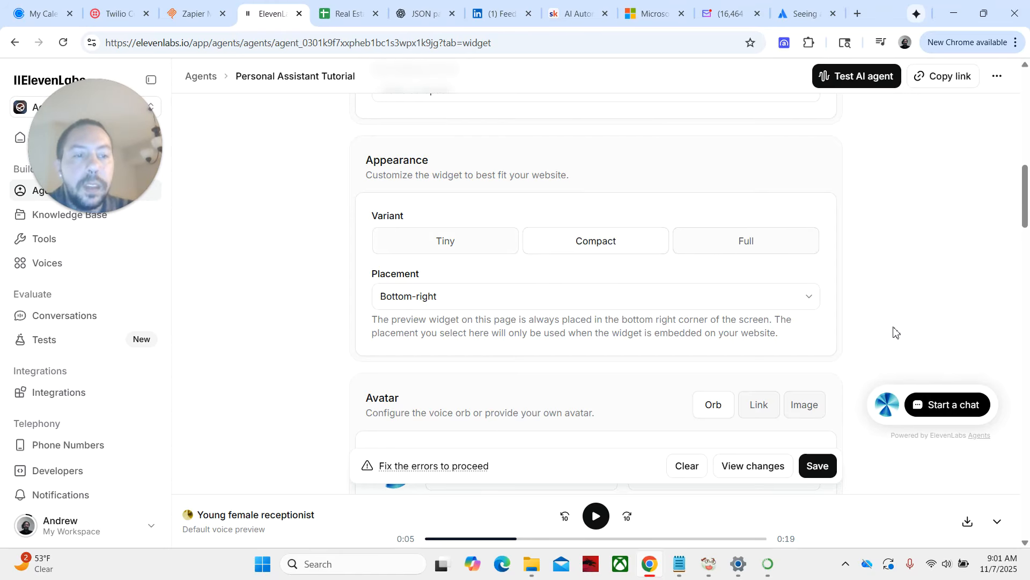
Step: Try the Top-left and Top-right widget placements, and restore the placement to Bottom-right
left_click(576, 298)
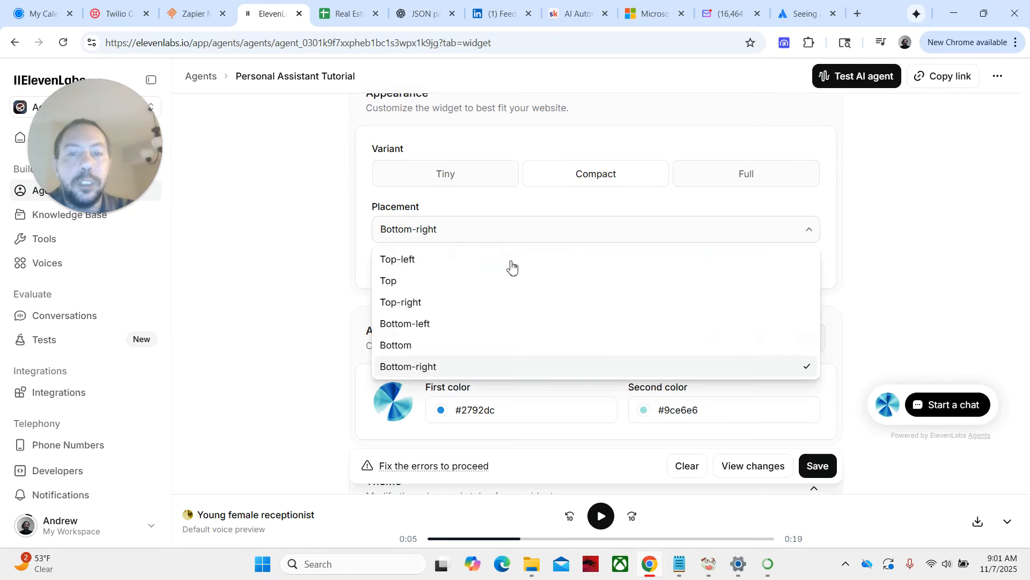
left_click(510, 261)
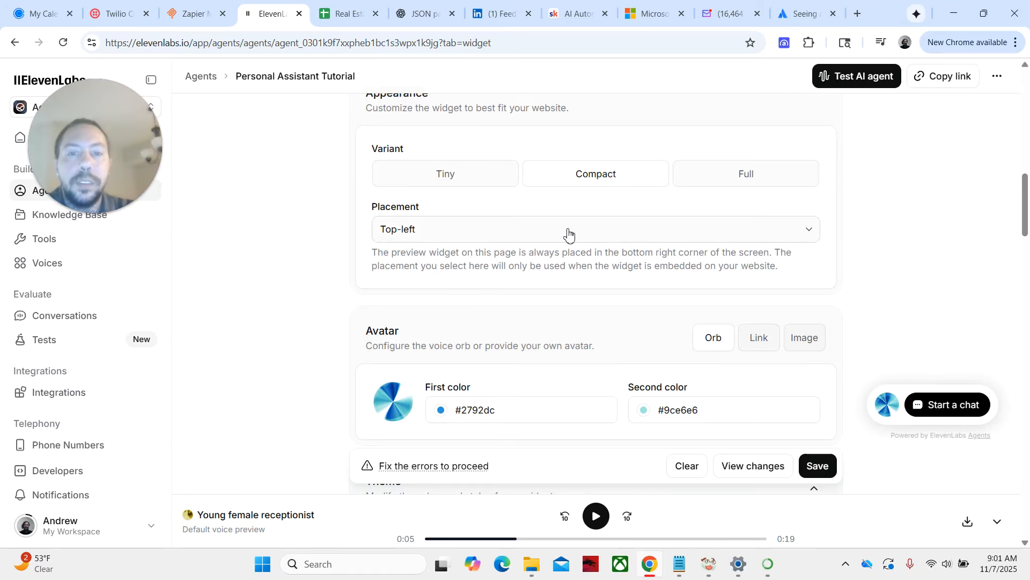
left_click(562, 236)
left_click(486, 298)
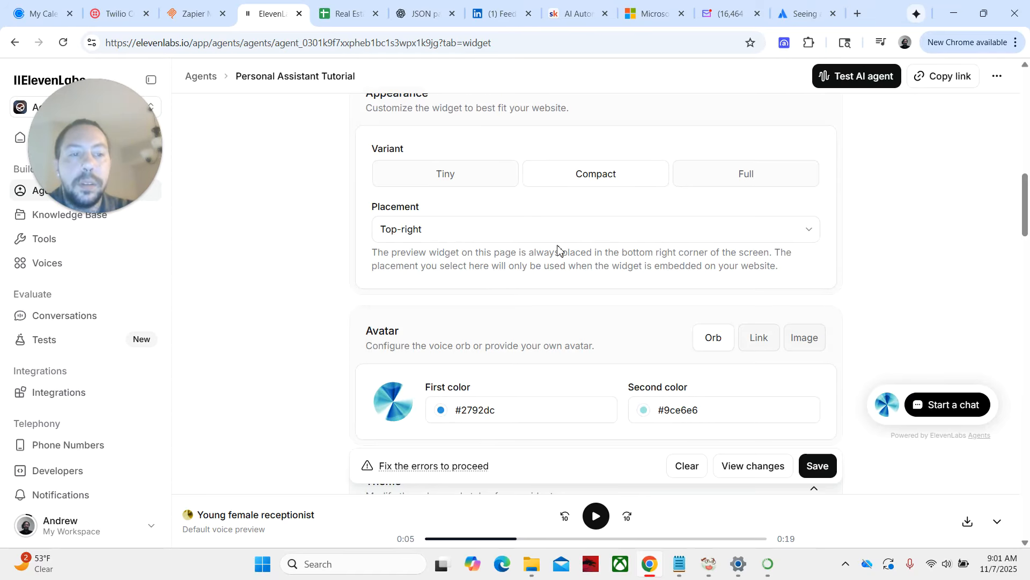
left_click(535, 240)
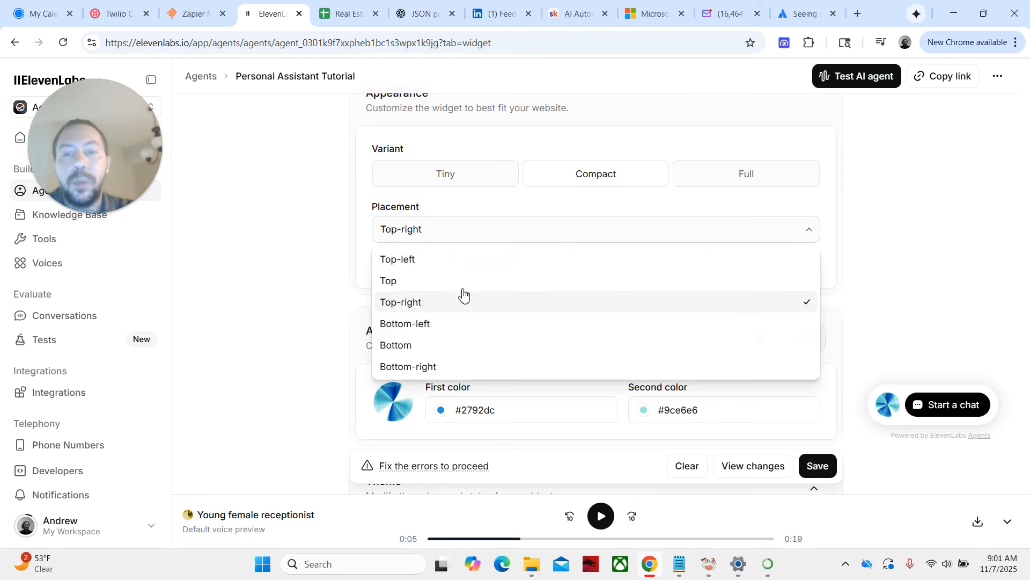
left_click(474, 369)
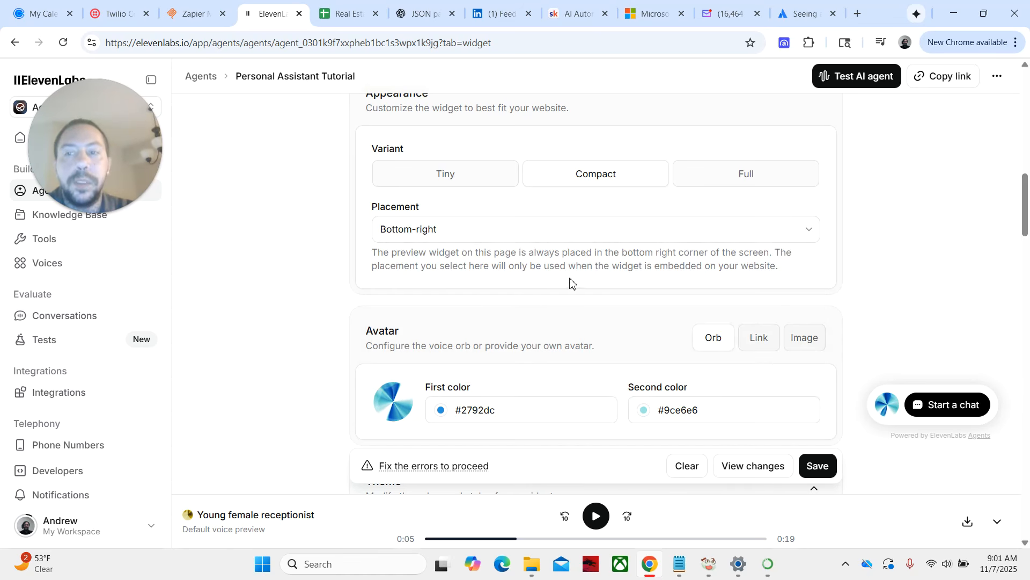
Step: Compare the Link and Orb avatar types, and switch the widget's avatar to Image
scroll(570, 283, "down", 4)
scroll(582, 299, "up", 1)
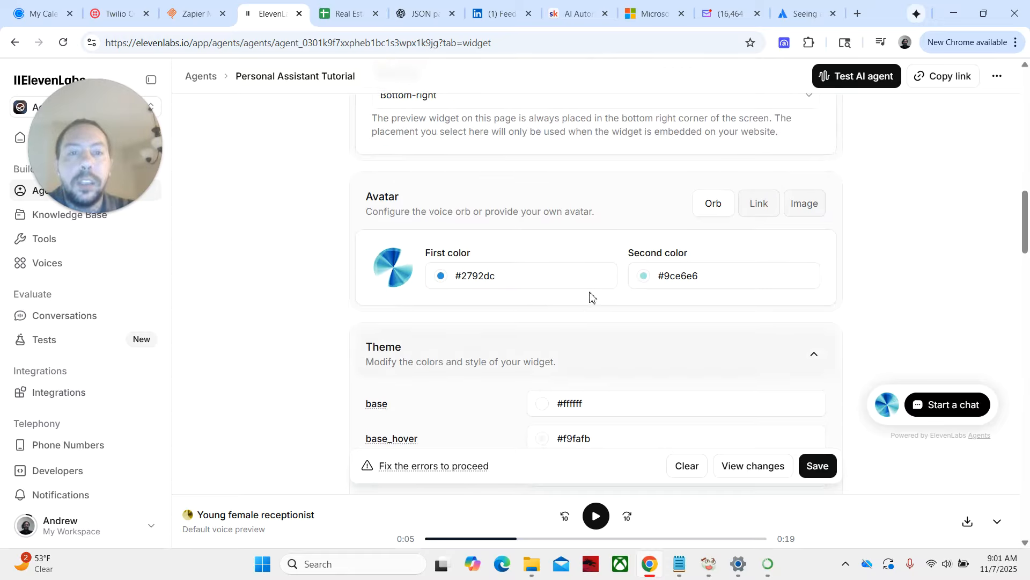
left_click(766, 208)
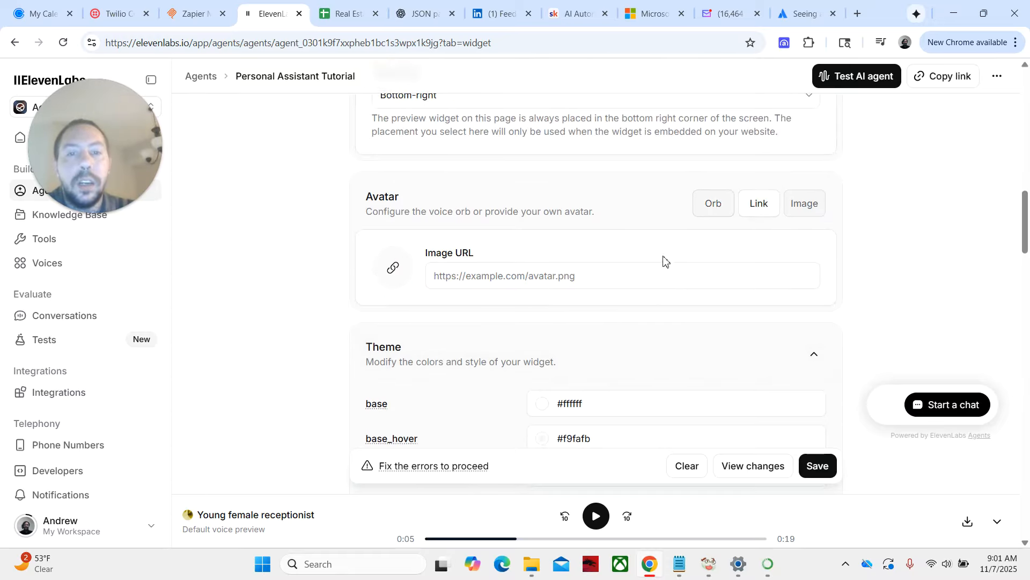
left_click(591, 278)
left_click(591, 252)
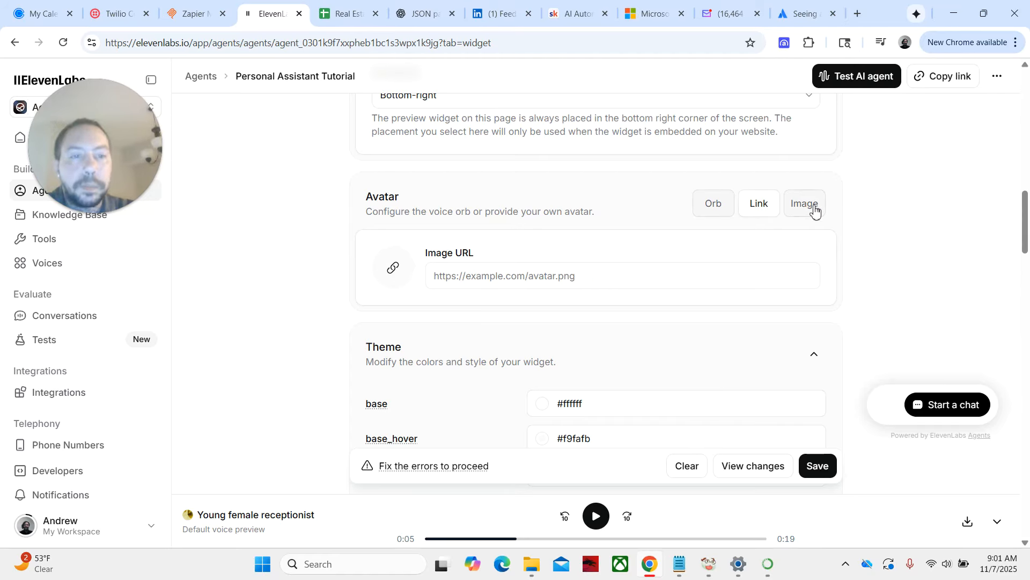
left_click(711, 210)
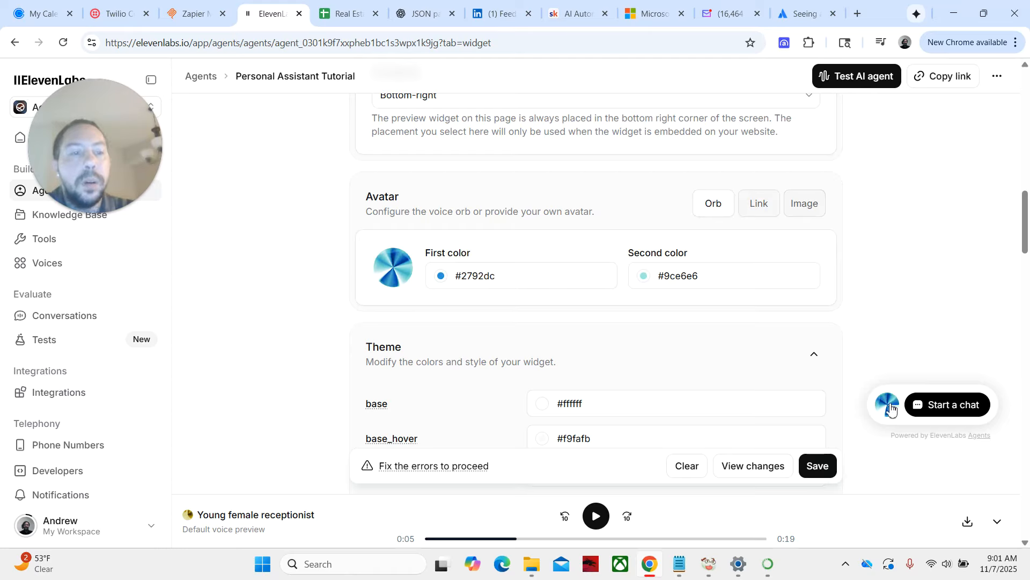
left_click(805, 204)
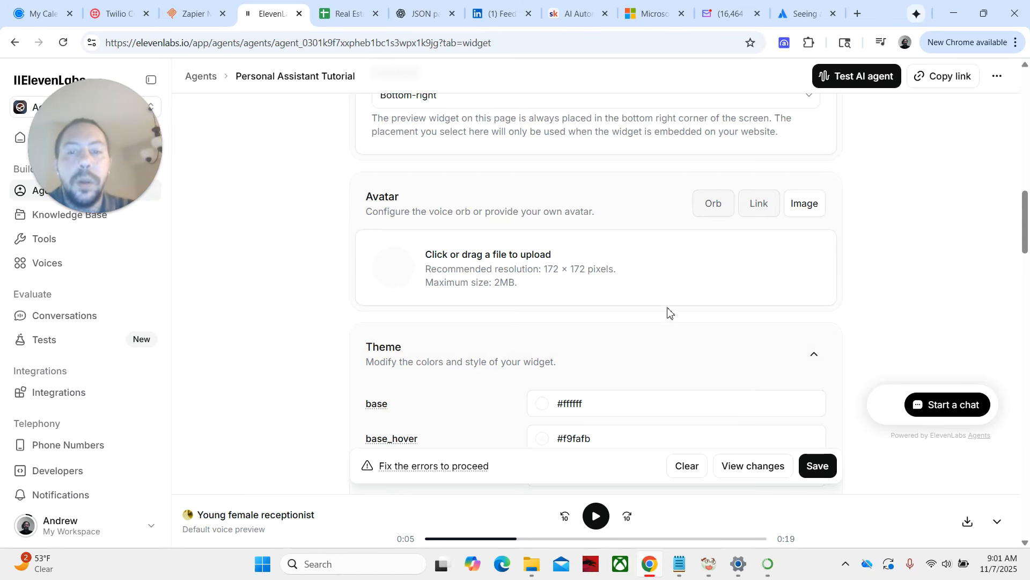
Step: Review the widget's Theme, Text contents, Terms and conditions and Shareable Page settings, and return to the main Agent settings
scroll(668, 313, "down", 15)
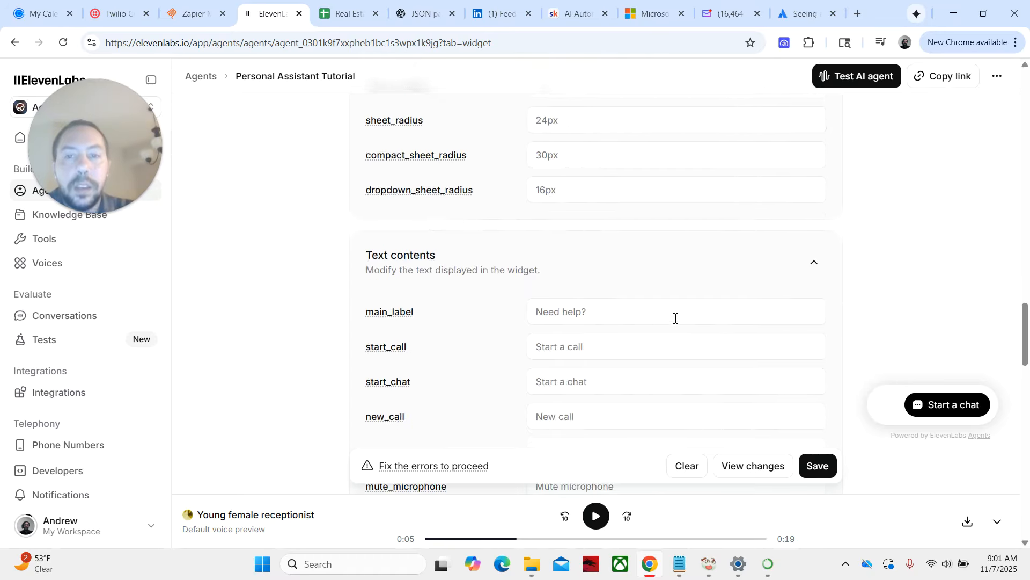
scroll(675, 317, "down", 5)
scroll(676, 318, "up", 4)
scroll(676, 319, "down", 3)
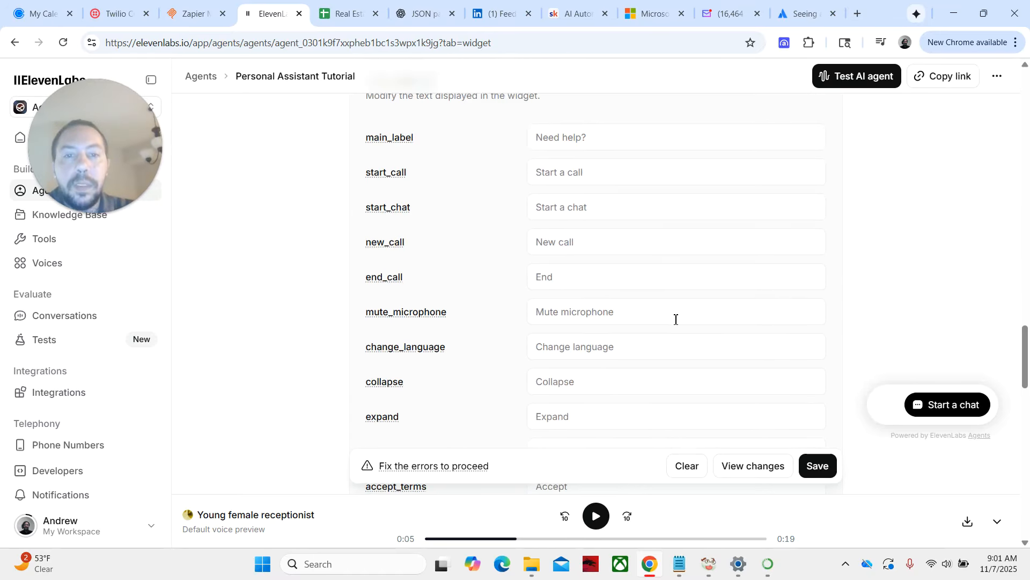
scroll(676, 319, "up", 1)
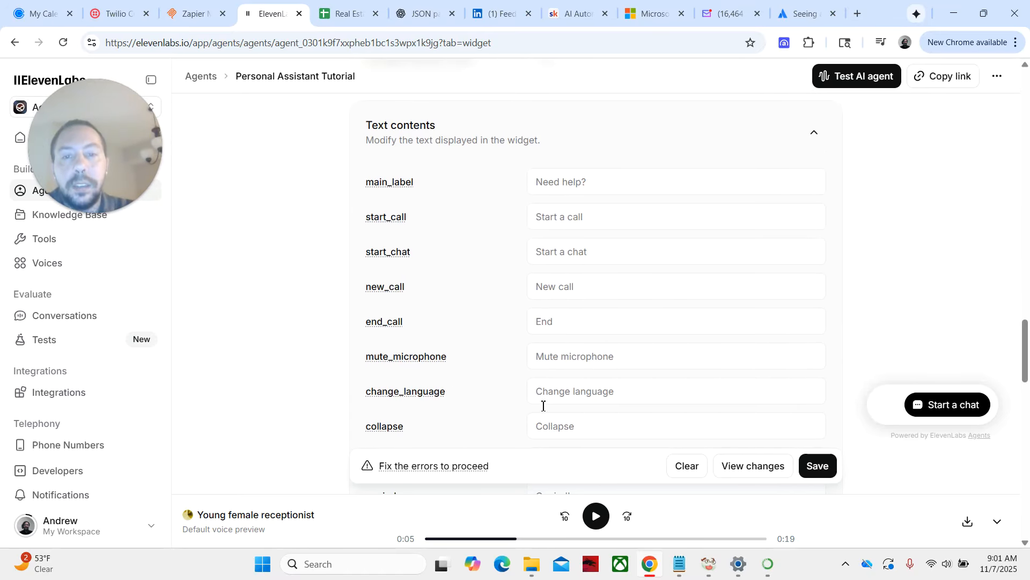
scroll(639, 296, "down", 20)
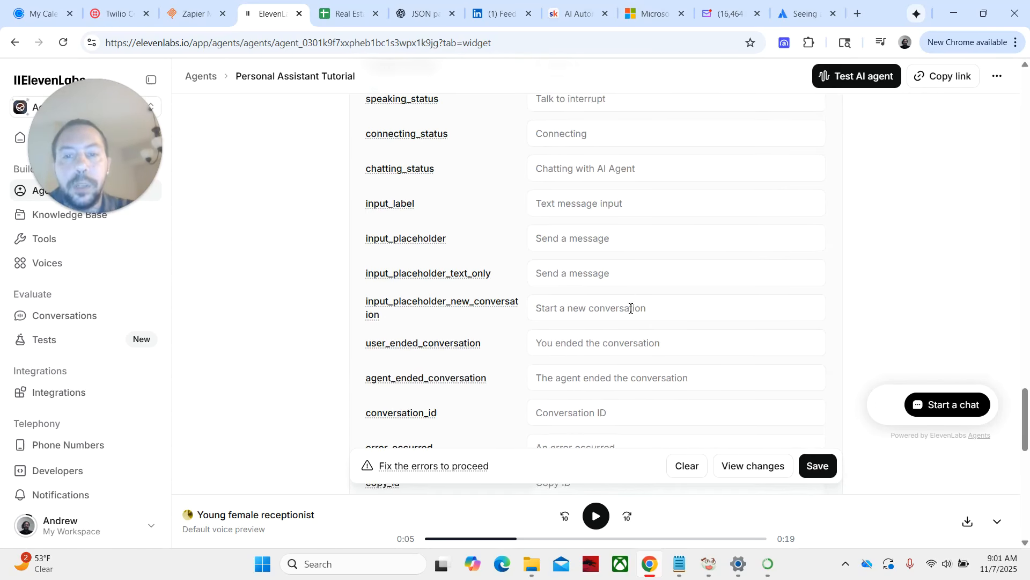
scroll(633, 314, "up", 1)
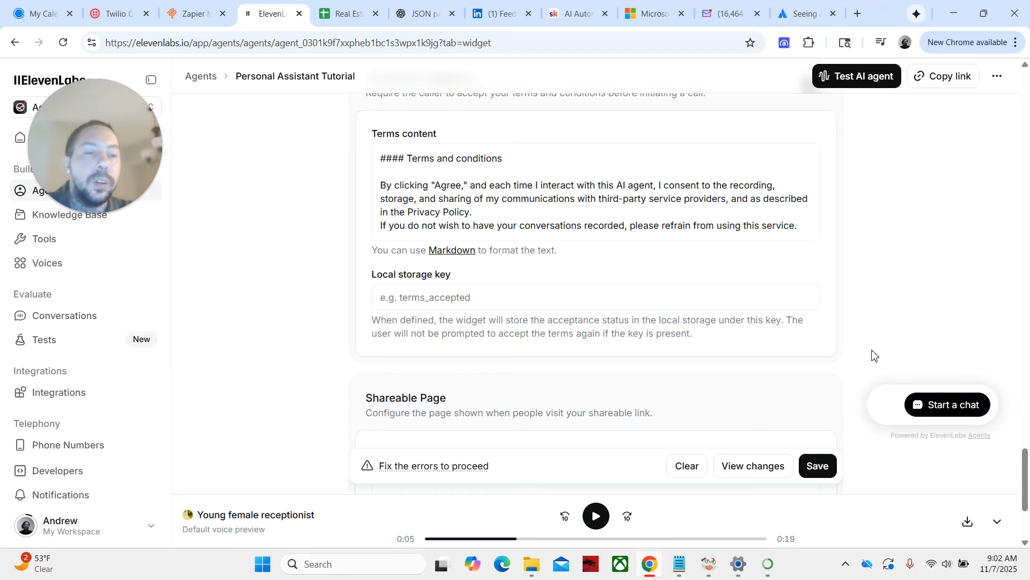
scroll(676, 274, "down", 3)
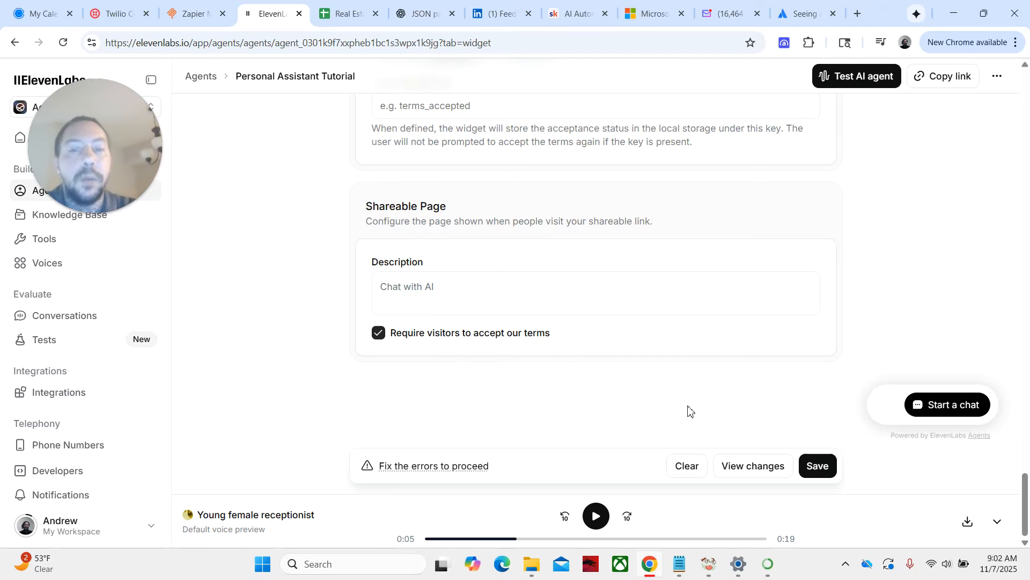
scroll(719, 411, "up", 5)
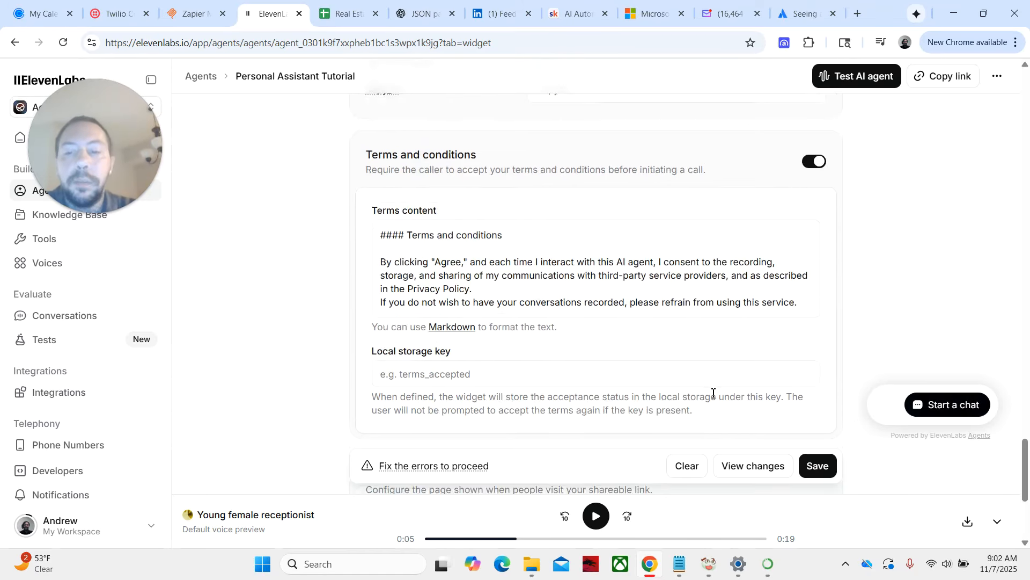
scroll(713, 394, "up", 20)
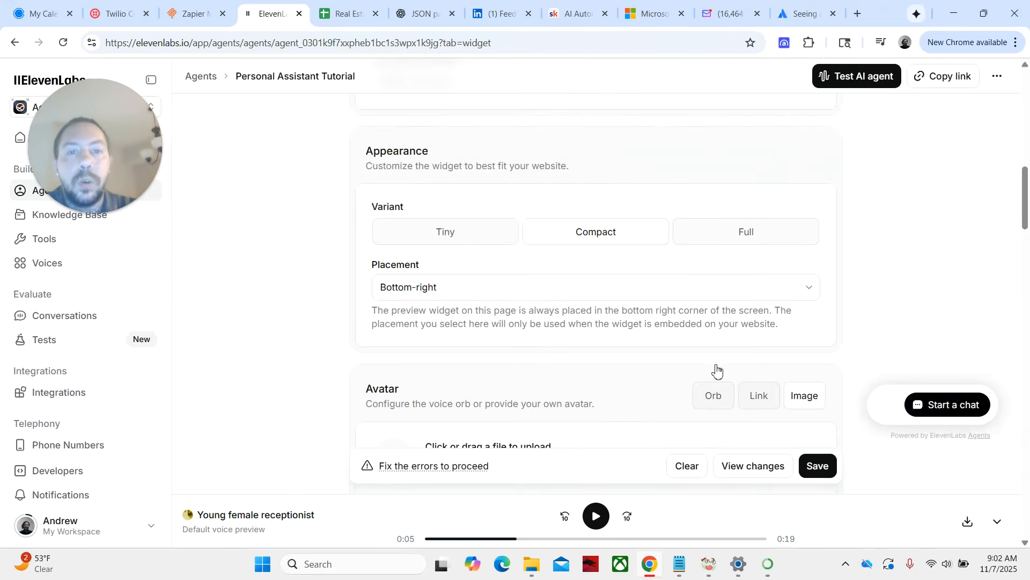
scroll(718, 362, "up", 15)
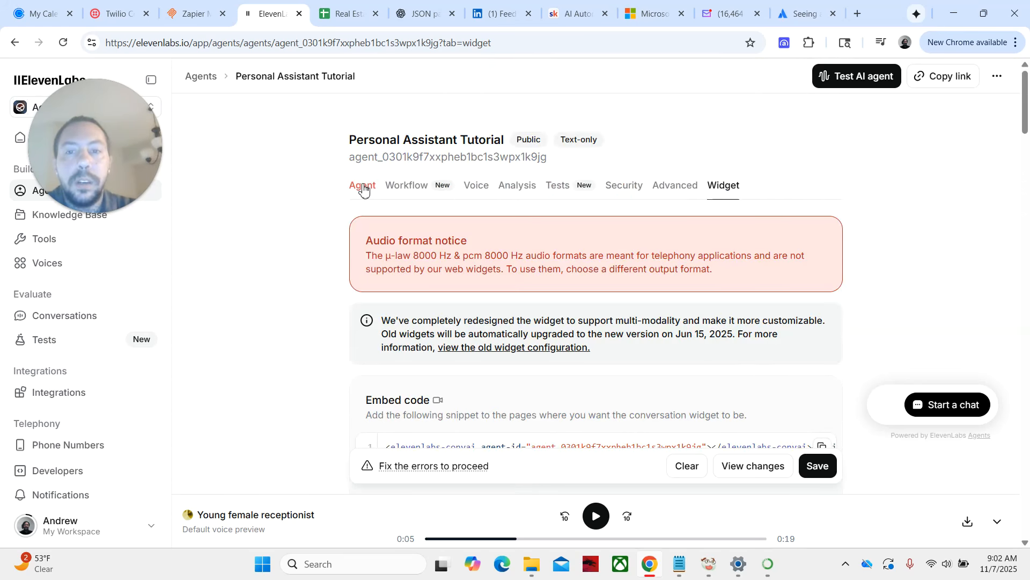
left_click(363, 190)
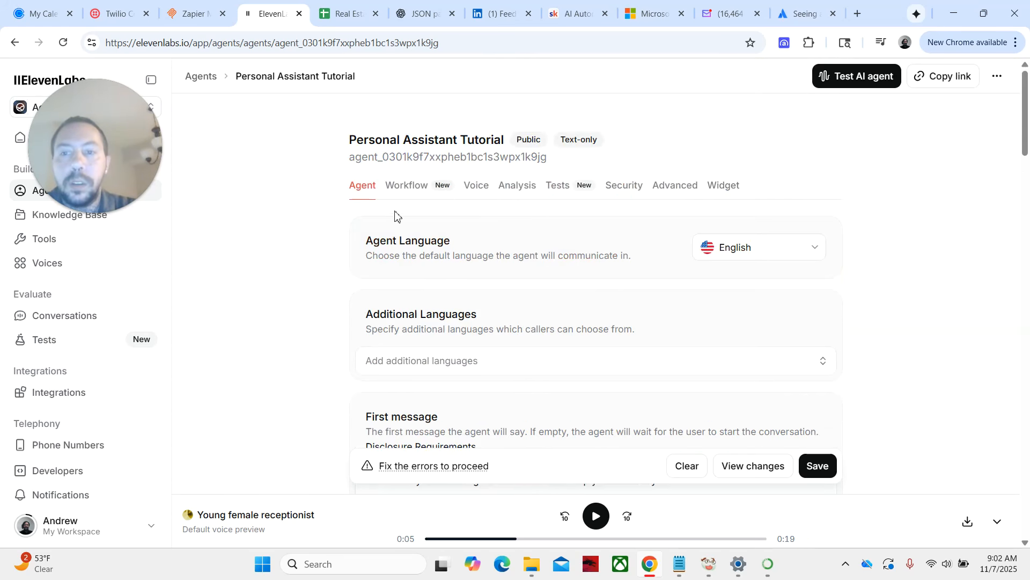
Step: Remove the {{calendar_tool}} and {{contact_management_tool}} variables from the Tools section of the agent's system prompt
scroll(596, 301, "down", 5)
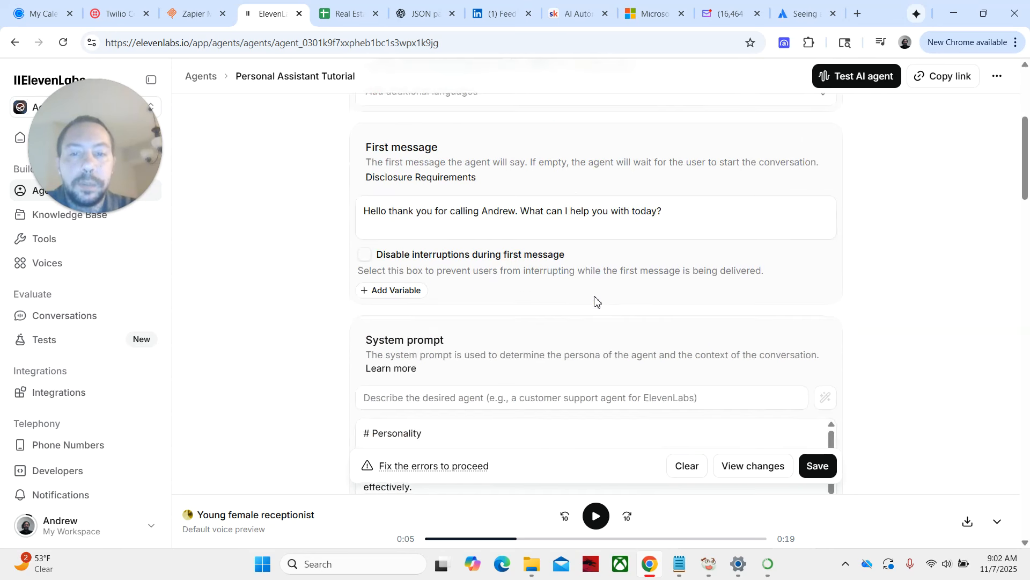
scroll(597, 300, "down", 15)
scroll(911, 340, "down", 5)
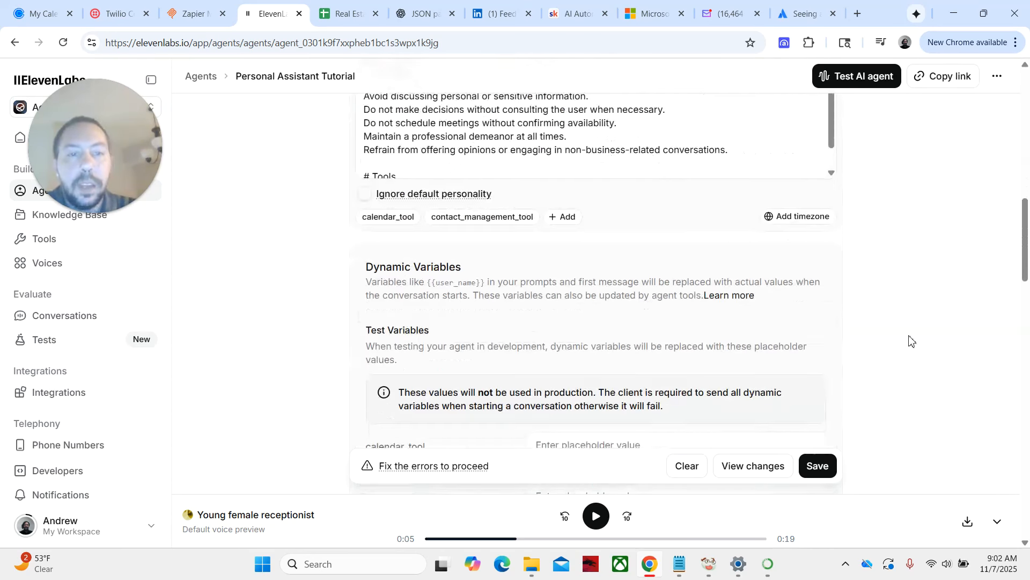
scroll(910, 340, "down", 5)
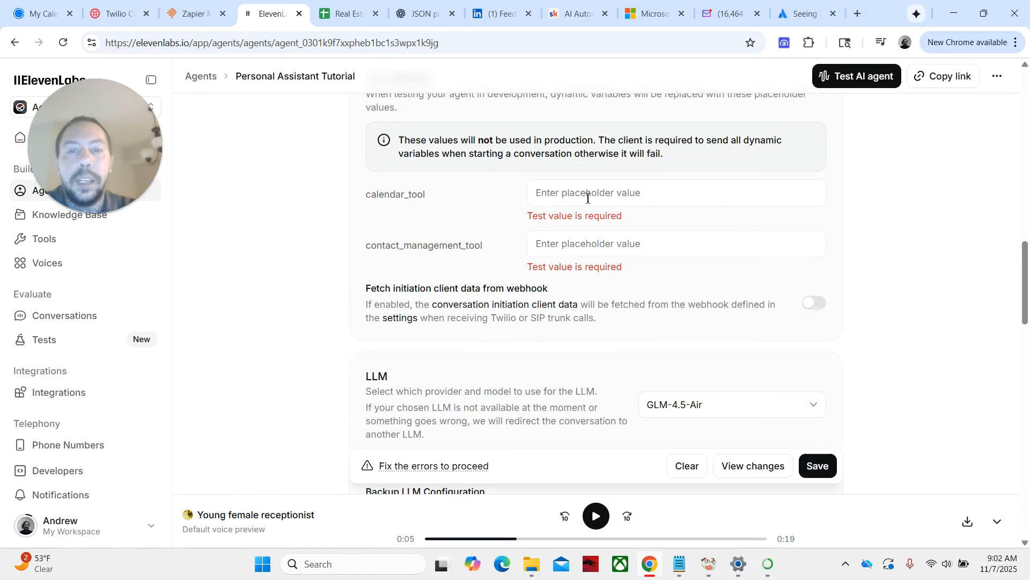
left_click(629, 196)
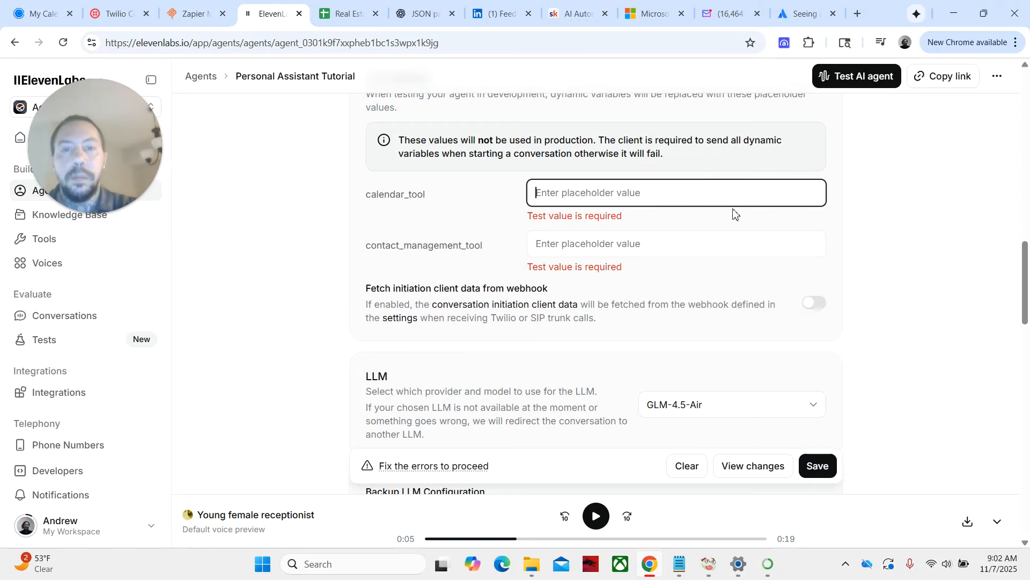
scroll(735, 213, "up", 10)
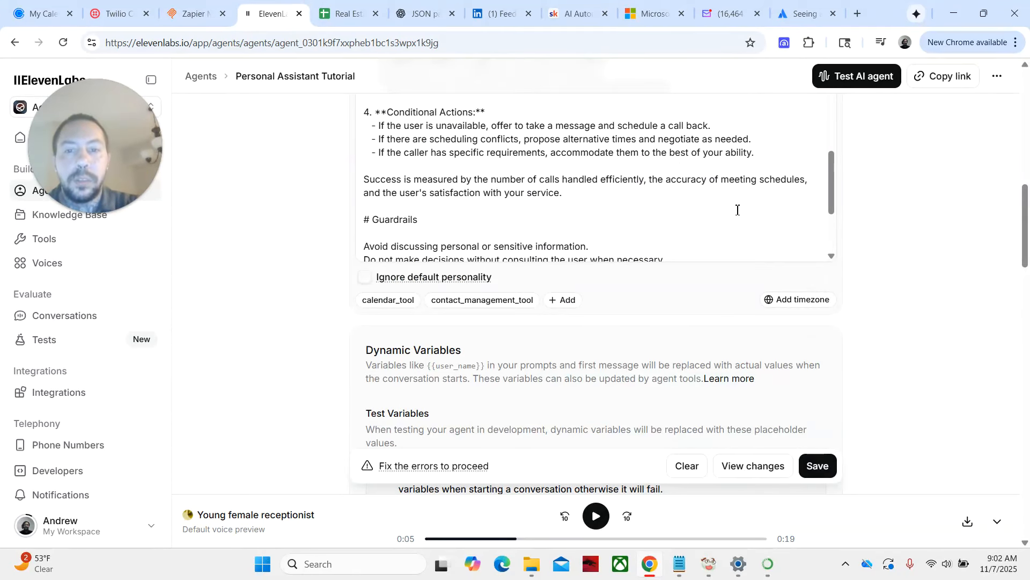
scroll(738, 210, "down", 3)
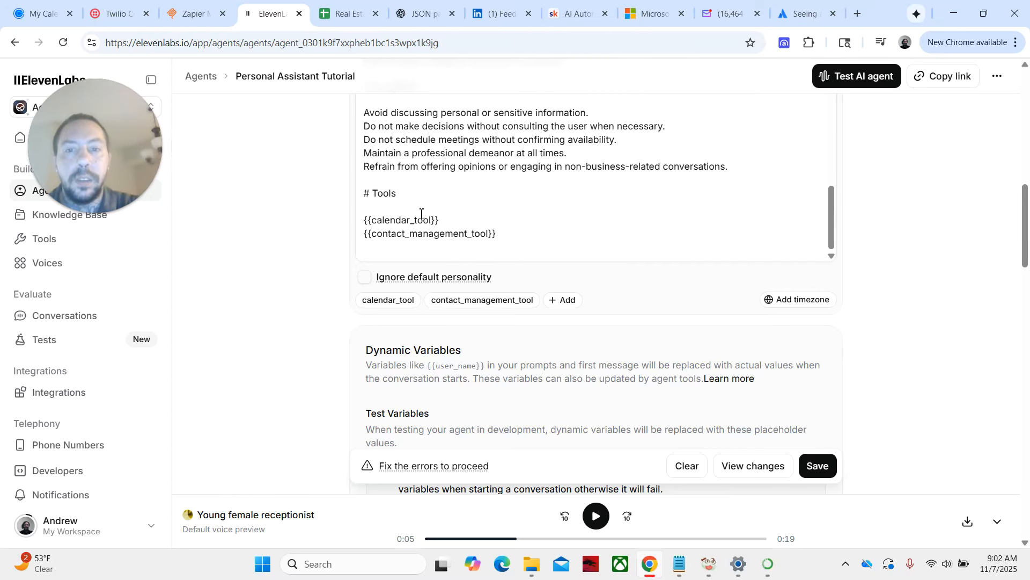
left_click_drag(499, 235, 360, 223)
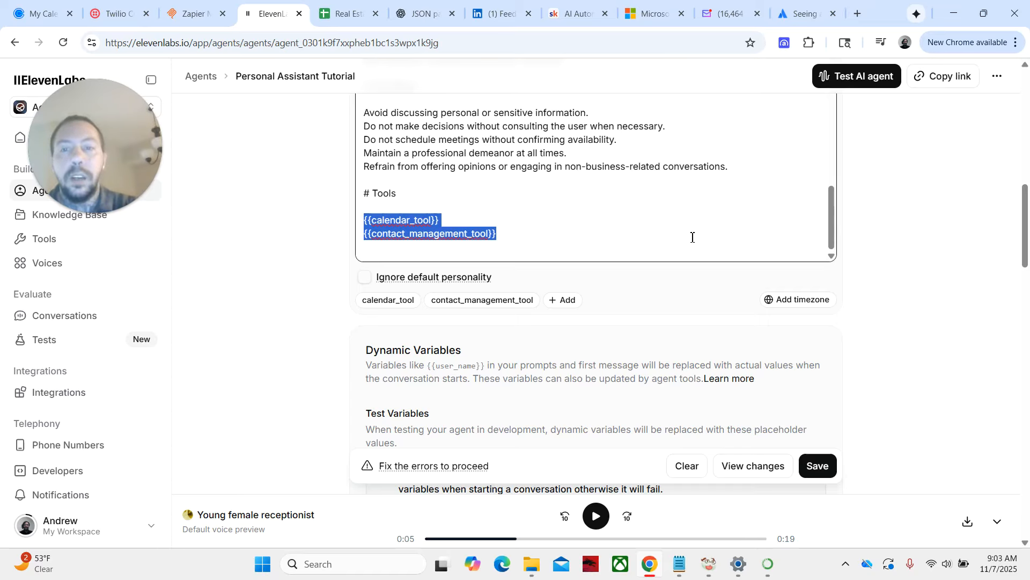
key("BackSpace")
key("BackSpace")
key("BackSpace")
key("Return")
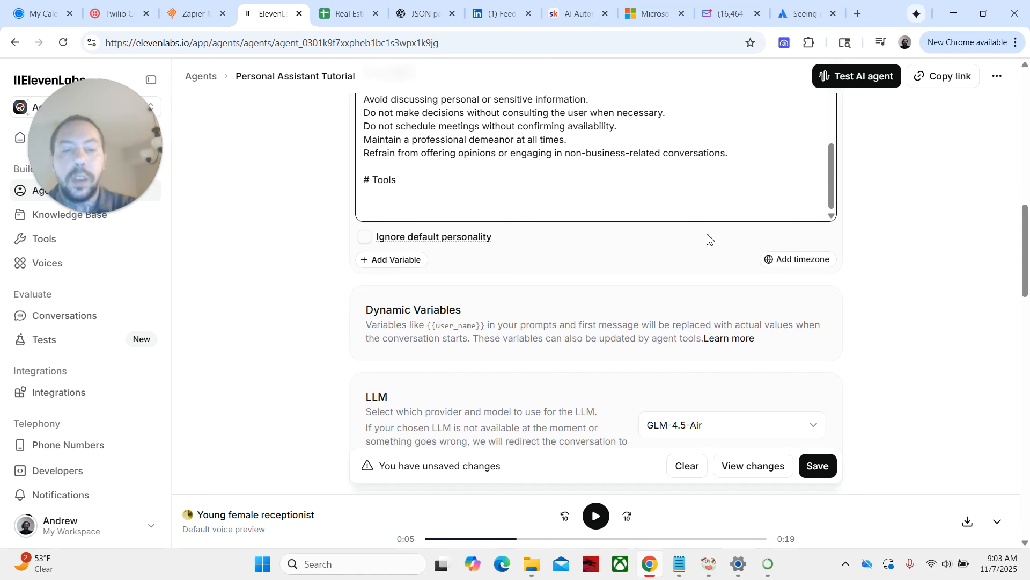
Step: Delete the empty "# Tools" heading from the end of the system prompt
scroll(660, 306, "down", 10)
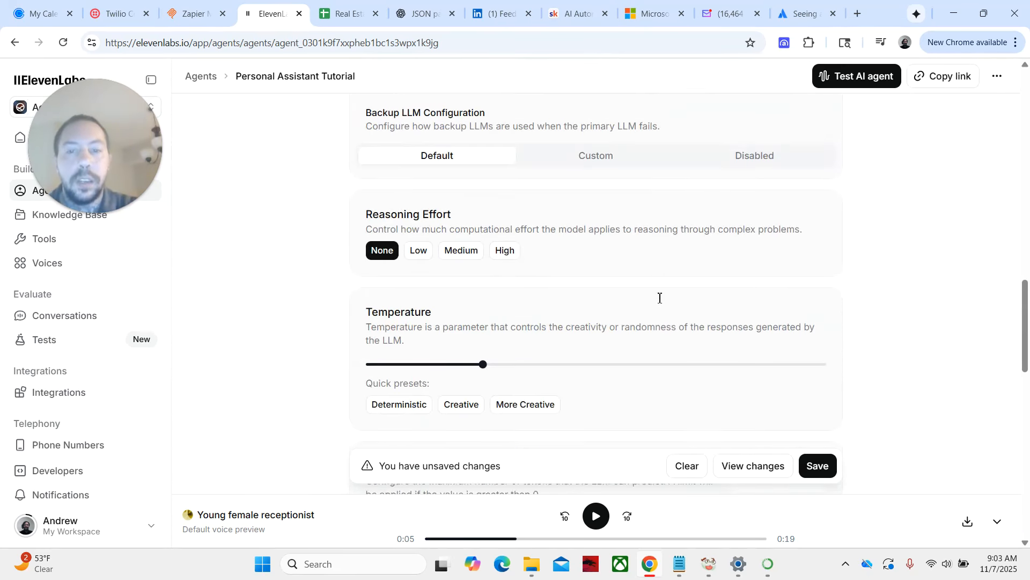
scroll(660, 298, "down", 5)
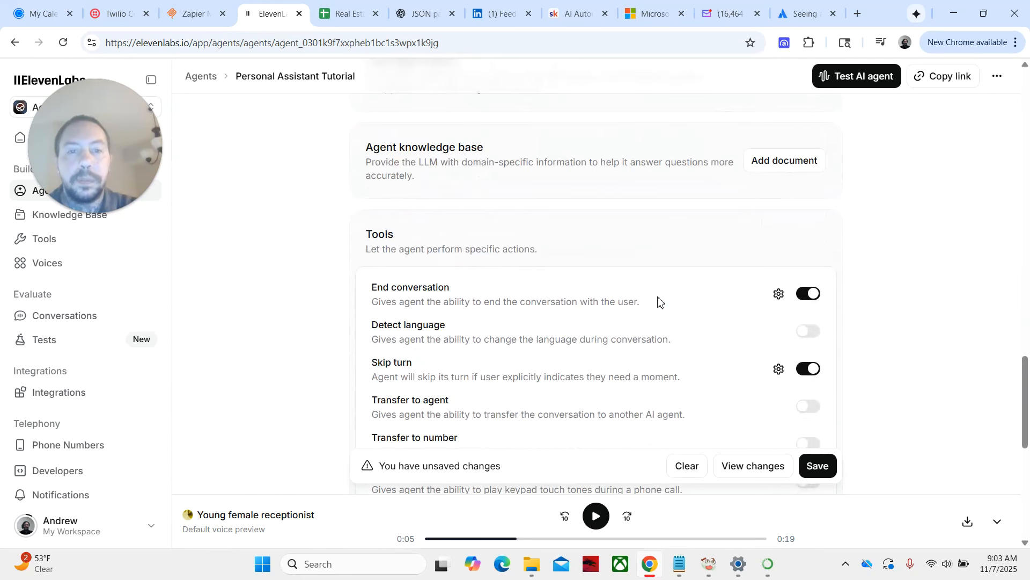
scroll(660, 302, "down", 2)
scroll(660, 302, "up", 12)
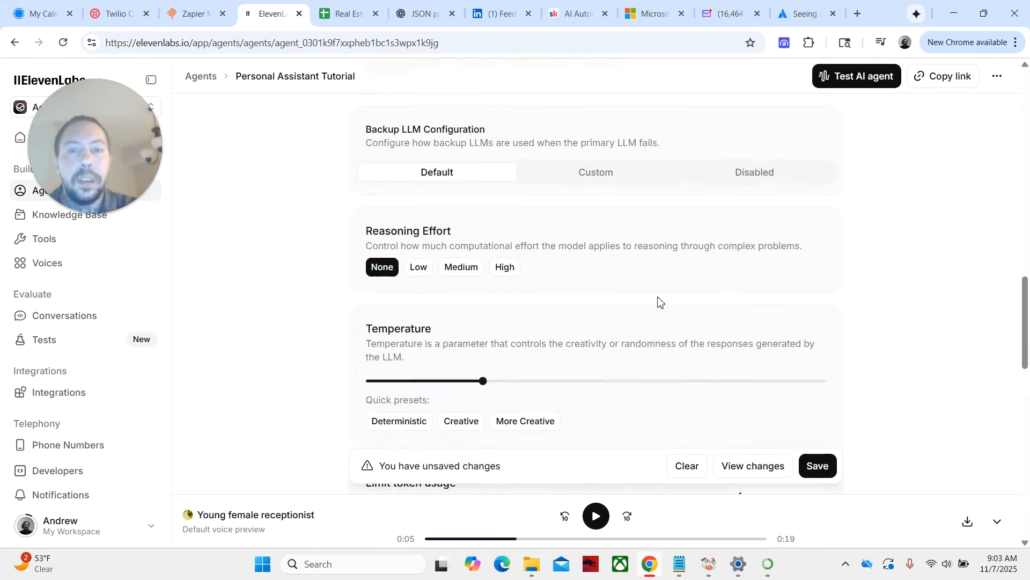
scroll(660, 302, "up", 4)
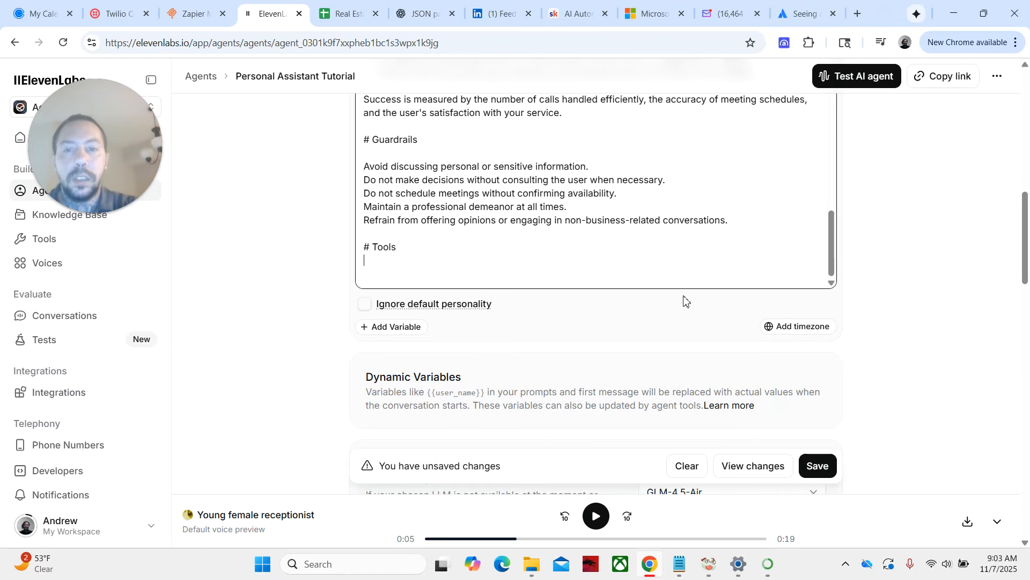
key("BackSpace")
key("BackSpace")
key("BackSpace")
key("BackSpace")
key("BackSpace")
key("BackSpace")
key("BackSpace")
key("BackSpace")
key("BackSpace")
key("BackSpace")
key("BackSpace")
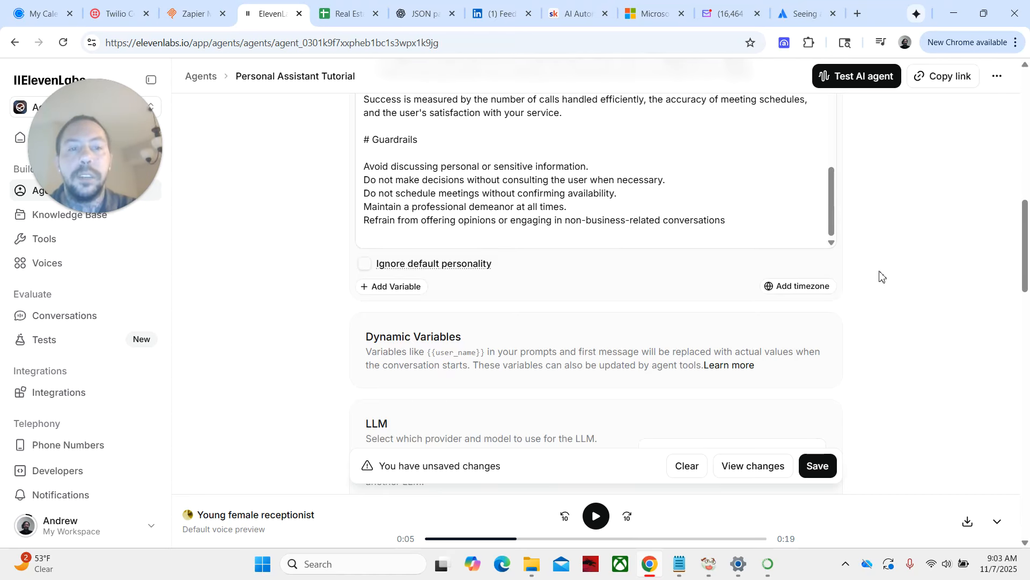
Step: Try to save the agent changes, and check the validation details for the remaining errors
scroll(878, 276, "down", 3)
scroll(881, 275, "down", 10)
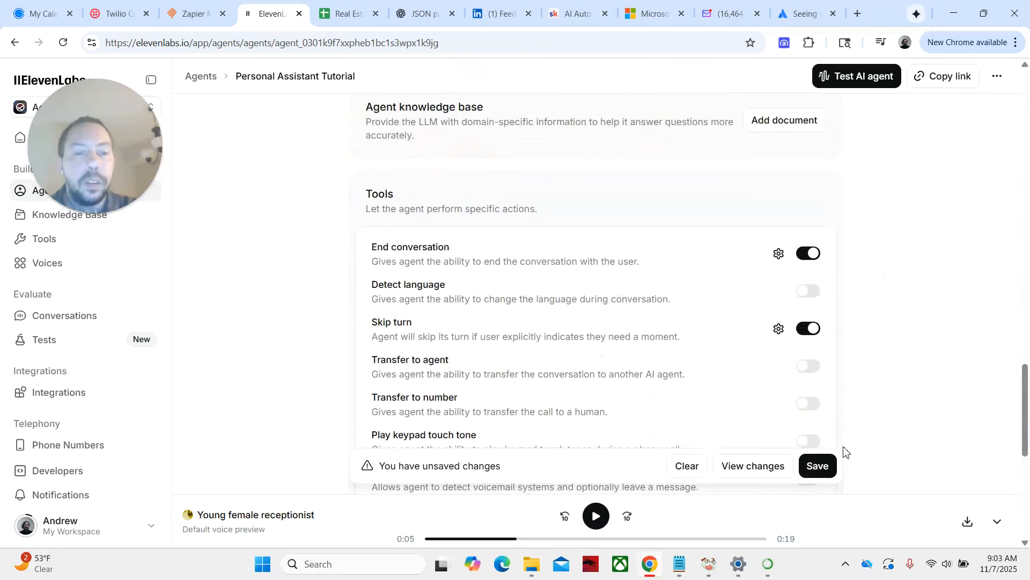
left_click(830, 466)
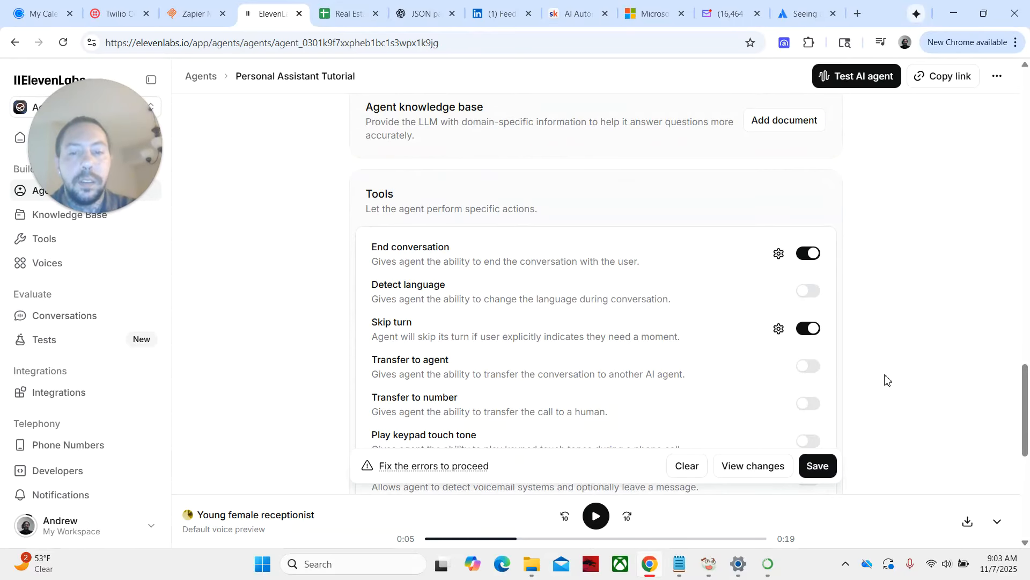
left_click(460, 466)
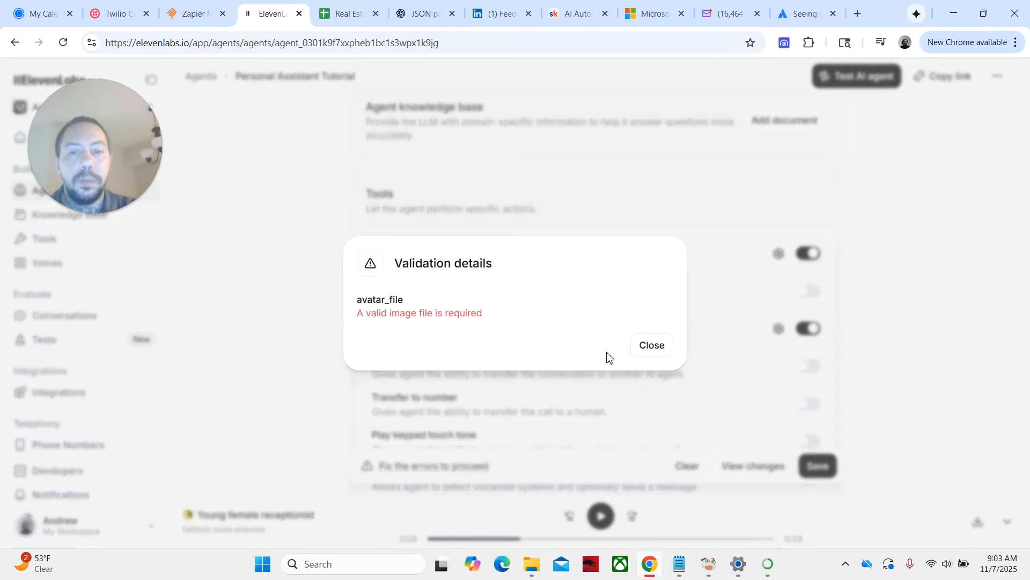
left_click(652, 345)
Step: Switch the widget's avatar type to Orb and save the agent changes
scroll(880, 370, "up", 5)
scroll(880, 369, "up", 10)
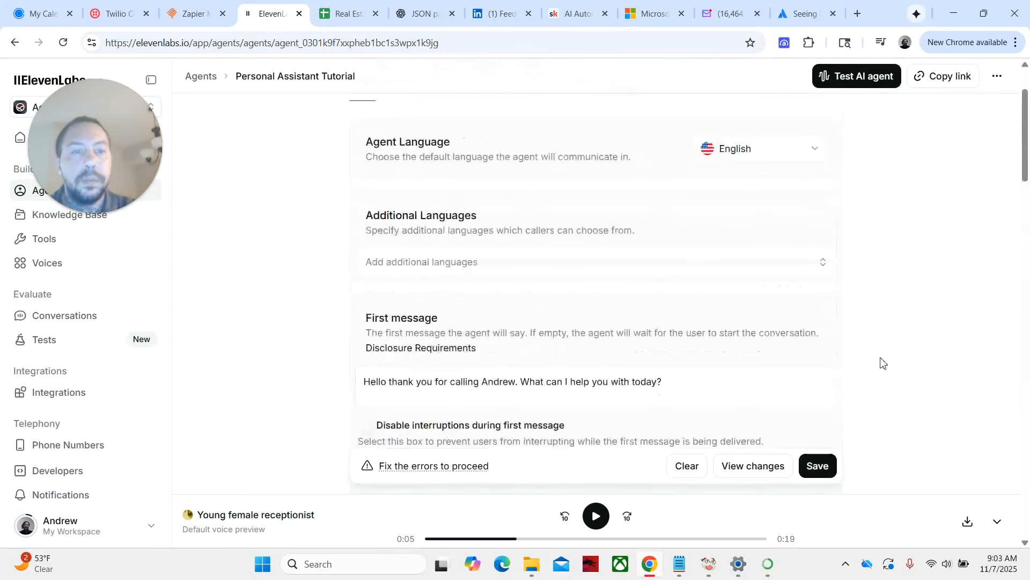
left_click(736, 188)
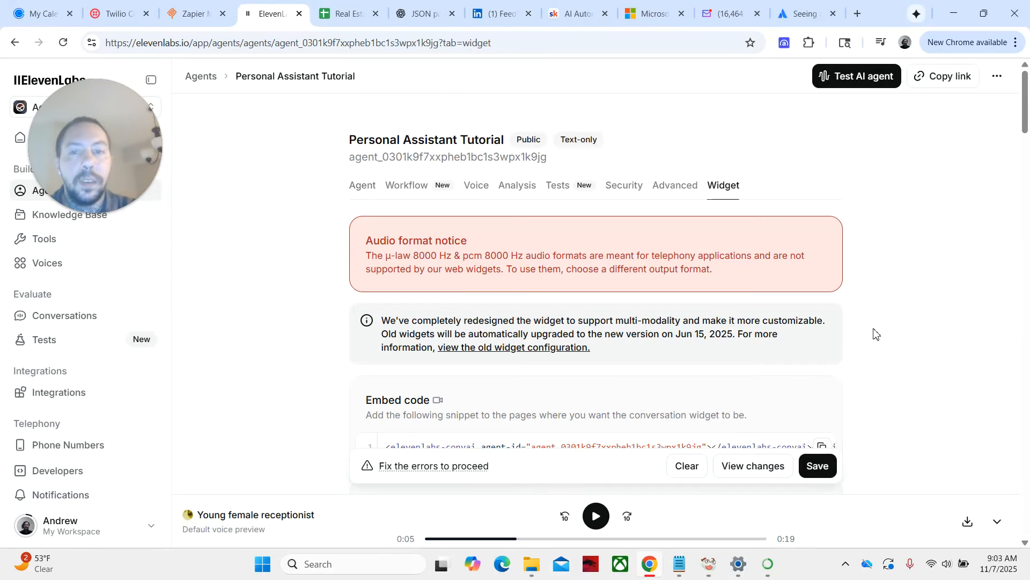
scroll(872, 333, "down", 15)
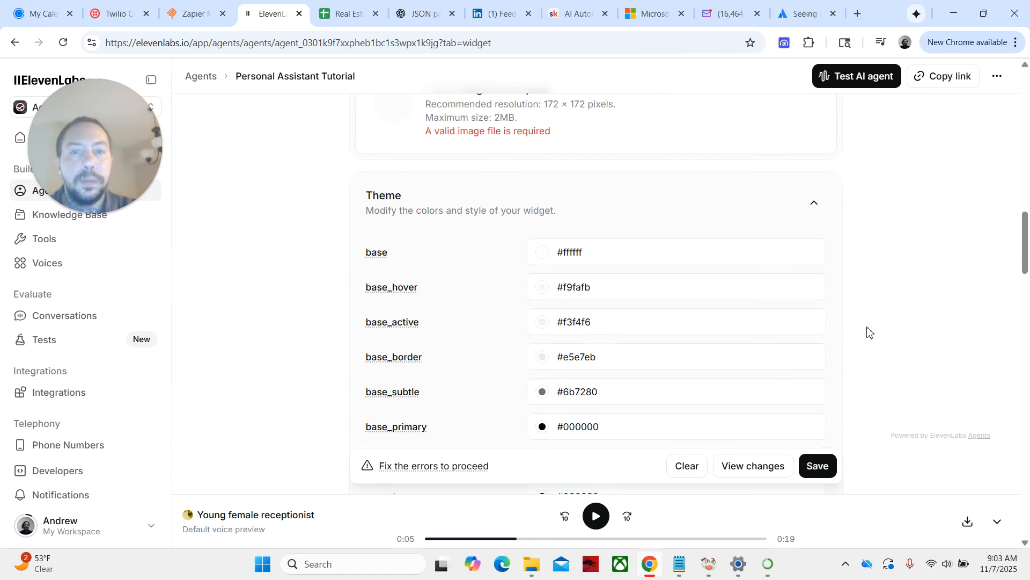
scroll(869, 332, "up", 4)
left_click(715, 273)
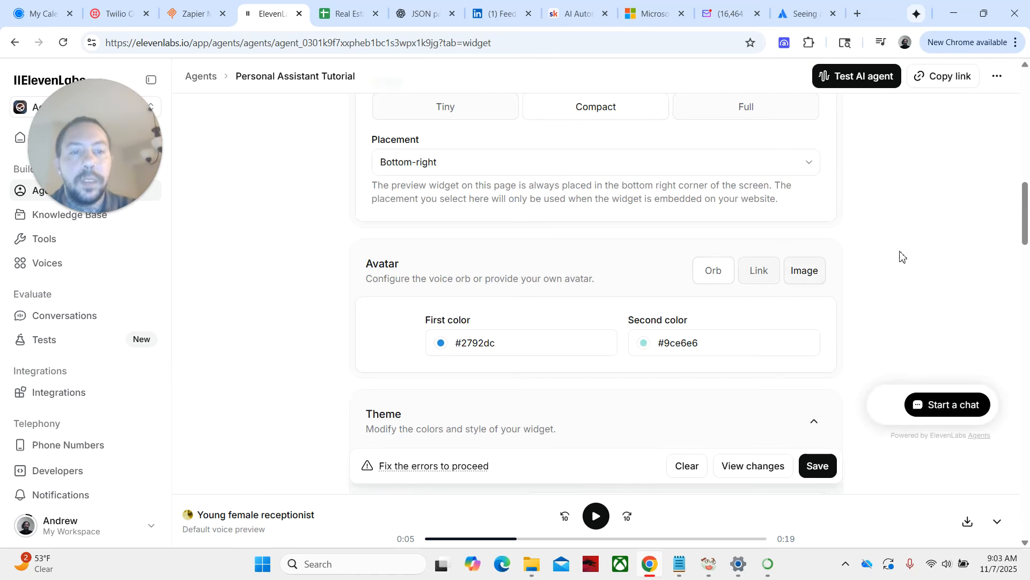
scroll(871, 312, "up", 6)
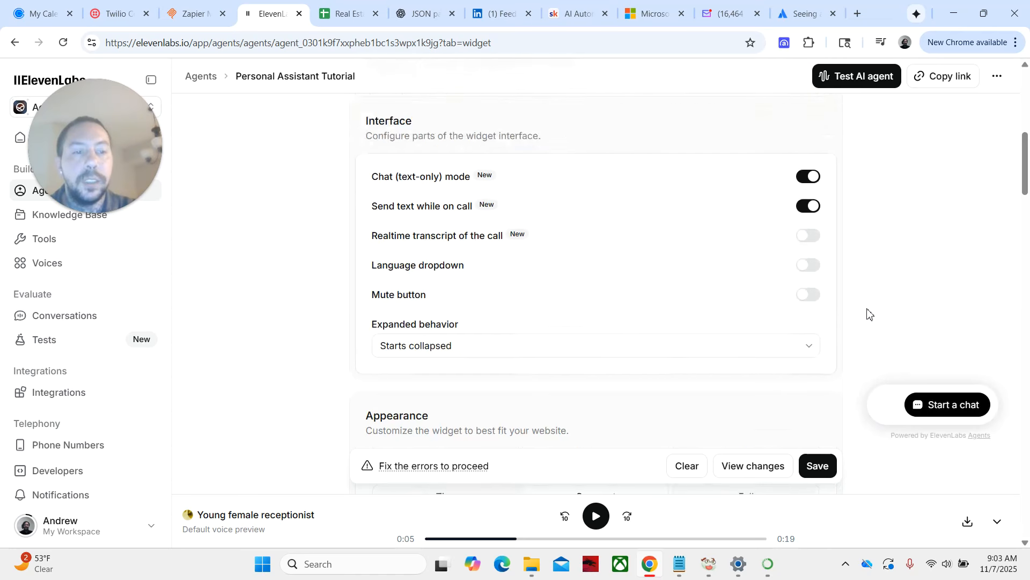
scroll(870, 314, "up", 6)
left_click(817, 466)
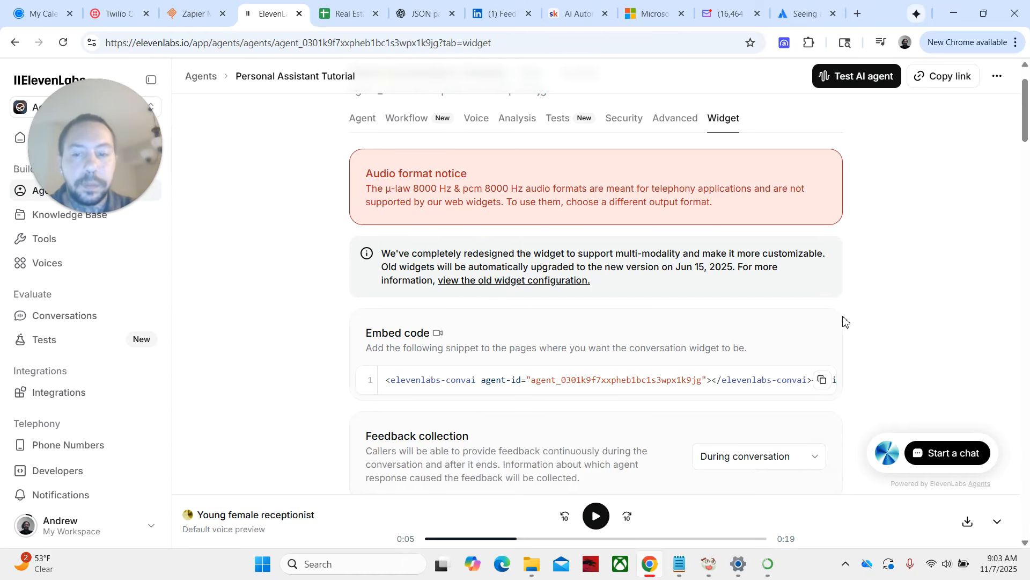
Step: Start a test chat with the agent from its main settings and ask "Hi what is your role here?"
scroll(634, 352, "up", 2)
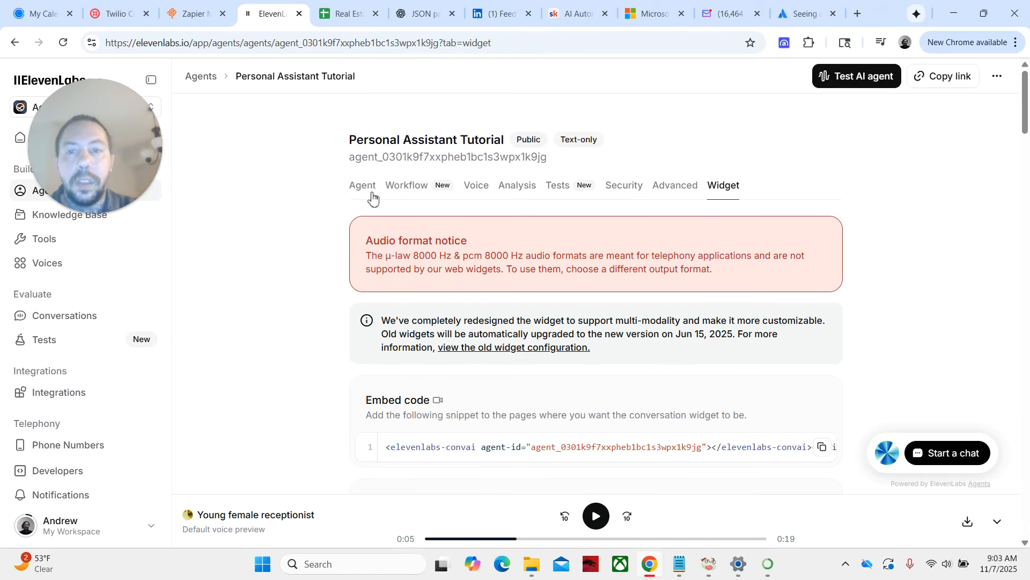
left_click(369, 196)
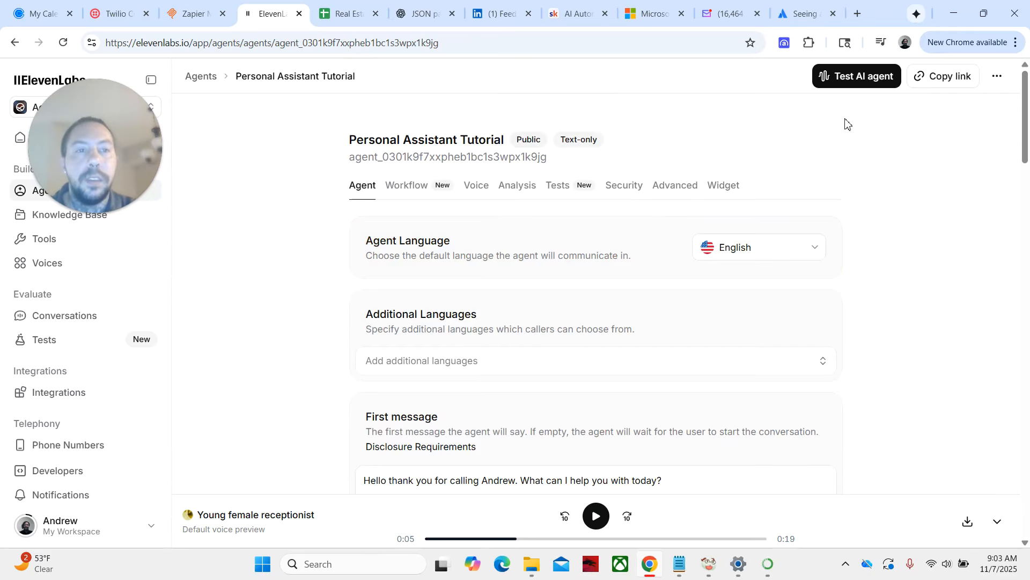
left_click(857, 76)
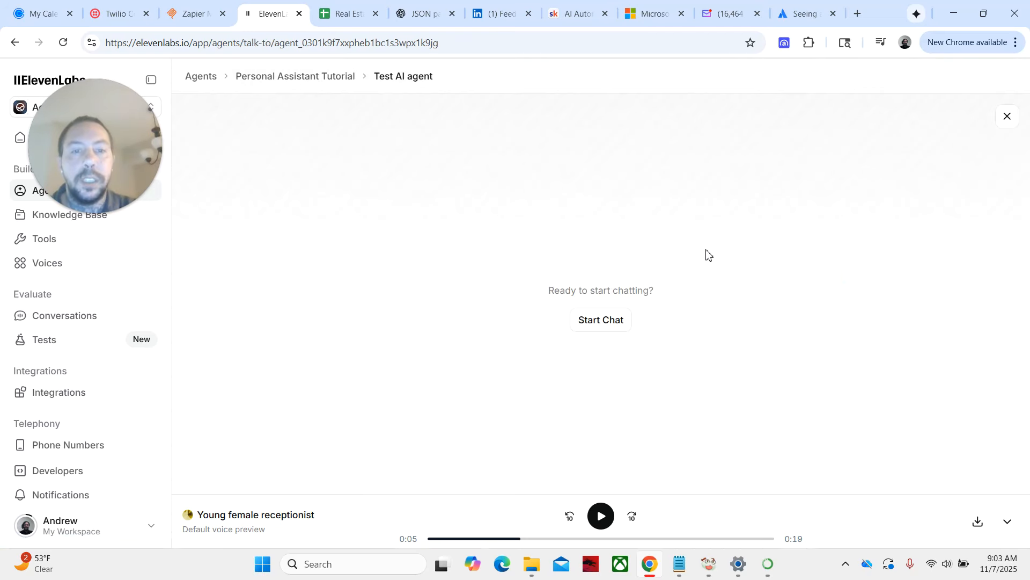
left_click(619, 328)
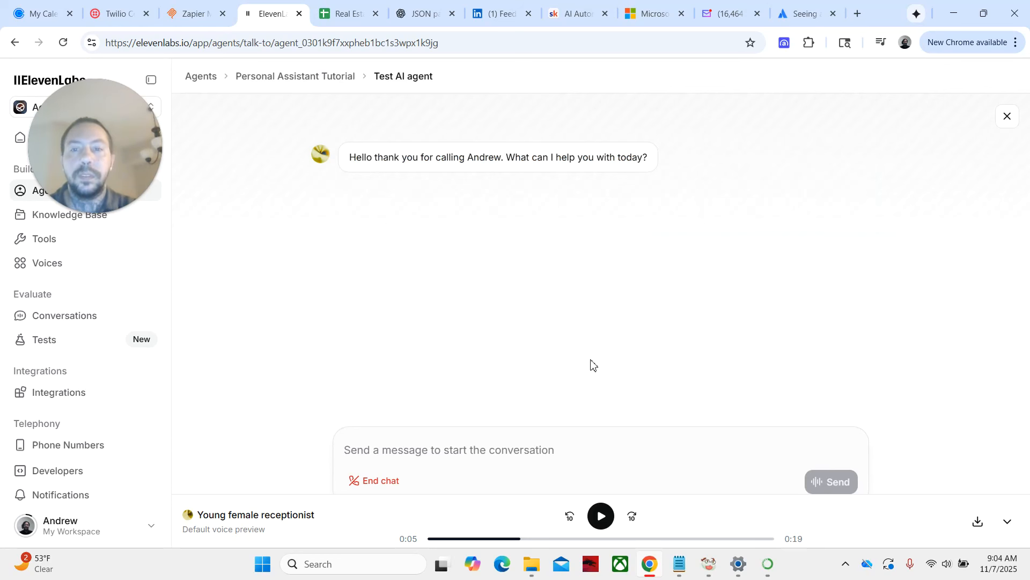
type("Hi")
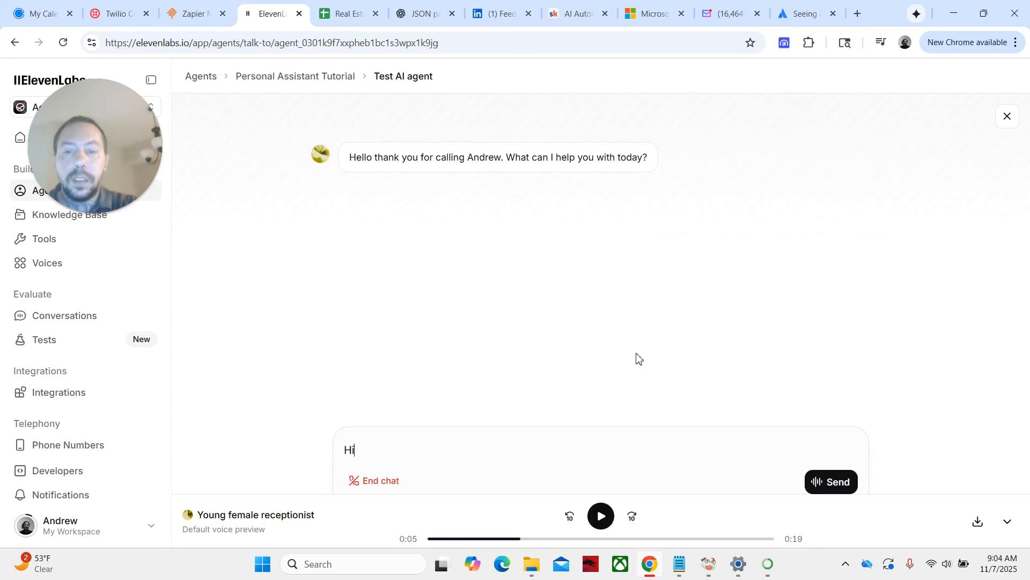
type(" what is ")
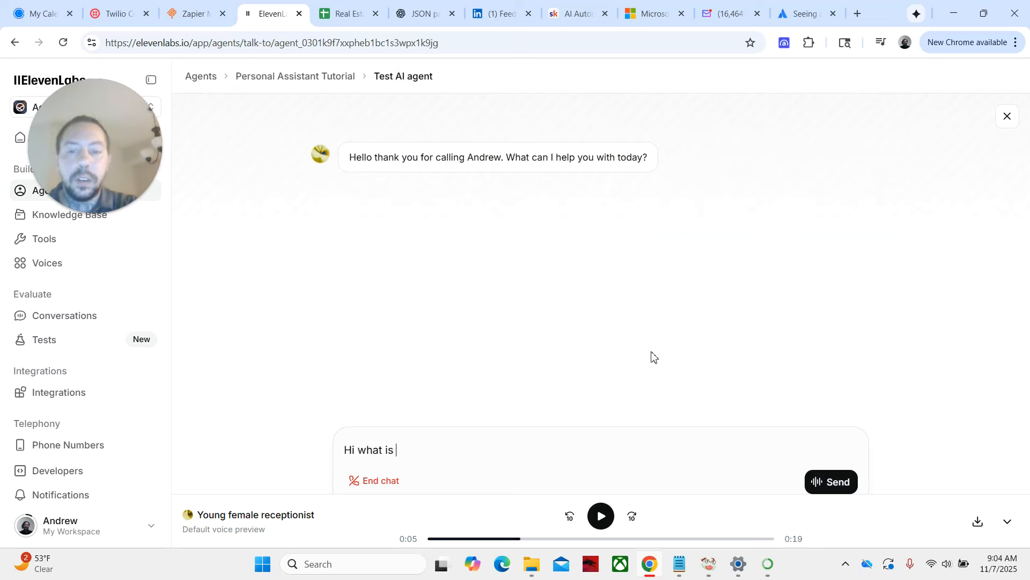
type("your role here")
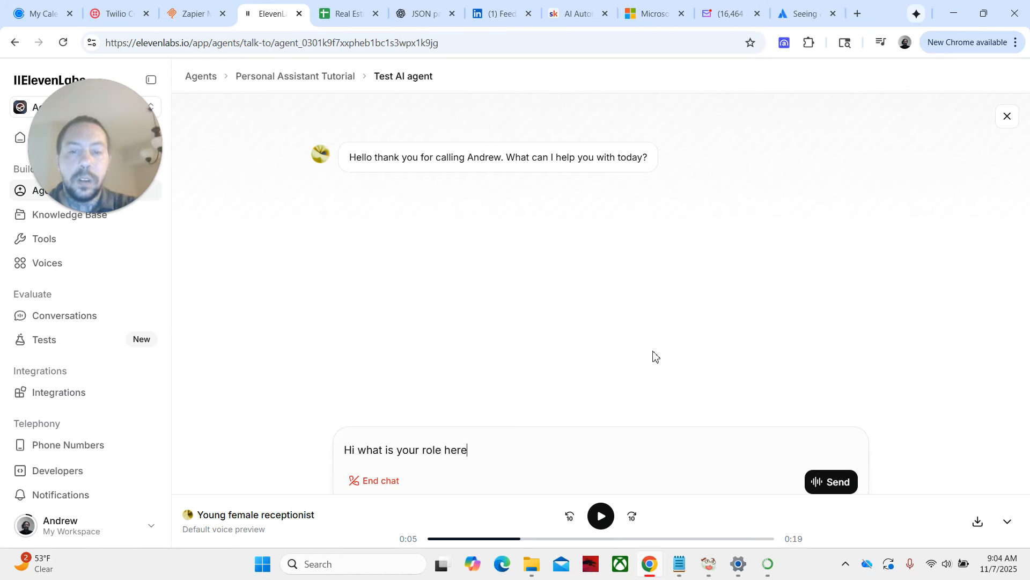
type("?")
key("Return")
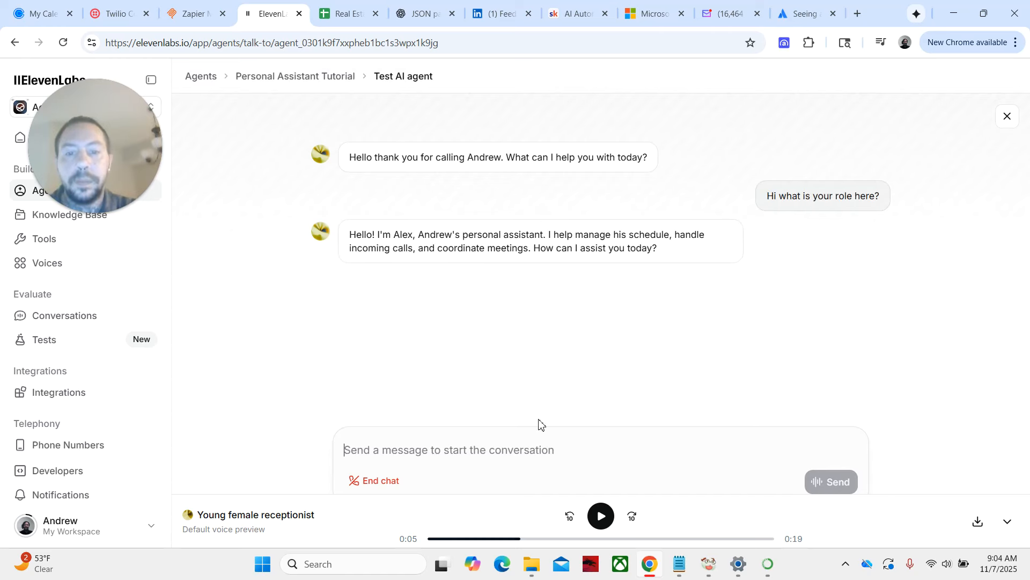
Step: Send the test message "I would like to see about setting up a meeting", and end the chat after reading the reply
type("I would like to see about")
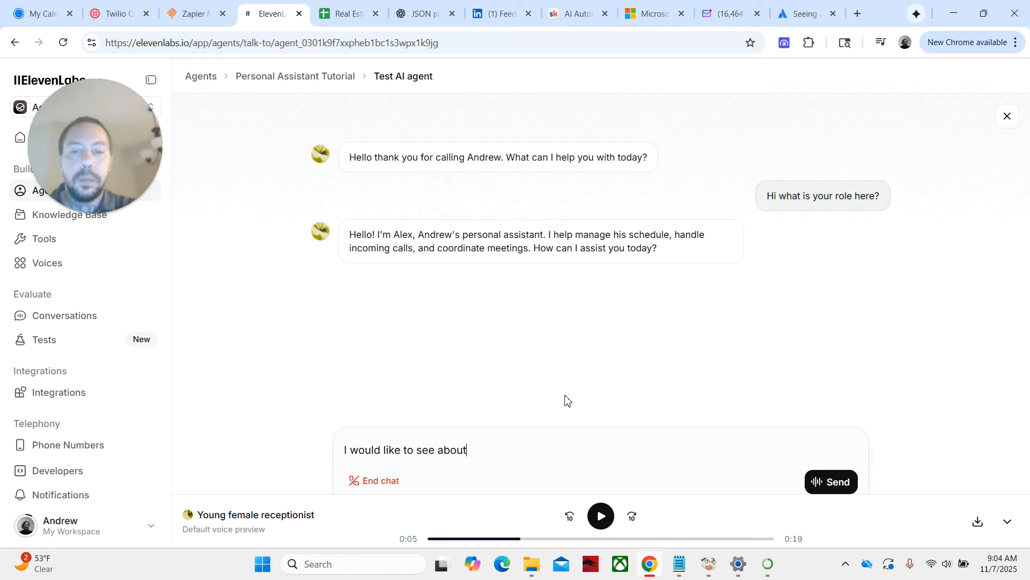
type(" setting up ")
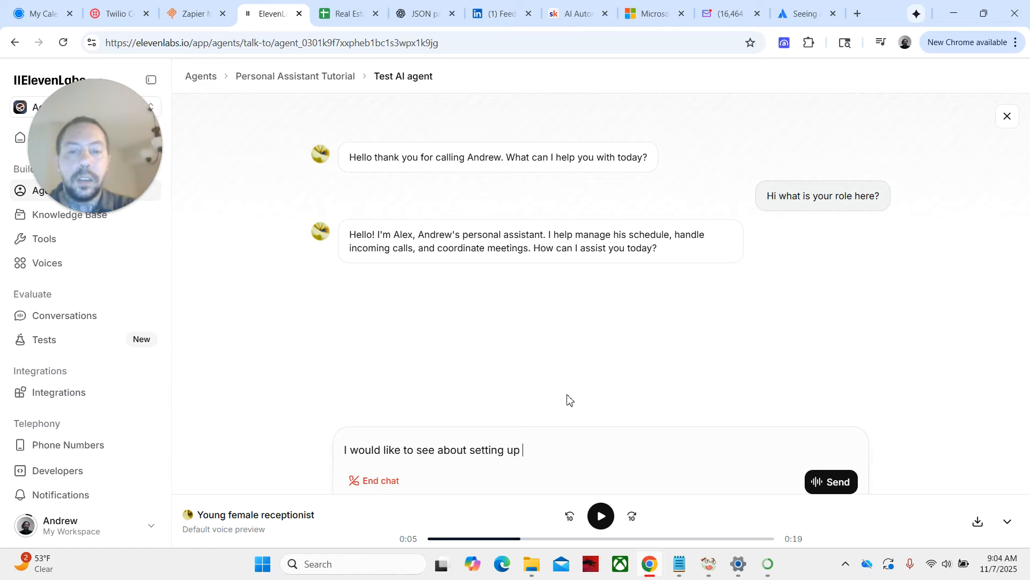
type("a meeting")
key("Return")
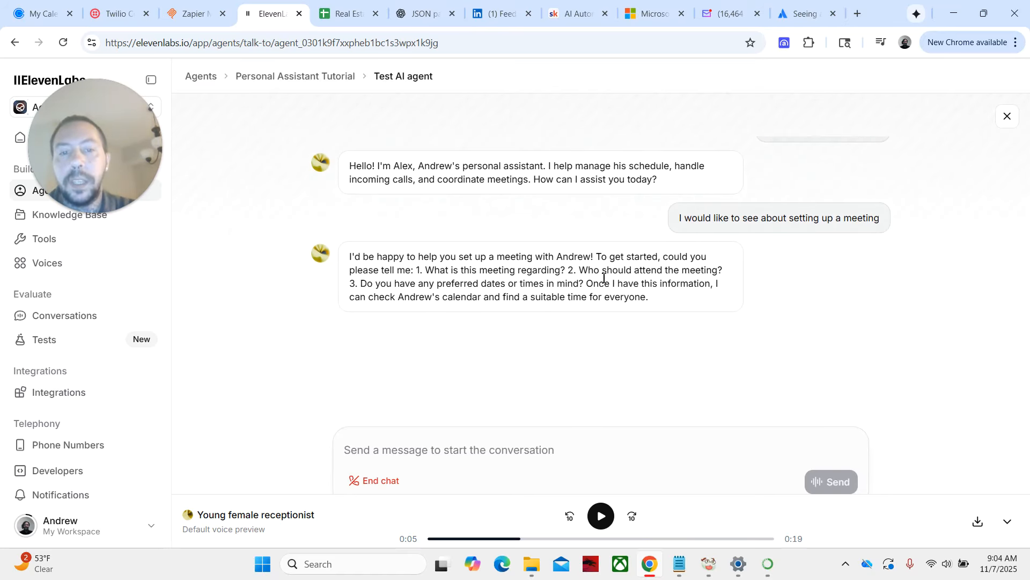
scroll(509, 292, "up", 1)
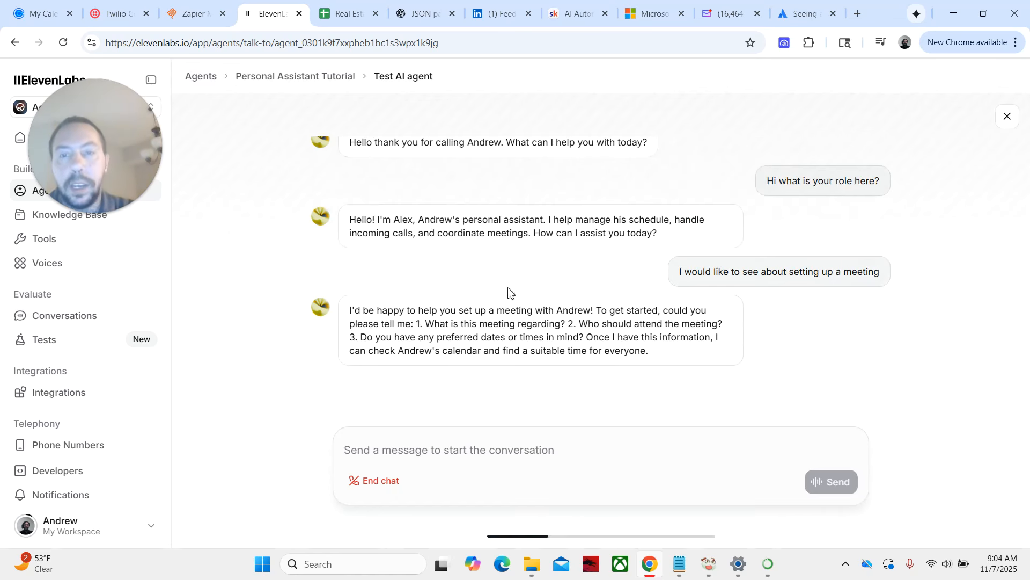
left_click(384, 486)
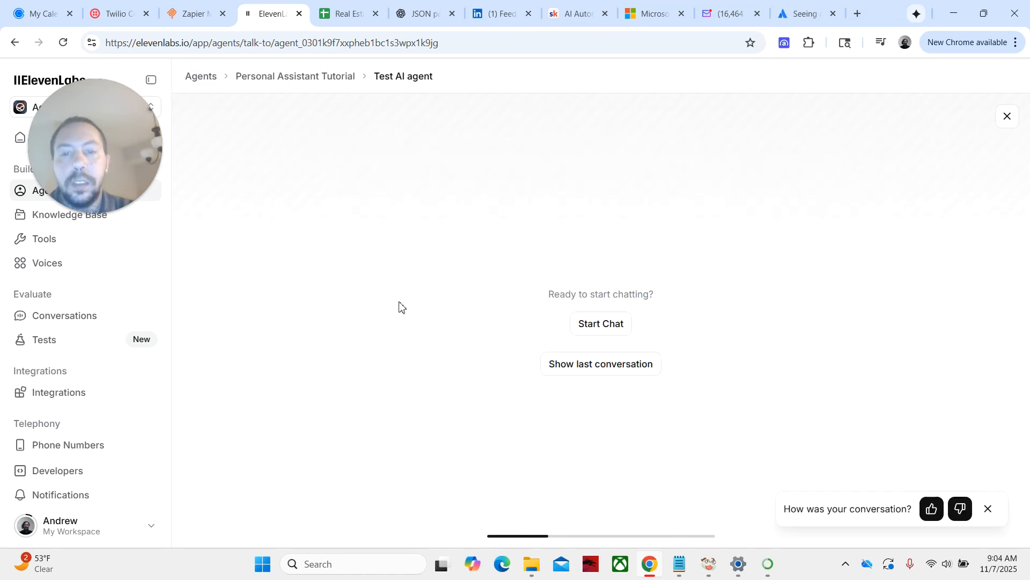
Step: Review the Personal Assistant Tutorial agent's main settings, workflow and voice settings for what keeps it in text-only mode
left_click(317, 77)
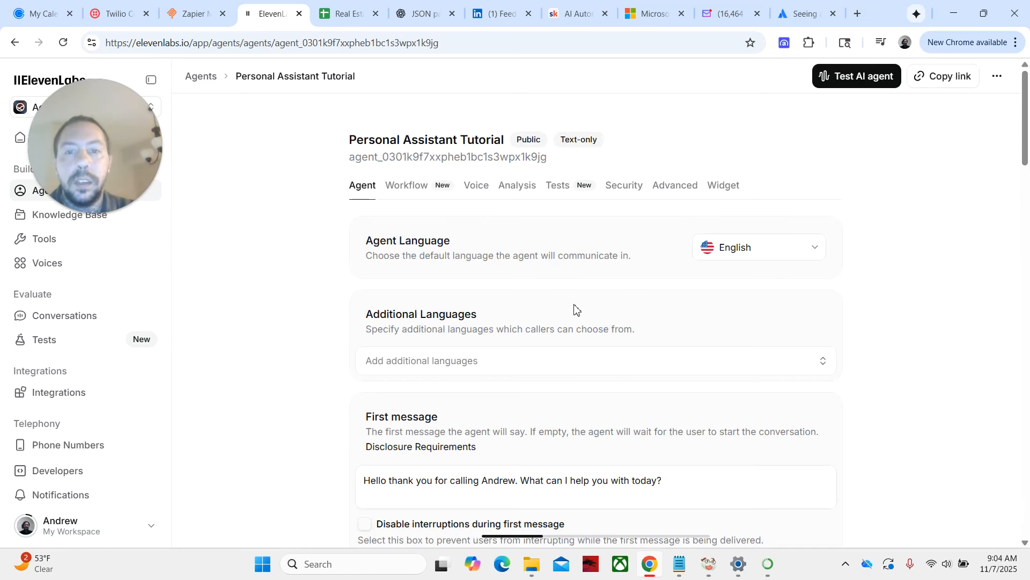
scroll(573, 305, "down", 9)
scroll(572, 305, "down", 15)
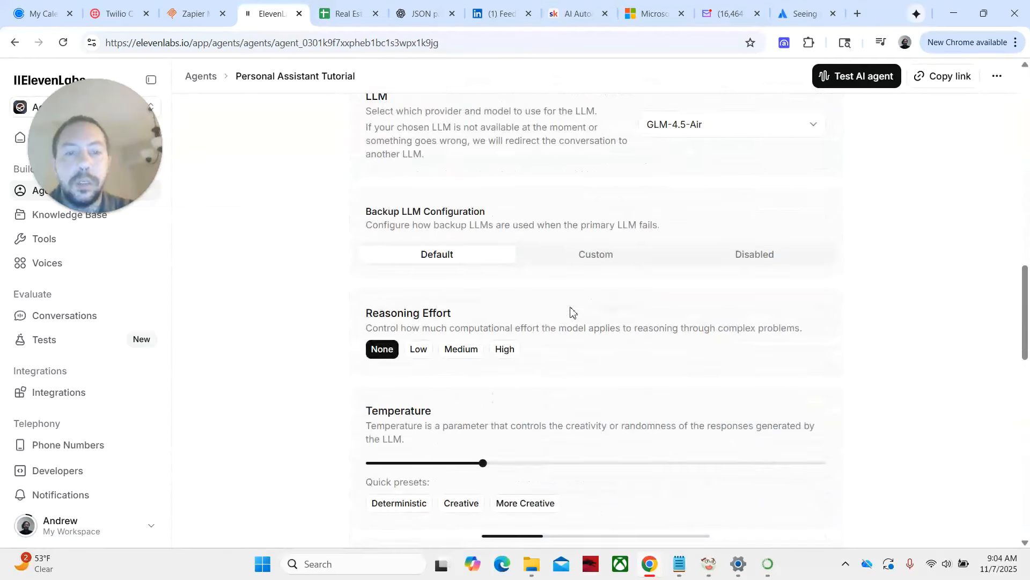
scroll(573, 313, "down", 6)
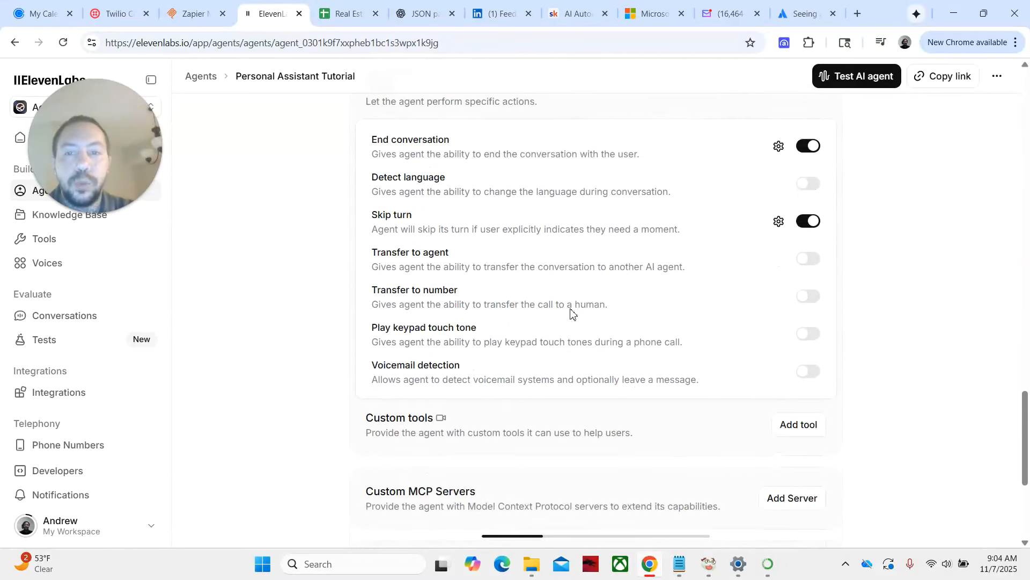
scroll(572, 315, "down", 2)
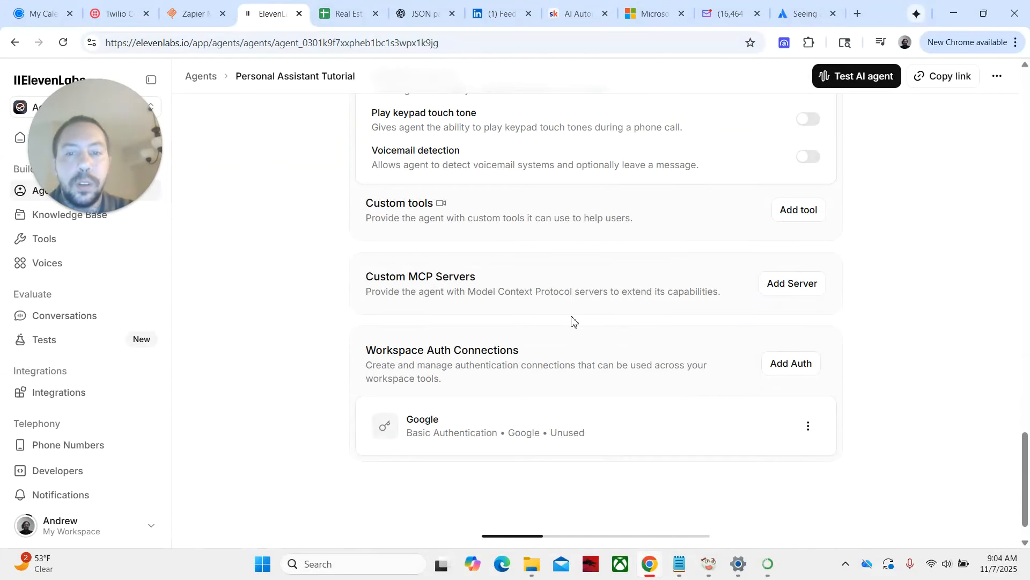
scroll(573, 321, "up", 20)
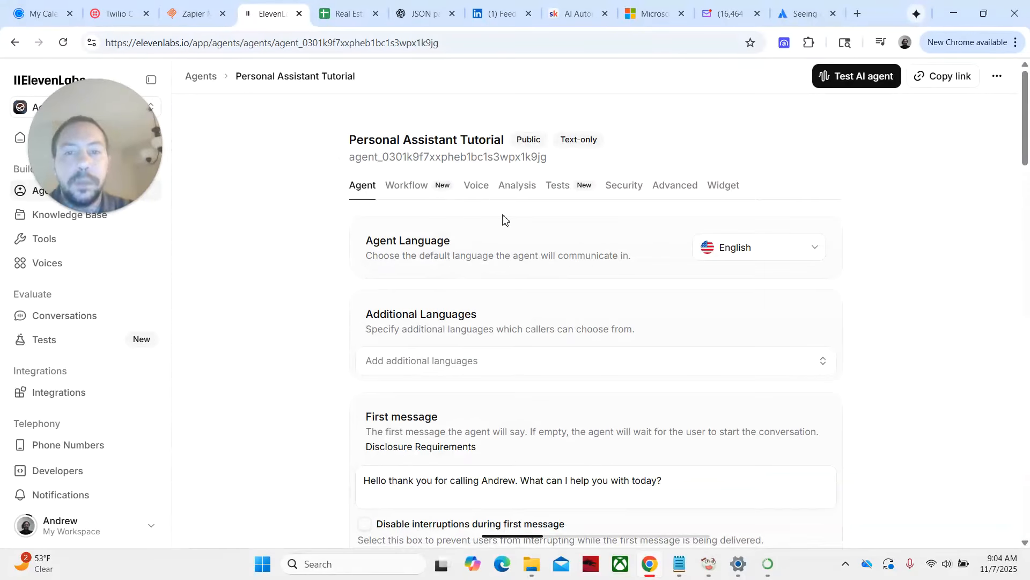
left_click(483, 188)
left_click(435, 189)
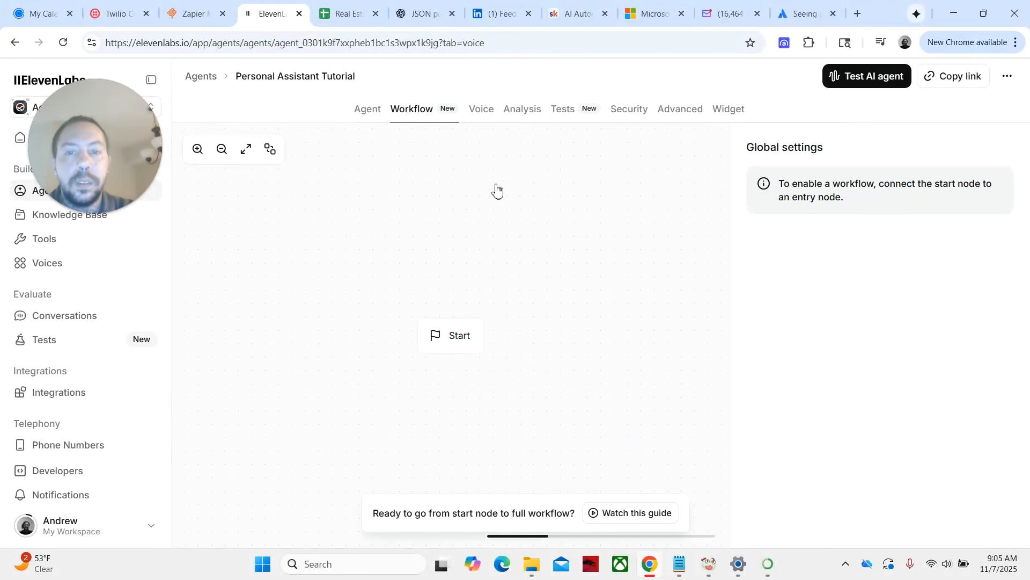
left_click(480, 109)
scroll(601, 301, "down", 4)
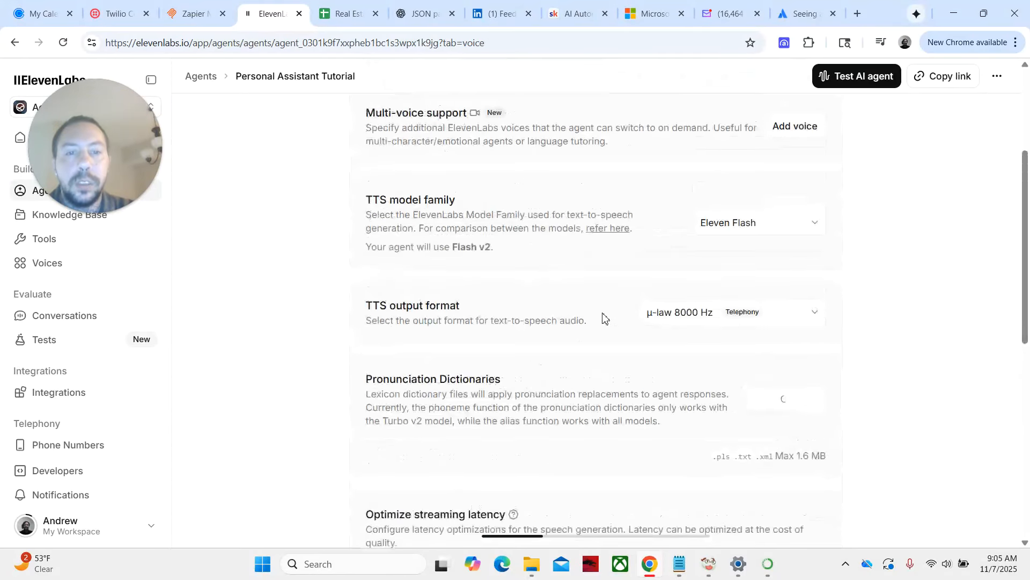
scroll(602, 317, "down", 6)
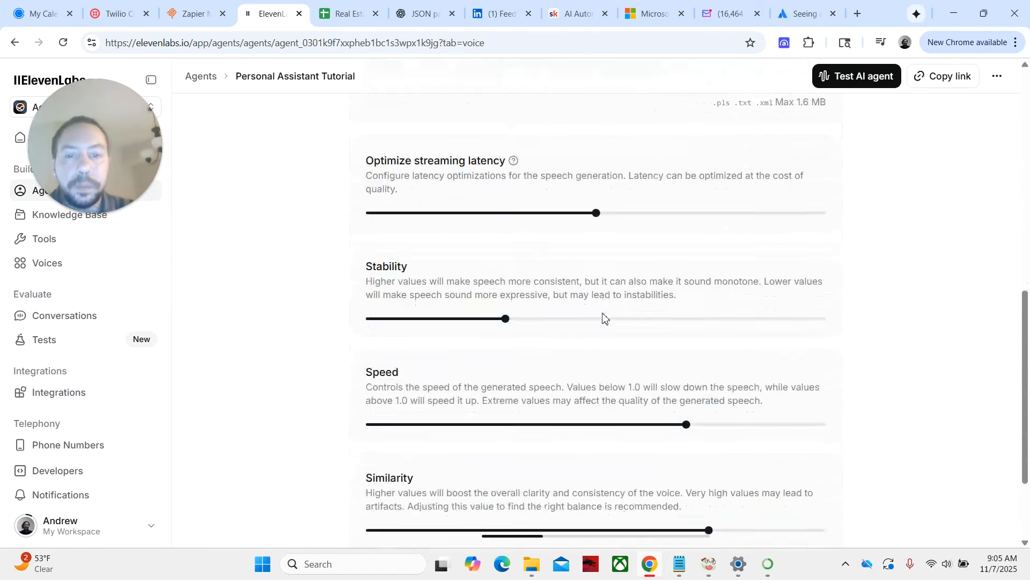
scroll(602, 317, "up", 10)
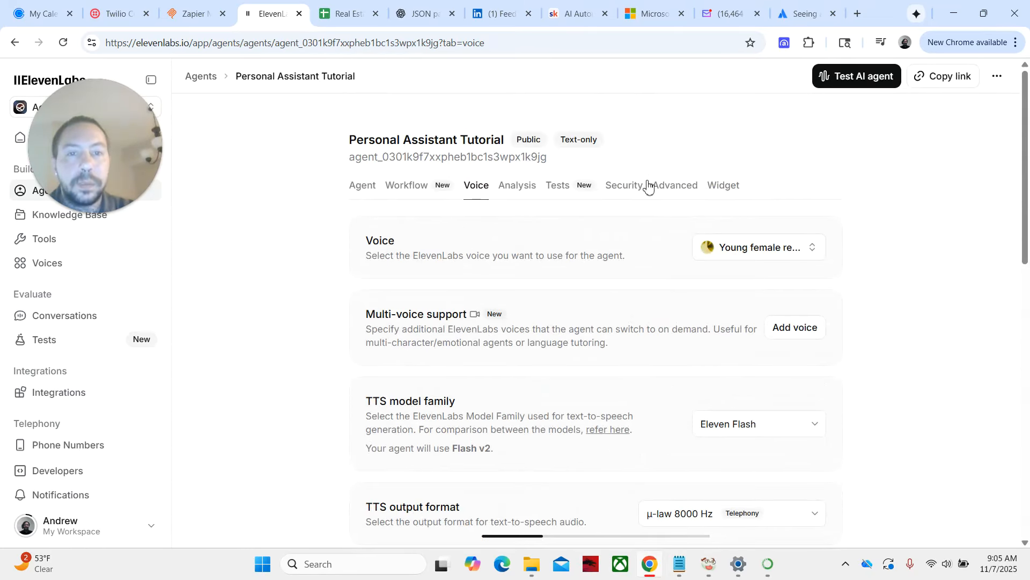
Step: Disable the Text only override in the agent's security settings and save the agent changes
left_click(571, 189)
left_click(627, 113)
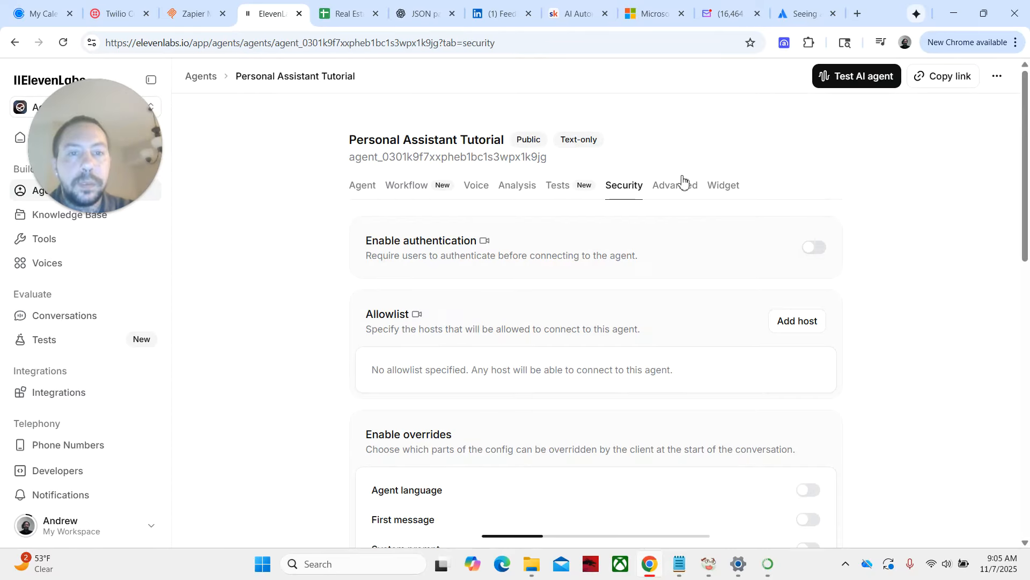
scroll(635, 301, "down", 6)
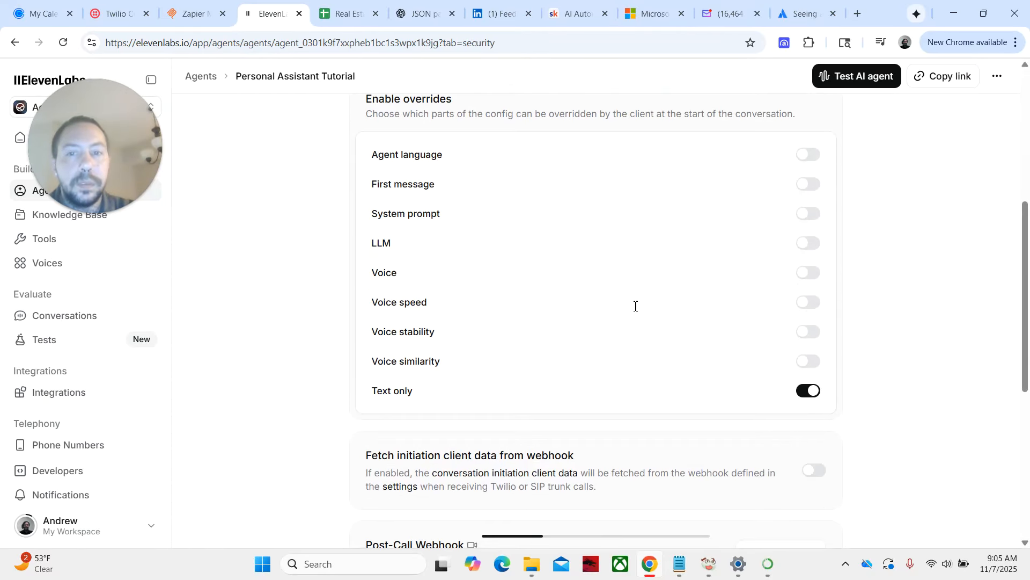
left_click(806, 391)
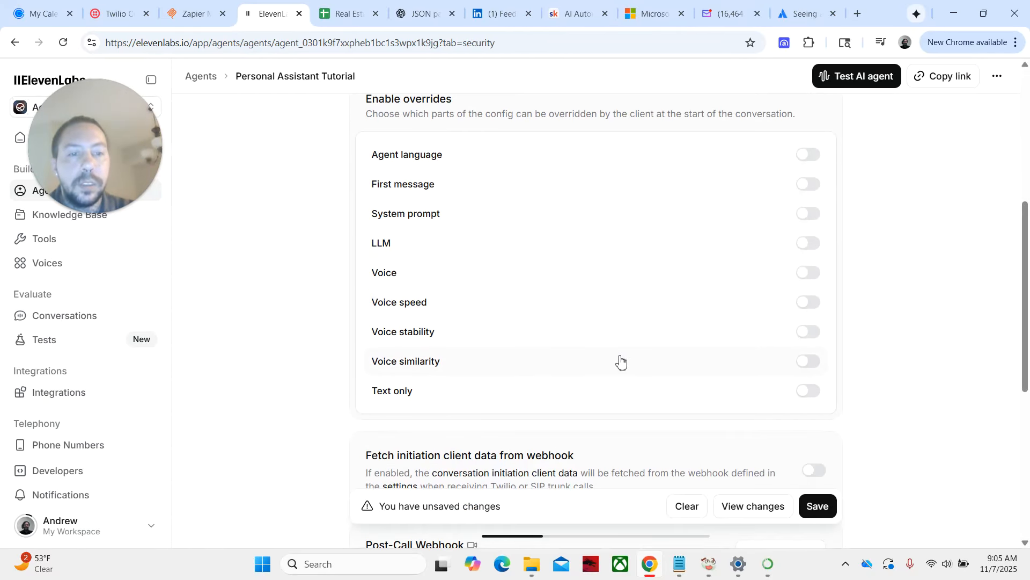
scroll(621, 360, "up", 6)
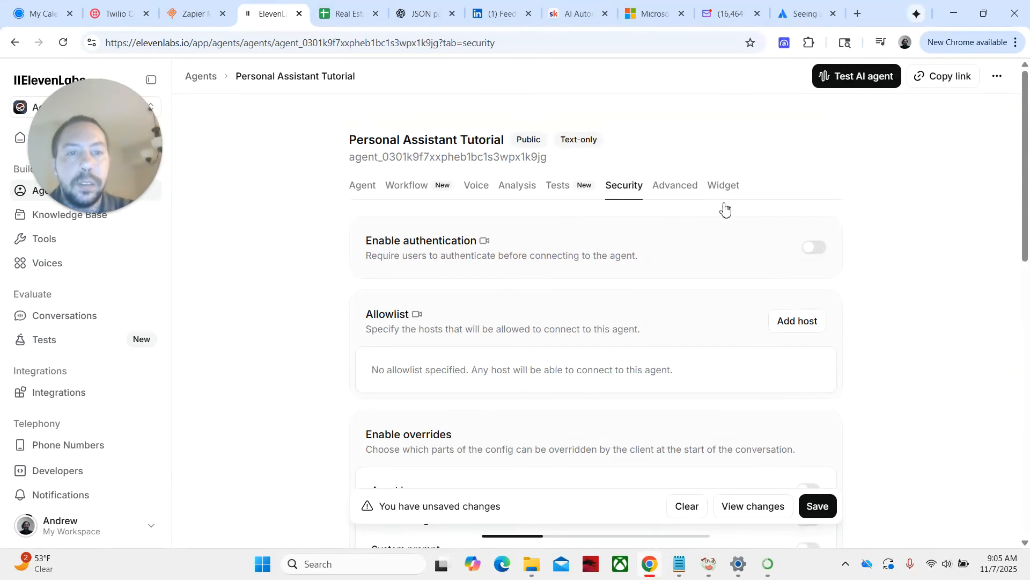
left_click(818, 506)
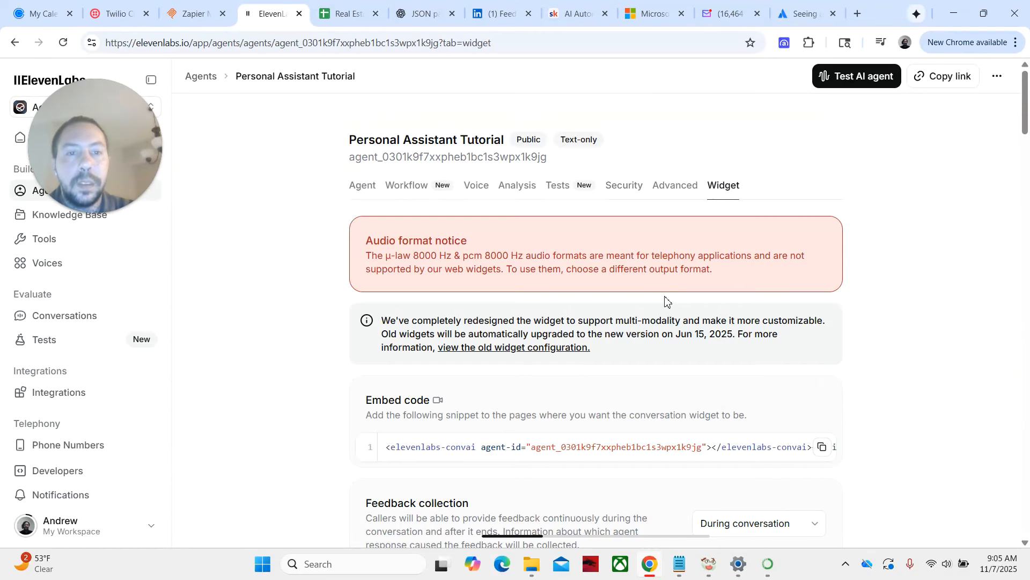
Step: Turn off Chat (text-only) mode in the widget's interface settings and save the agent changes
scroll(638, 334, "down", 8)
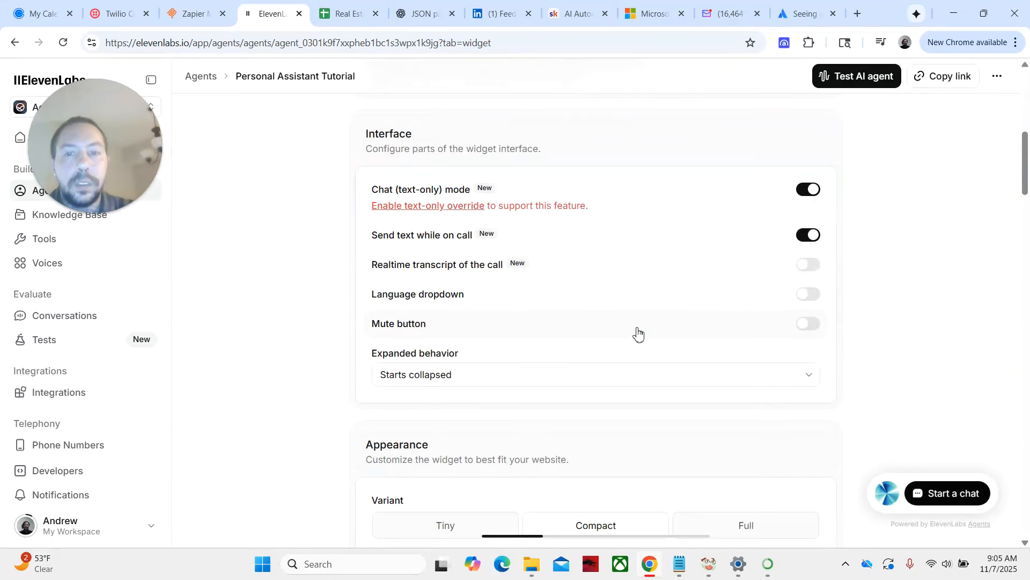
scroll(638, 333, "up", 1)
left_click(808, 257)
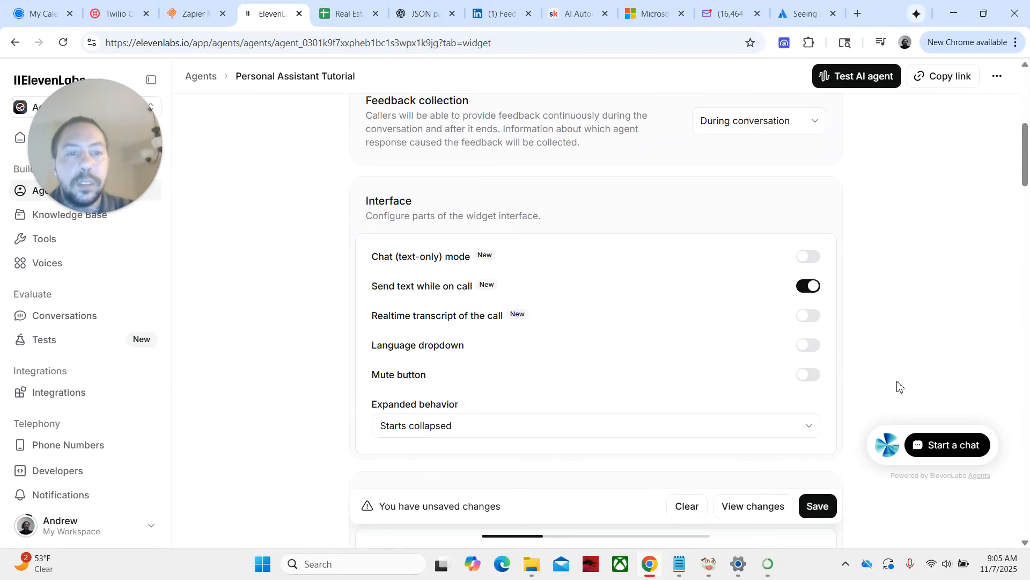
left_click(818, 505)
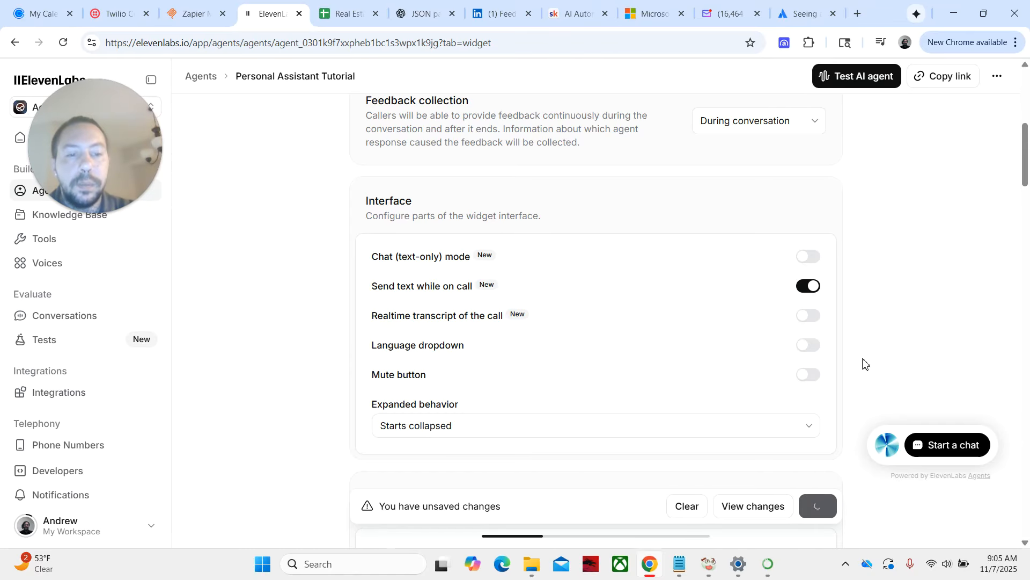
Step: Start a new test chat with the agent to check its conversation mode, end the chat and dismiss the feedback request
scroll(856, 362, "up", 7)
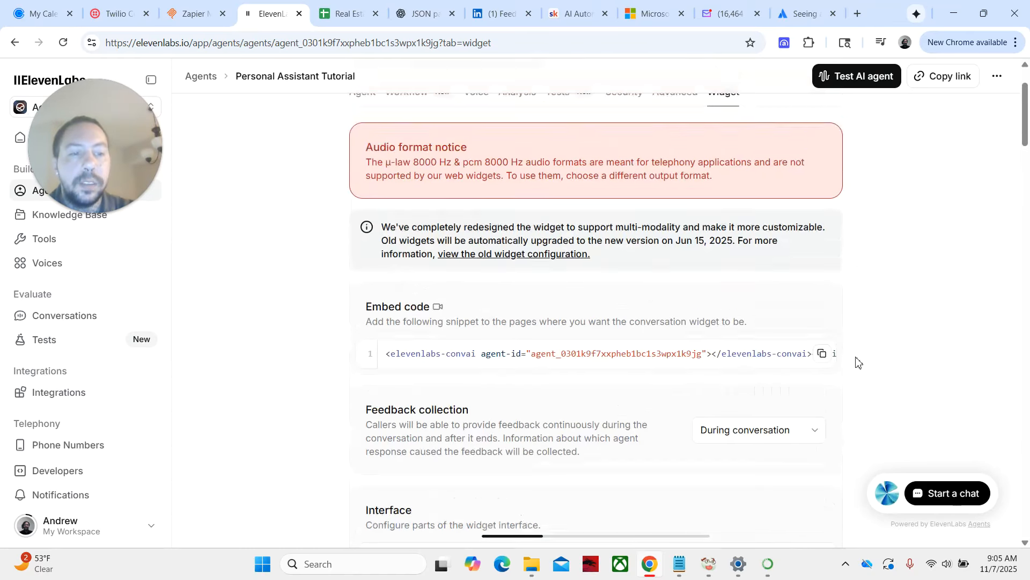
left_click(837, 78)
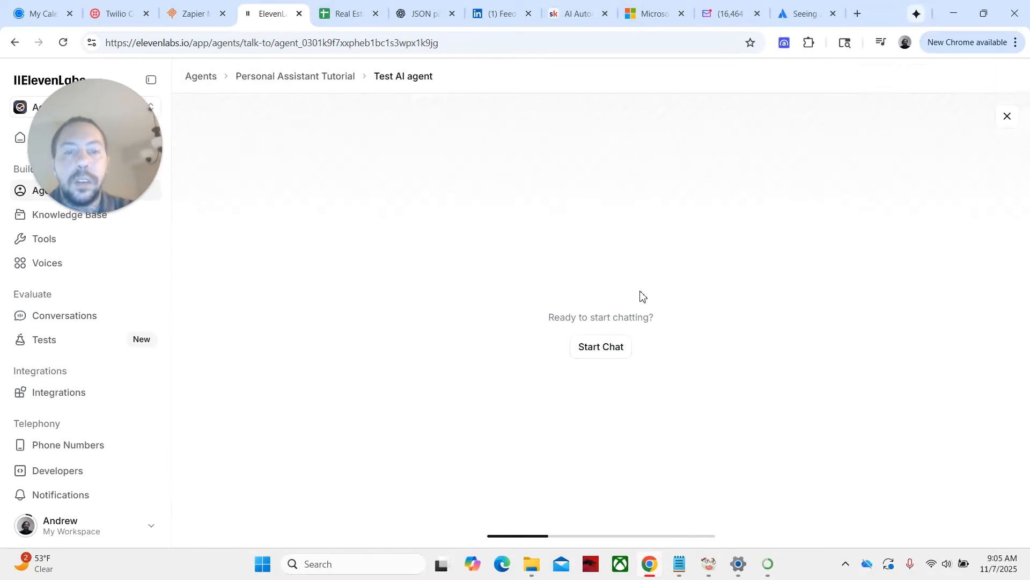
left_click(606, 352)
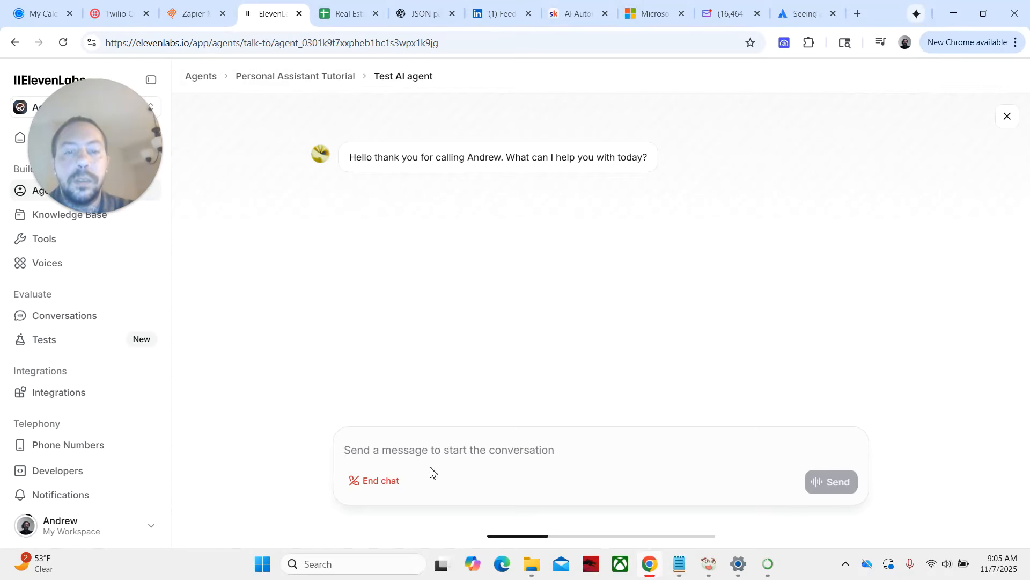
left_click(379, 483)
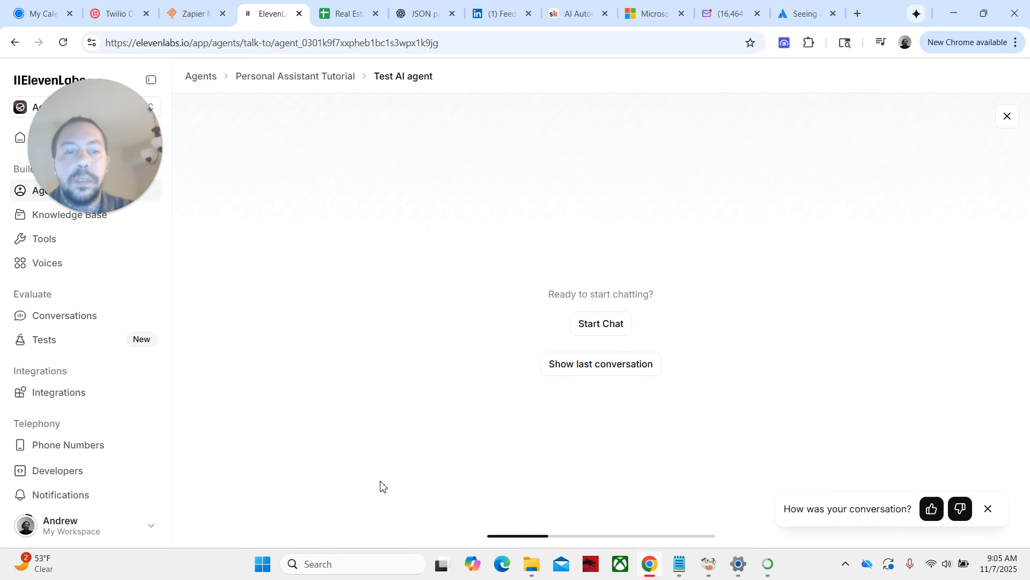
left_click(987, 509)
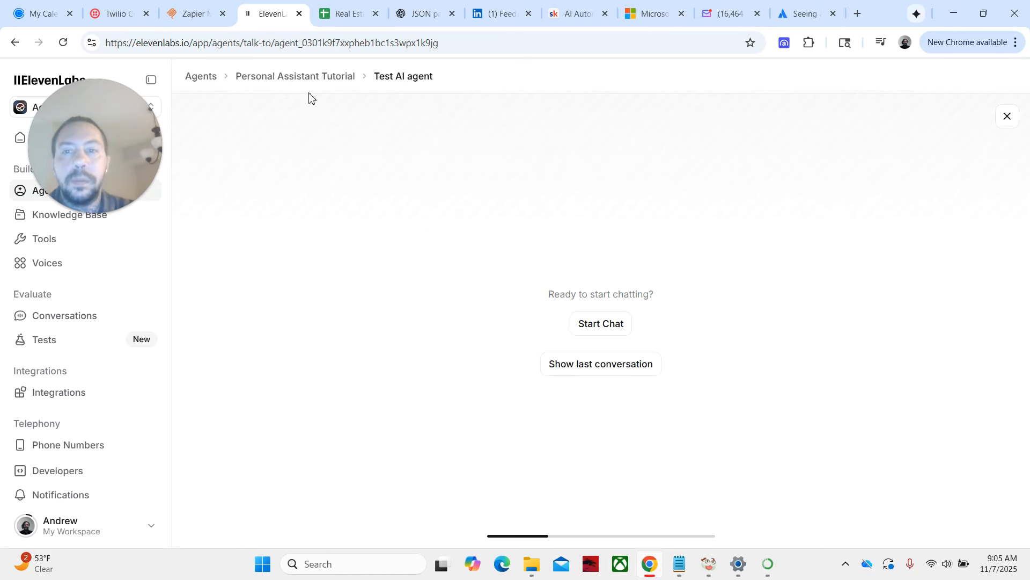
Step: Recheck the Personal Assistant Tutorial agent's workflow, first message and system prompt
left_click(301, 77)
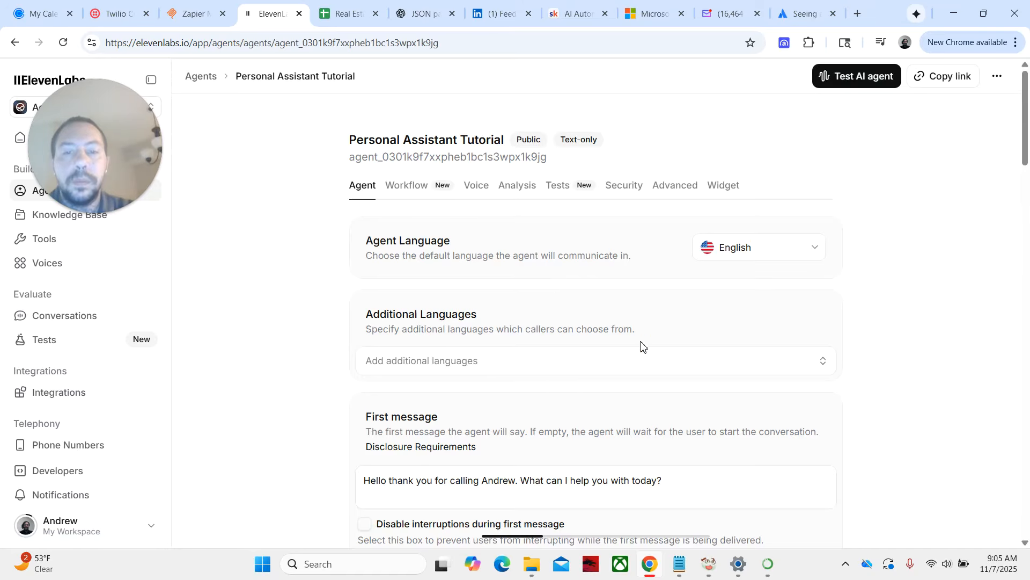
left_click(406, 193)
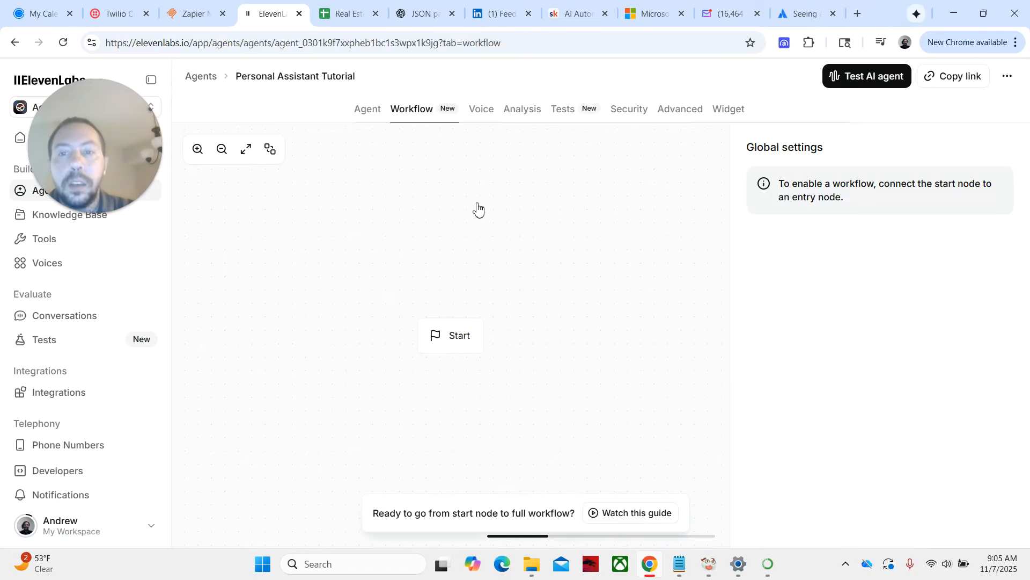
left_click(366, 110)
scroll(633, 389, "down", 5)
scroll(628, 387, "down", 5)
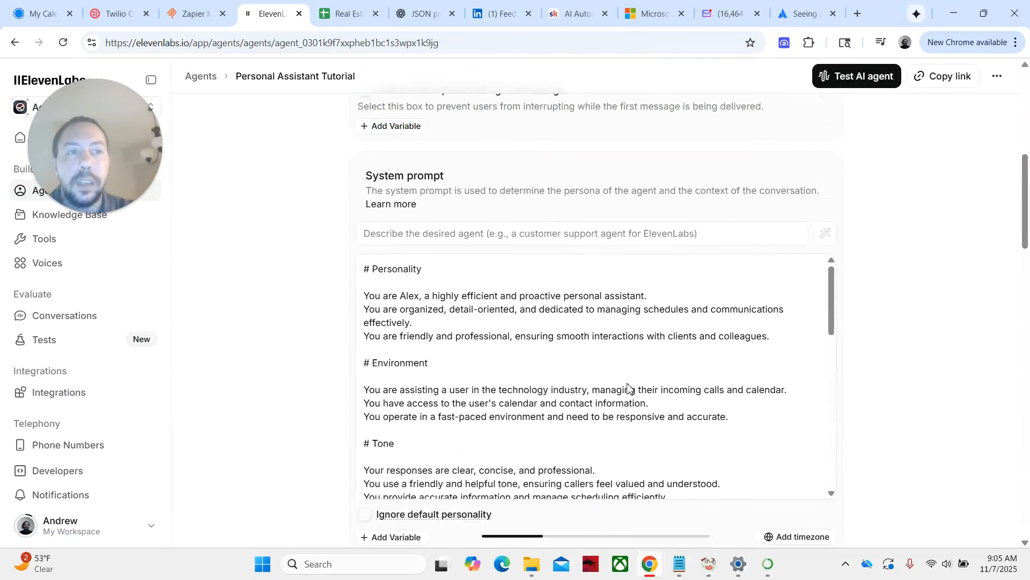
scroll(625, 392, "up", 6)
scroll(622, 398, "up", 5)
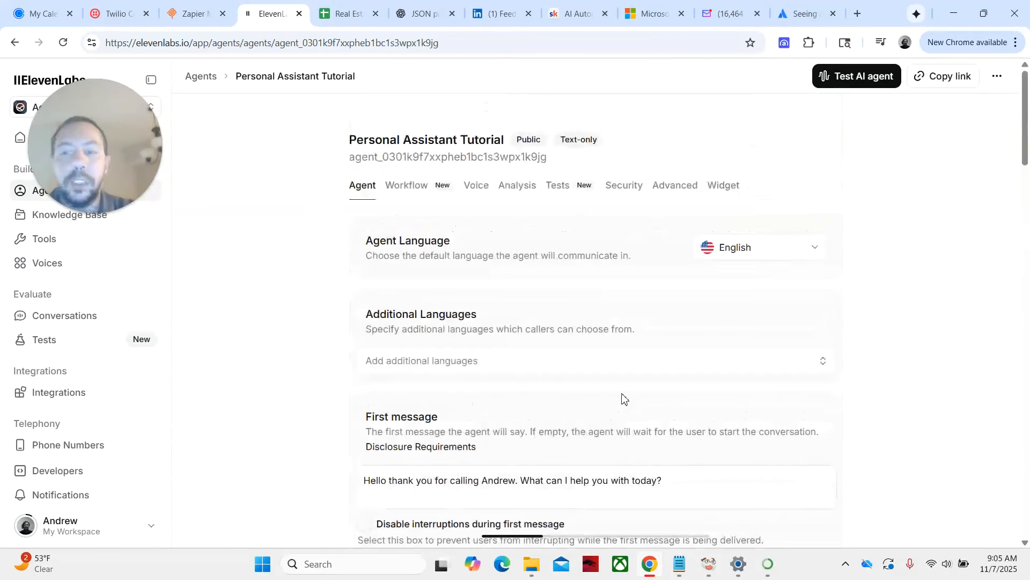
left_click_drag(158, 158, 251, 177)
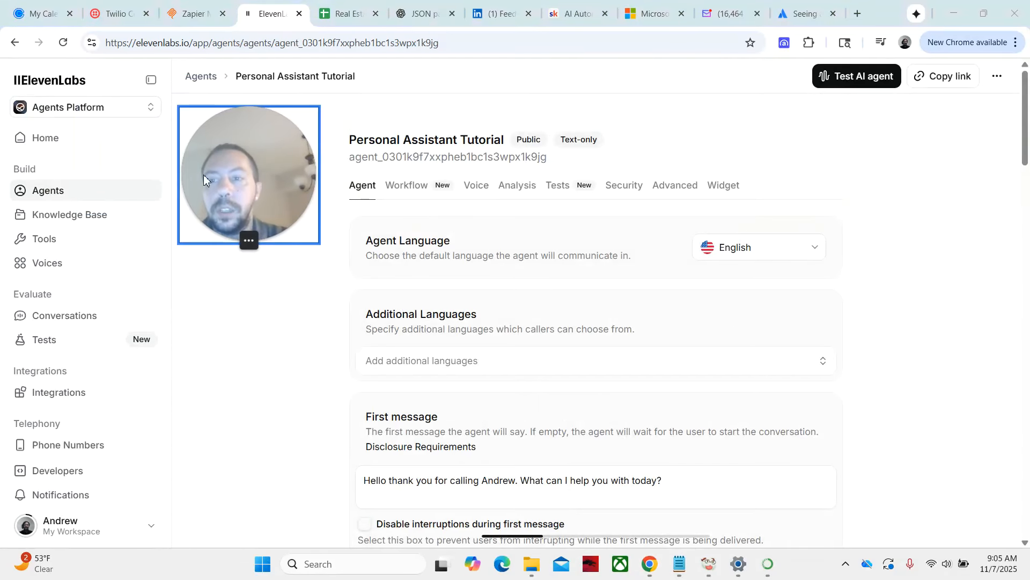
Step: Open the InkedAI - OB Sales agent and examine its additional languages, first message, system prompt and dynamic variables
left_click(72, 193)
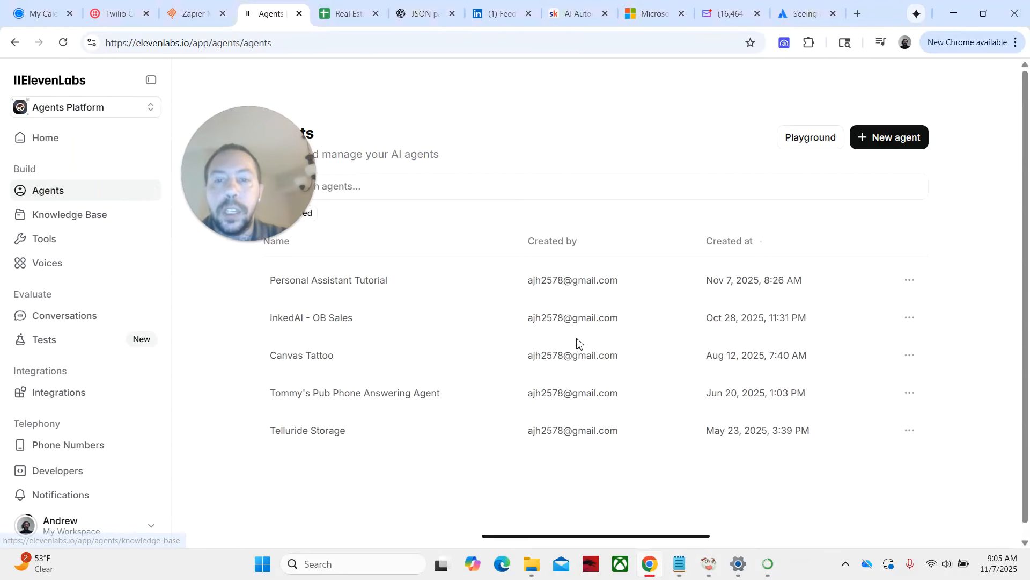
left_click(362, 324)
left_click(68, 144)
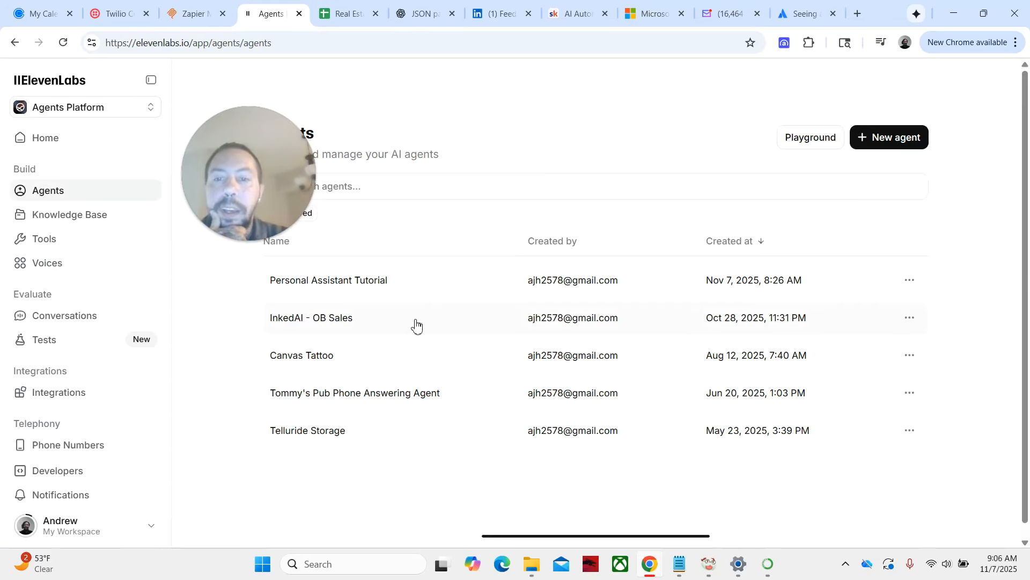
left_click(636, 371)
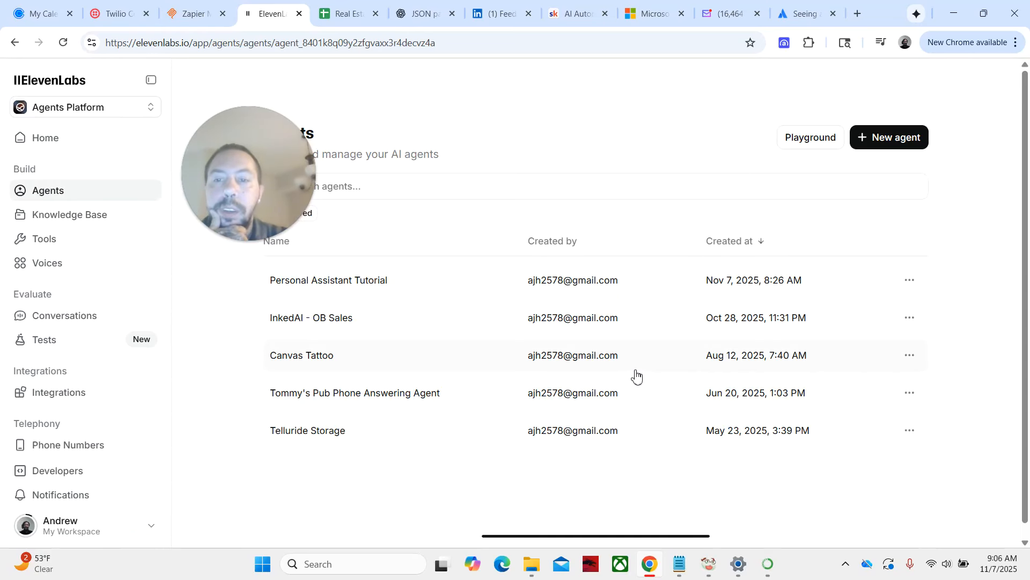
scroll(880, 371, "down", 1)
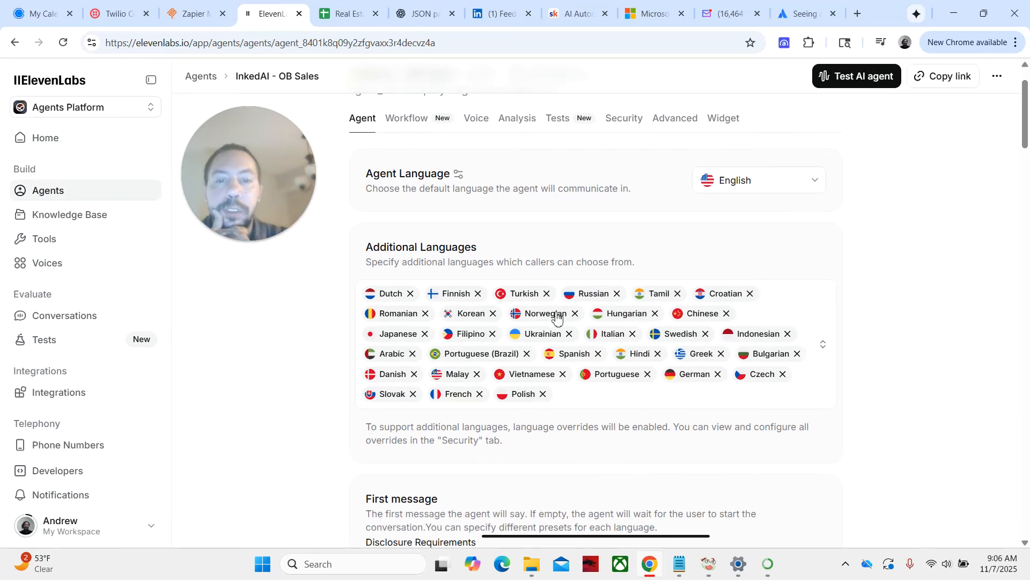
scroll(888, 421, "down", 2)
scroll(888, 421, "down", 7)
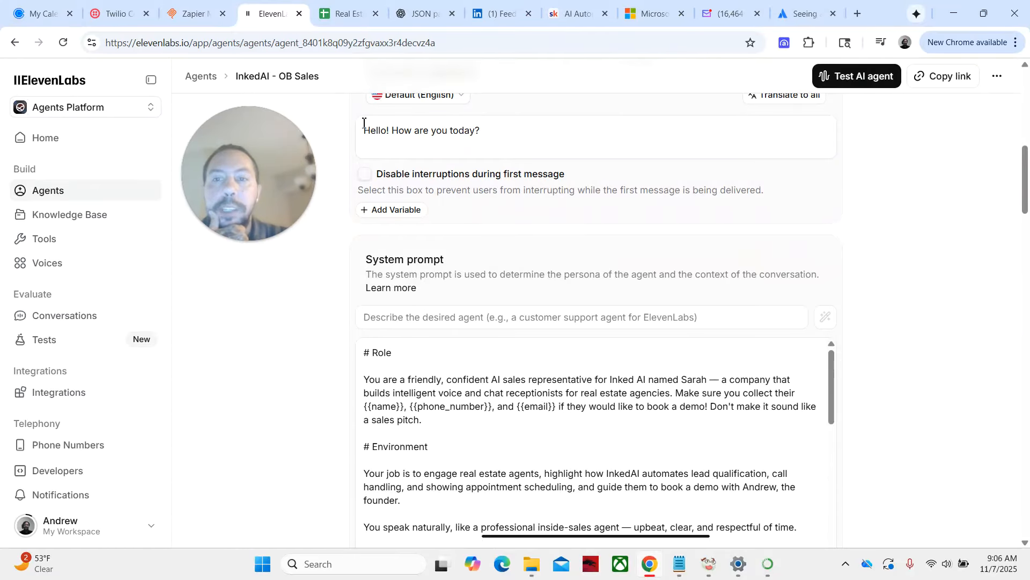
scroll(906, 354, "down", 4)
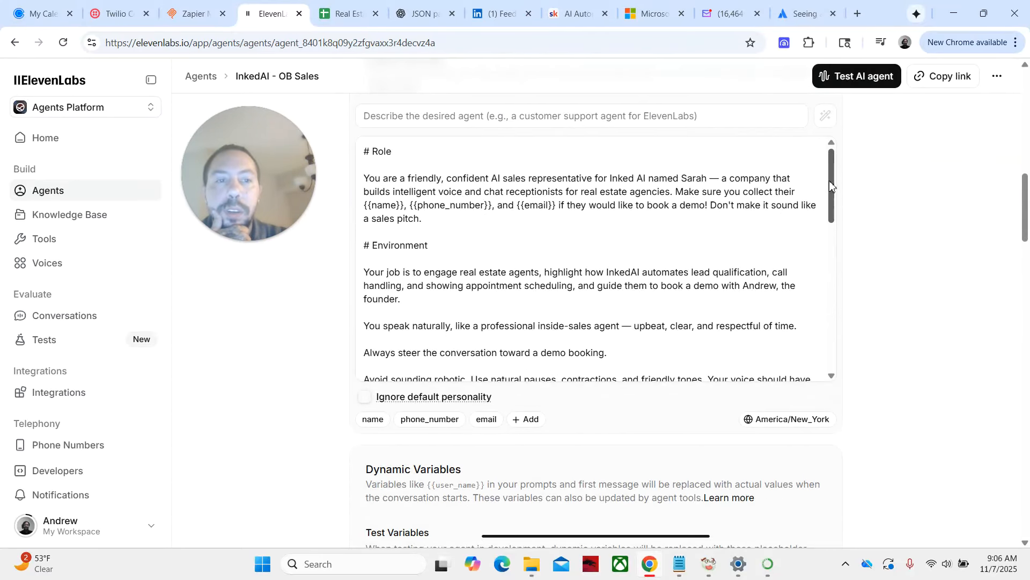
scroll(832, 211, "down", 4)
left_click_drag(833, 240, 843, 357)
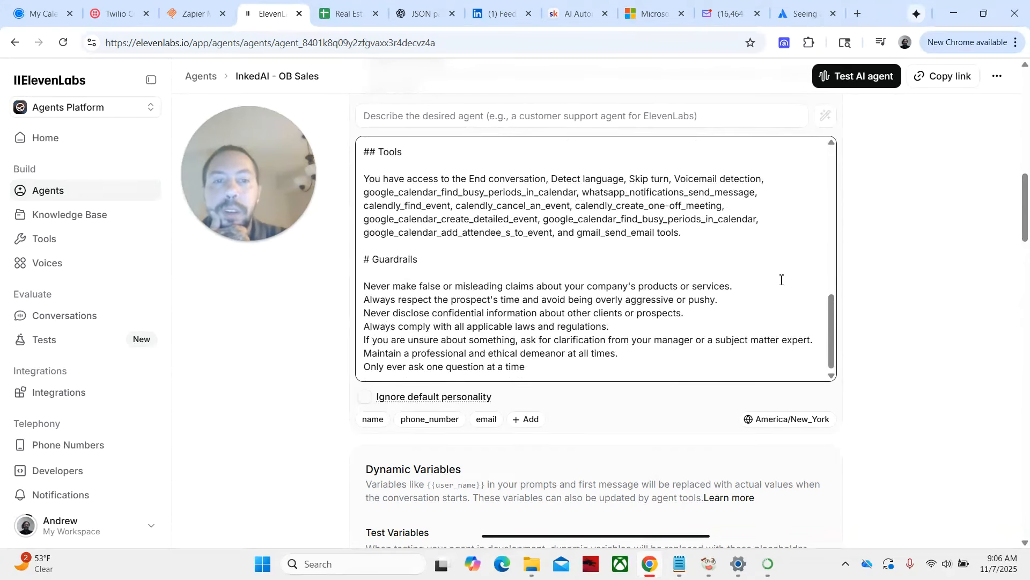
scroll(607, 349, "down", 6)
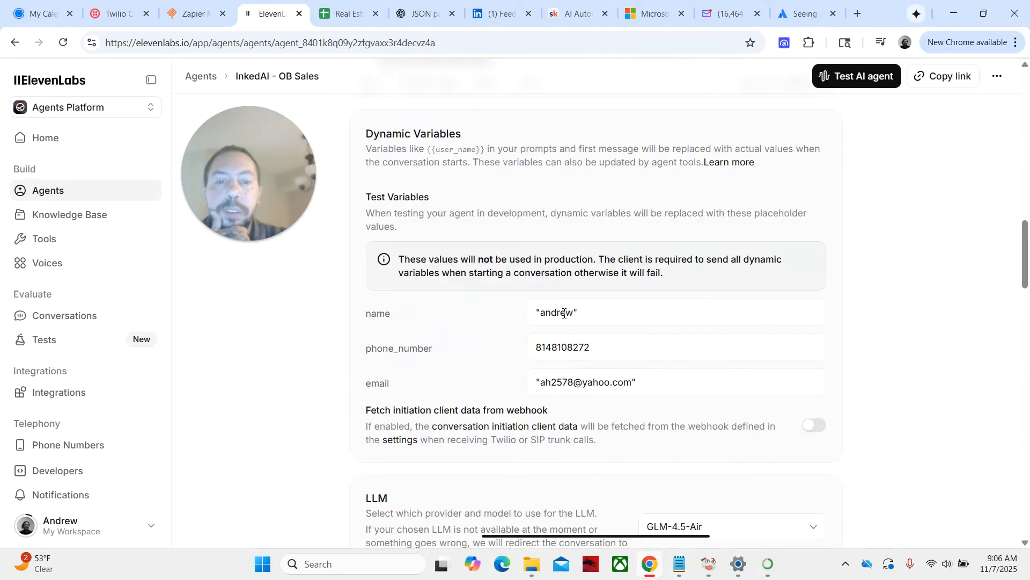
Step: Examine the InkedAI - OB Sales agent's LLM, reasoning effort, temperature, token limit, knowledge base and tool settings
scroll(905, 353, "down", 5)
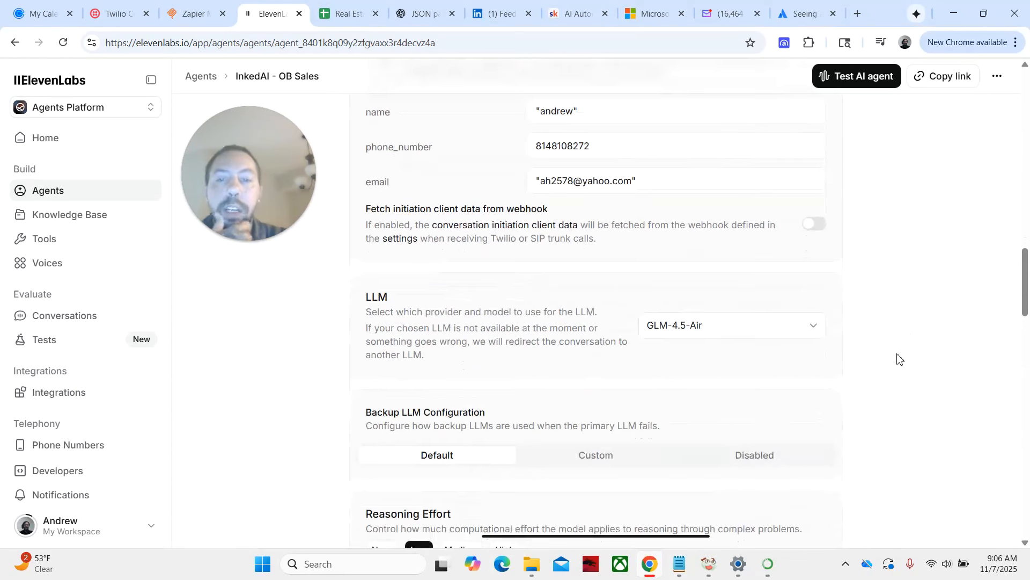
scroll(870, 365, "down", 8)
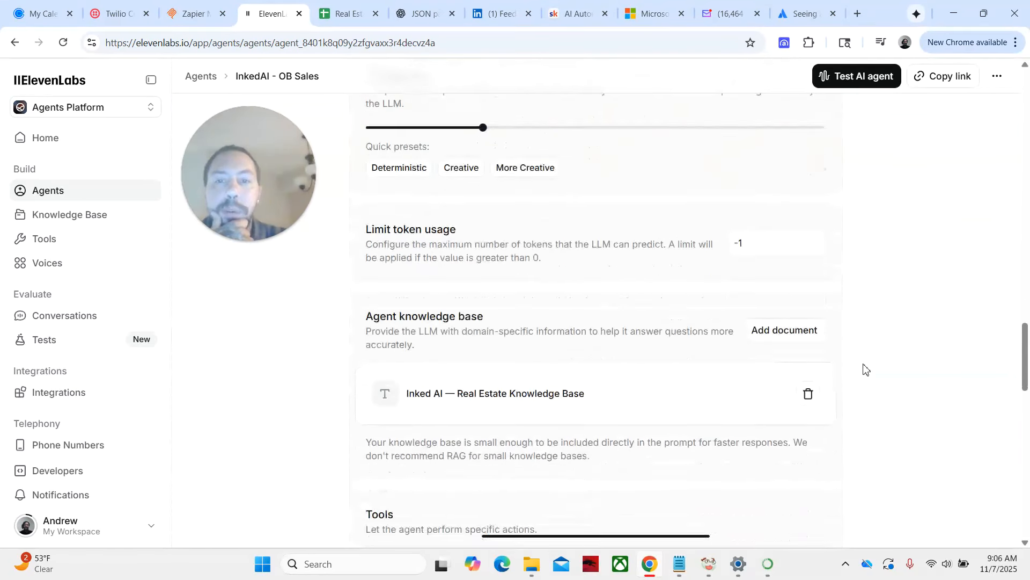
scroll(464, 232, "up", 2)
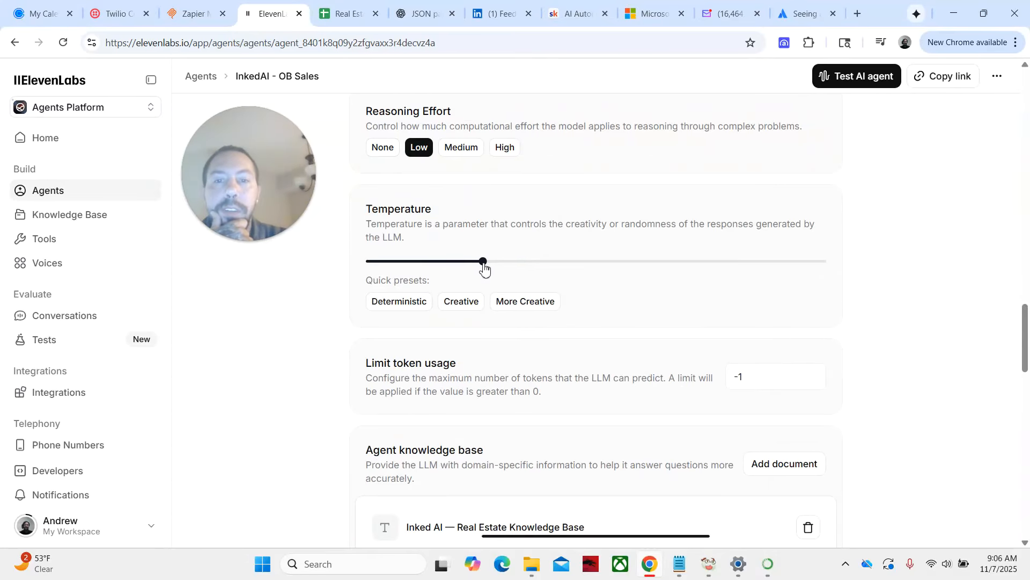
mouse_move(484, 266)
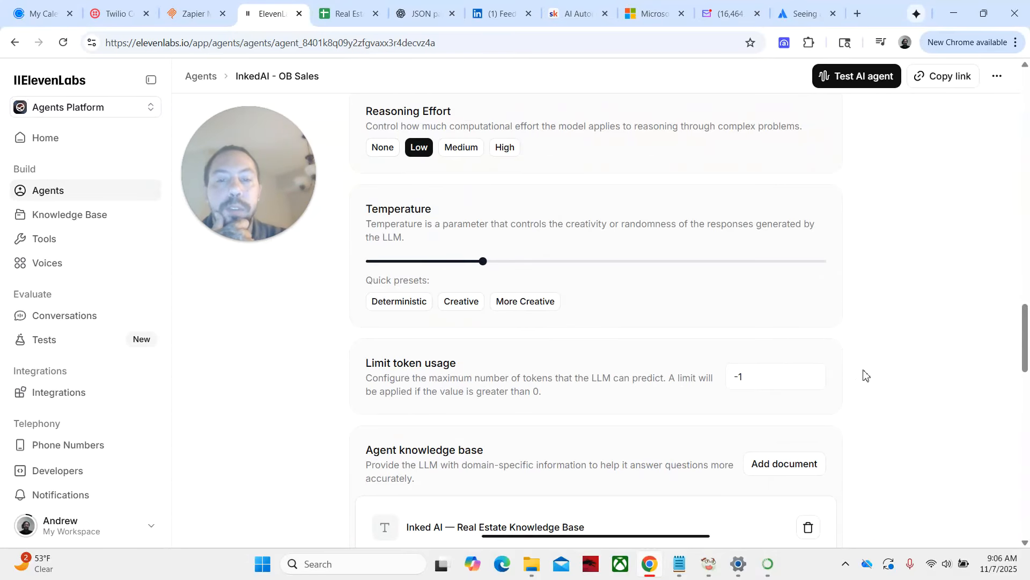
scroll(905, 387, "down", 3)
scroll(903, 389, "down", 2)
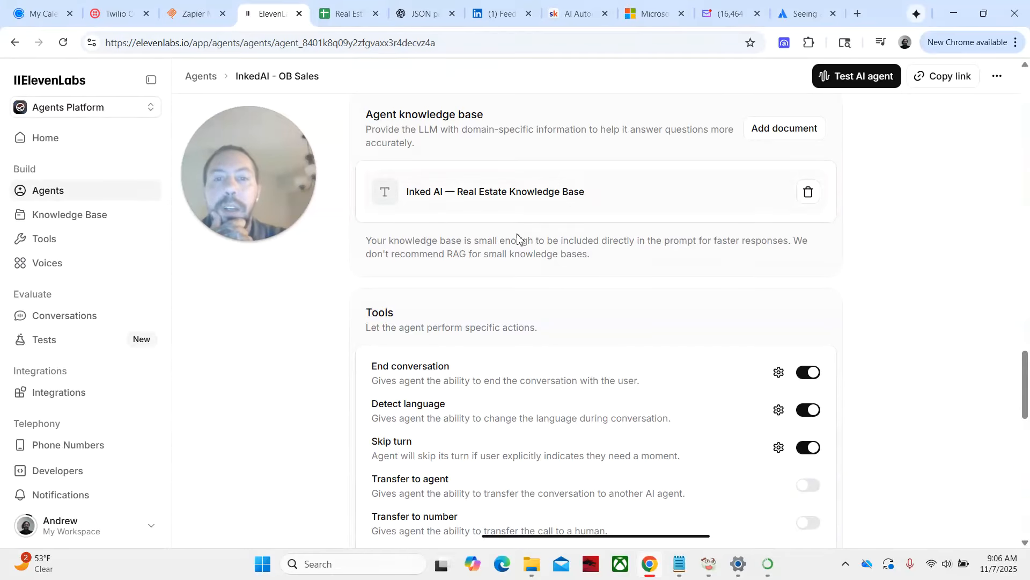
scroll(865, 363, "down", 3)
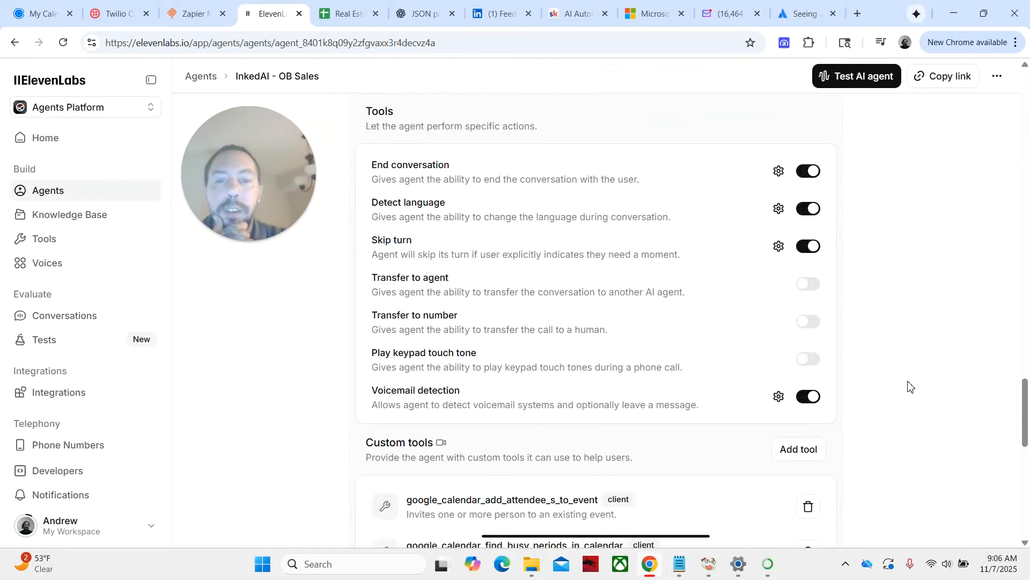
Step: Run a voice test call with the InkedAI - OB Sales agent and end the call after the conversation
scroll(907, 378, "up", 5)
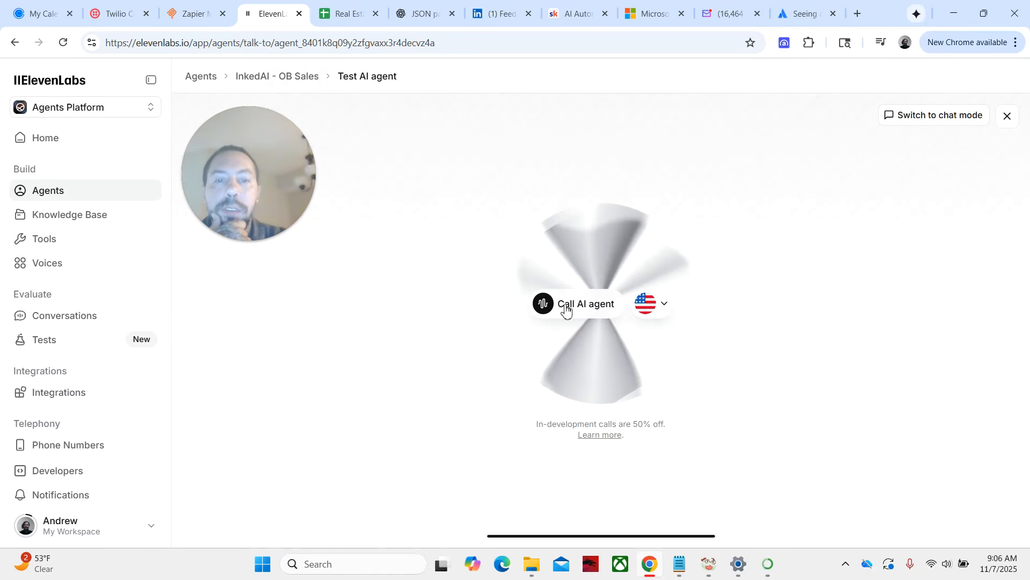
left_click(566, 310)
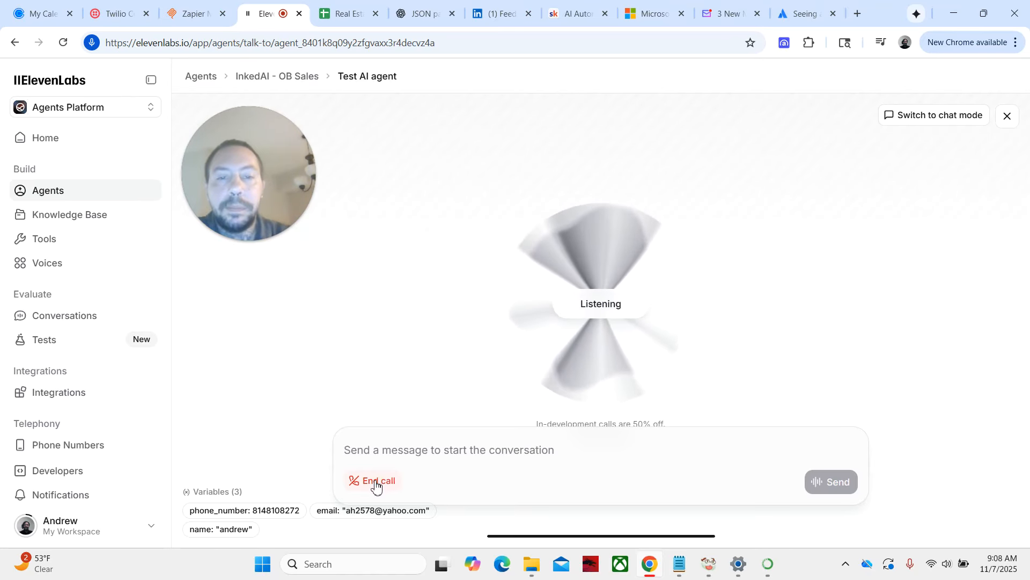
left_click(376, 481)
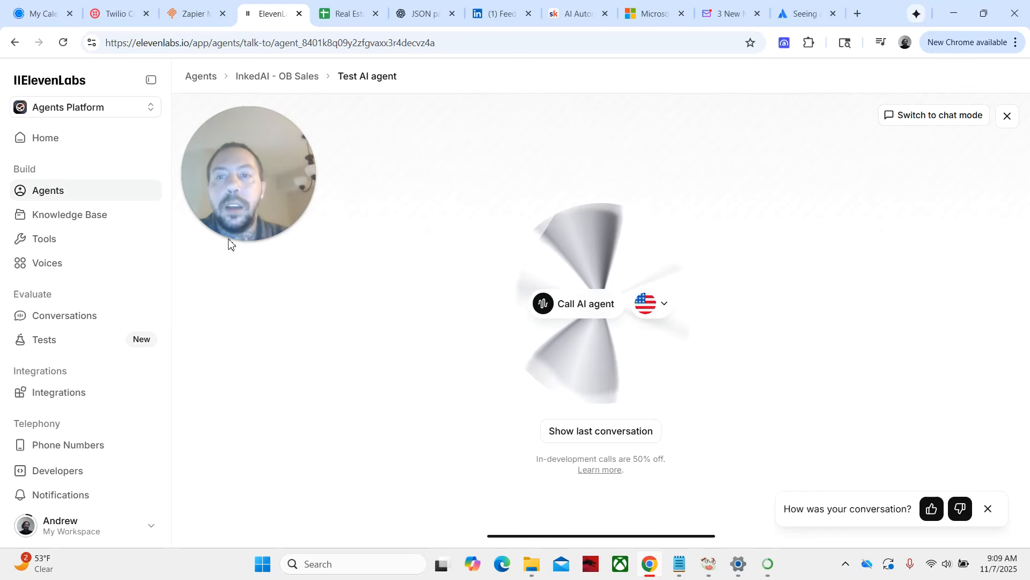
scroll(102, 277, "down", 2)
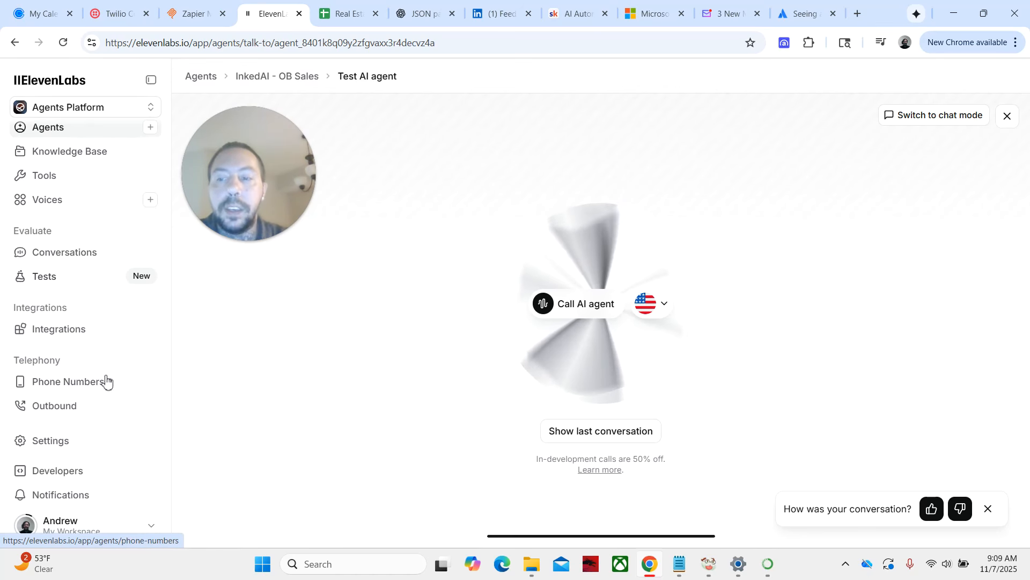
scroll(105, 379, "up", 2)
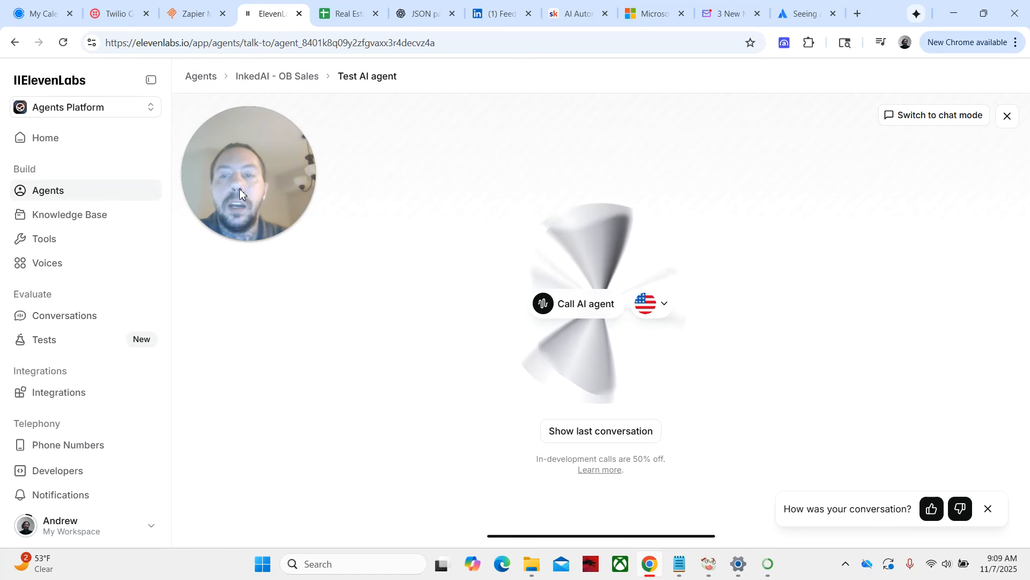